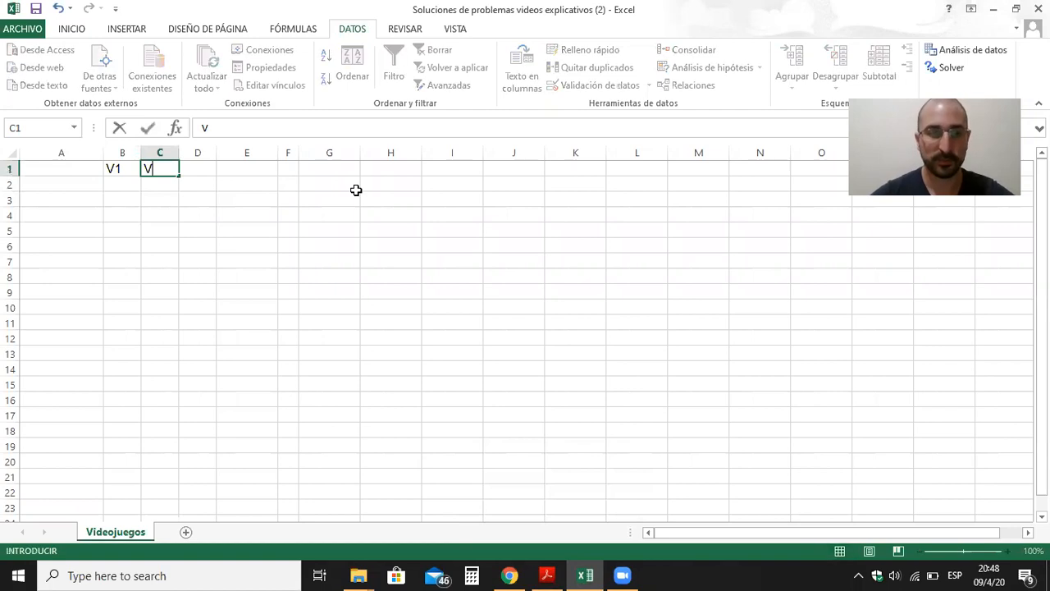
- Enter the headers V2, V3 and V4 in cells C1 to E1
{"action": "type", "text": "V3"}
{"action": "key", "text": "Tab"}
{"action": "type", "text": "V4"}
{"action": "key", "text": "Tab"}
{"action": "key", "text": "Left"}
{"action": "key", "text": "Left"}
{"action": "key", "text": "Left"}
{"action": "key", "text": "Left"}
{"action": "key", "text": "Left"}
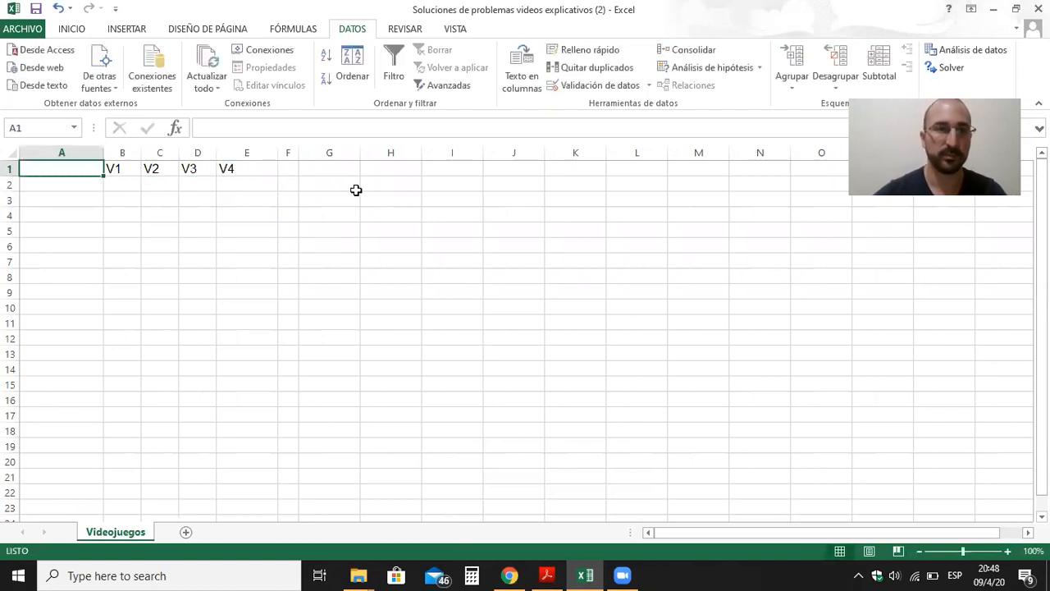
- Label cell A2 as VD for the decision variables row
{"action": "key", "text": "Down"}
{"action": "type", "text": "VD"}
{"action": "key", "text": "Return"}
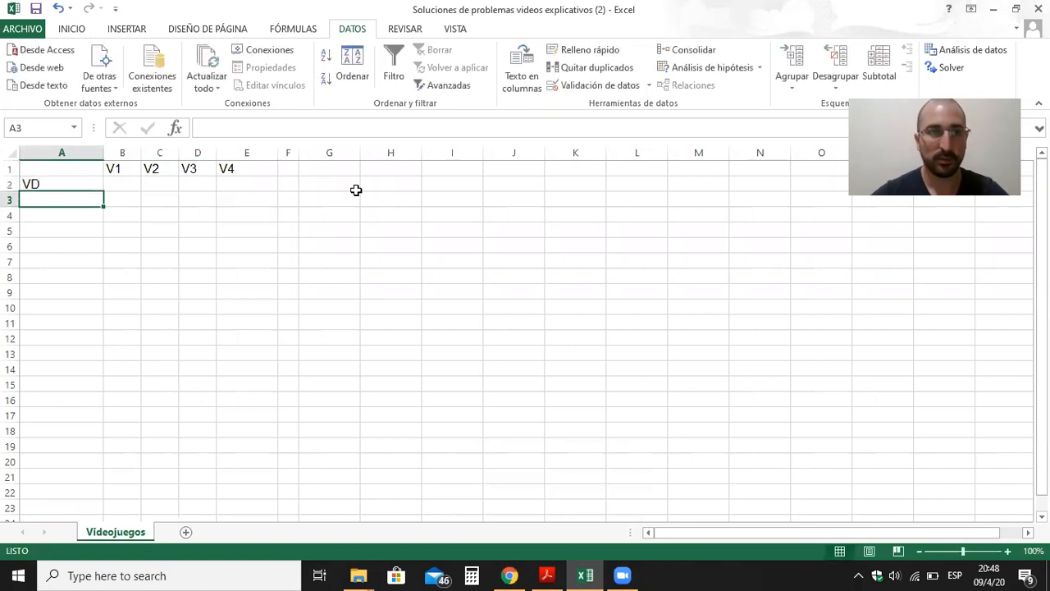
- Enter 0 as the VD value for each of V1 to V4 in cells B2 to E2
{"action": "key", "text": "Up"}
{"action": "key", "text": "Right"}
{"action": "type", "text": "0"}
{"action": "key", "text": "Tab"}
{"action": "type", "text": "0"}
{"action": "key", "text": "Tab"}
{"action": "type", "text": "0"}
{"action": "key", "text": "Tab"}
{"action": "type", "text": "0"}
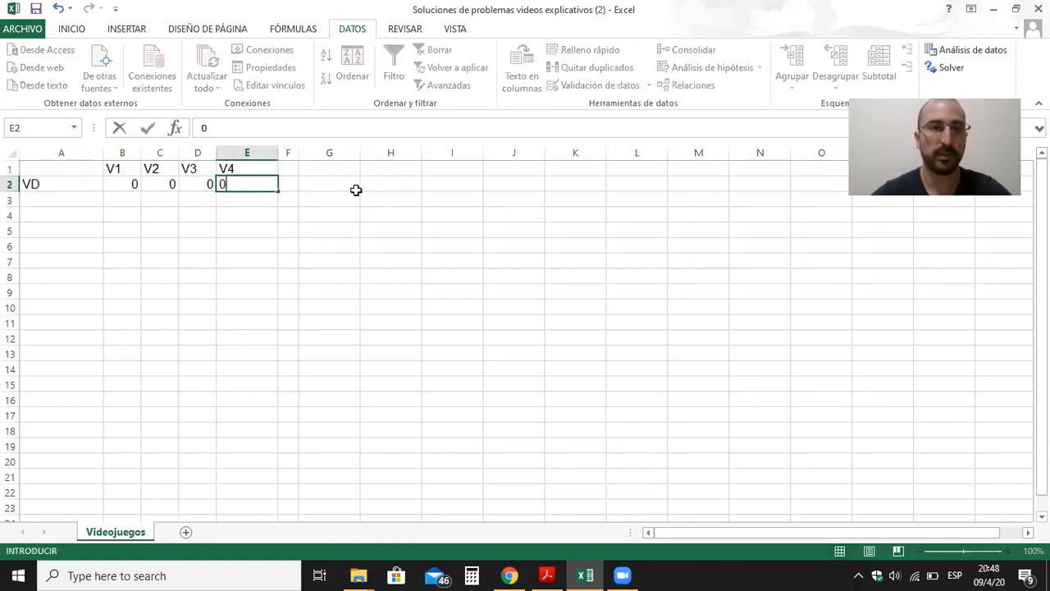
{"action": "key", "text": "Left"}
{"action": "key", "text": "Left"}
{"action": "key", "text": "Left"}
{"action": "key", "text": "Right"}
{"action": "key", "text": "Right"}
{"action": "key", "text": "Right"}
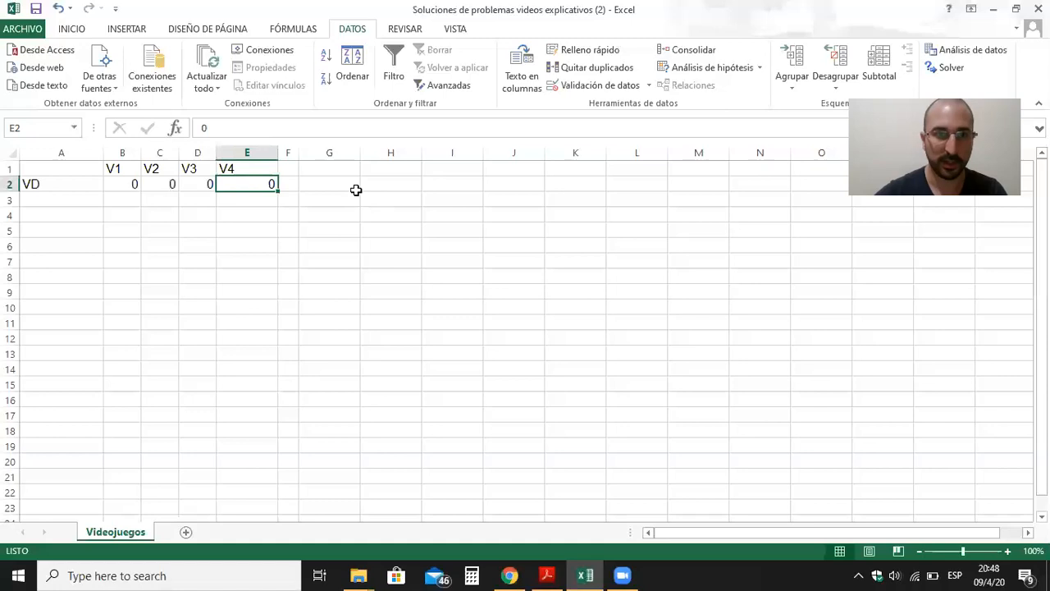
- Label cell A3 as CO beneath the VD row
{"action": "key", "text": "Left"}
{"action": "key", "text": "Left"}
{"action": "key", "text": "Left"}
{"action": "key", "text": "Left"}
{"action": "key", "text": "Down"}
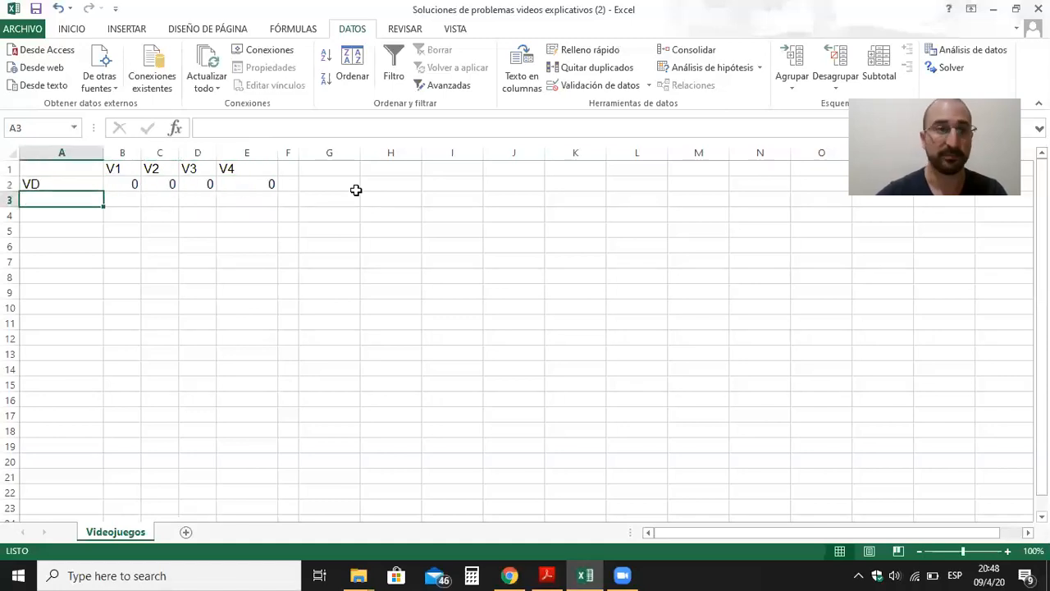
{"action": "type", "text": "CO"}
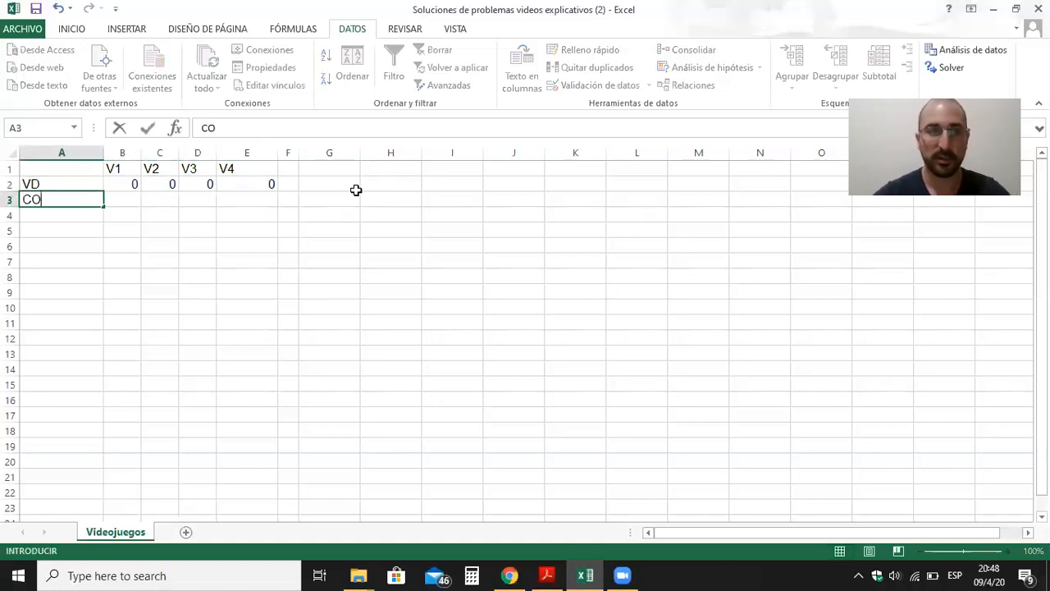
{"action": "key", "text": "Tab"}
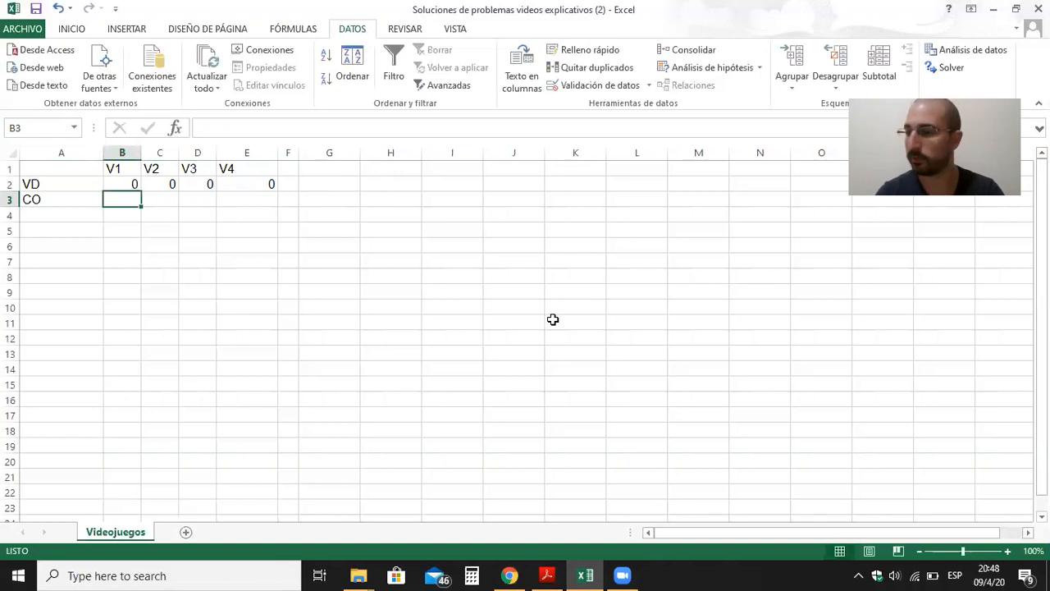
- Enter 2000, 3000, 4000 and 5000 as the CO coefficients in cells B3 to E3
{"action": "type", "text": "200"}
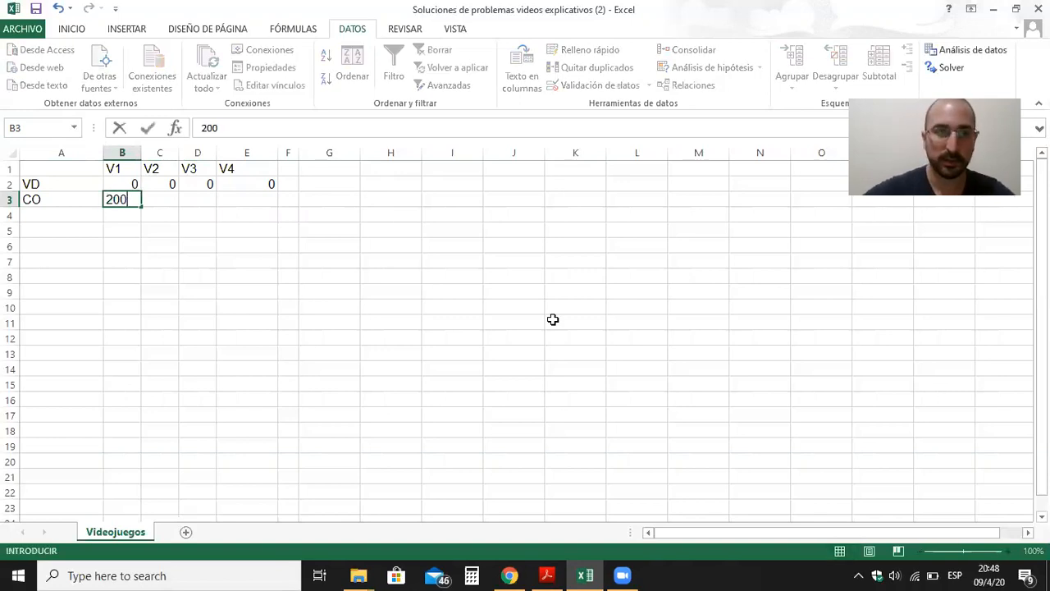
{"action": "key", "text": "Tab"}
{"action": "type", "text": "300"}
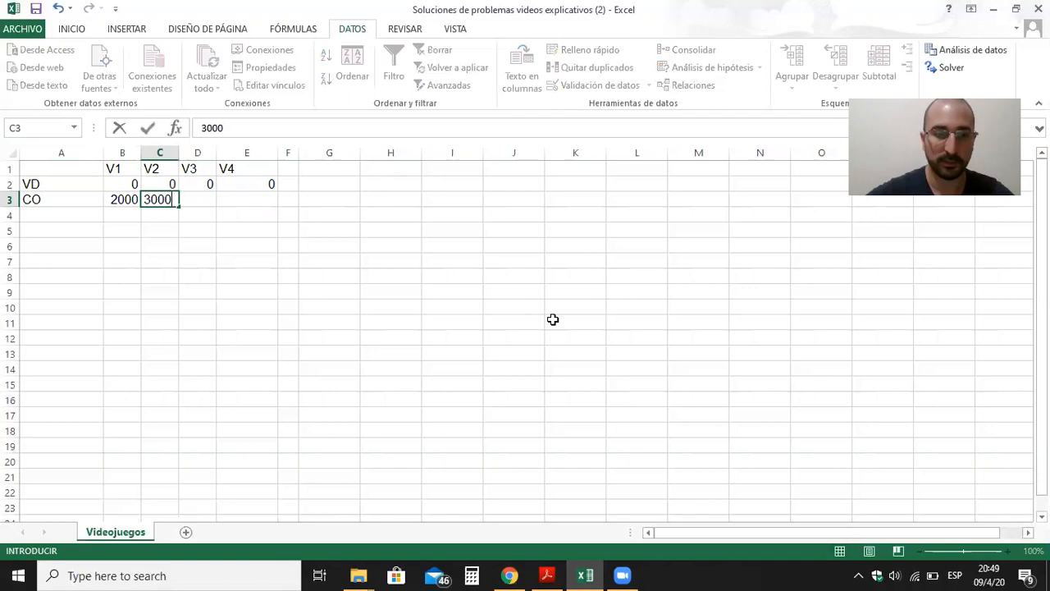
{"action": "key", "text": "Tab"}
{"action": "type", "text": "4000"}
{"action": "key", "text": "Return"}
{"action": "key", "text": "Right"}
{"action": "key", "text": "Up"}
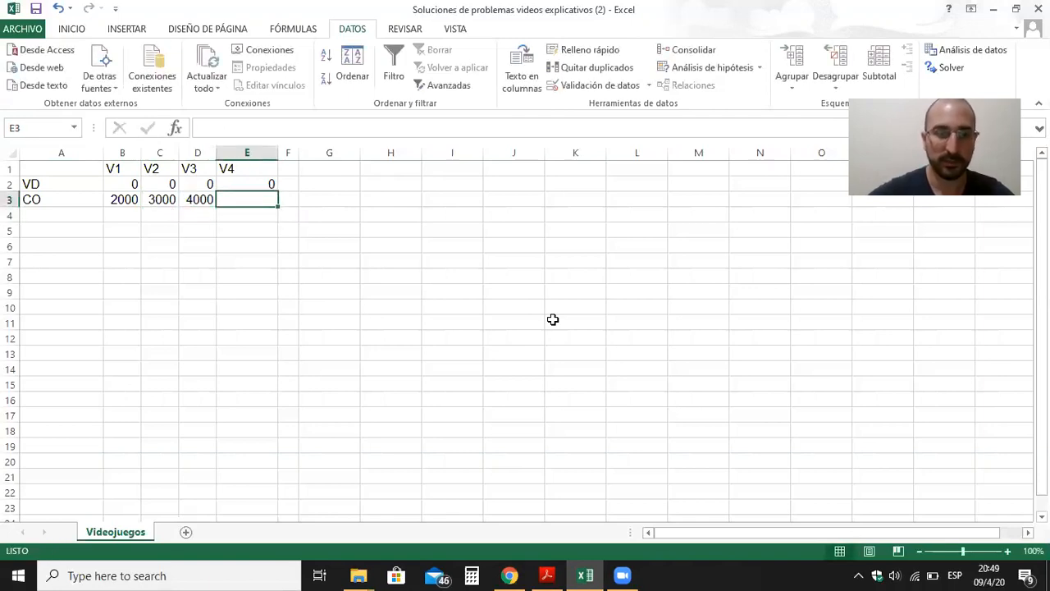
{"action": "type", "text": "5000"}
{"action": "key", "text": "Return"}
{"action": "key", "text": "Up"}
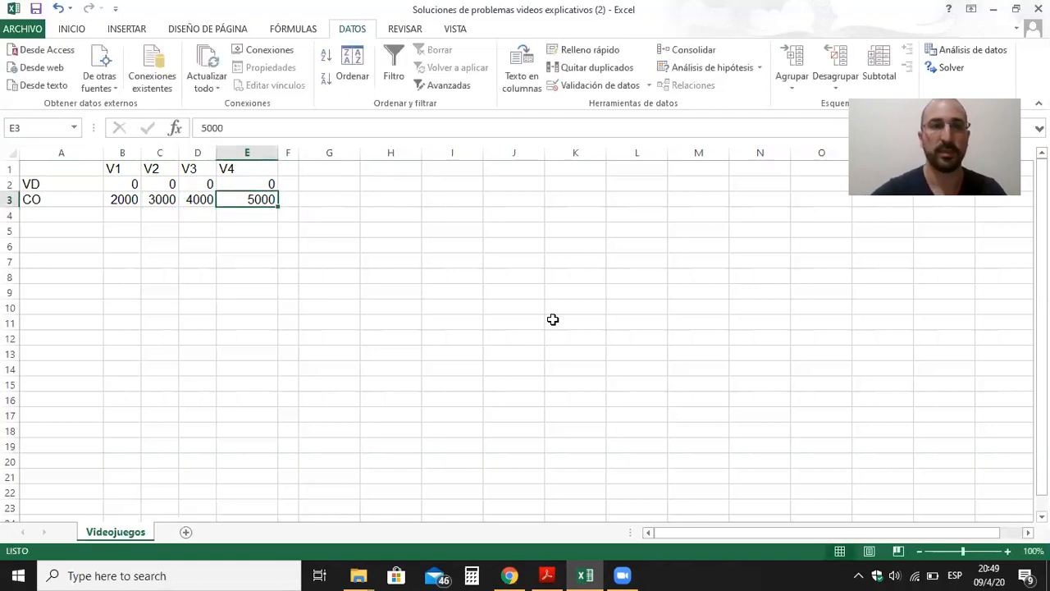
- Format the CO values in B3:E3 as numbers with a thousands separator and two decimals
{"action": "key", "text": "Left"}
{"action": "key", "text": "Left"}
{"action": "key", "text": "Left"}
{"action": "key", "text": "shift+Right"}
{"action": "key", "text": "shift+Right"}
{"action": "key", "text": "shift+Right"}
{"action": "key", "text": "ctrl+shift+1"}
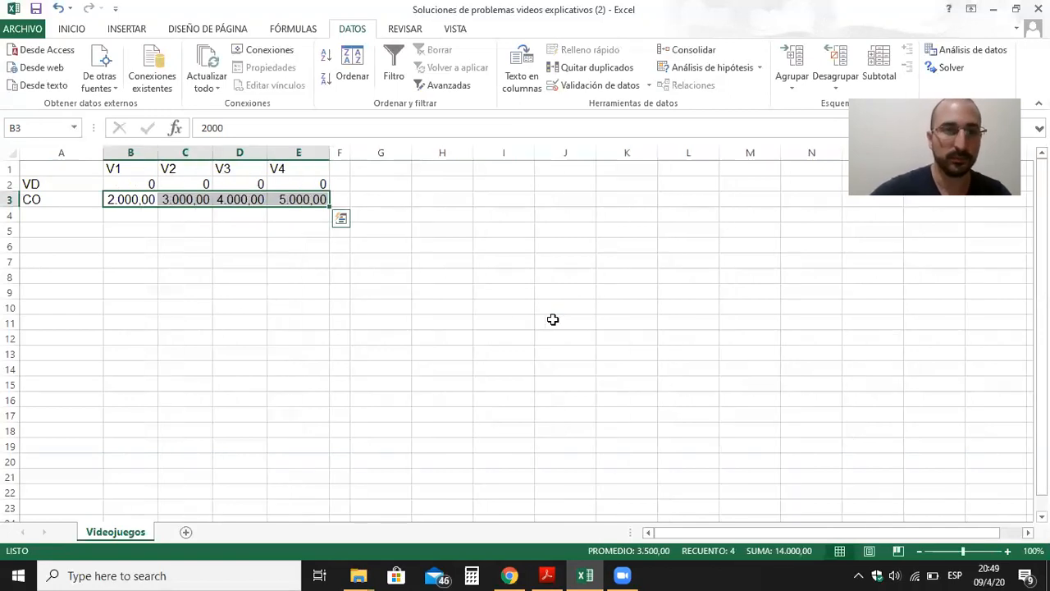
- Remove the decimals from the CO values in B3:E3 and narrow column A to its short labels
{"action": "left_click", "coordinate": [78, 29]}
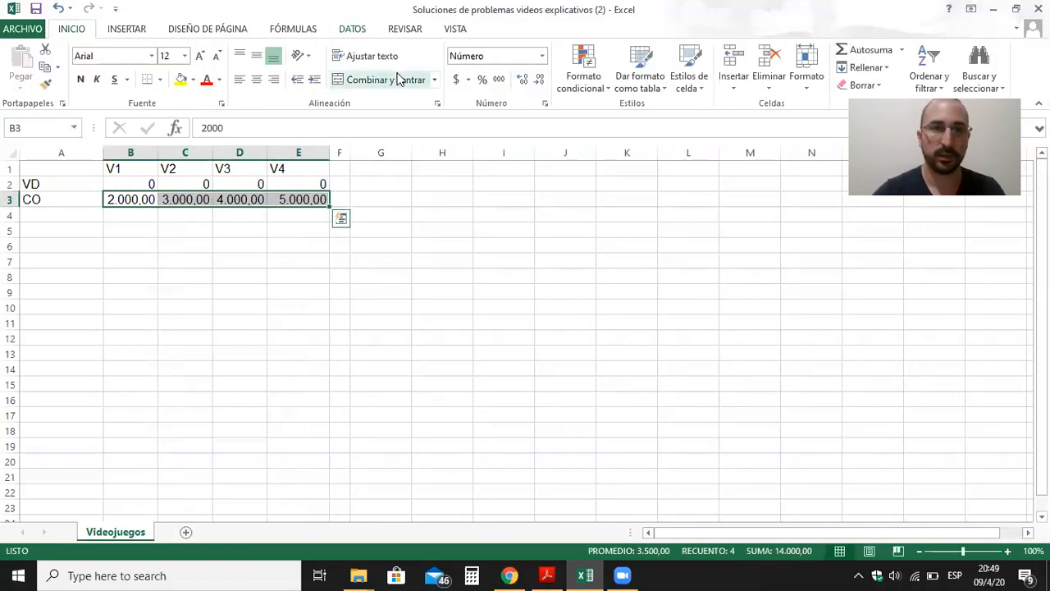
{"action": "left_click", "coordinate": [522, 80]}
{"action": "left_click", "coordinate": [535, 81]}
{"action": "left_click", "coordinate": [535, 80]}
{"action": "left_click", "coordinate": [536, 81]}
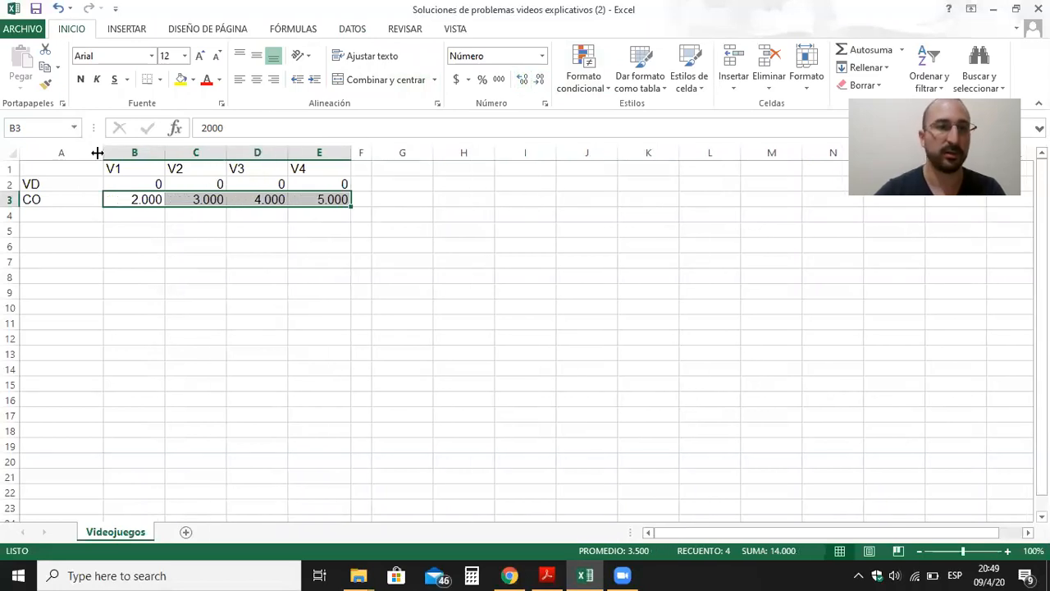
{"action": "left_click_drag", "start_coordinate": [98, 150], "coordinate": [45, 152]}
- Check the problem statement in Acrobat Reader, then back in Excel label A4 to A6 as Hs. Montaje, Hs. Prueba and Pantallas
{"action": "left_click", "coordinate": [33, 213]}
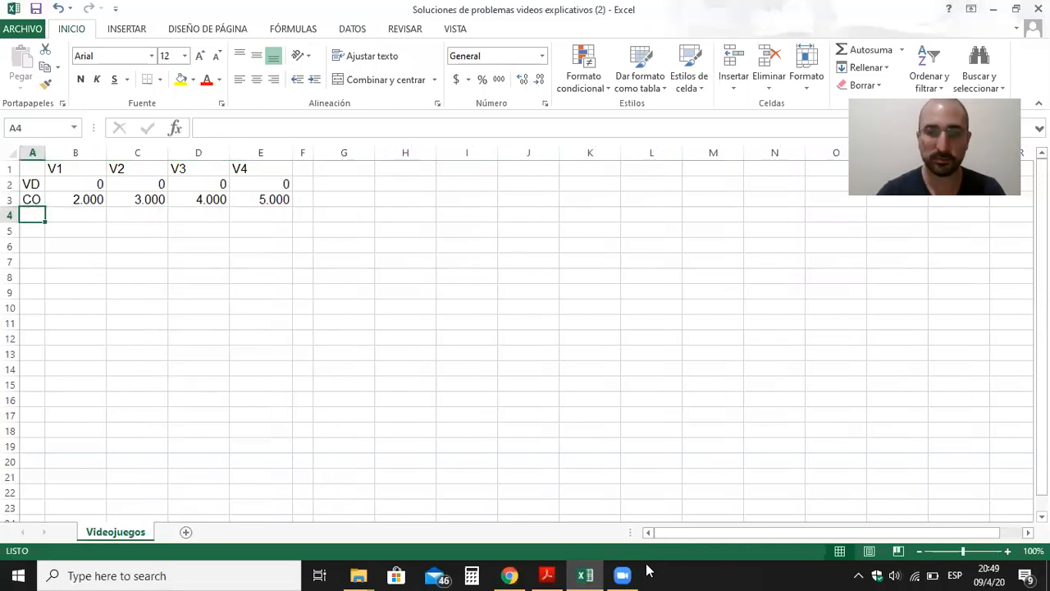
{"action": "left_click", "coordinate": [548, 574]}
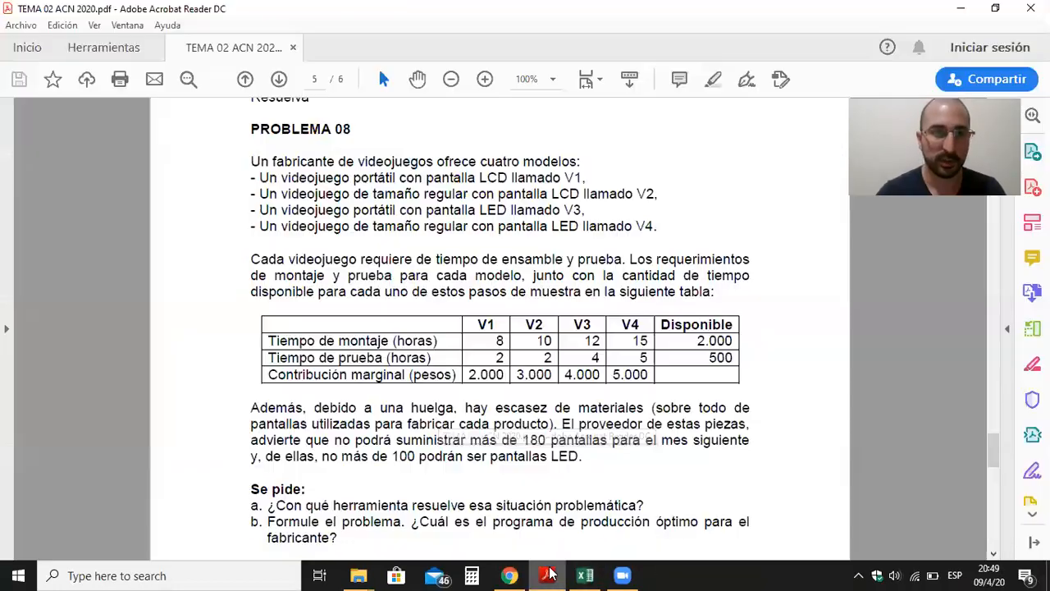
{"action": "left_click", "coordinate": [548, 575]}
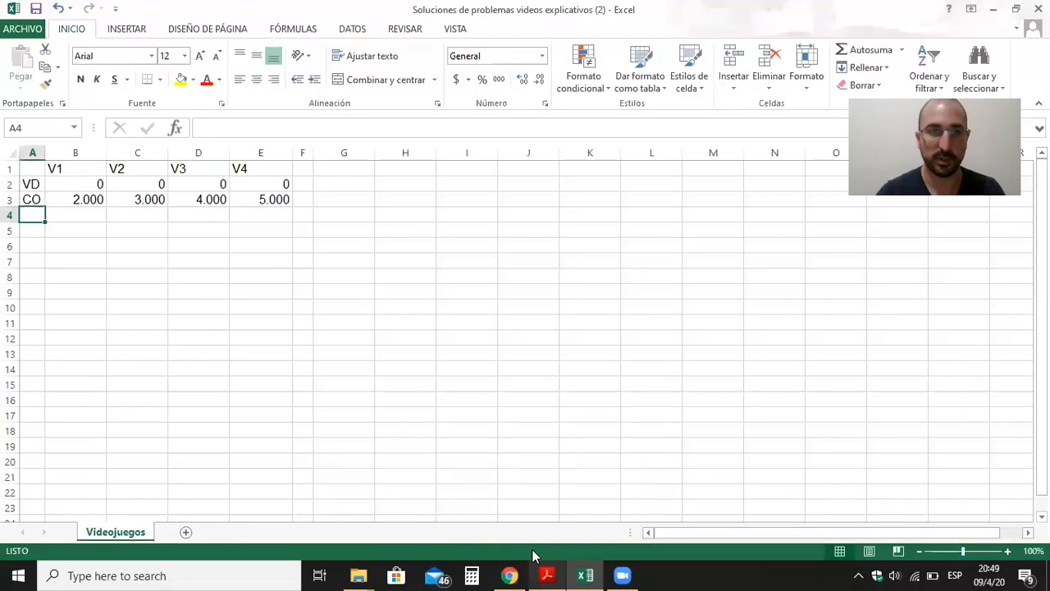
{"action": "type", "text": "Hs. montaje"}
{"action": "key", "text": "Return"}
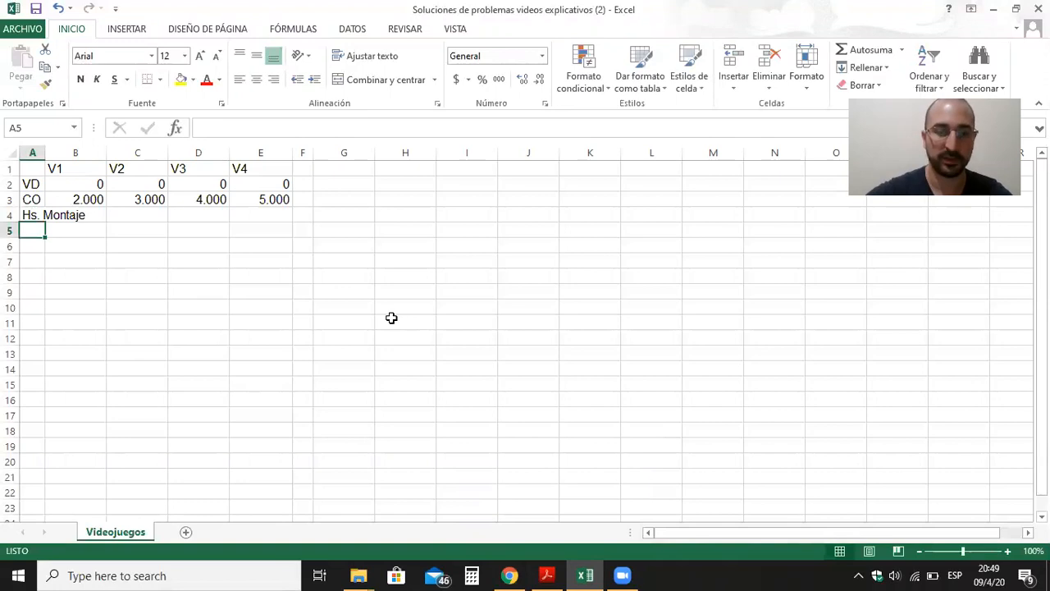
{"action": "type", "text": "Hs. prueba"}
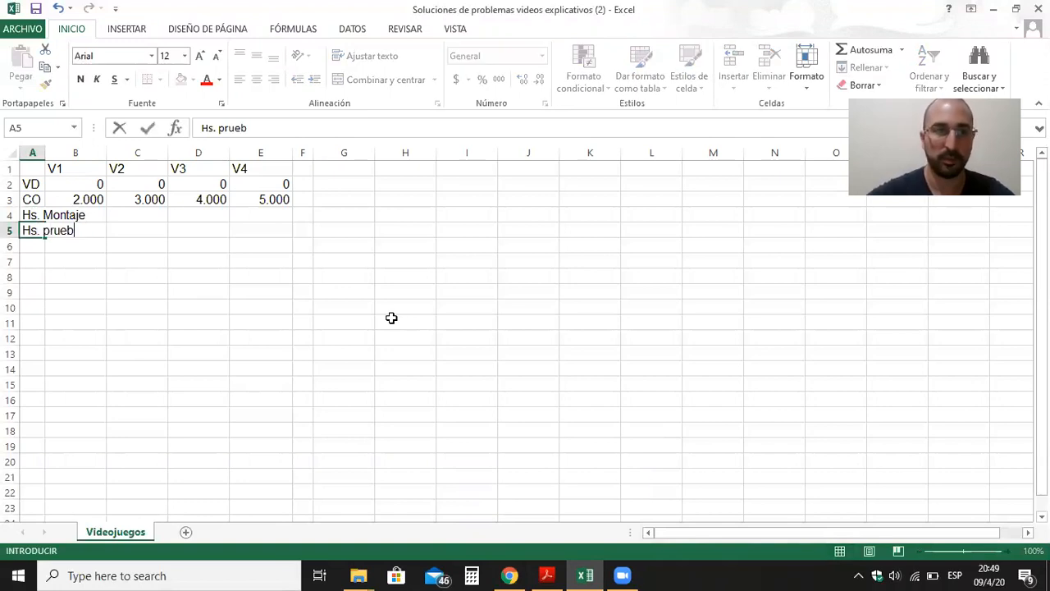
{"action": "key", "text": "Return"}
{"action": "type", "text": "Pantallas"}
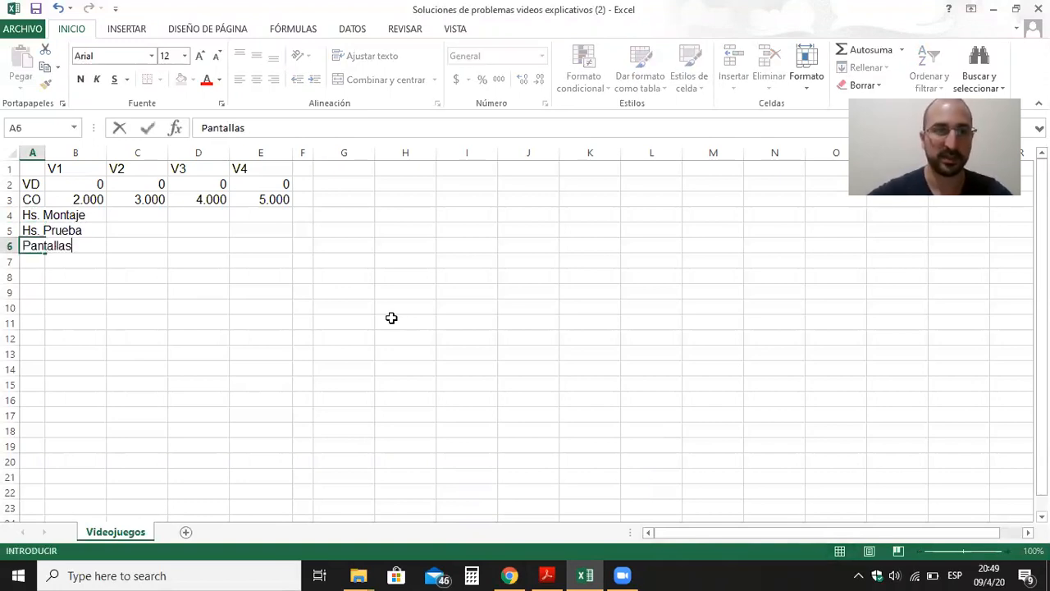
{"action": "key", "text": "Return"}
- Label cell A7 as Pantallas LED and autofit column A to its longest label
{"action": "type", "text": "Pnat"}
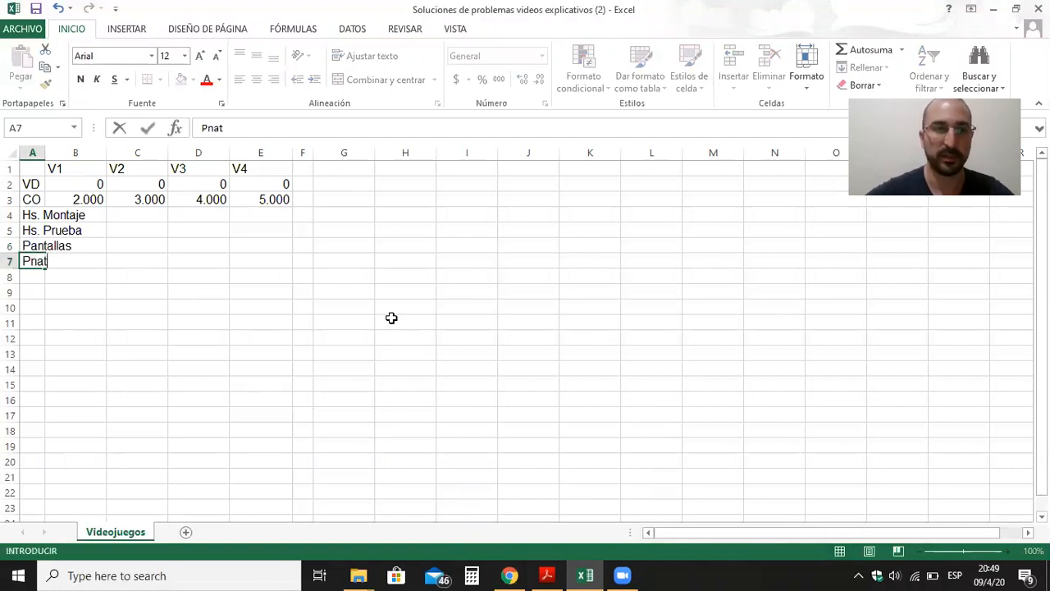
{"action": "key", "text": "BackSpace"}
{"action": "key", "text": "BackSpace"}
{"action": "key", "text": "BackSpace"}
{"action": "type", "text": "antala"}
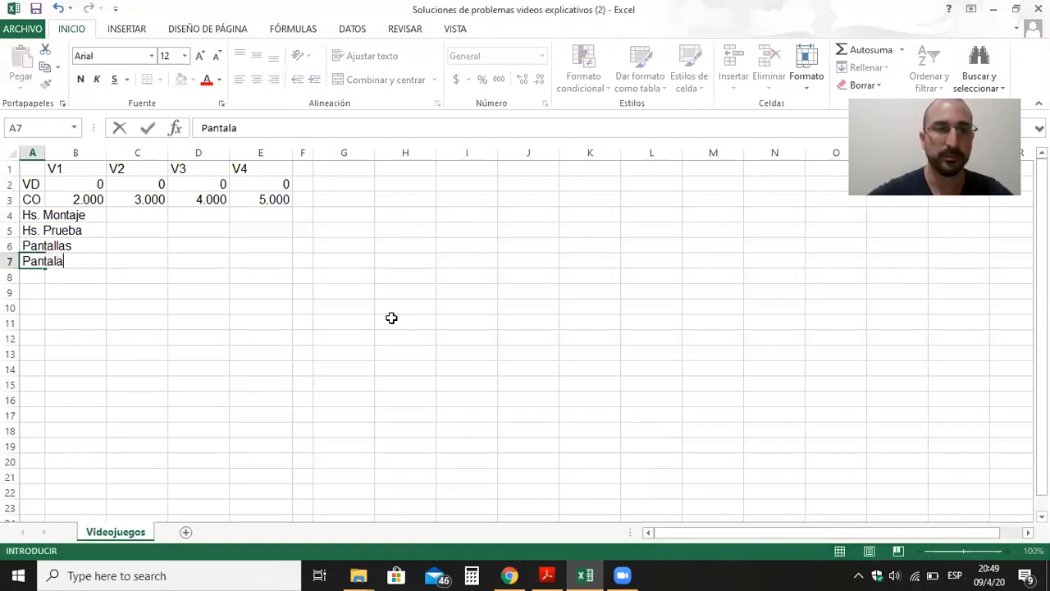
{"action": "key", "text": "BackSpace"}
{"action": "type", "text": "las LED"}
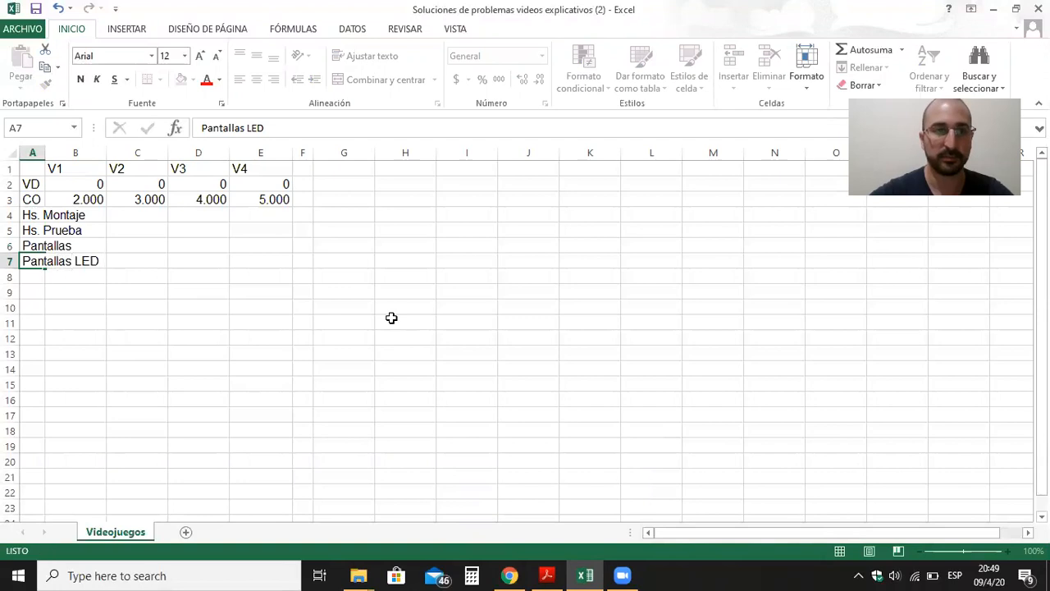
{"action": "key", "text": "Return"}
{"action": "double_click", "coordinate": [47, 154]}
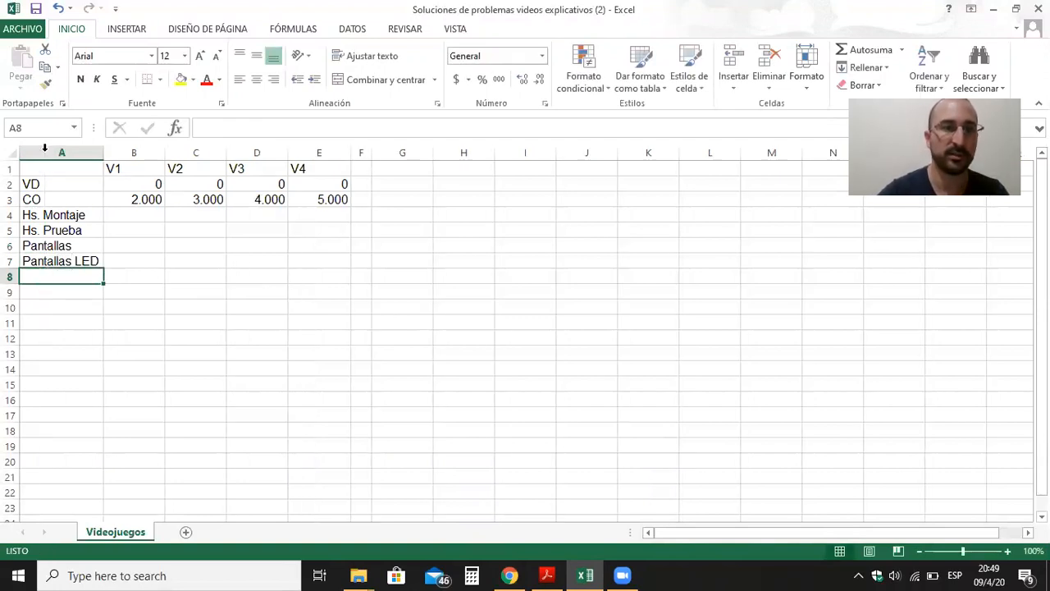
- Look up the assembly times in the Acrobat Reader problem and enter 8, 10, 12 and 15 in Excel cells B4 to E4
{"action": "left_click", "coordinate": [148, 212]}
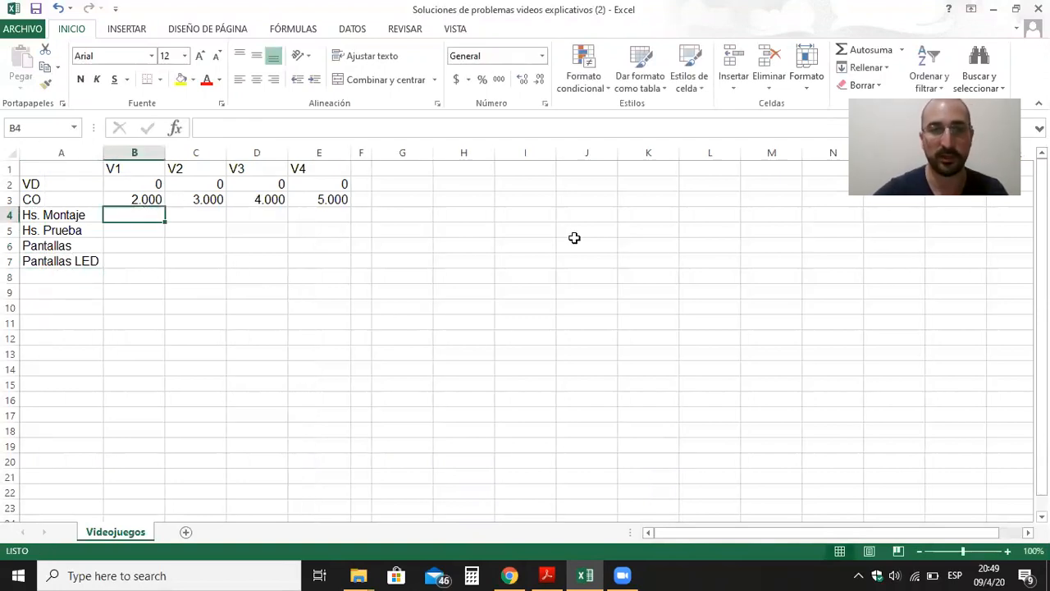
{"action": "left_click", "coordinate": [557, 575]}
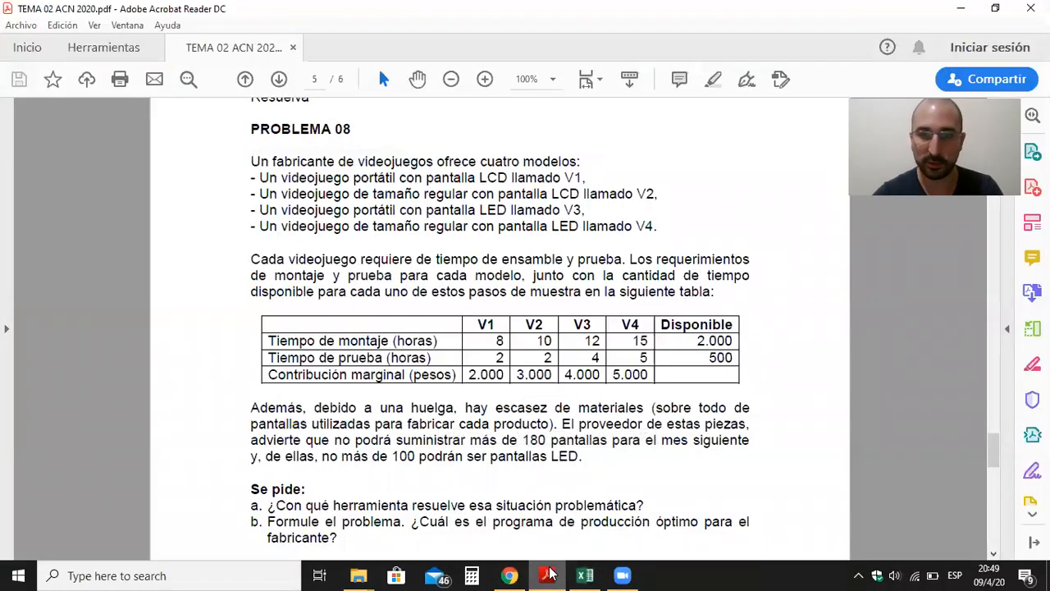
{"action": "left_click", "coordinate": [548, 575]}
{"action": "type", "text": "8"}
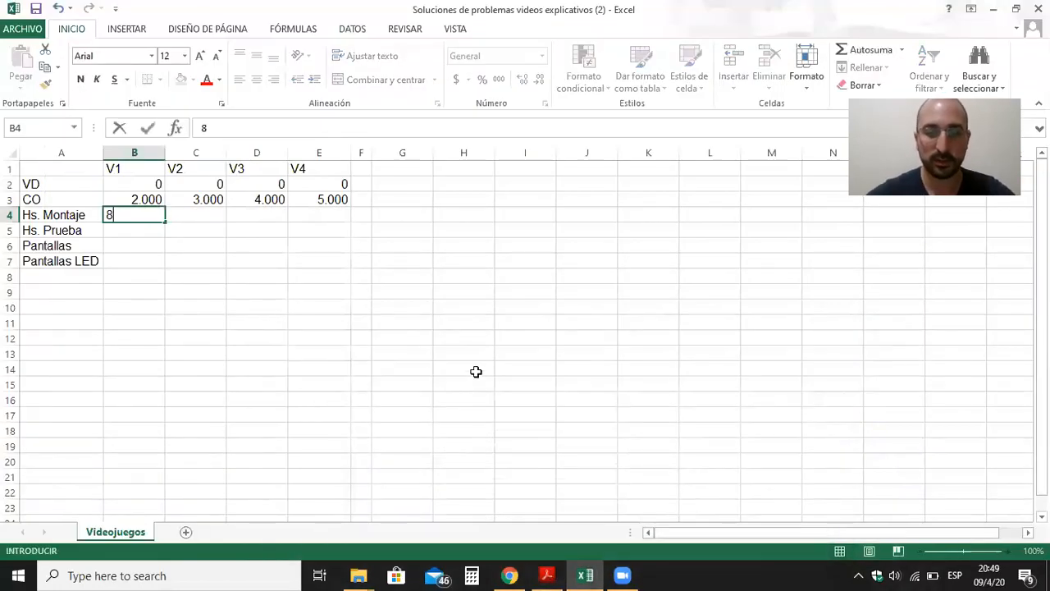
{"action": "key", "text": "Tab"}
{"action": "type", "text": "10"}
{"action": "key", "text": "Tab"}
{"action": "type", "text": "12"}
{"action": "key", "text": "Tab"}
{"action": "type", "text": "15"}
{"action": "key", "text": "Tab"}
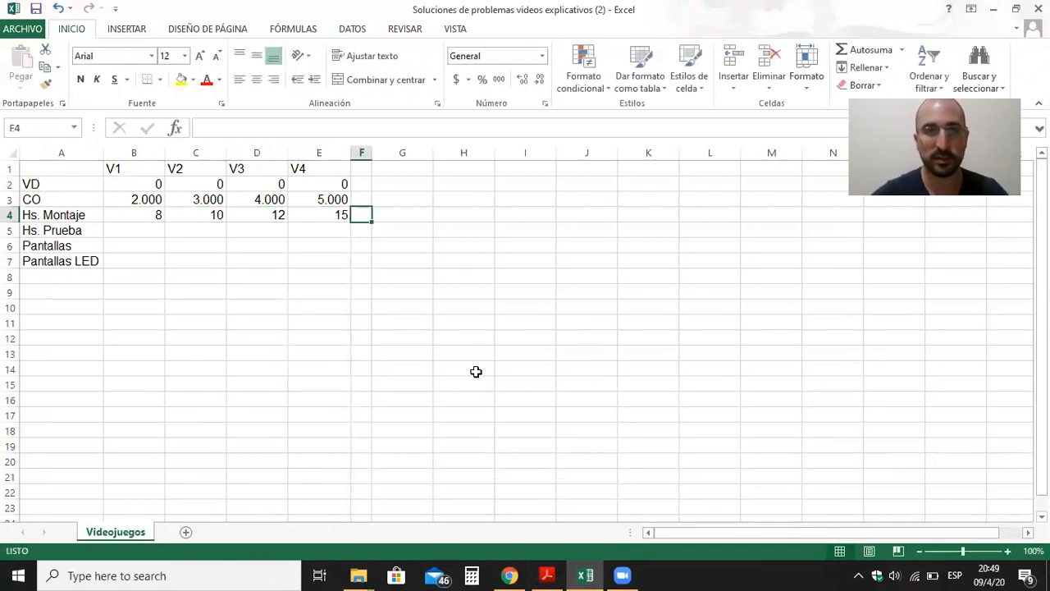
- Complete the Hs. Montaje constraint with <= in G4 and the limit 2000 in H4
{"action": "key", "text": "Tab"}
{"action": "key", "text": "shift+Tab"}
{"action": "key", "text": "Tab"}
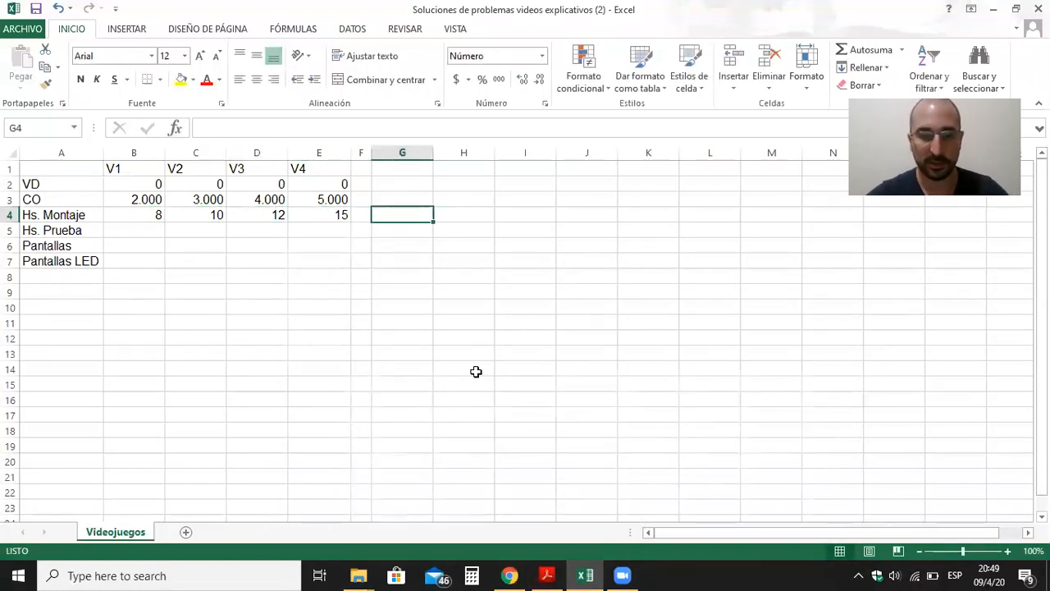
{"action": "type", "text": ">"}
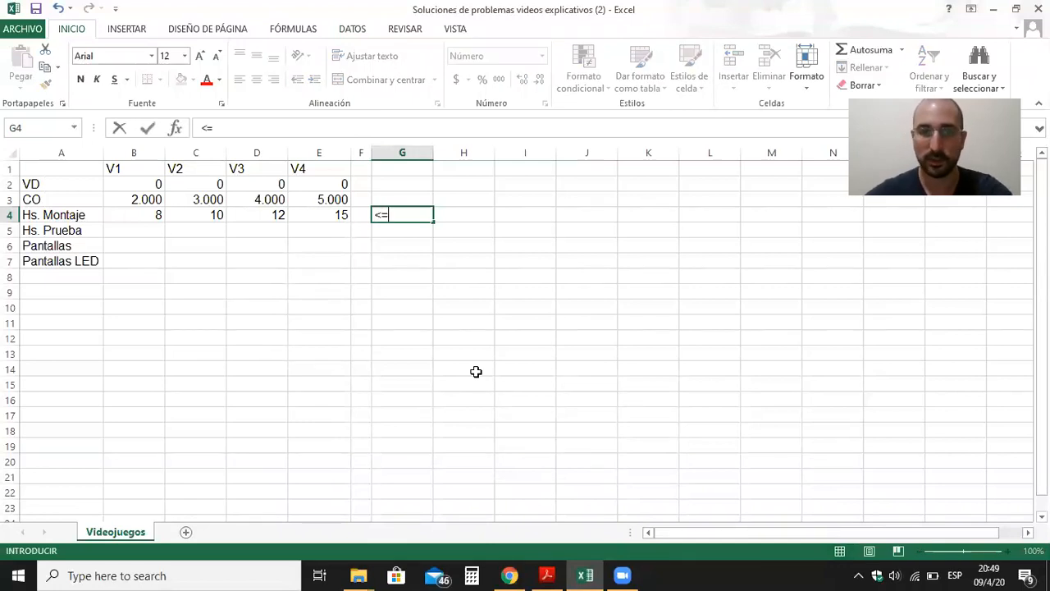
{"action": "key", "text": "Tab"}
{"action": "type", "text": "2000"}
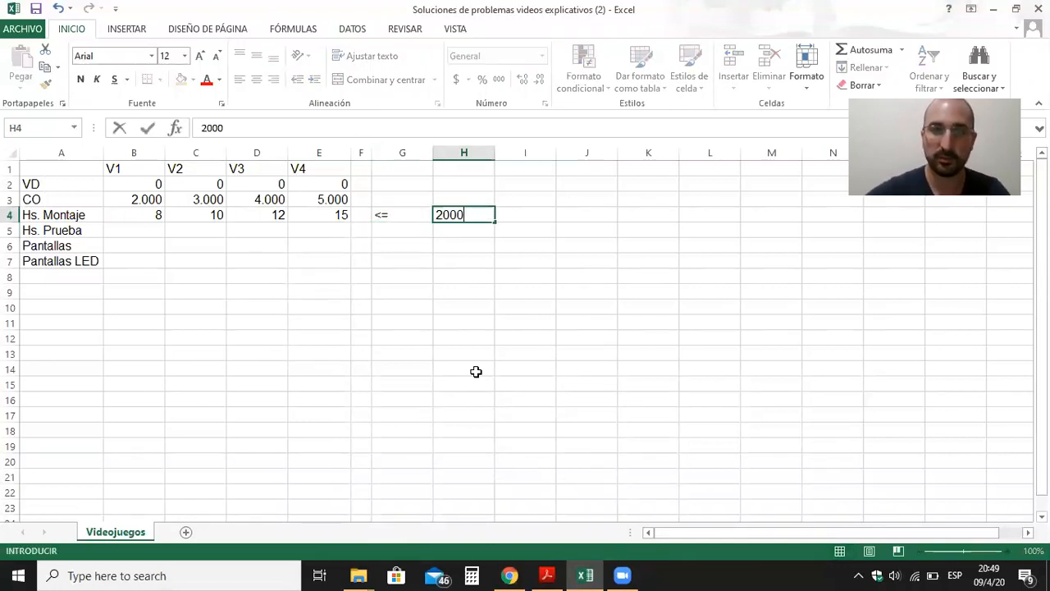
{"action": "key", "text": "Return"}
- Look up the testing times in the Acrobat Reader problem and enter 2, 2, 4 and 5 in Excel cells B5 to E5
{"action": "key", "text": "Left"}
{"action": "key", "text": "Left"}
{"action": "key", "text": "Left"}
{"action": "key", "text": "Left"}
{"action": "key", "text": "Left"}
{"action": "key", "text": "Left"}
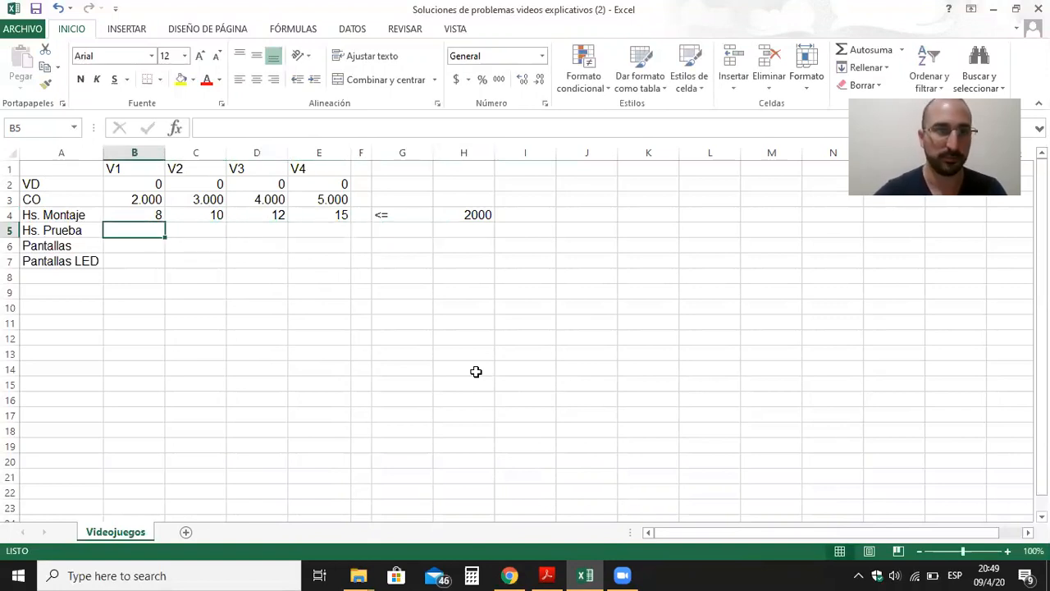
{"action": "left_click", "coordinate": [550, 574]}
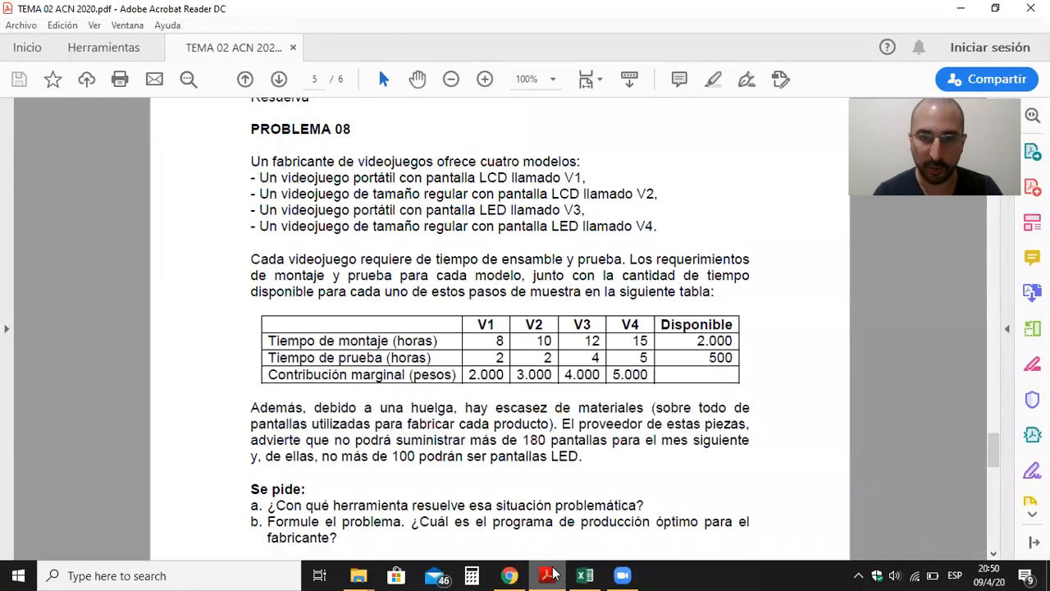
{"action": "left_click", "coordinate": [550, 575]}
{"action": "type", "text": "2"}
{"action": "key", "text": "Tab"}
{"action": "type", "text": "2"}
{"action": "key", "text": "Tab"}
{"action": "type", "text": "4"}
{"action": "key", "text": "Tab"}
{"action": "type", "text": "5"}
{"action": "key", "text": "Tab"}
- Copy the <= sign from G4 into cells G5, G6 and G7
{"action": "key", "text": "Tab"}
{"action": "key", "text": "Up"}
{"action": "key", "text": "ctrl+c"}
{"action": "key", "text": "Down"}
{"action": "key", "text": "ctrl+v"}
{"action": "key", "text": "Down"}
{"action": "key", "text": "ctrl+v"}
{"action": "key", "text": "Down"}
{"action": "key", "text": "ctrl+v"}
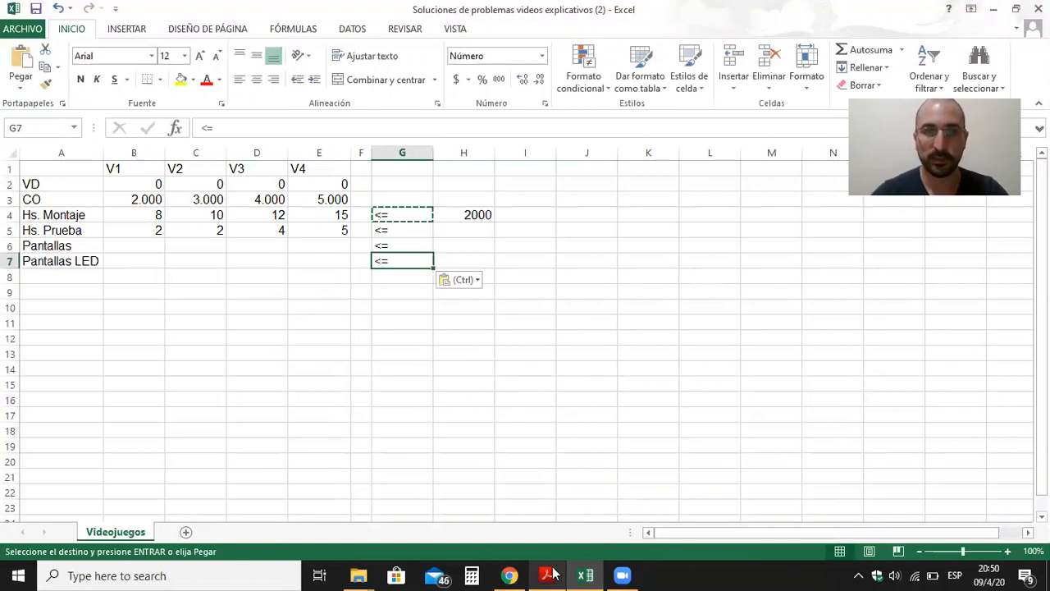
- Enter 500 in H5 as the available Hs. Prueba limit
{"action": "key", "text": "Right"}
{"action": "key", "text": "Up"}
{"action": "key", "text": "Up"}
{"action": "key", "text": "Escape"}
{"action": "type", "text": "500"}
{"action": "key", "text": "Return"}
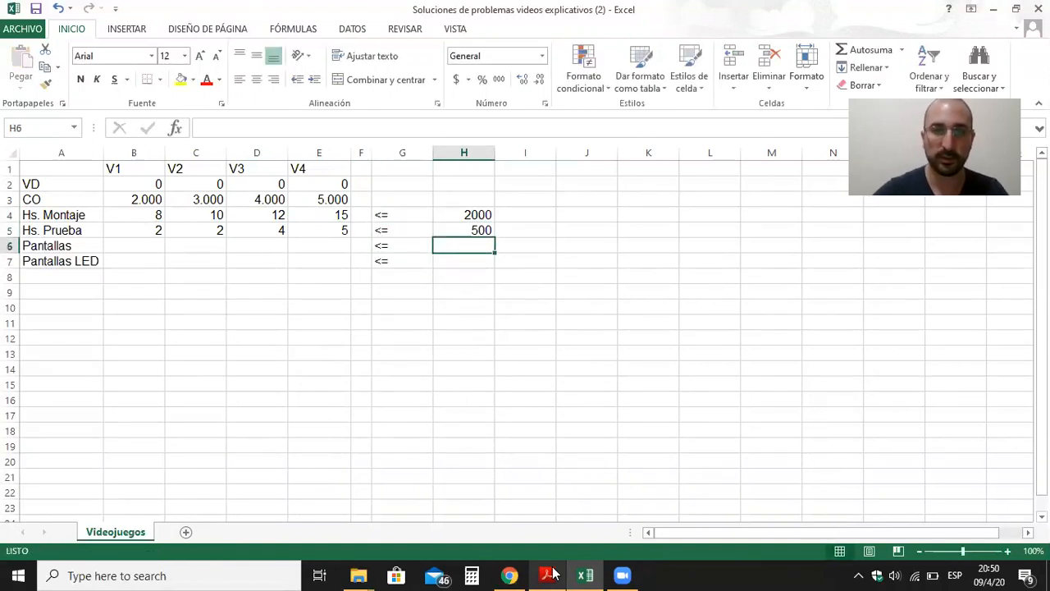
- Look up the monthly supply limits for screens and LED screens in the Acrobat Reader problem and return to the Excel sheet
{"action": "left_click", "coordinate": [591, 574]}
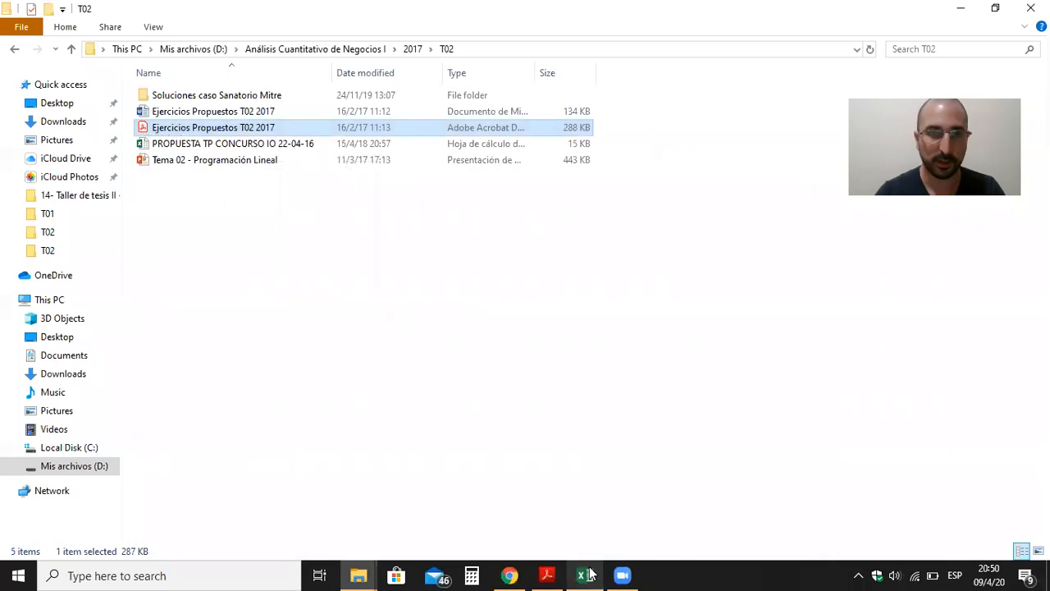
{"action": "left_click", "coordinate": [589, 575]}
{"action": "left_click", "coordinate": [544, 574]}
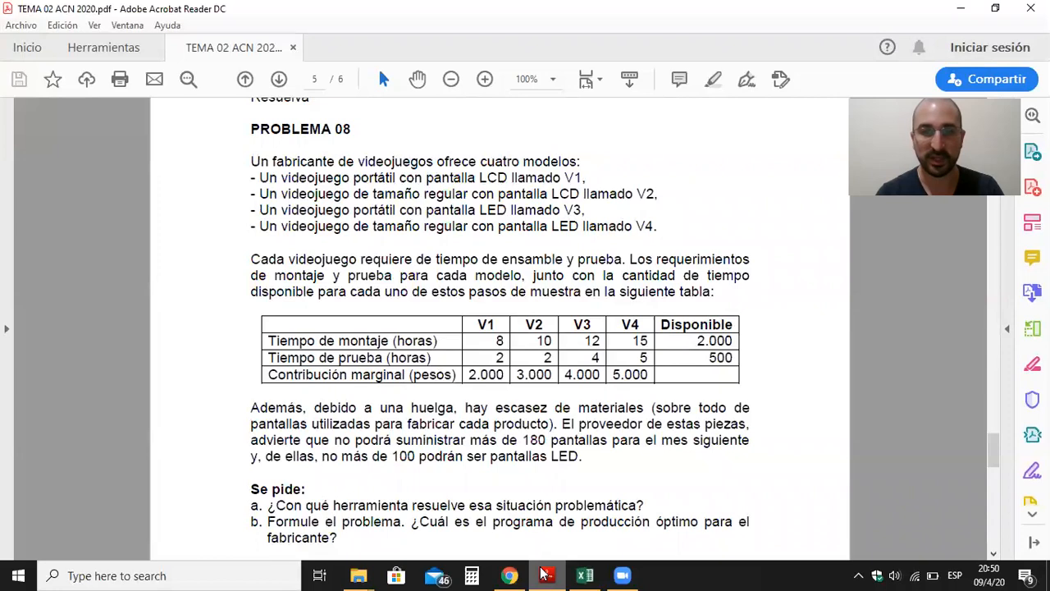
{"action": "left_click", "coordinate": [585, 575]}
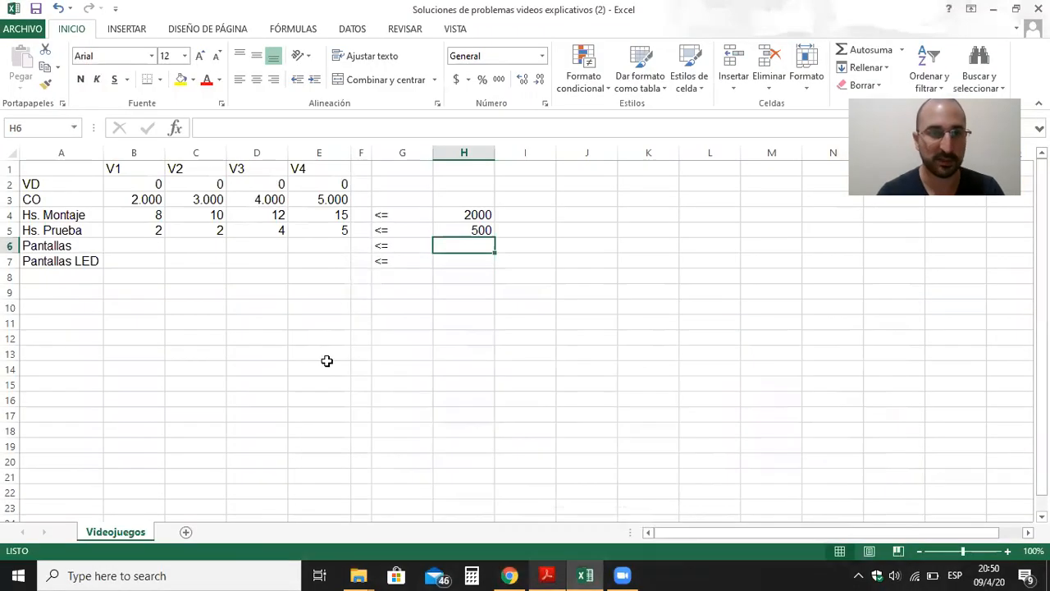
- Fill the Pantallas constraint with 1 in each of cells B6 to E6 and the limit 180 in H6
{"action": "left_click", "coordinate": [131, 246]}
{"action": "type", "text": "1"}
{"action": "key", "text": "Tab"}
{"action": "type", "text": "1"}
{"action": "key", "text": "Tab"}
{"action": "type", "text": "1"}
{"action": "key", "text": "Tab"}
{"action": "type", "text": "1"}
{"action": "left_click", "coordinate": [439, 243]}
{"action": "type", "text": "180"}
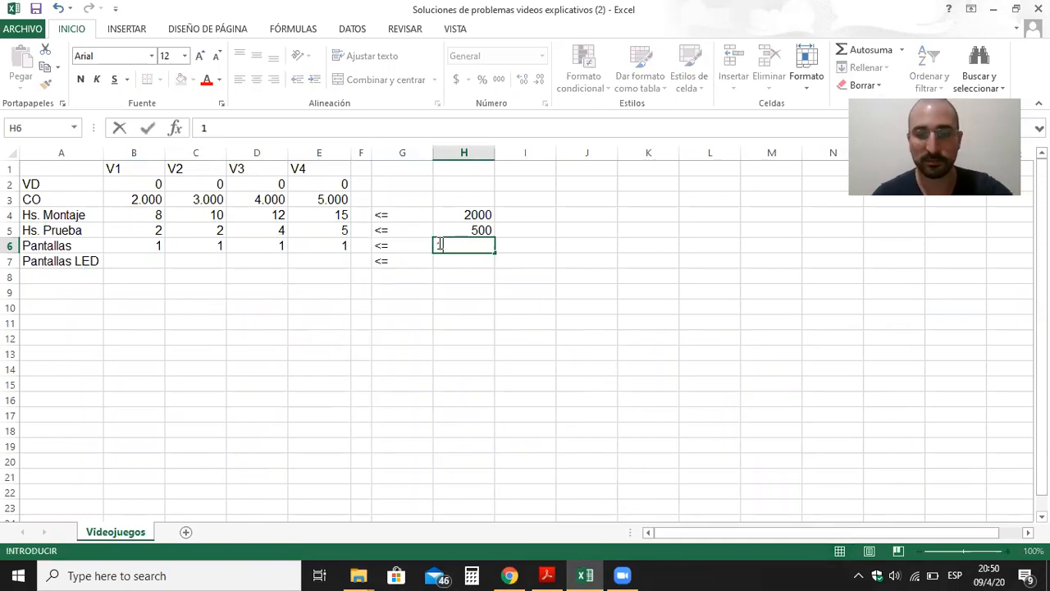
{"action": "key", "text": "Return"}
- Fill the Pantallas LED constraint with 1 in D7 and E7 and the limit 100 in H7
{"action": "key", "text": "Left"}
{"action": "key", "text": "Left"}
{"action": "key", "text": "Left"}
{"action": "key", "text": "Left"}
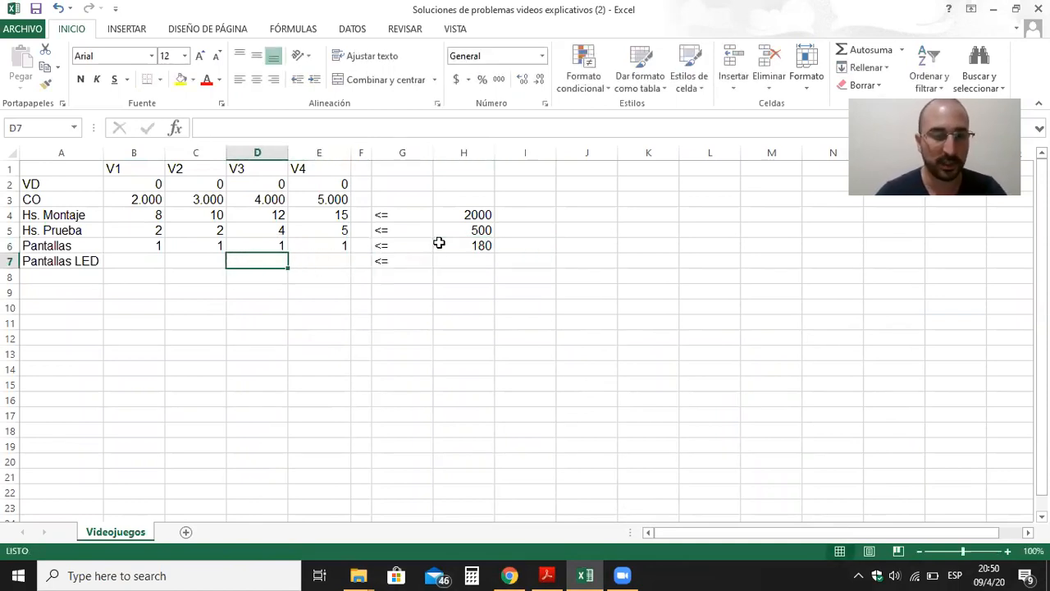
{"action": "type", "text": "1"}
{"action": "key", "text": "Tab"}
{"action": "type", "text": "1"}
{"action": "key", "text": "Tab"}
{"action": "key", "text": "Tab"}
{"action": "key", "text": "Tab"}
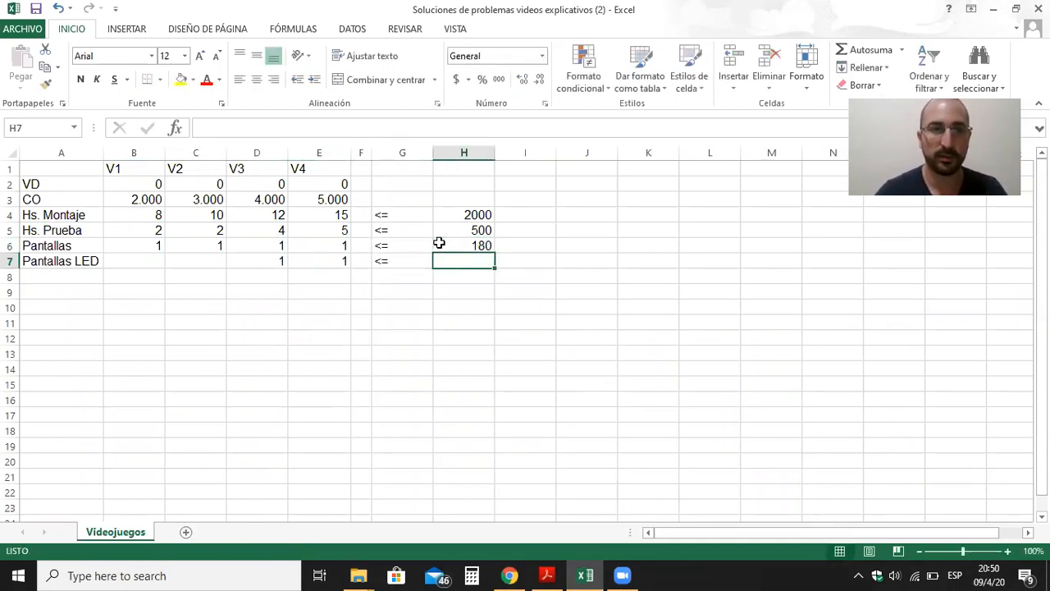
{"action": "type", "text": "100"}
{"action": "key", "text": "ctrl+Return"}
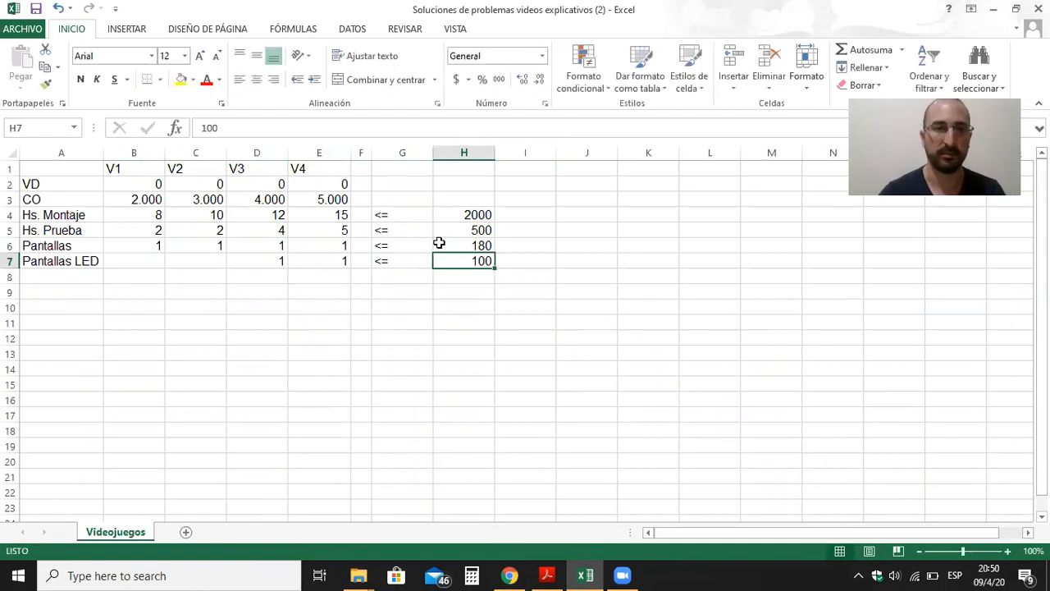
- Copy the number format of B3 onto the constraint limits in H4:H7
{"action": "left_click", "coordinate": [148, 201]}
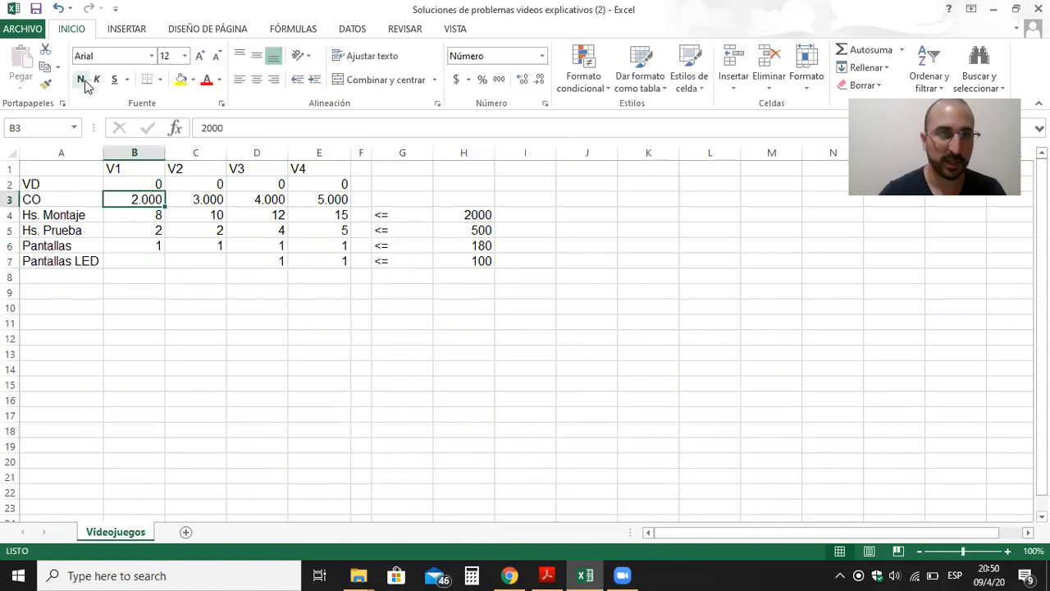
{"action": "left_click", "coordinate": [46, 84]}
{"action": "left_click_drag", "start_coordinate": [478, 212], "coordinate": [478, 260]}
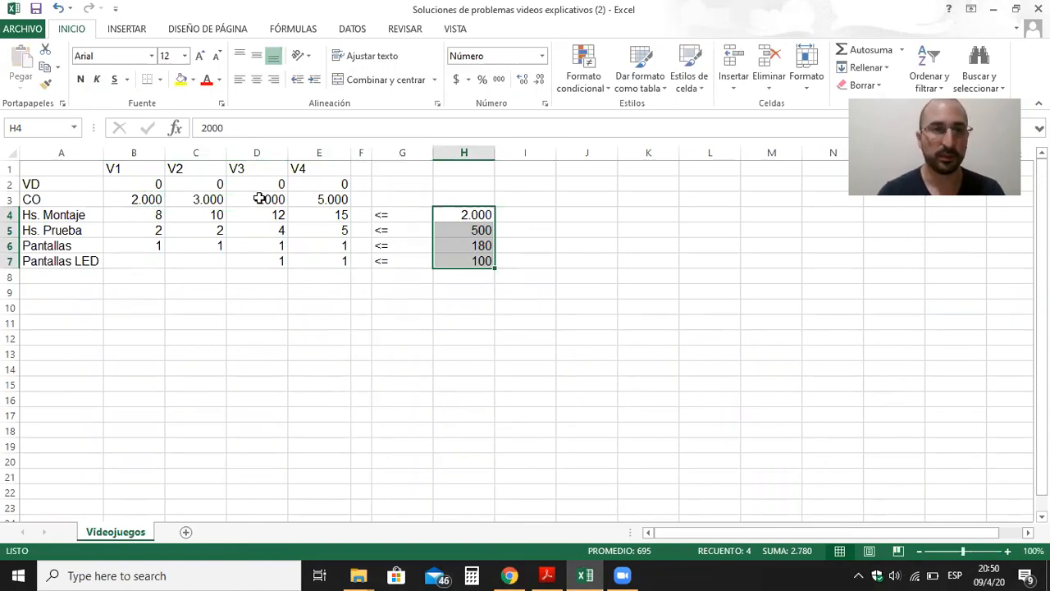
- Enter the formula =SUMAPRODUCTO($B$2:$E$2;B3:E3) in F3, with the decision variable range as an absolute reference
{"action": "left_click", "coordinate": [360, 199]}
{"action": "type", "text": "="}
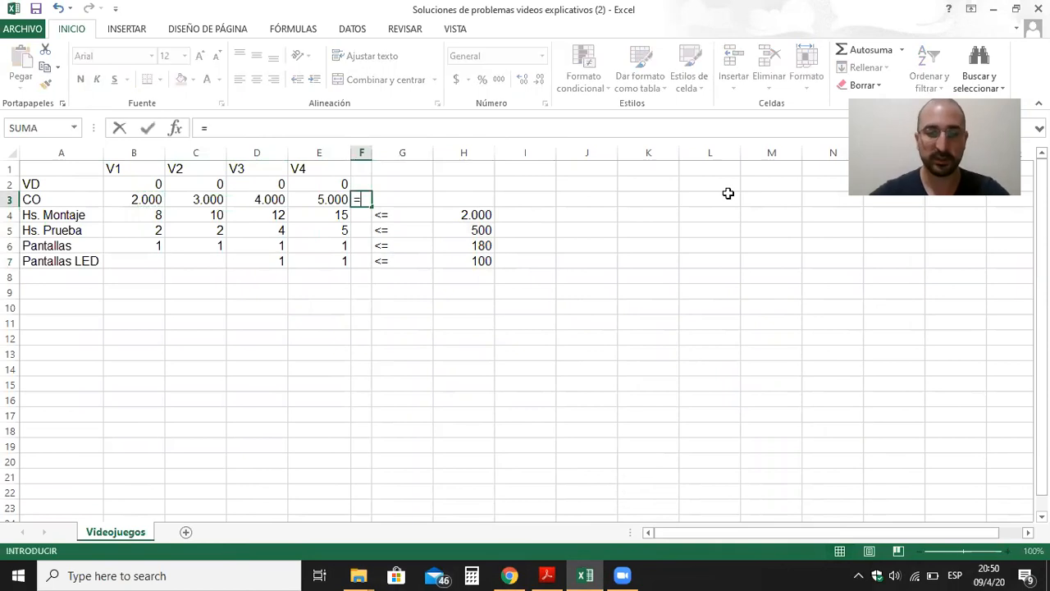
{"action": "type", "text": "sumaprod"}
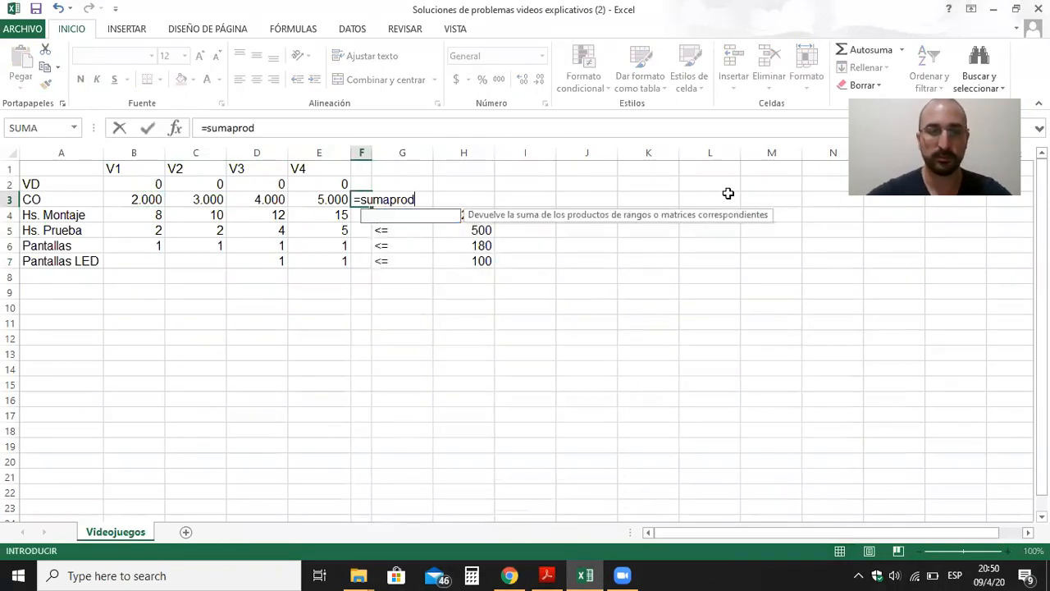
{"action": "type", "text": "ucto("}
{"action": "key", "text": "Left"}
{"action": "key", "text": "Left"}
{"action": "key", "text": "Left"}
{"action": "key", "text": "Left"}
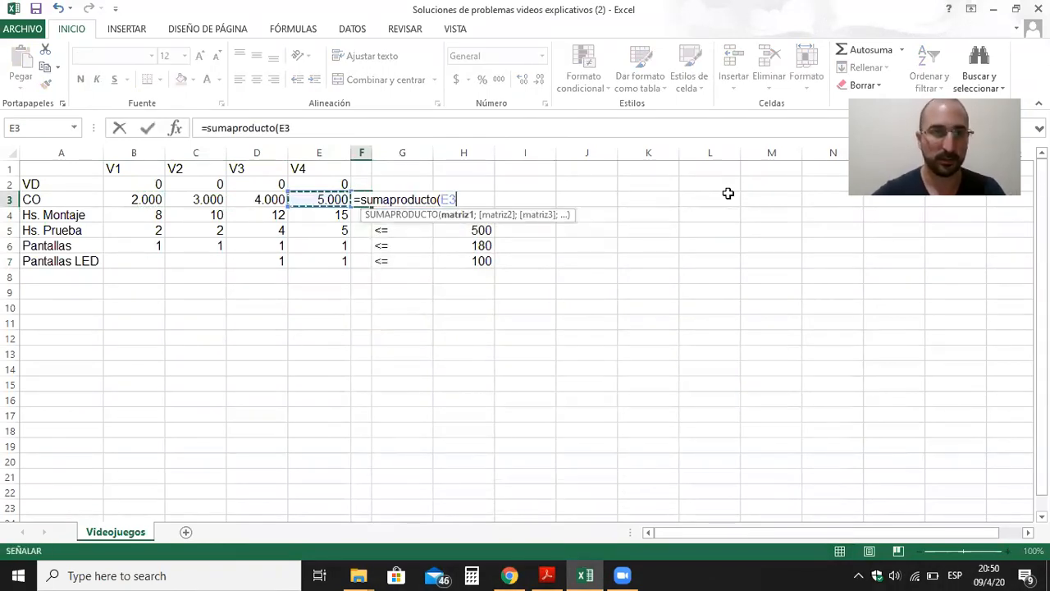
{"action": "key", "text": "Up"}
{"action": "key", "text": "shift+Right"}
{"action": "key", "text": "shift+Right"}
{"action": "key", "text": "shift+Right"}
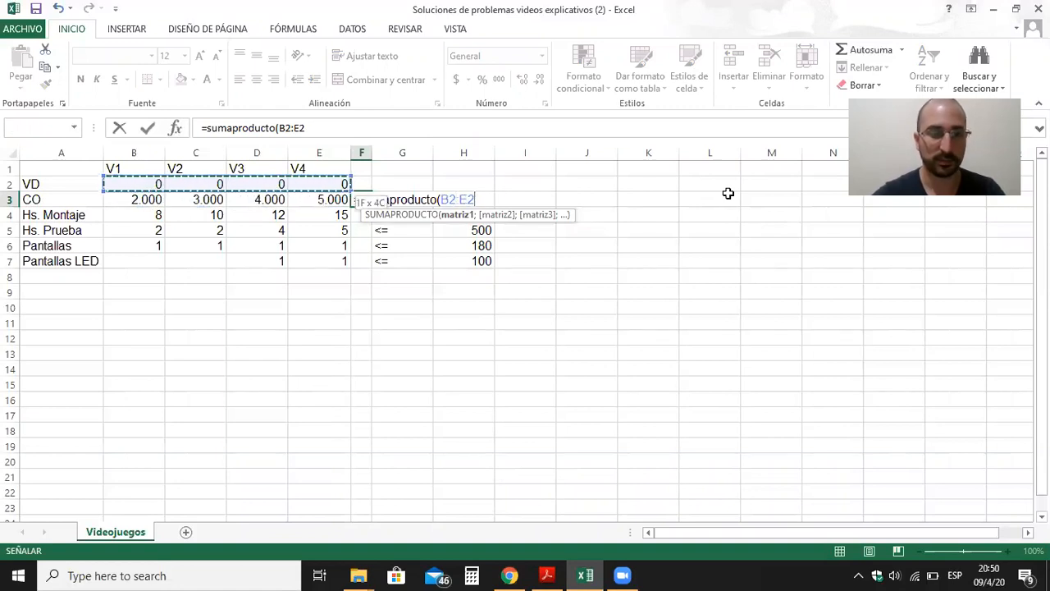
{"action": "key", "text": "F4"}
{"action": "type", "text": ";"}
{"action": "key", "text": "Left"}
{"action": "key", "text": "Left"}
{"action": "key", "text": "Left"}
{"action": "key", "text": "Left"}
{"action": "key", "text": "shift+Right"}
{"action": "key", "text": "shift+Right"}
{"action": "key", "text": "shift+Right"}
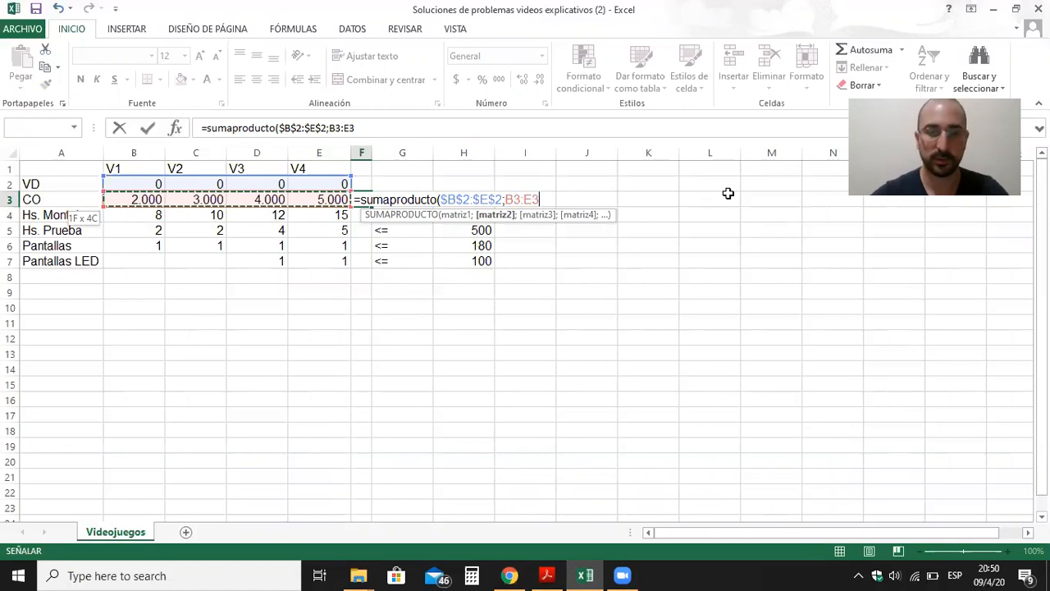
{"action": "key", "text": "Return"}
- Copy the SUMAPRODUCTO formula from F3 into the constraint rows F4:F7
{"action": "key", "text": "Up"}
{"action": "key", "text": "ctrl+c"}
{"action": "key", "text": "Down"}
{"action": "key", "text": "shift+Down"}
{"action": "key", "text": "shift+Down"}
{"action": "key", "text": "shift+Down"}
{"action": "key", "text": "ctrl+v"}
{"action": "key", "text": "Escape"}
{"action": "key", "text": "Up"}
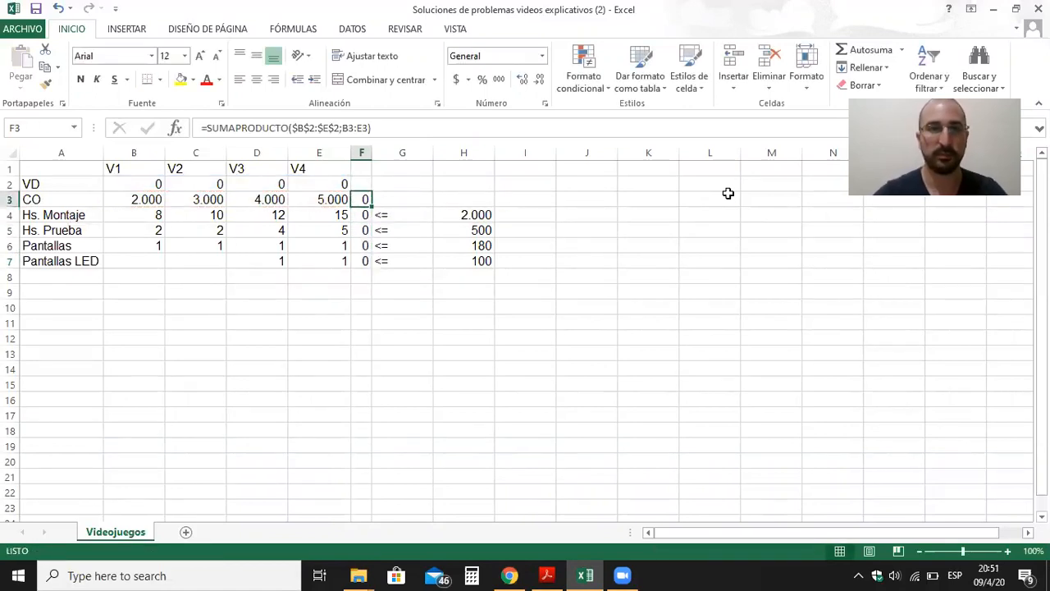
- Make the decision variable cells B2:E2 bold with a yellow fill
{"action": "left_click", "coordinate": [167, 185]}
{"action": "left_click", "coordinate": [137, 188]}
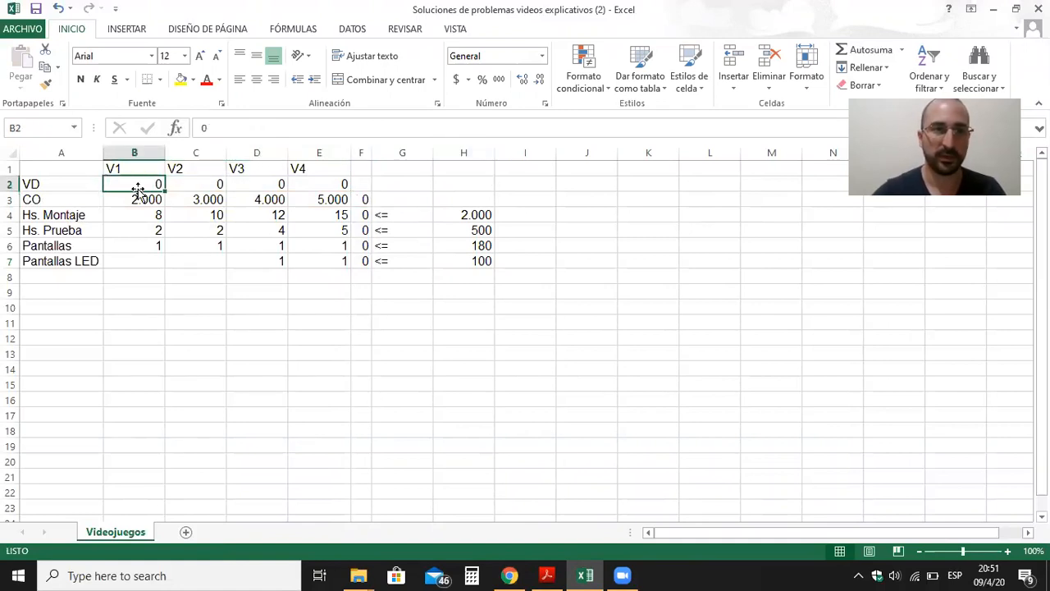
{"action": "key", "text": "shift+Right"}
{"action": "key", "text": "shift+Right"}
{"action": "key", "text": "shift+Right"}
{"action": "key", "text": "ctrl+n"}
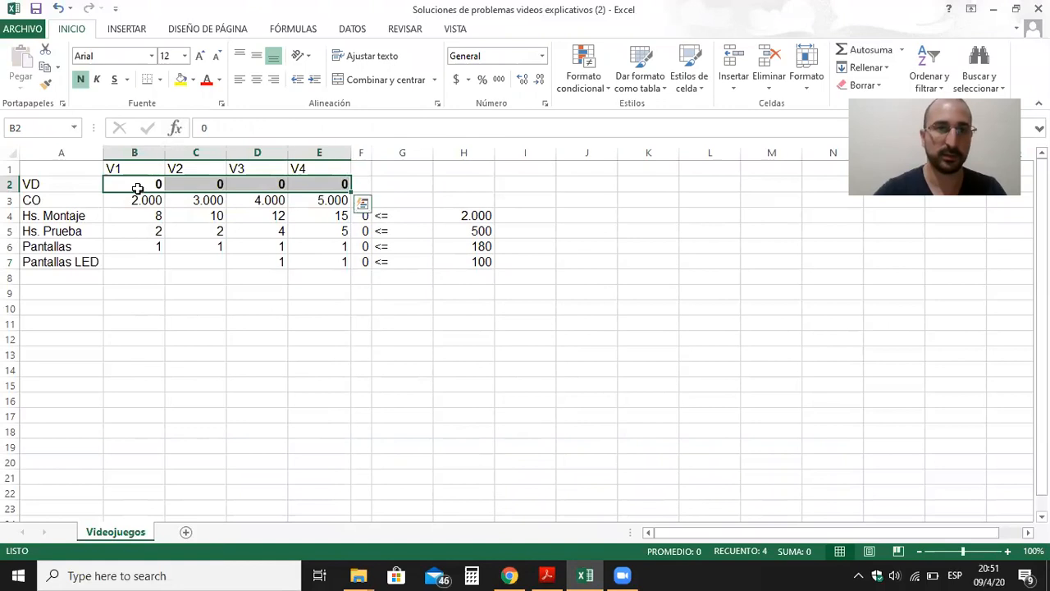
{"action": "left_click", "coordinate": [180, 78]}
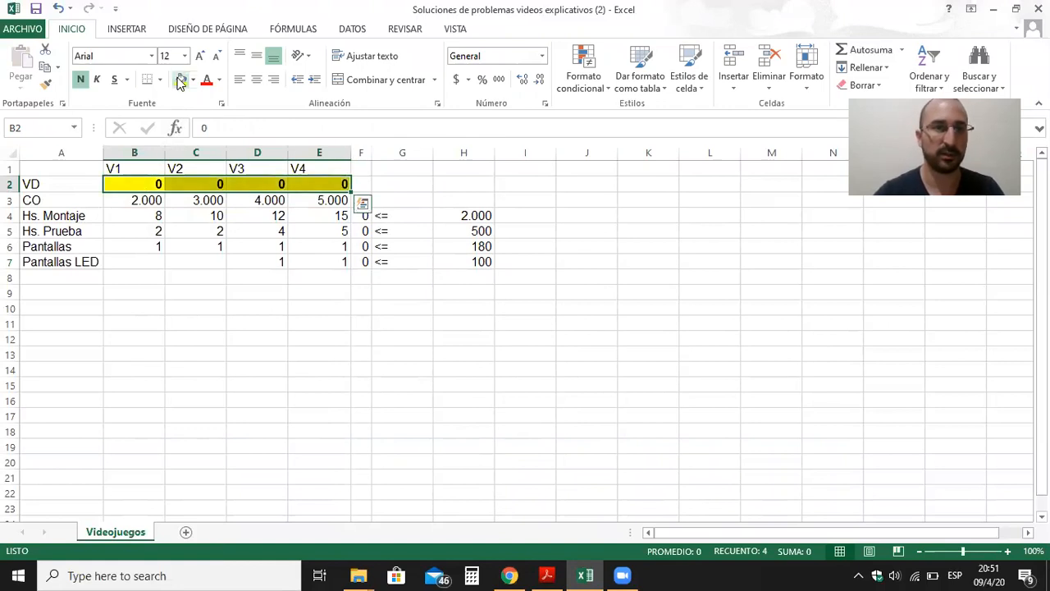
- Make the V1 to V4 headings in B1:E1 bold and centre them
{"action": "left_click", "coordinate": [115, 169]}
{"action": "key", "text": "shift+Right"}
{"action": "key", "text": "shift+Right"}
{"action": "key", "text": "shift+Right"}
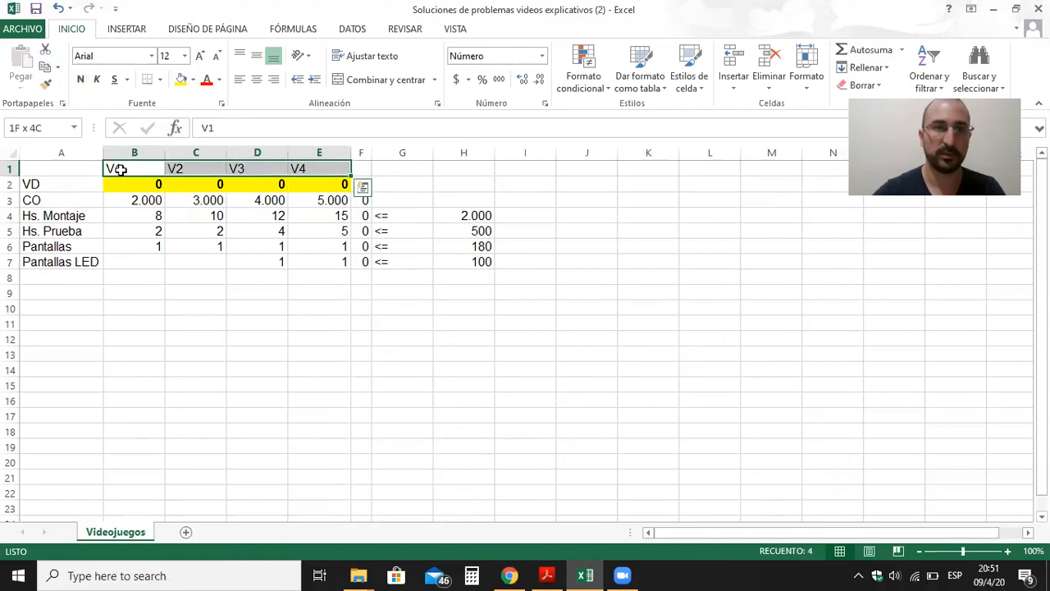
{"action": "key", "text": "ctrl+n"}
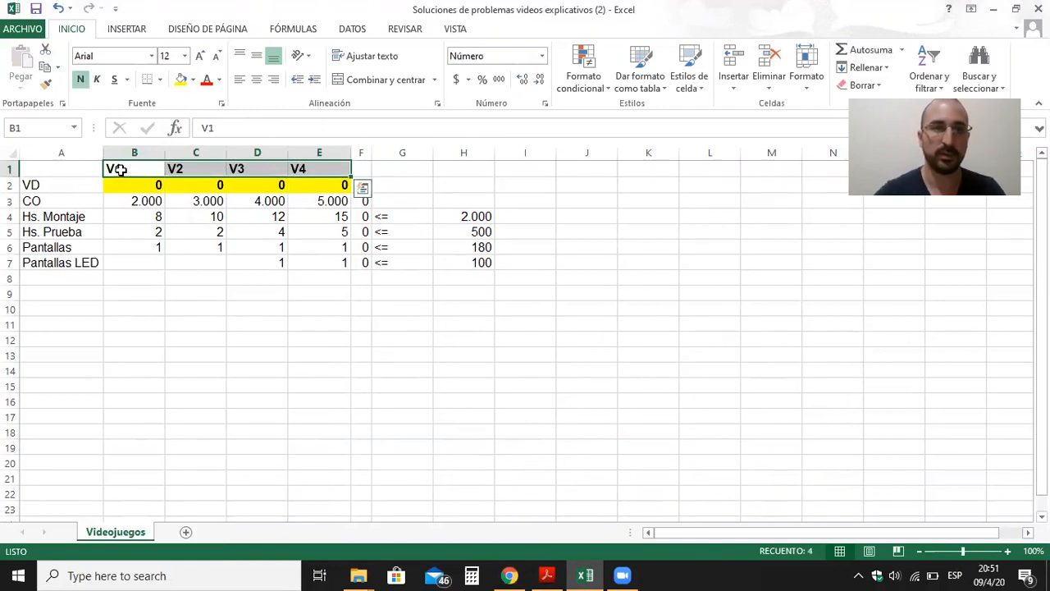
{"action": "left_click", "coordinate": [260, 82]}
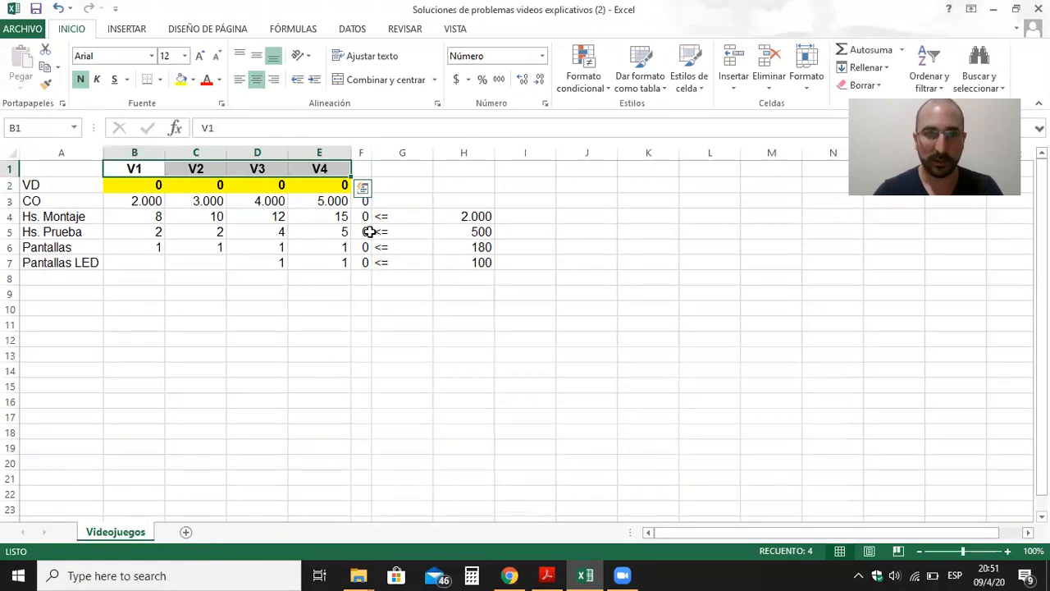
- Enter the test value 1 in decision variable cells B2 and C2 to check the formulas in column F
{"action": "left_click", "coordinate": [361, 201]}
{"action": "left_click", "coordinate": [153, 184]}
{"action": "type", "text": "1"}
{"action": "key", "text": "Tab"}
{"action": "type", "text": "1"}
{"action": "key", "text": "Tab"}
{"action": "key", "text": "Left"}
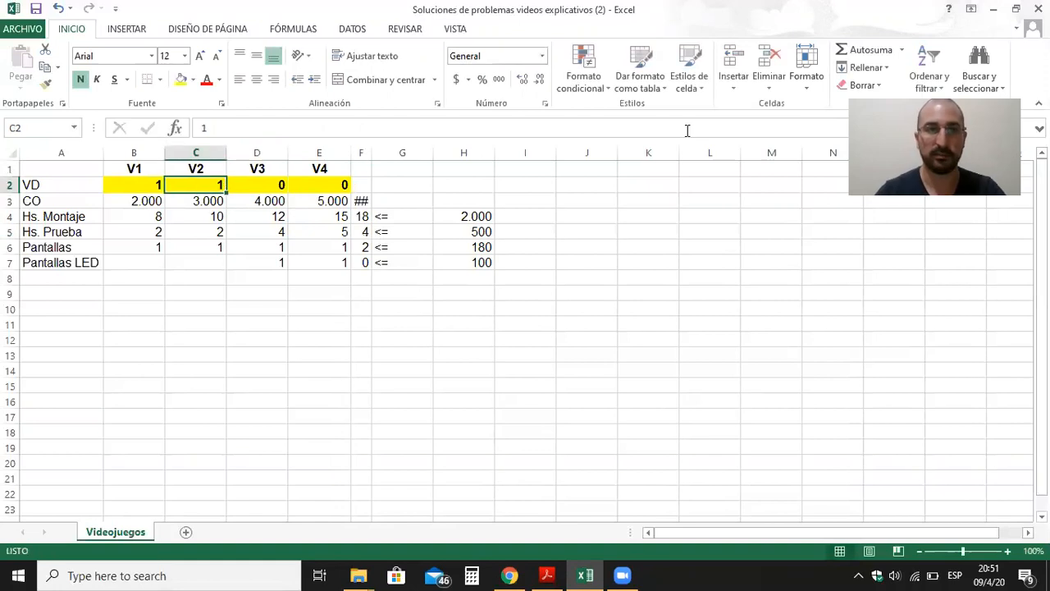
- Fit the width of column F to its contents and give F3 the number format of H4 and a green fill
{"action": "double_click", "coordinate": [372, 148]}
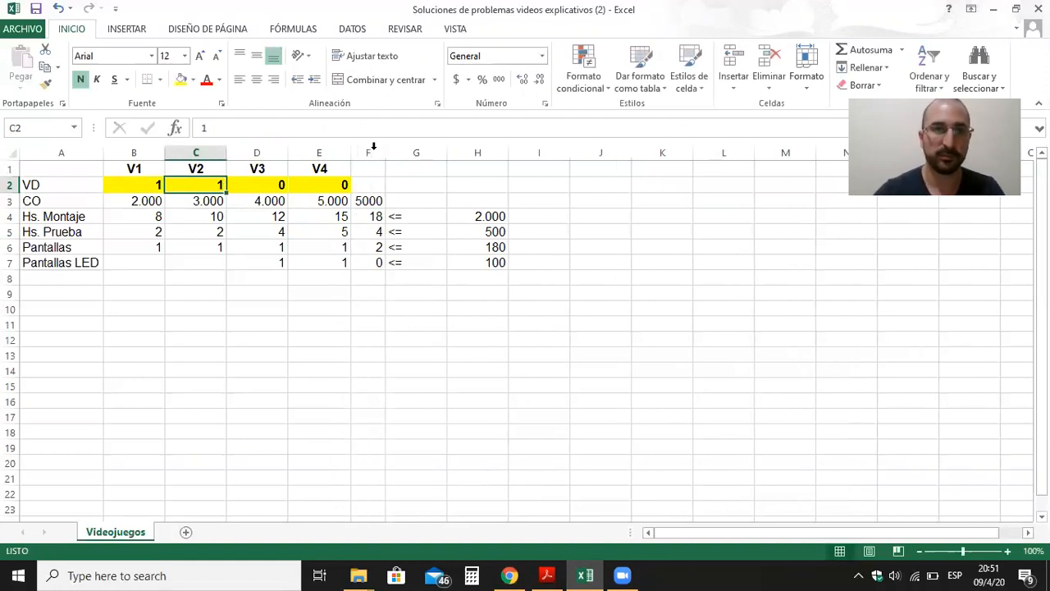
{"action": "key", "text": "Left"}
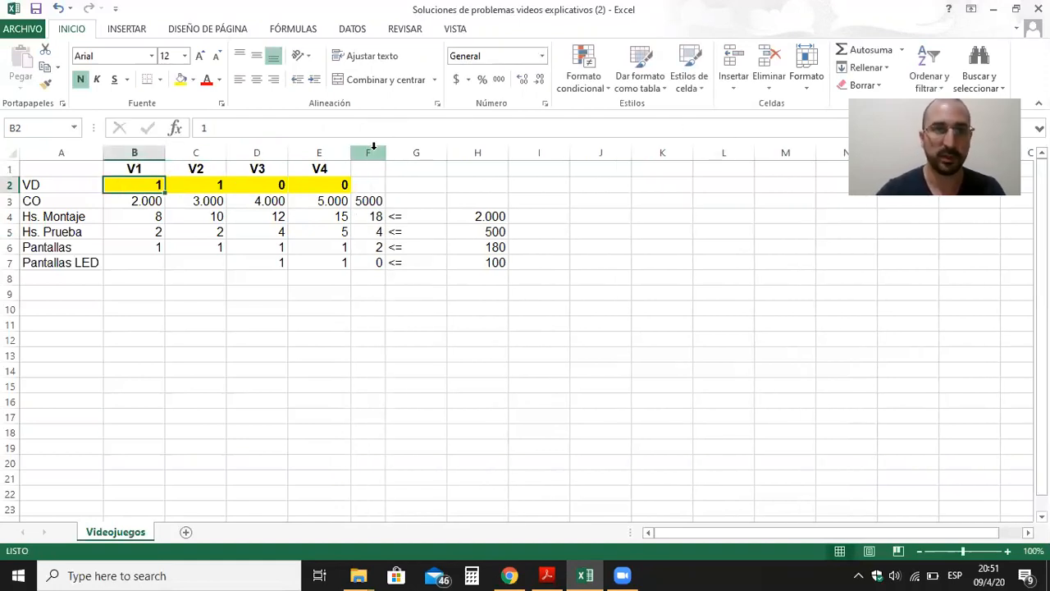
{"action": "left_click", "coordinate": [497, 220]}
{"action": "left_click", "coordinate": [46, 83]}
{"action": "left_click", "coordinate": [365, 201]}
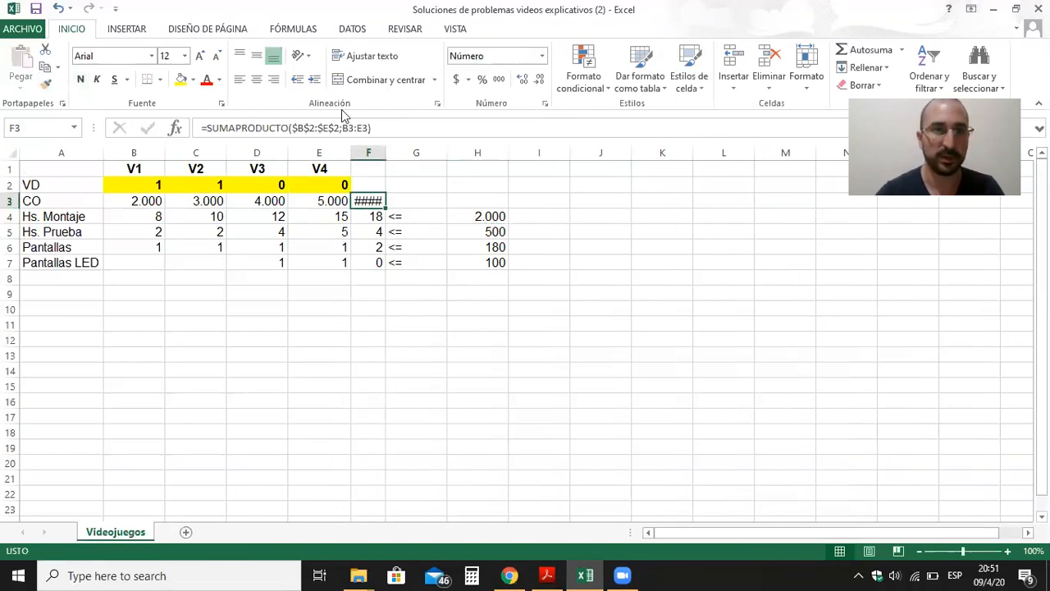
{"action": "double_click", "coordinate": [385, 141]}
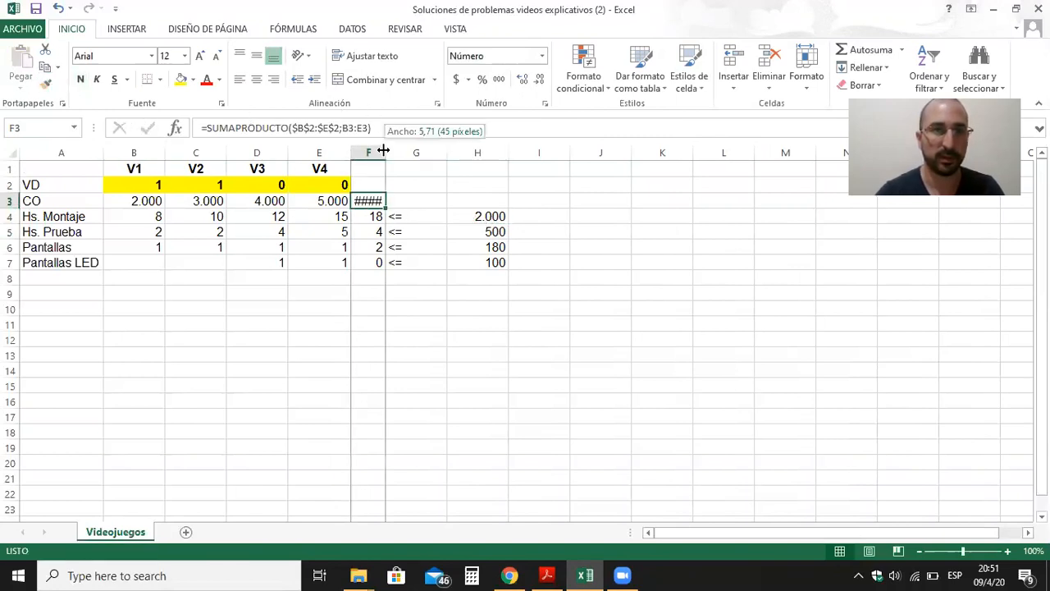
{"action": "left_click", "coordinate": [192, 80]}
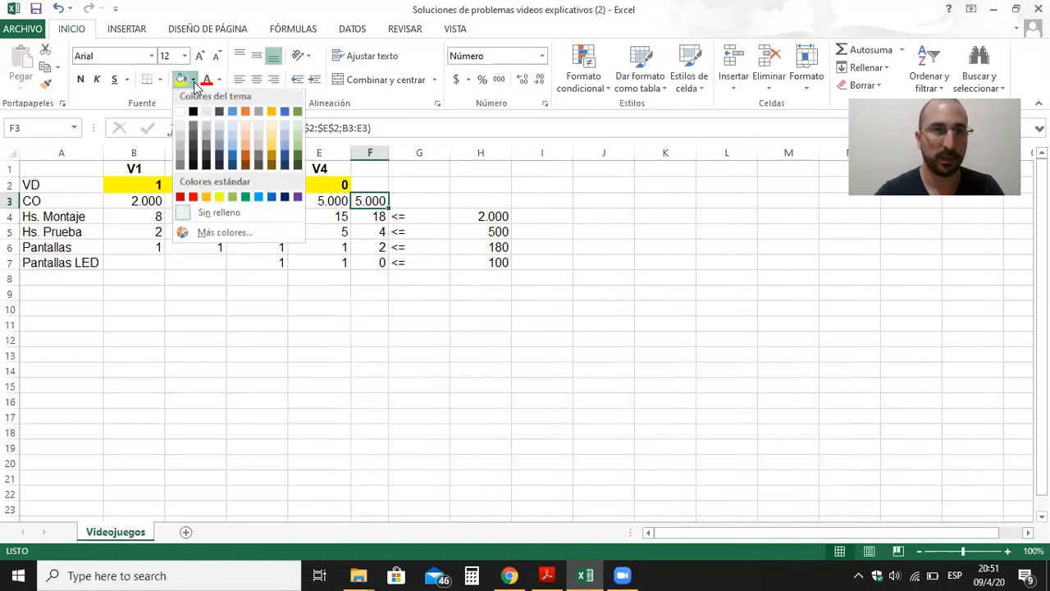
{"action": "left_click", "coordinate": [234, 199]}
- Reset the decision variable cells B2 and C2 to 0
{"action": "left_click", "coordinate": [151, 182]}
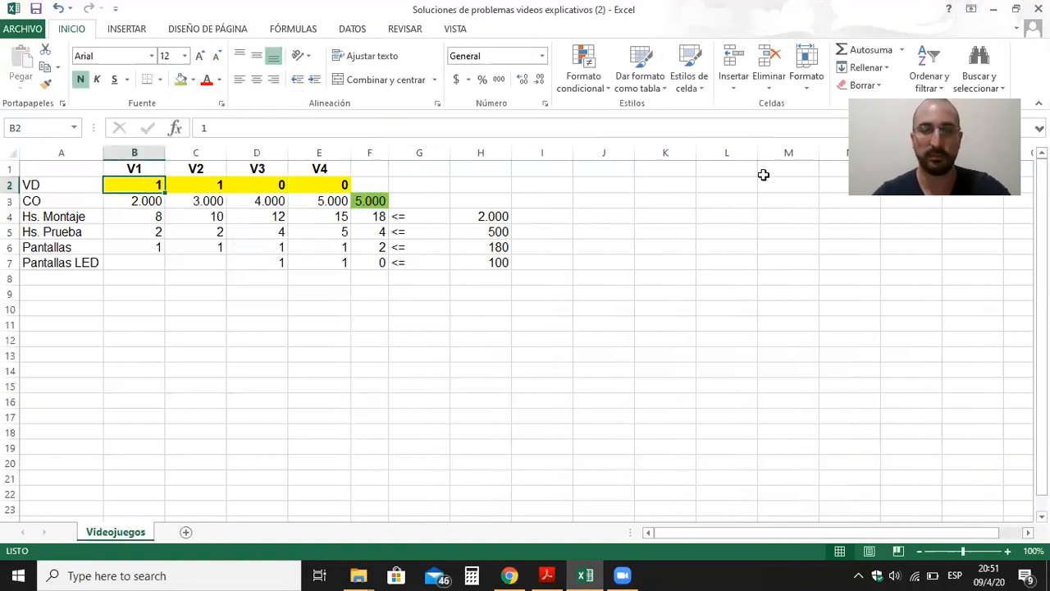
{"action": "type", "text": "0"}
{"action": "key", "text": "Tab"}
{"action": "type", "text": "0"}
{"action": "key", "text": "Tab"}
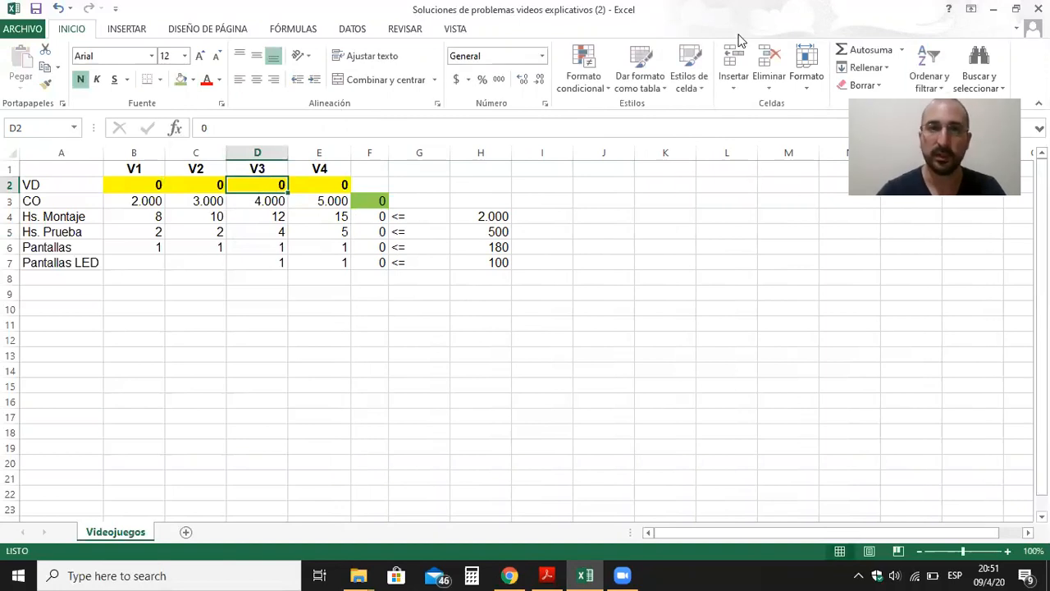
- Open Solver and set F3 as the objective cell and B2:E2 as the variable cells
{"action": "left_click", "coordinate": [352, 29]}
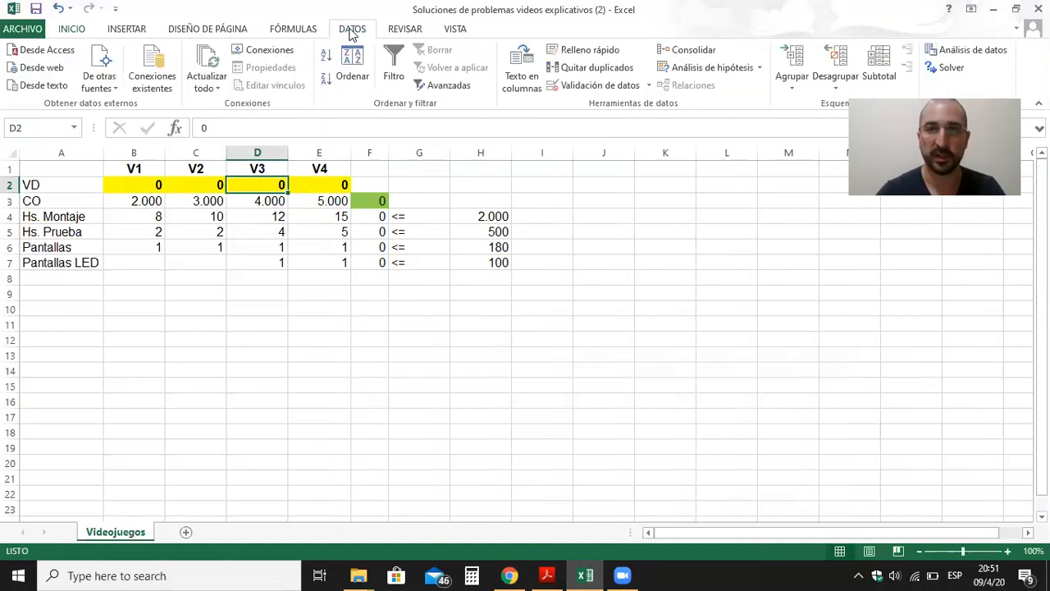
{"action": "left_click", "coordinate": [950, 68]}
{"action": "left_click", "coordinate": [368, 206]}
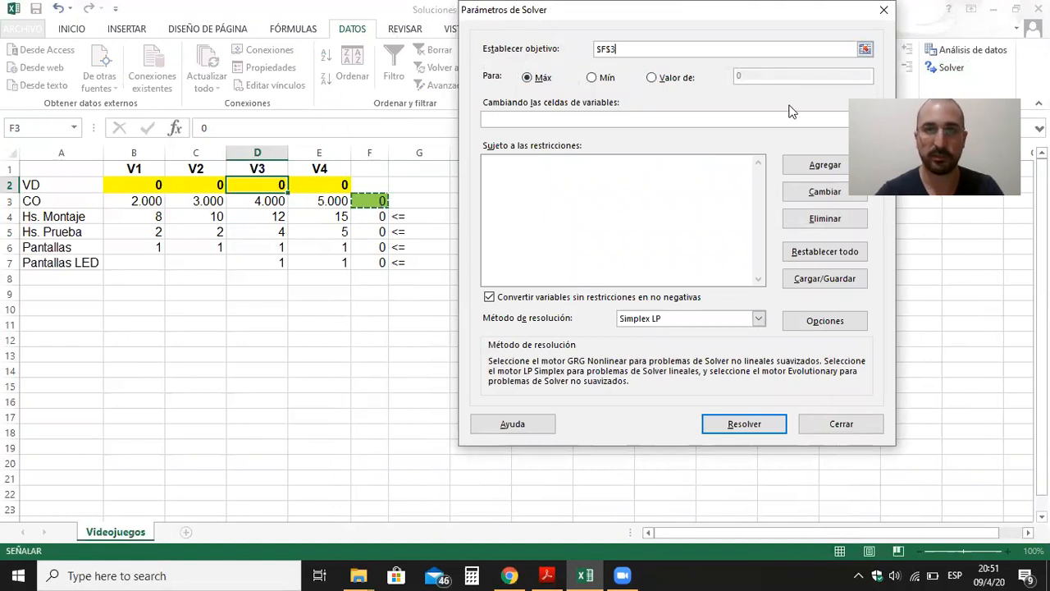
{"action": "left_click", "coordinate": [548, 120]}
{"action": "left_click_drag", "start_coordinate": [332, 187], "coordinate": [154, 181]}
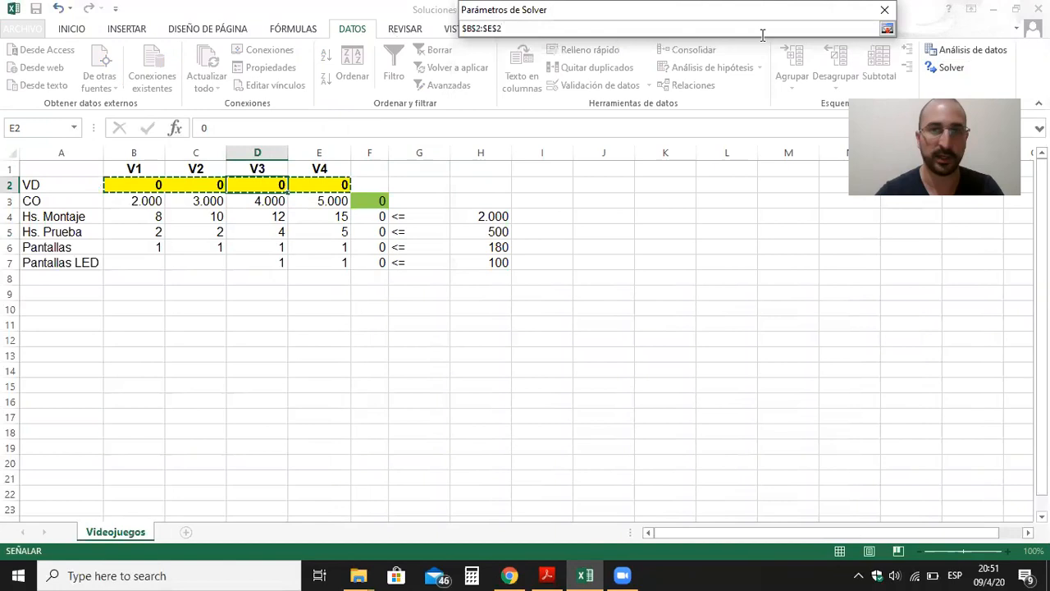
{"action": "left_click", "coordinate": [887, 29]}
- Add the Solver constraint that F4:F7 must be less than or equal to H4:H7
{"action": "left_click", "coordinate": [823, 166]}
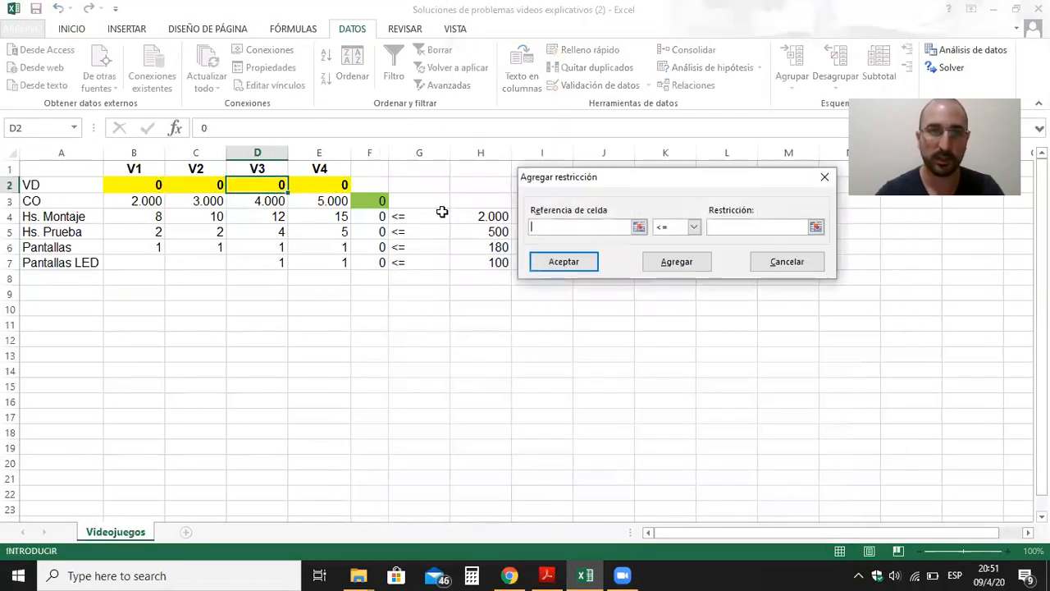
{"action": "left_click_drag", "start_coordinate": [381, 216], "coordinate": [378, 259]}
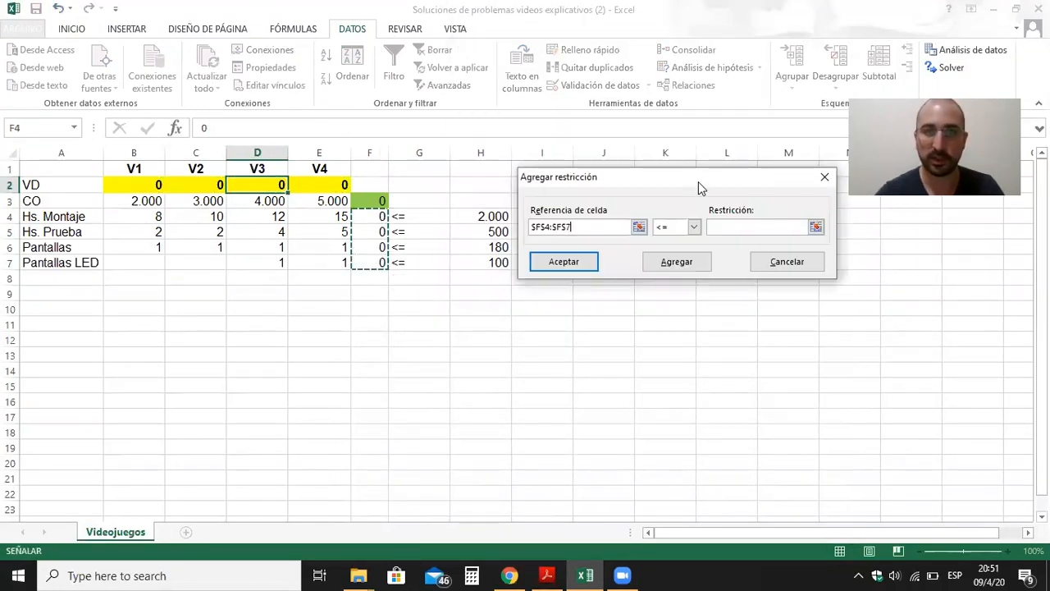
{"action": "left_click", "coordinate": [814, 227]}
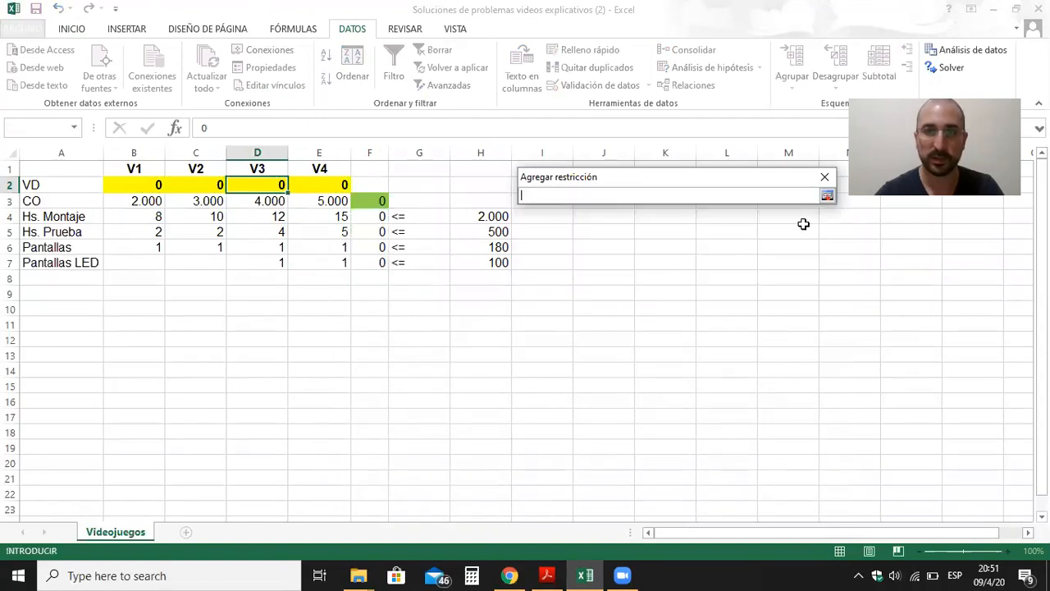
{"action": "left_click_drag", "start_coordinate": [481, 216], "coordinate": [482, 261]}
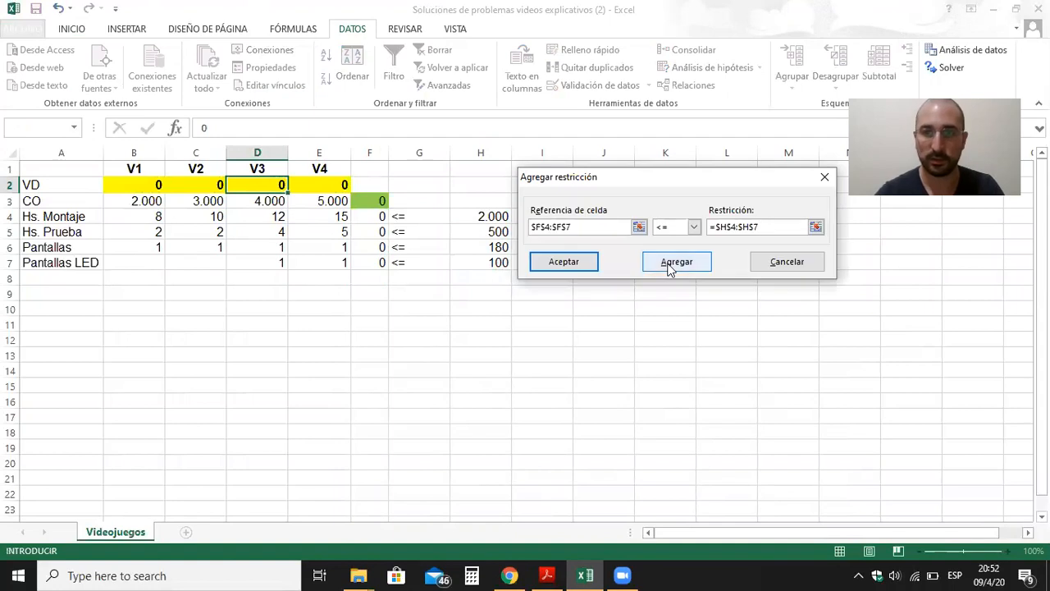
{"action": "left_click", "coordinate": [584, 266]}
- Solve the model with the Simplex LP method, keeping the solution and generating the Responder, Confidencialidad and Límites reports
{"action": "left_click", "coordinate": [663, 318]}
{"action": "left_click", "coordinate": [667, 319]}
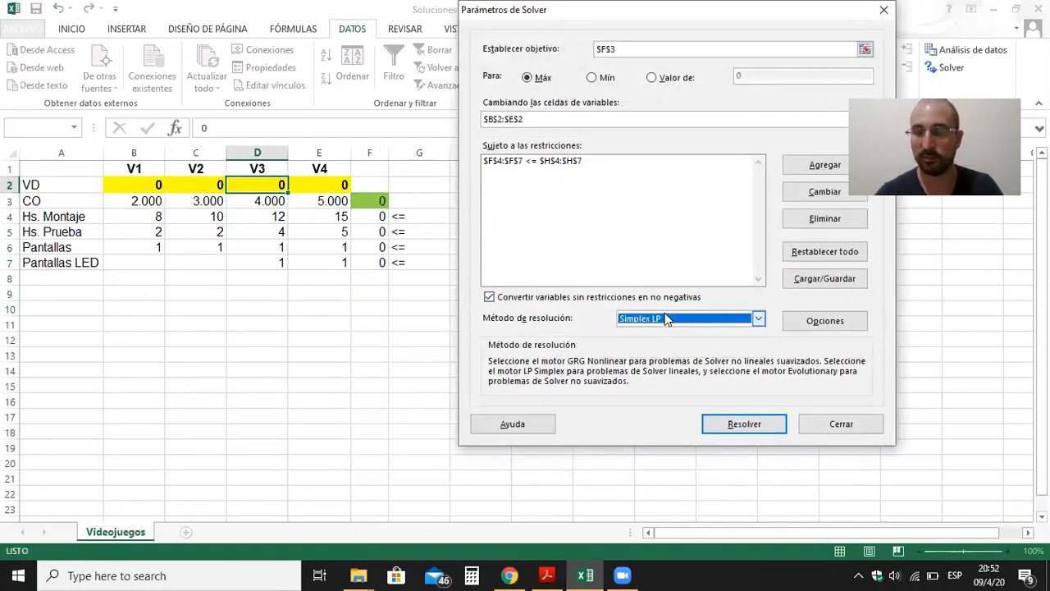
{"action": "left_click", "coordinate": [749, 422]}
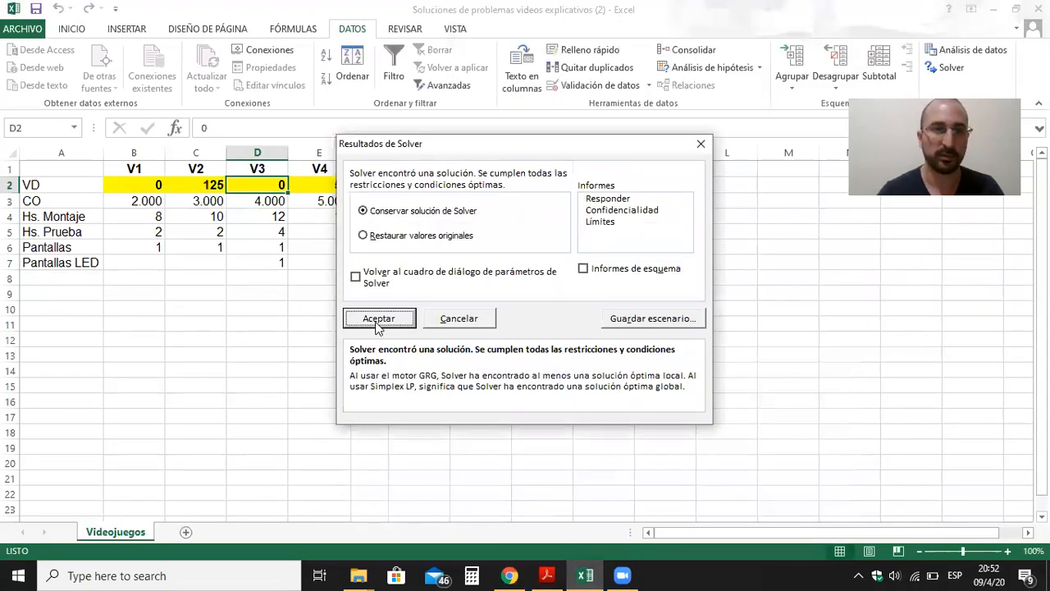
{"action": "left_click", "coordinate": [609, 199]}
{"action": "left_click", "coordinate": [609, 212]}
{"action": "left_click", "coordinate": [604, 224]}
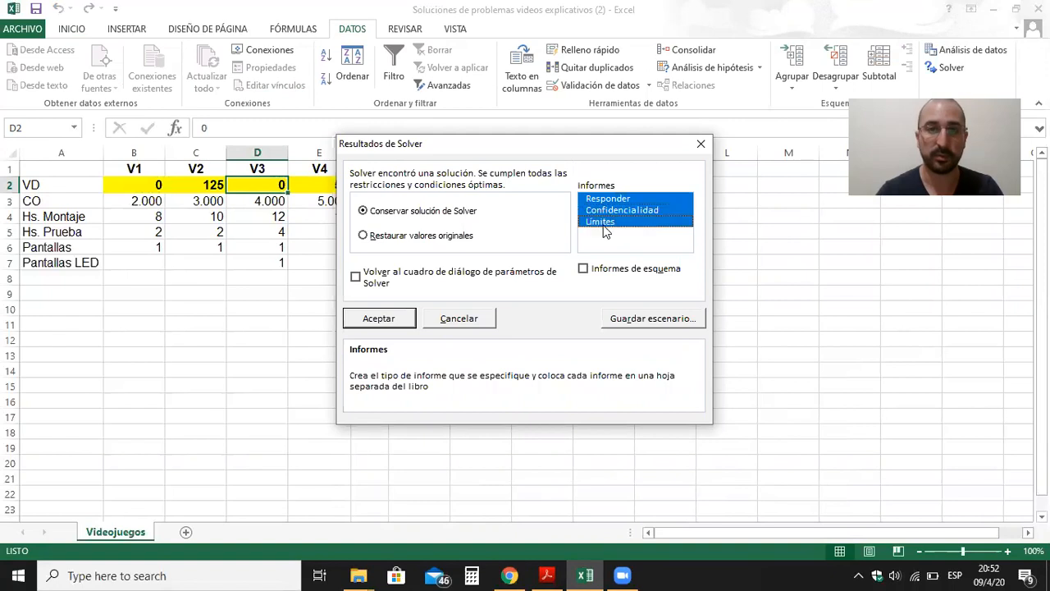
{"action": "left_click", "coordinate": [373, 321]}
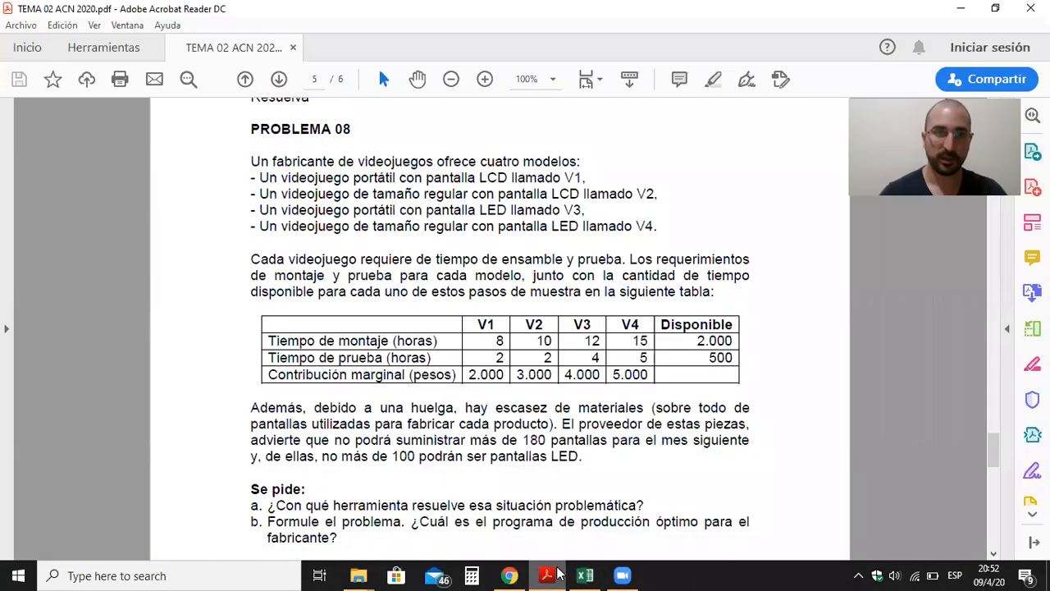
- Review questions a and b of Problema 08 in the Acrobat PDF, and check the optimal V2 quantity in the Excel model
{"action": "left_click", "coordinate": [548, 575]}
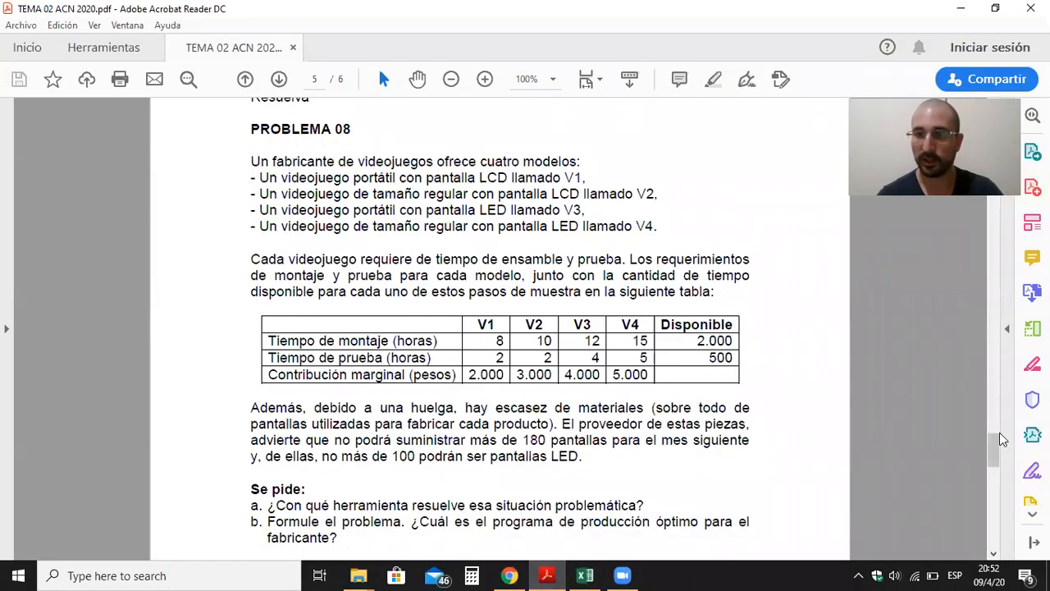
{"action": "scroll", "coordinate": [1000, 452], "scroll_direction": "down", "scroll_amount": 1}
{"action": "left_click_drag", "start_coordinate": [997, 445], "coordinate": [996, 446]}
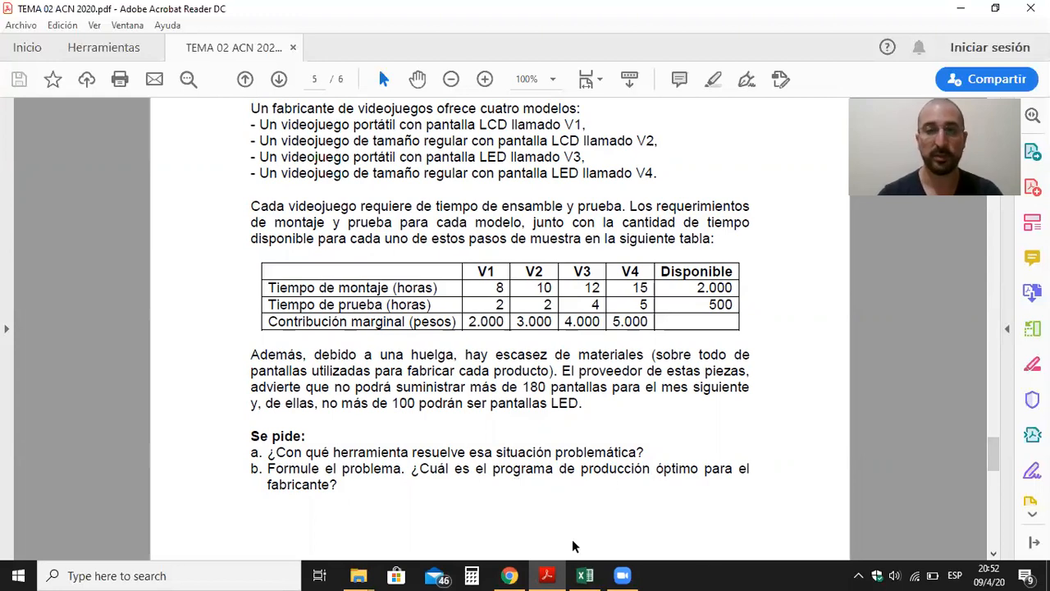
{"action": "left_click", "coordinate": [585, 576]}
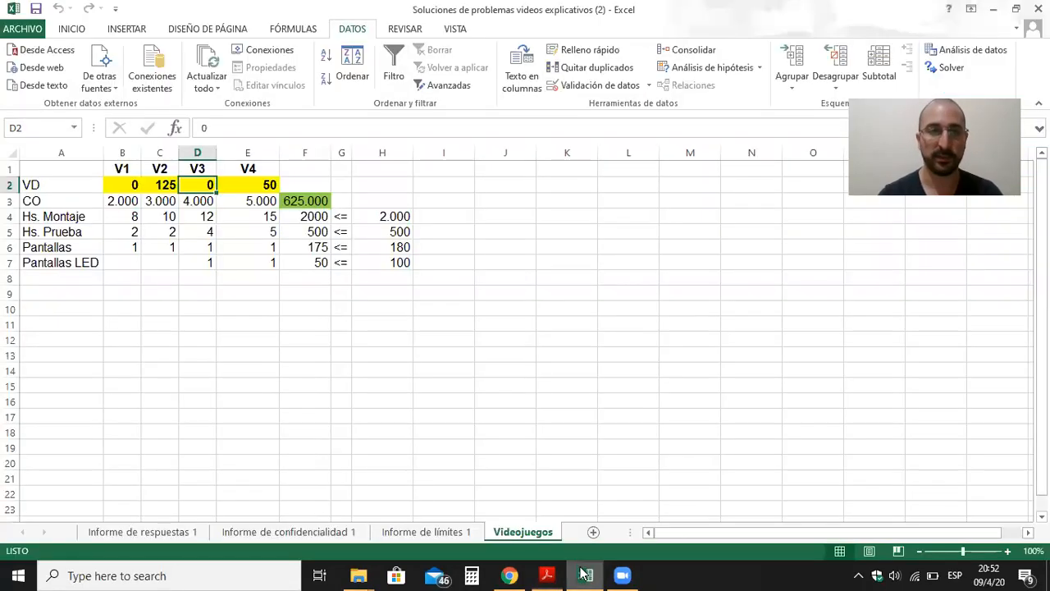
{"action": "left_click", "coordinate": [163, 185]}
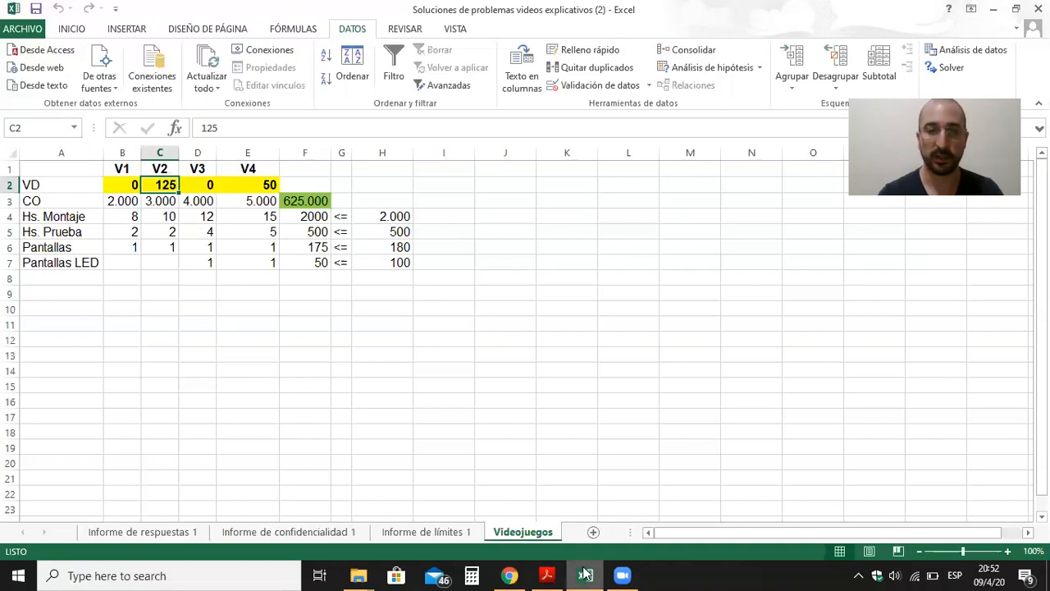
- Find question c about an additional assembly hour in the Acrobat PDF, highlight its text, and return to the Excel workbook
{"action": "left_click", "coordinate": [547, 576]}
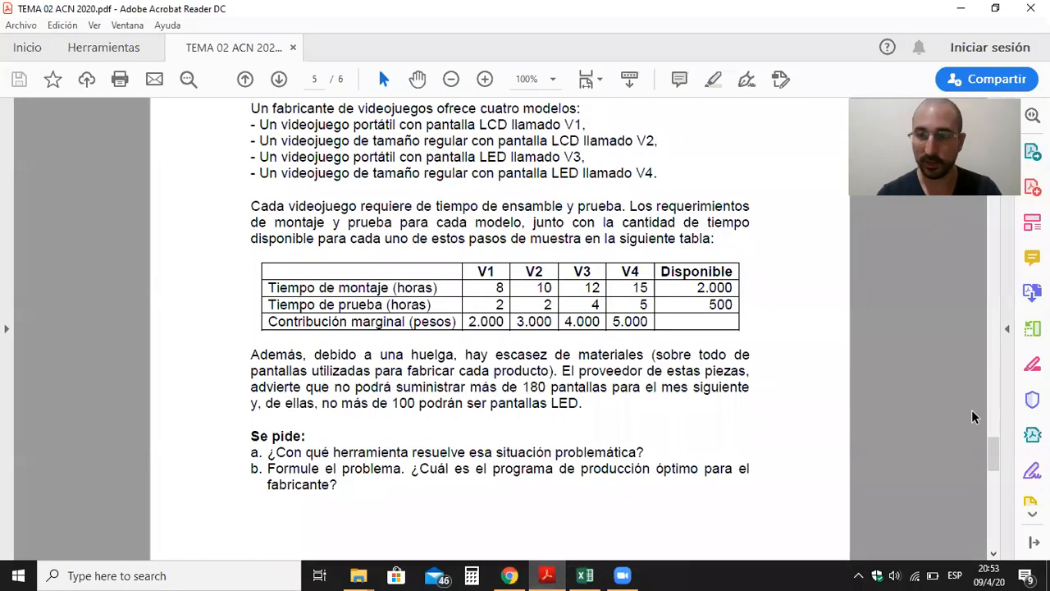
{"action": "left_click_drag", "start_coordinate": [993, 456], "coordinate": [993, 498]}
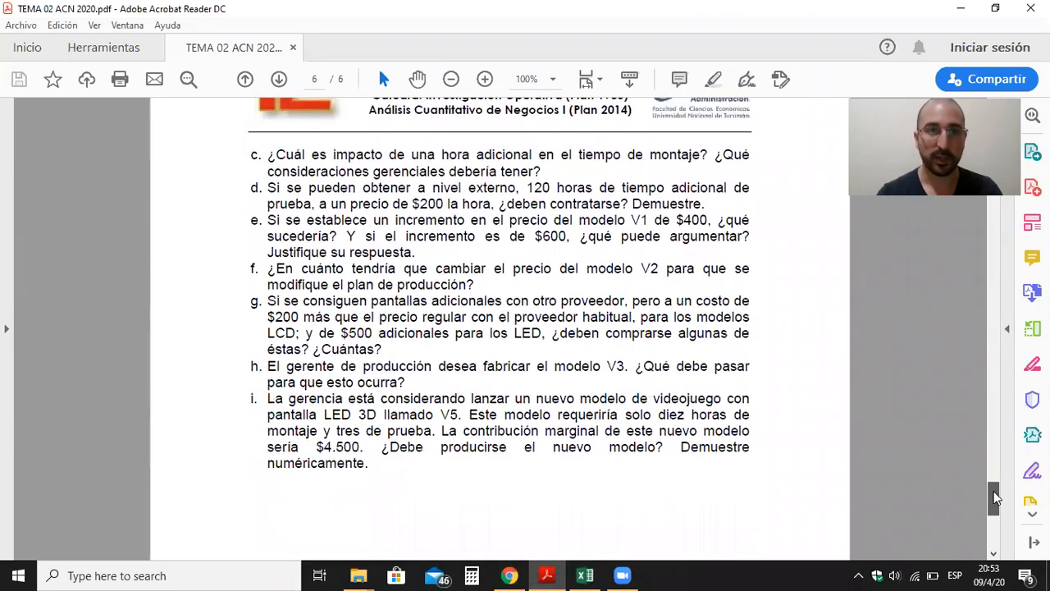
{"action": "left_click_drag", "start_coordinate": [269, 155], "coordinate": [545, 172]}
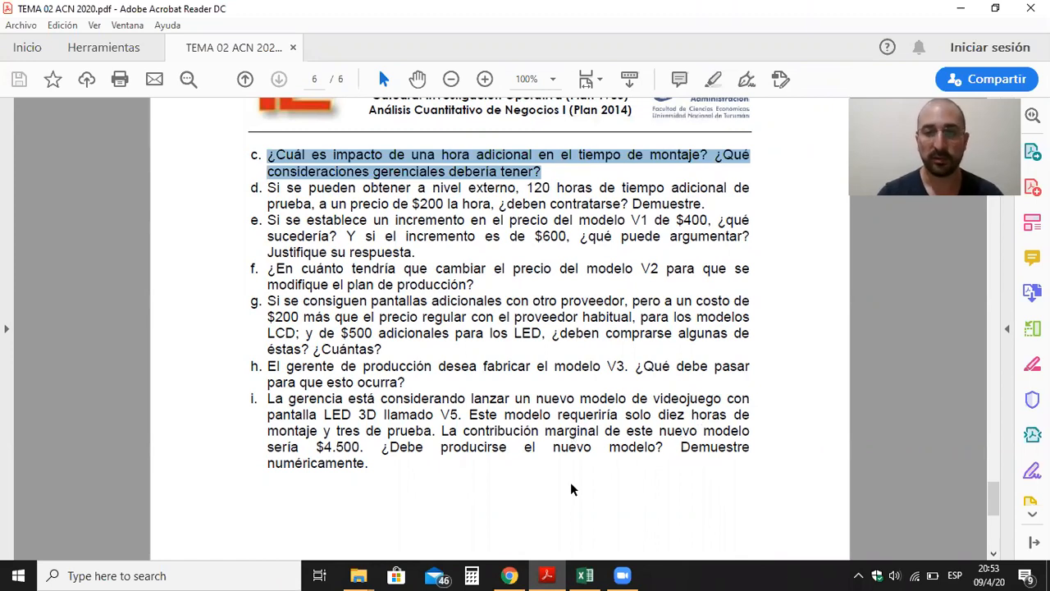
{"action": "mouse_move", "coordinate": [583, 575]}
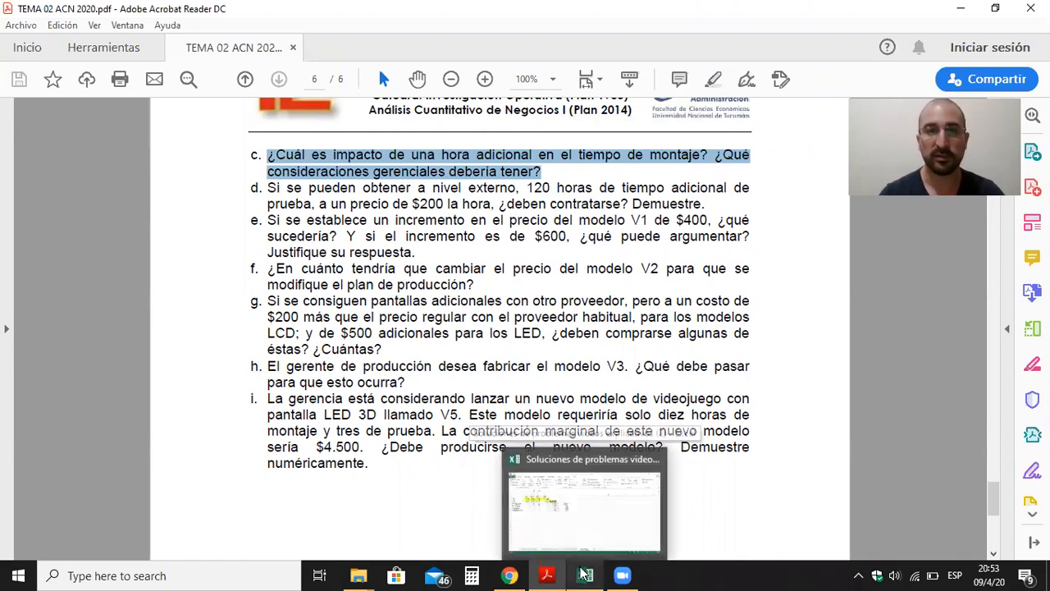
{"action": "left_click", "coordinate": [583, 575]}
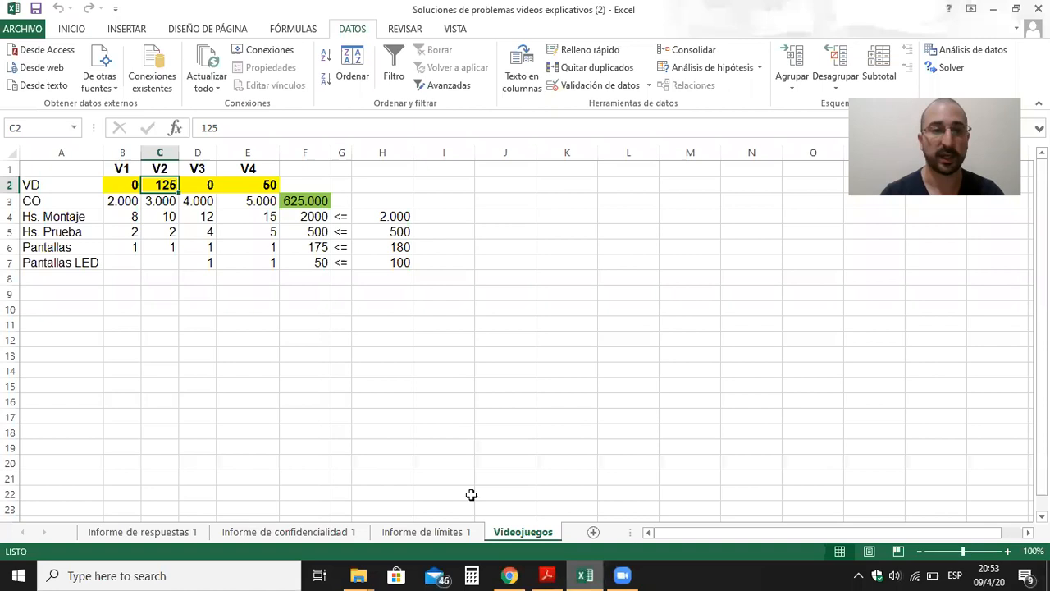
- Examine the Hs. Montaje row in the sensitivity report and compare it with the assembly-hours constraint F4:H4 on the Videojuegos sheet
{"action": "left_click", "coordinate": [267, 533]}
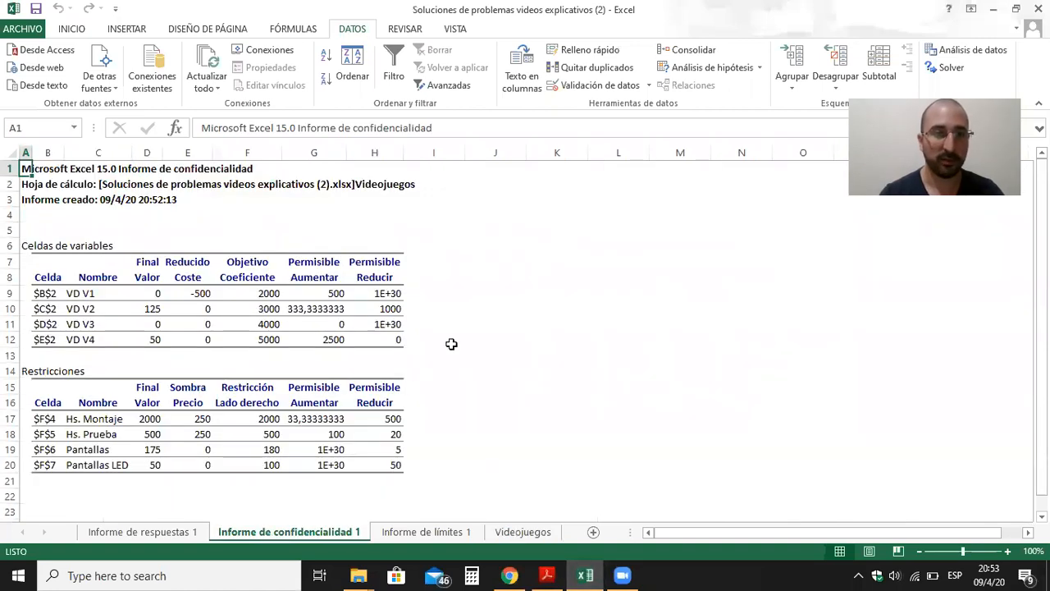
{"action": "left_click_drag", "start_coordinate": [1042, 275], "coordinate": [1042, 290]}
{"action": "left_click", "coordinate": [8, 403]}
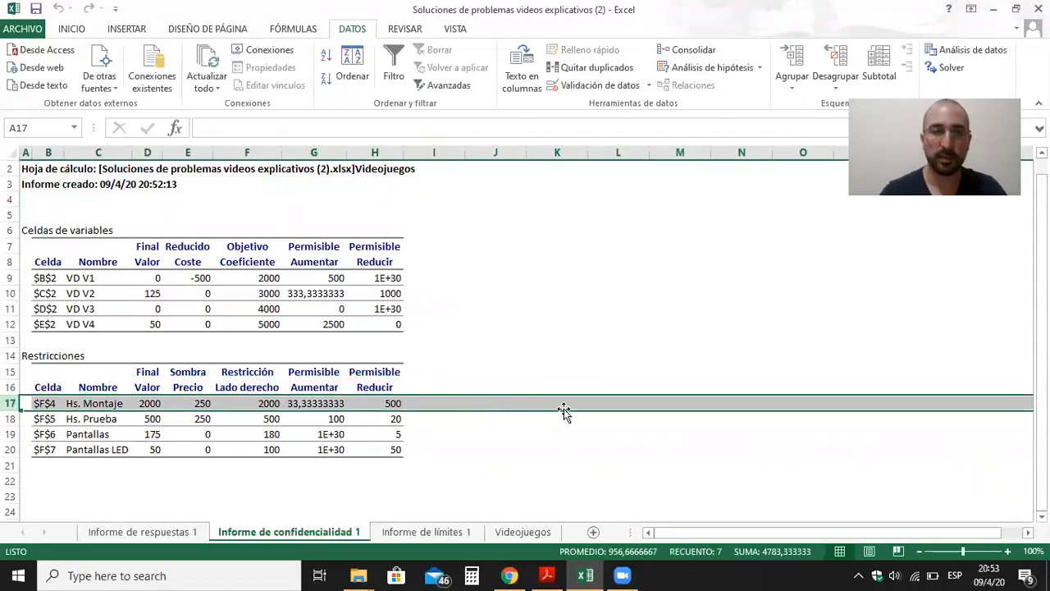
{"action": "left_click", "coordinate": [523, 532]}
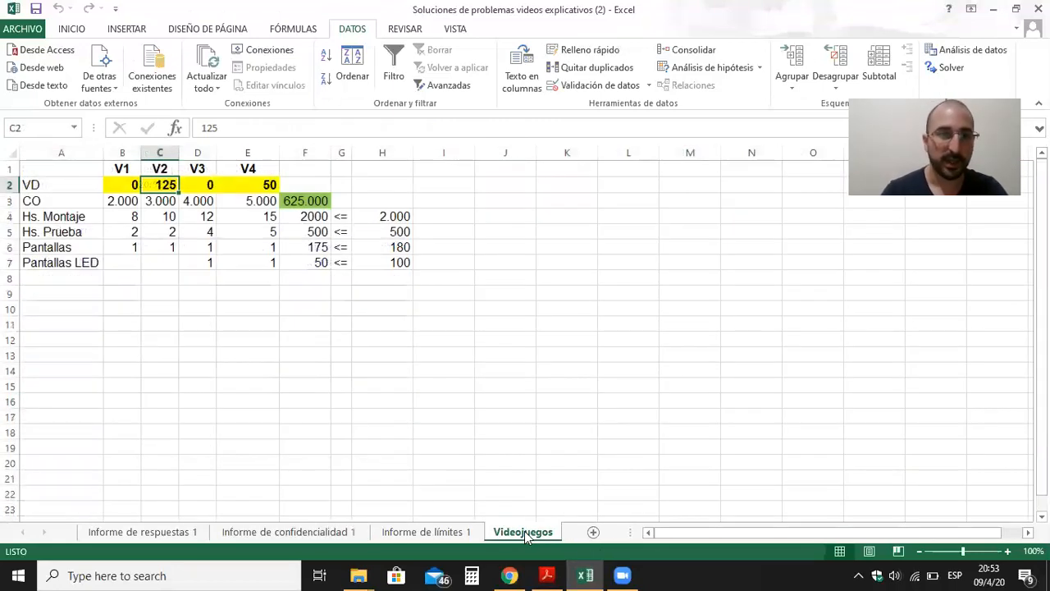
{"action": "left_click_drag", "start_coordinate": [317, 219], "coordinate": [374, 218]}
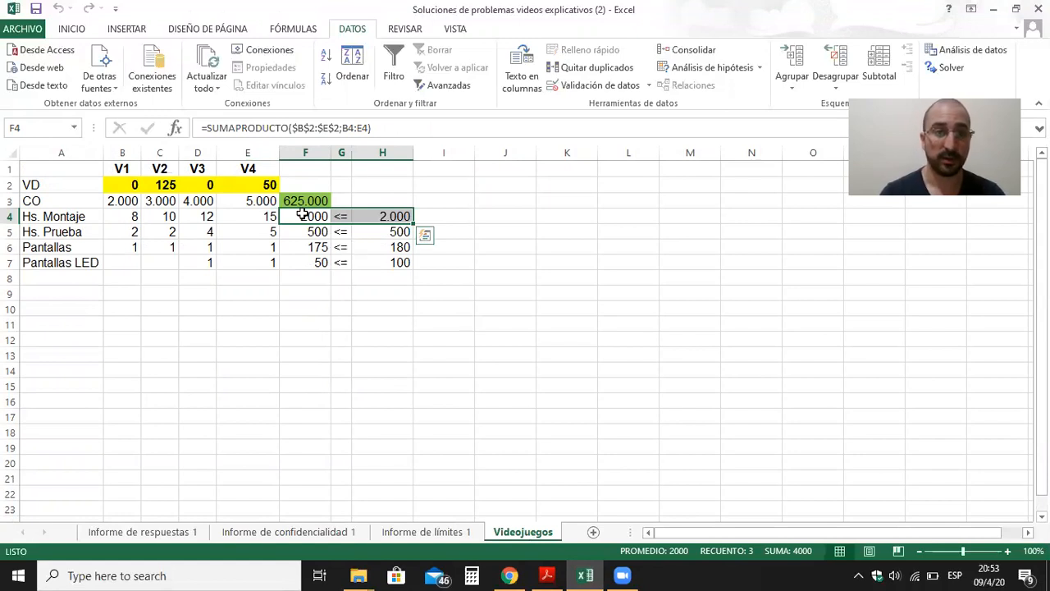
{"action": "left_click", "coordinate": [304, 532]}
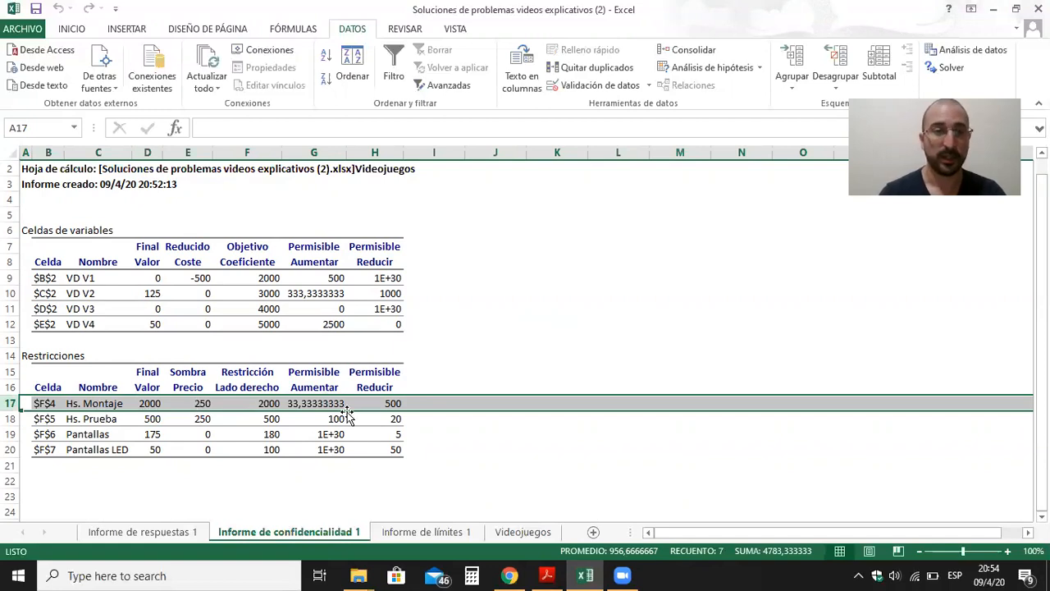
- Calculate the lower limit for Hs. Montaje in I17 of the sensitivity report with =F17-H17
{"action": "left_click", "coordinate": [463, 405]}
{"action": "type", "text": "="}
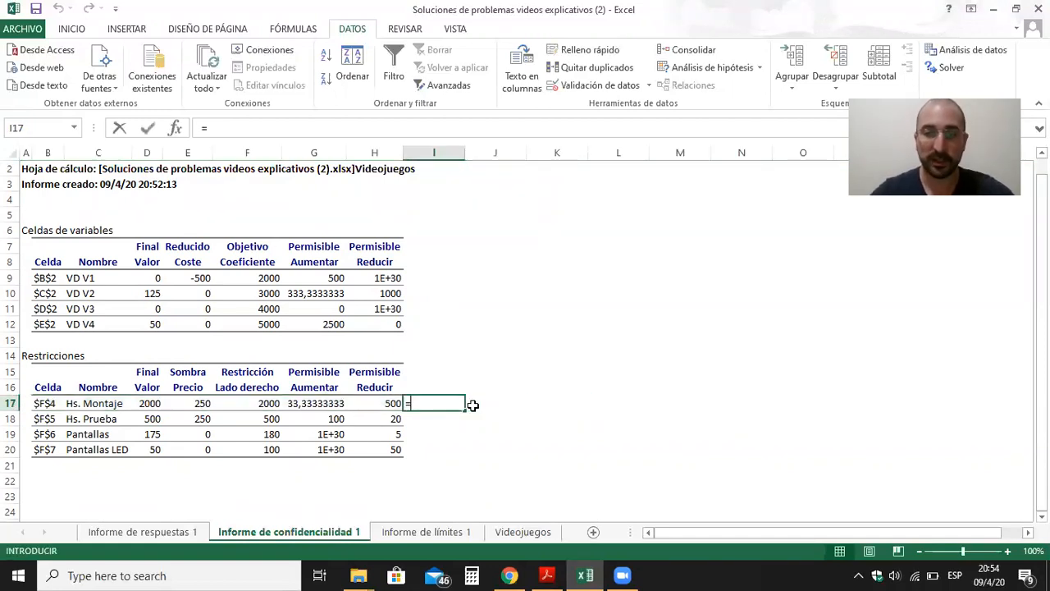
{"action": "key", "text": "Left"}
{"action": "key", "text": "Left"}
{"action": "key", "text": "Left"}
{"action": "type", "text": "-"}
{"action": "key", "text": "Left"}
{"action": "key", "text": "Tab"}
- Calculate the upper limit for Hs. Montaje in J17 with =F17+G17
{"action": "type", "text": "="}
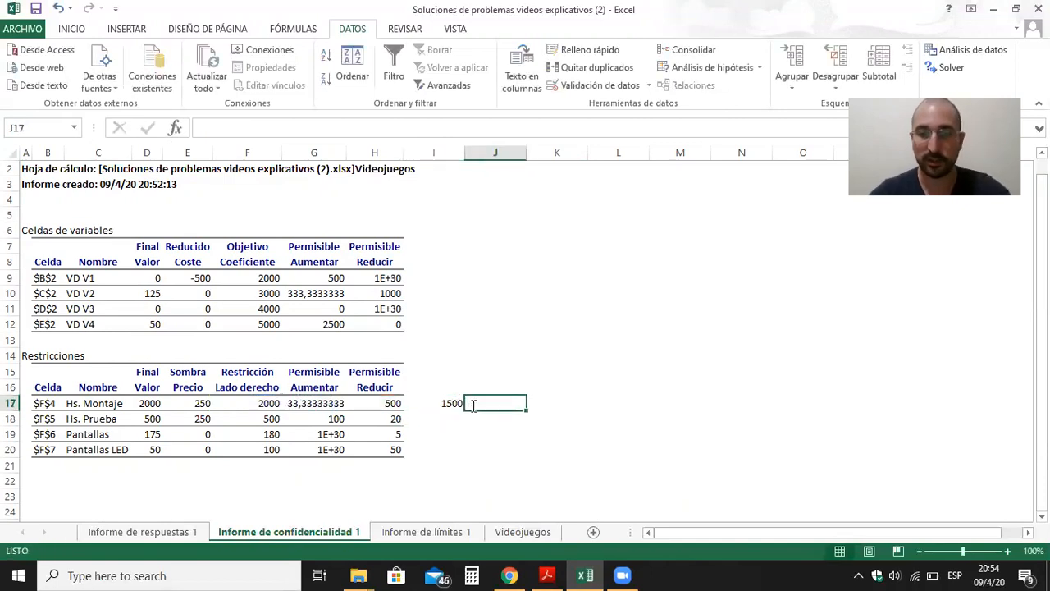
{"action": "key", "text": "Left"}
{"action": "key", "text": "Left"}
{"action": "key", "text": "Left"}
{"action": "key", "text": "Left"}
{"action": "type", "text": "+"}
{"action": "key", "text": "Left"}
{"action": "key", "text": "Left"}
{"action": "key", "text": "Left"}
{"action": "key", "text": "Return"}
{"action": "key", "text": "Up"}
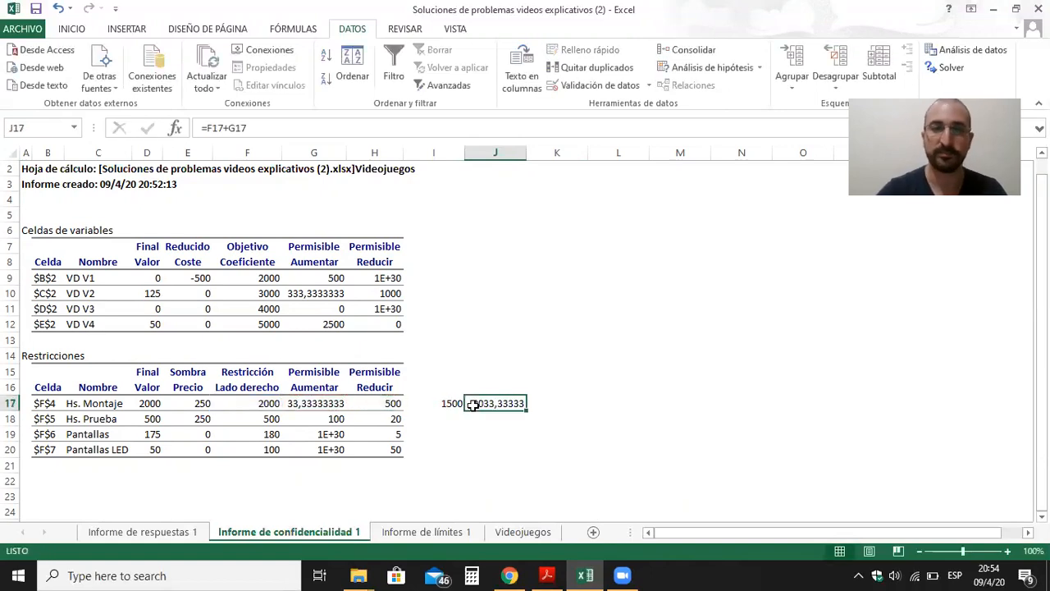
- Apply a green fill to the range limits in I17:J17
{"action": "key", "text": "Left"}
{"action": "key", "text": "shift+Right"}
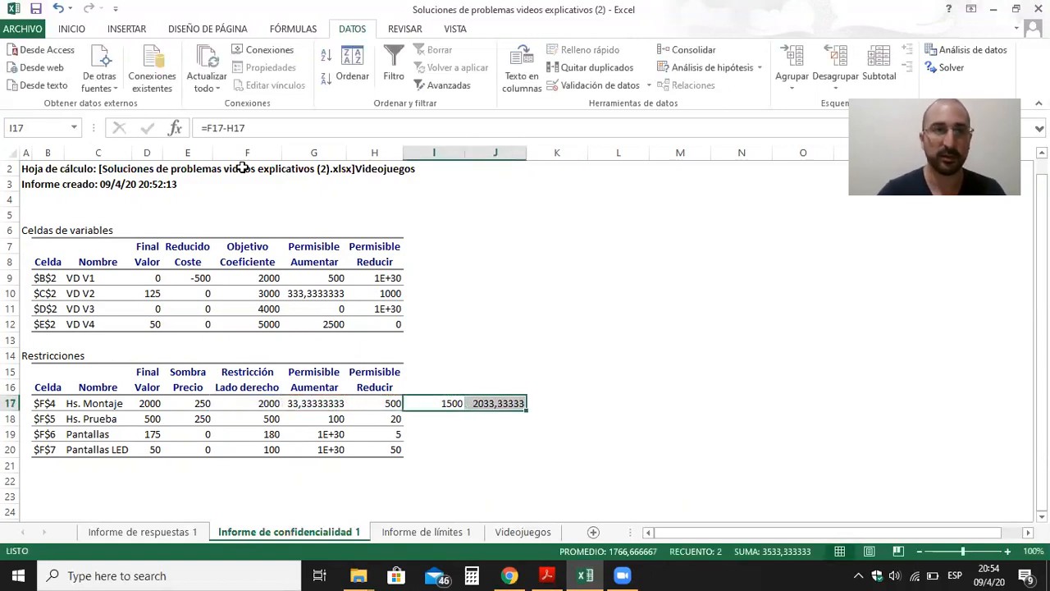
{"action": "left_click", "coordinate": [79, 29]}
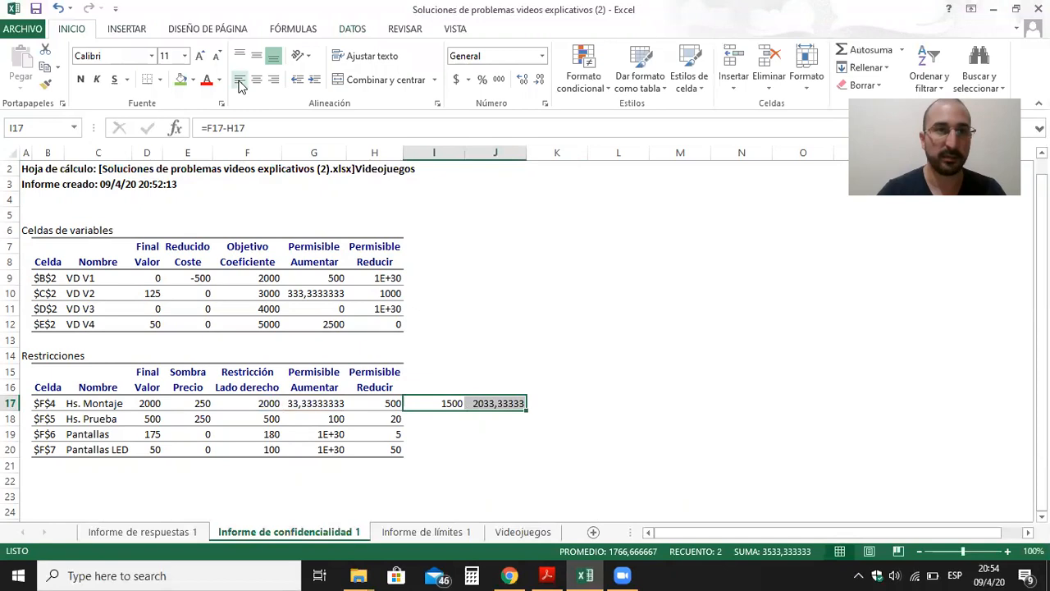
{"action": "left_click", "coordinate": [181, 78]}
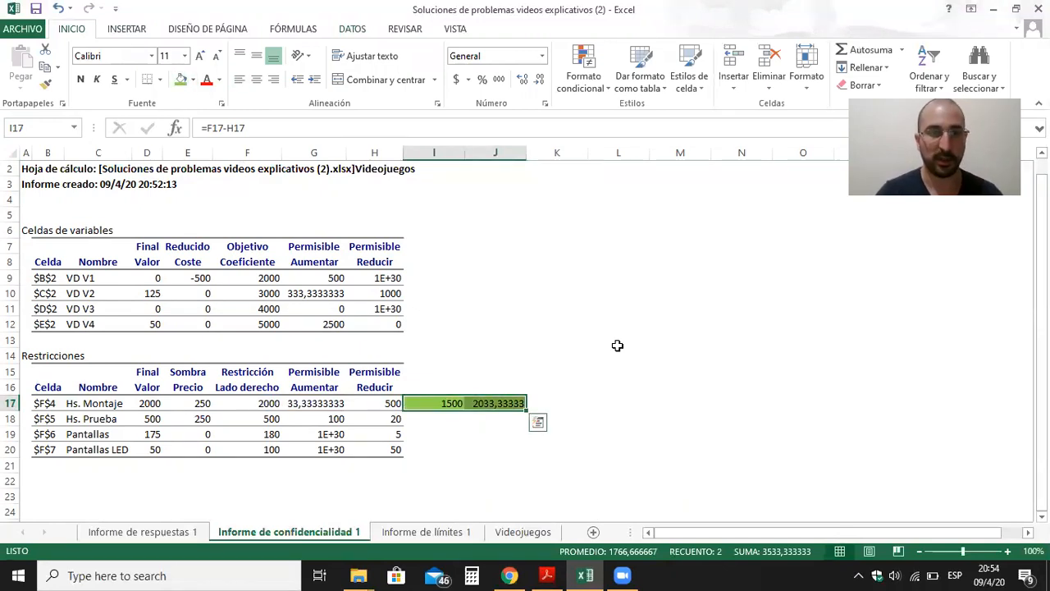
- Recheck question c in the Acrobat PDF, and set the available assembly hours in H4 of the Videojuegos sheet to 2001 in Excel
{"action": "left_click", "coordinate": [547, 575]}
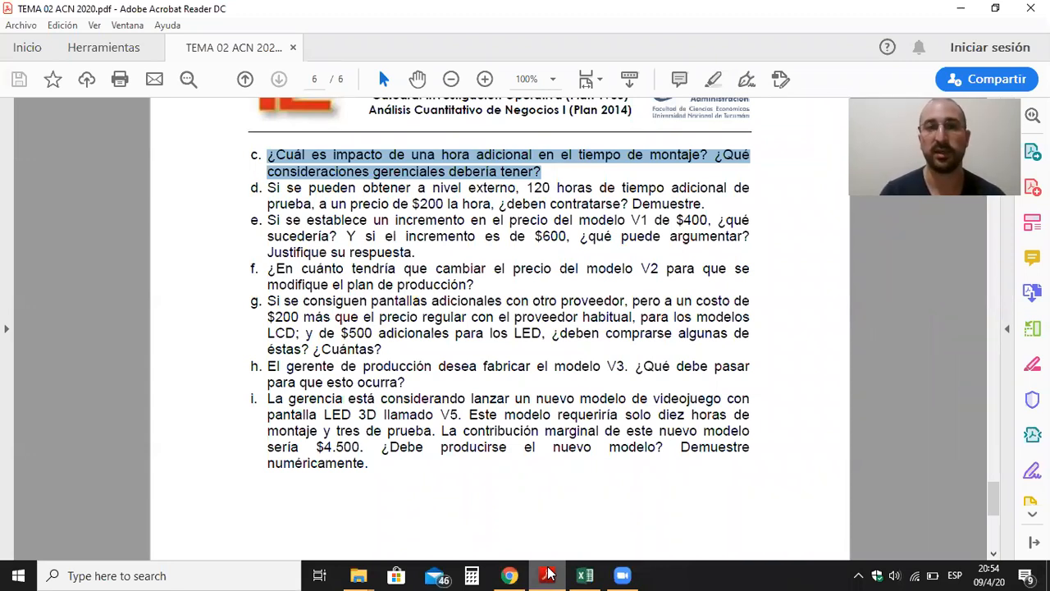
{"action": "left_click", "coordinate": [585, 576]}
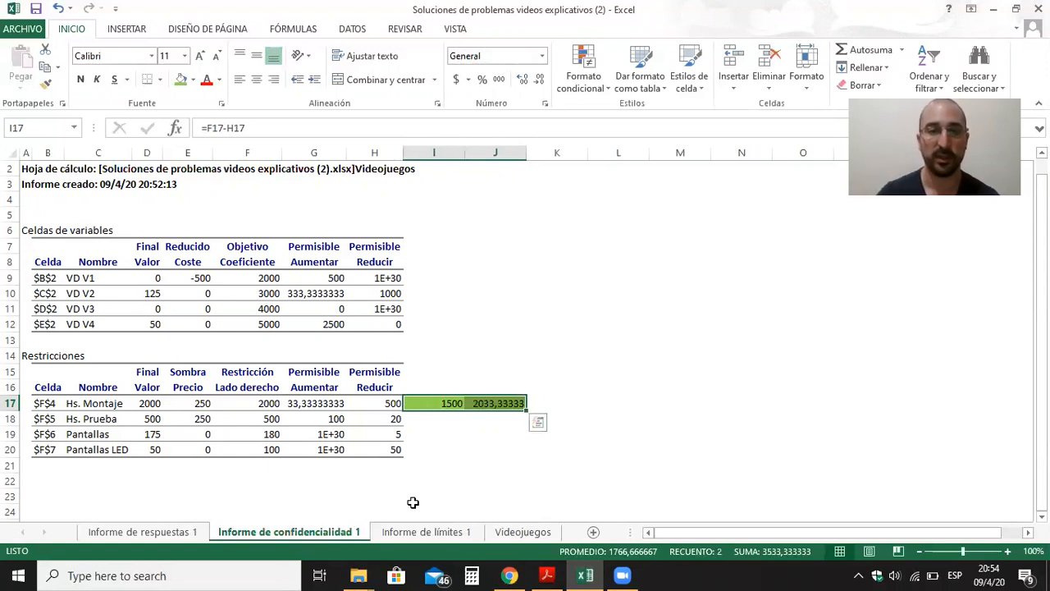
{"action": "left_click", "coordinate": [537, 535]}
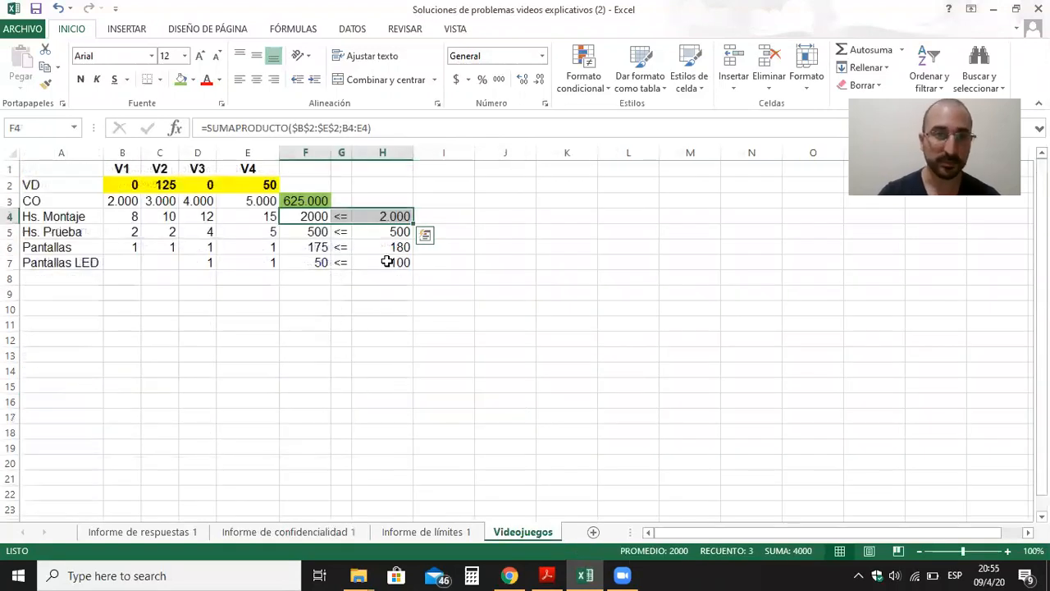
{"action": "left_click", "coordinate": [397, 216]}
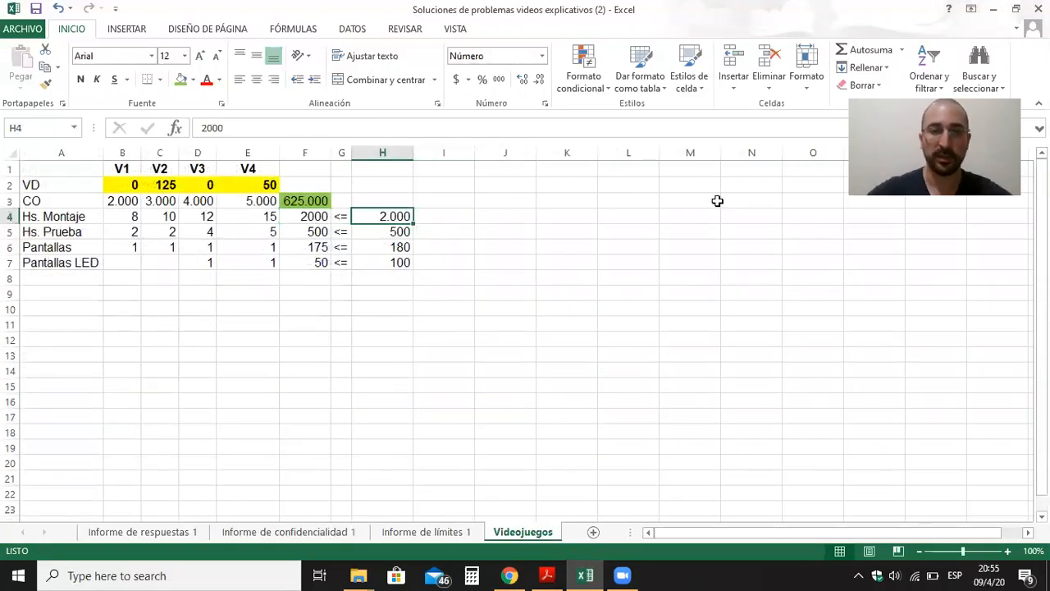
{"action": "type", "text": "2001"}
{"action": "key", "text": "ctrl+Return"}
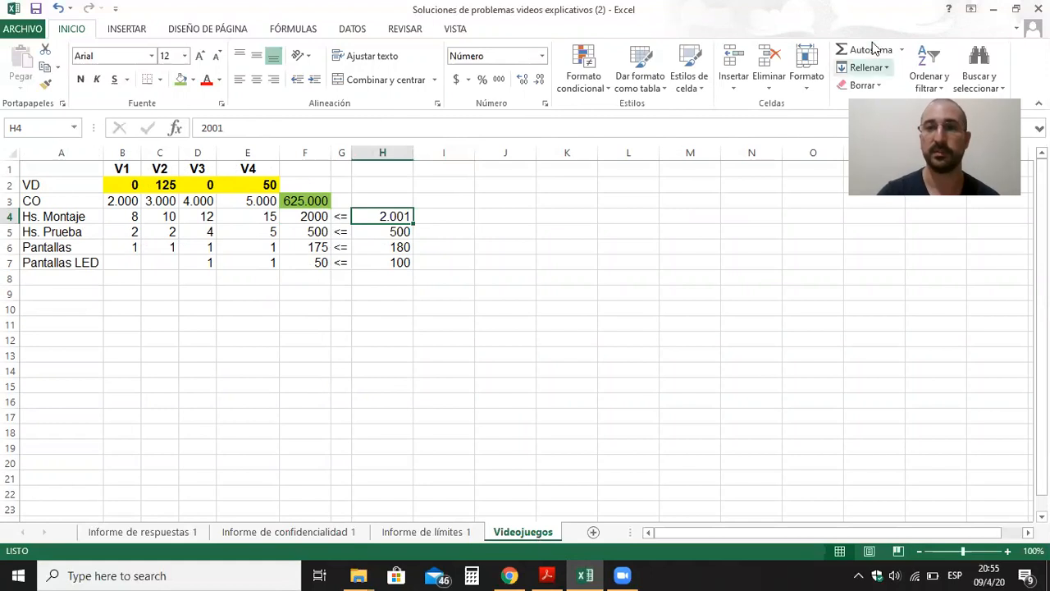
- Solve the model with Solver for the current assembly hours, keep the solution, and check the objective value in F3
{"action": "left_click", "coordinate": [352, 28]}
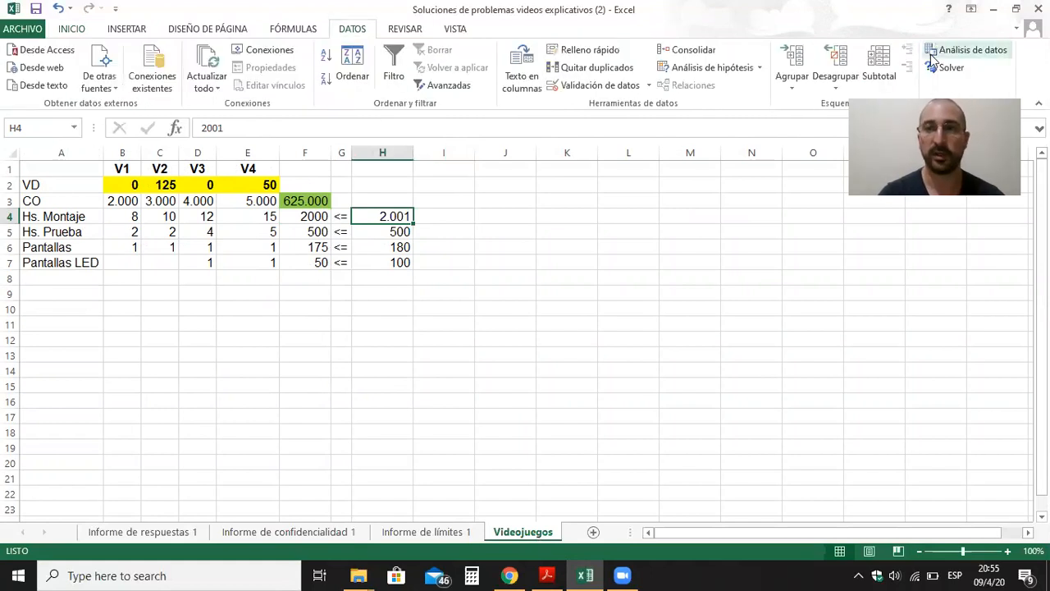
{"action": "left_click", "coordinate": [945, 67]}
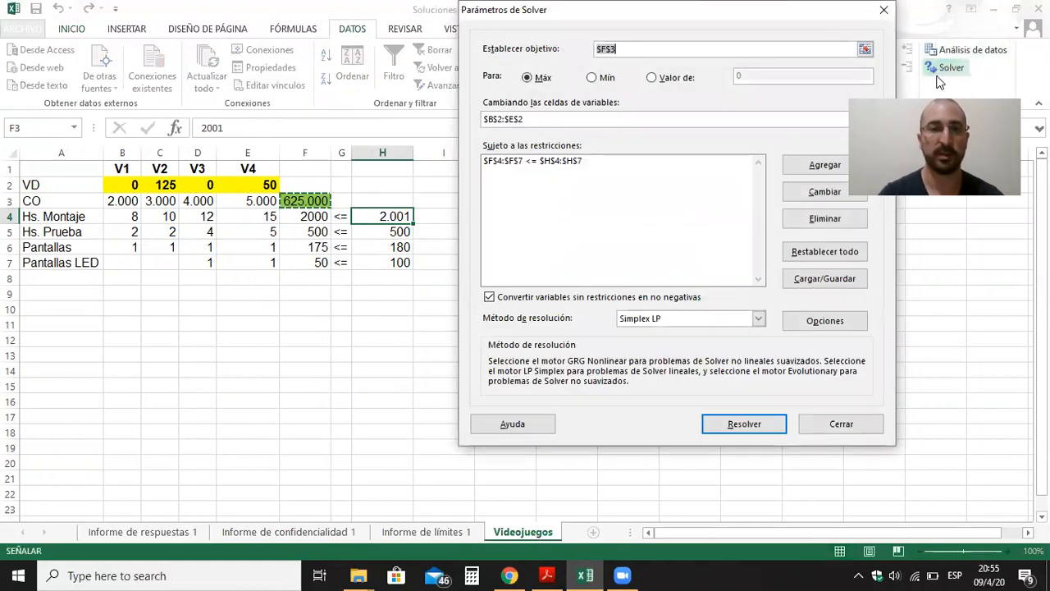
{"action": "left_click", "coordinate": [743, 423]}
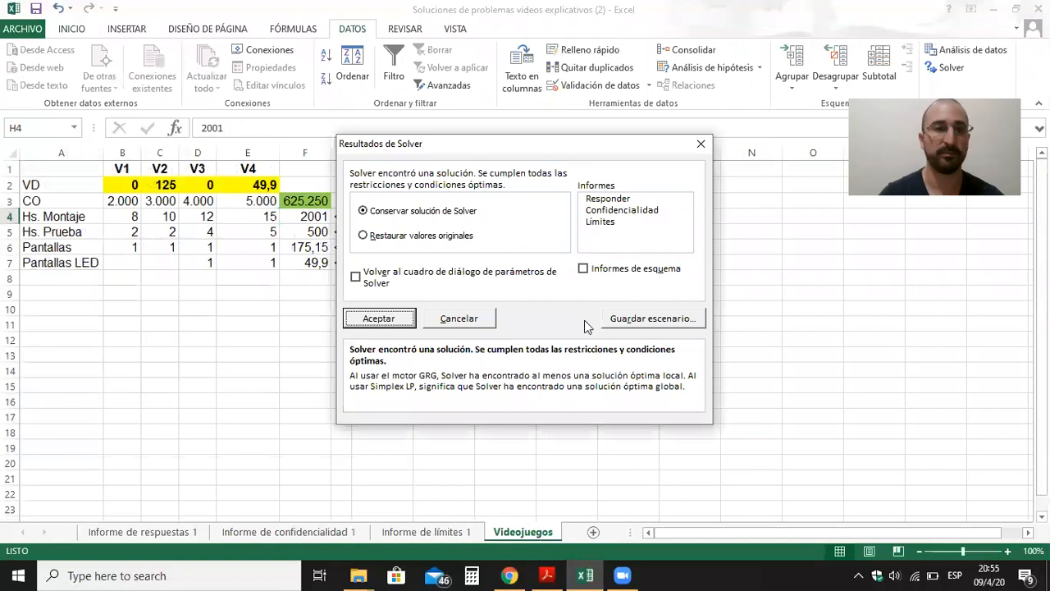
{"action": "left_click", "coordinate": [380, 320]}
{"action": "left_click", "coordinate": [306, 201]}
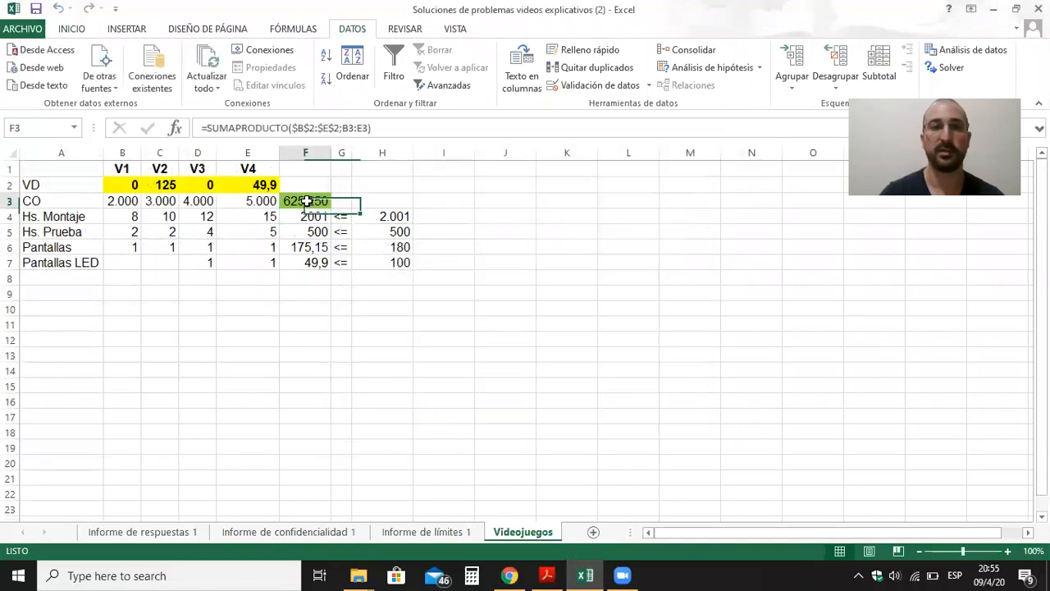
- Set the available assembly hours in H4 to 2000 and solve the model again with Solver, keeping the solution
{"action": "left_click", "coordinate": [405, 217]}
{"action": "type", "text": "2.000"}
{"action": "key", "text": "Return"}
{"action": "key", "text": "Up"}
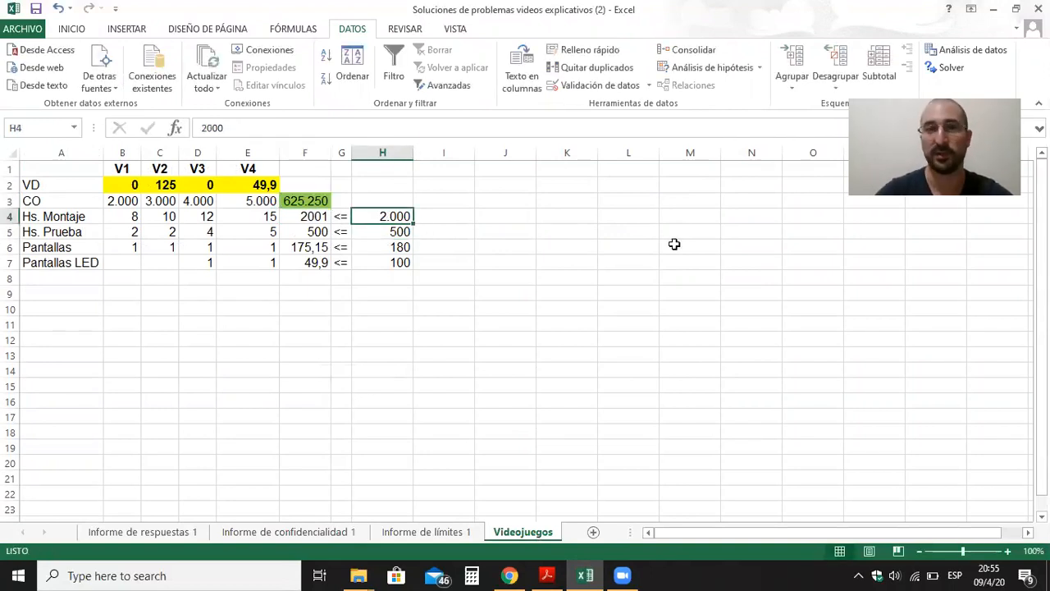
{"action": "left_click", "coordinate": [944, 69]}
{"action": "left_click", "coordinate": [724, 423]}
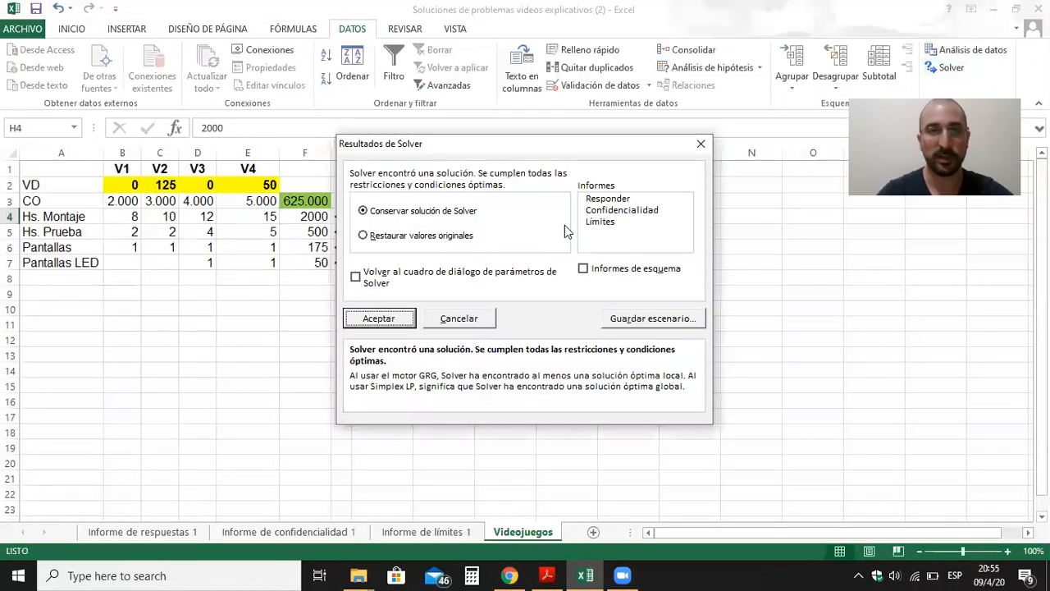
{"action": "left_click", "coordinate": [378, 321]}
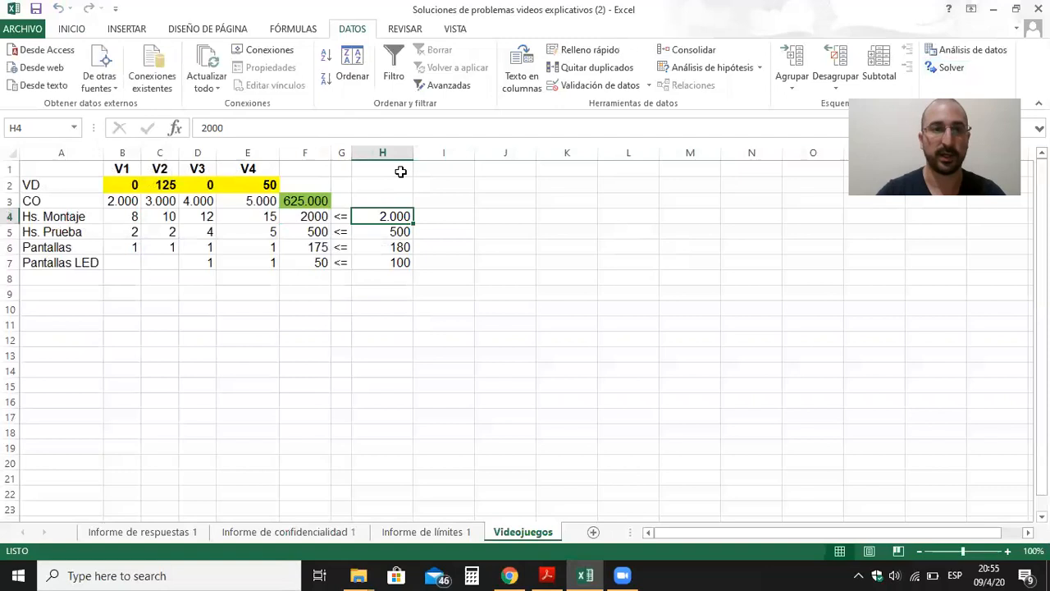
- Copy the variable headers, decision values and objective row in B1:F3 and paste them at K1
{"action": "left_click", "coordinate": [154, 169]}
{"action": "key", "text": "Left"}
{"action": "key", "text": "shift+Right"}
{"action": "key", "text": "shift+Right"}
{"action": "key", "text": "shift+Right"}
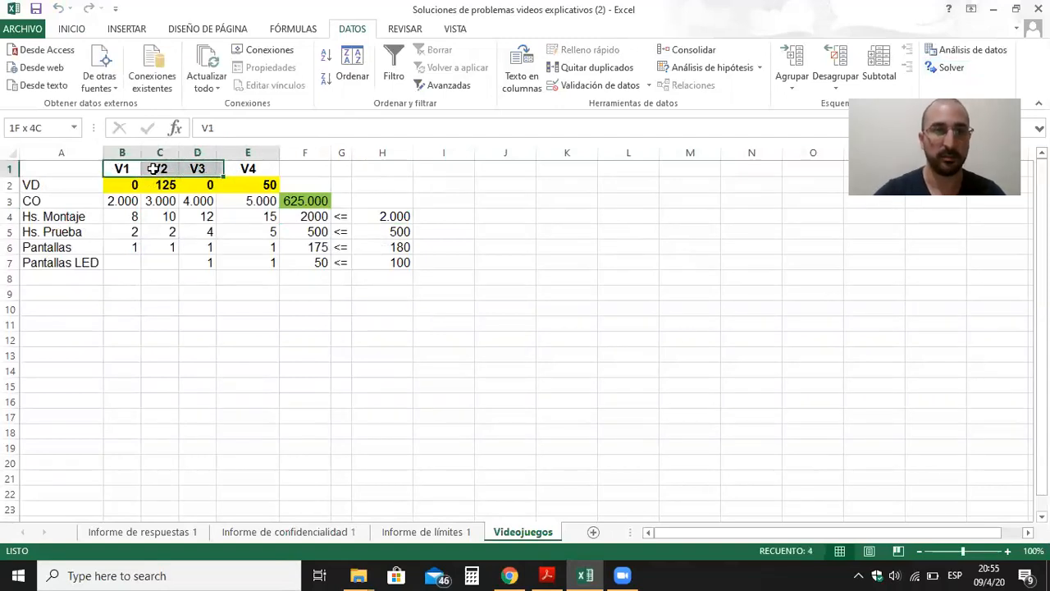
{"action": "key", "text": "shift+Down"}
{"action": "key", "text": "shift+Right"}
{"action": "key", "text": "shift+Down"}
{"action": "key", "text": "ctrl+c"}
{"action": "key", "text": "Right"}
{"action": "key", "text": "Right"}
{"action": "key", "text": "Right"}
{"action": "key", "text": "Right"}
{"action": "key", "text": "Right"}
{"action": "key", "text": "Right"}
{"action": "key", "text": "Right"}
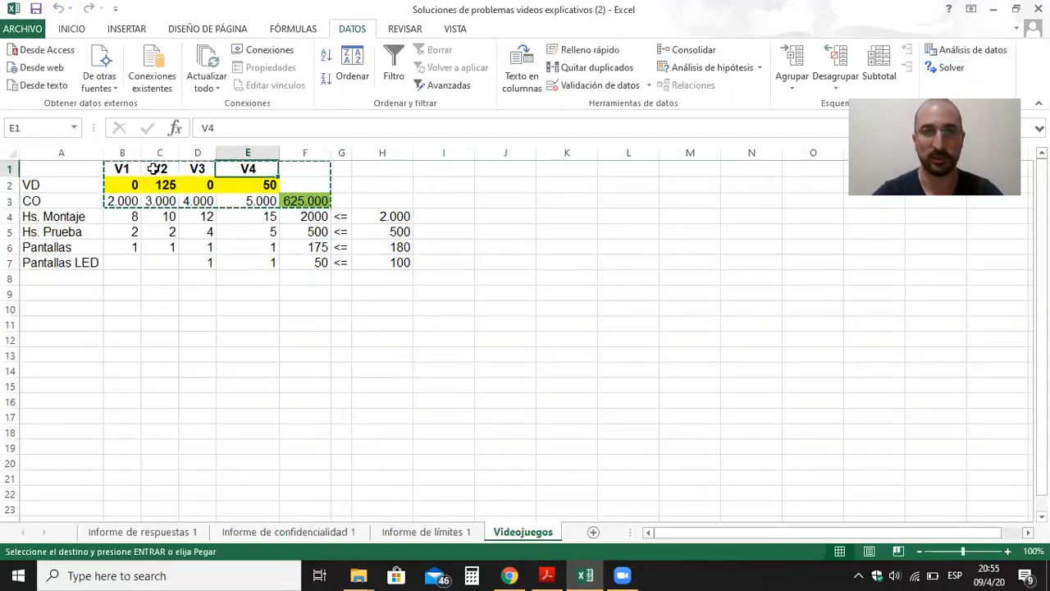
{"action": "key", "text": "Right"}
{"action": "key", "text": "Right"}
{"action": "key", "text": "Right"}
{"action": "key", "text": "ctrl+v"}
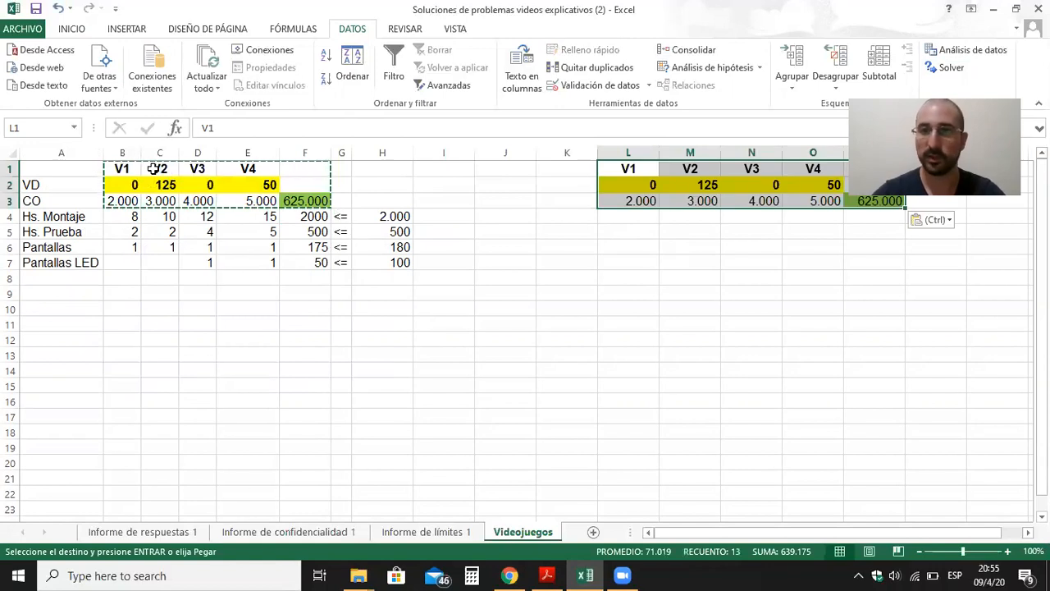
{"action": "key", "text": "Left"}
{"action": "key", "text": "Return"}
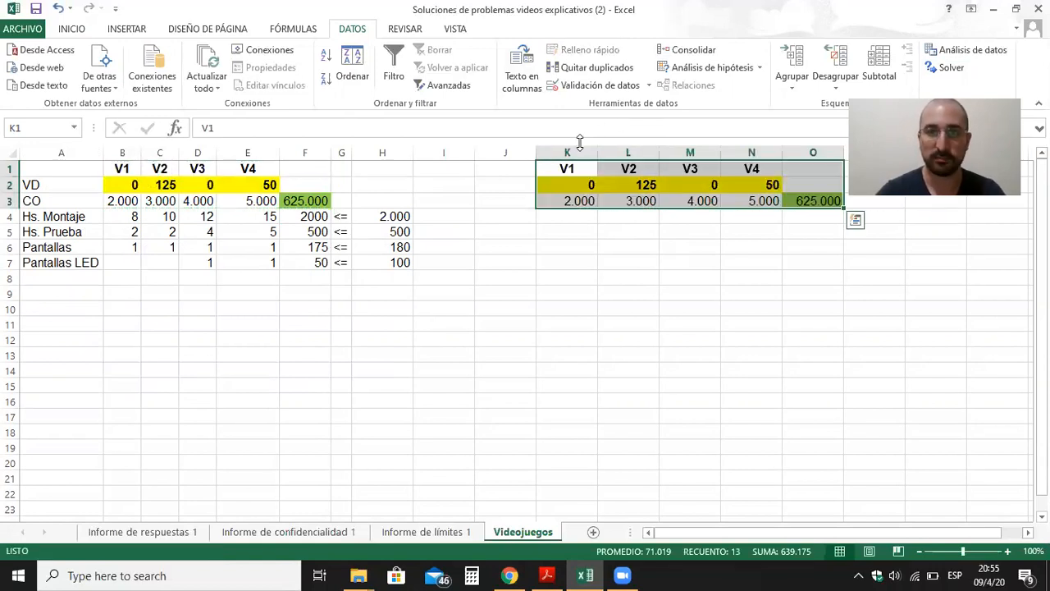
{"action": "key", "text": "ctrl+q"}
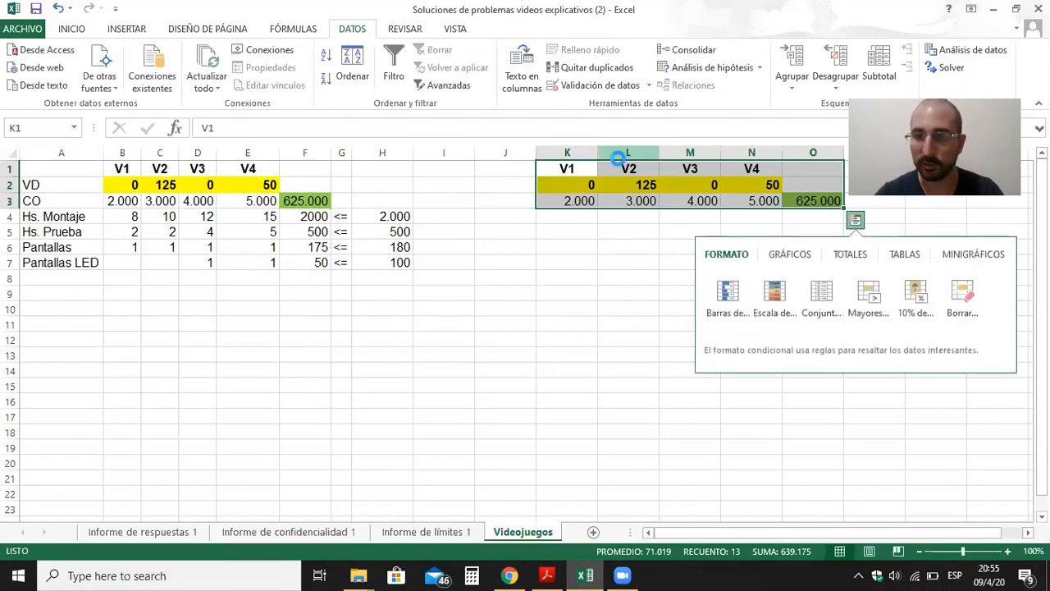
{"action": "key", "text": "Right"}
{"action": "key", "text": "Left"}
{"action": "key", "text": "Right"}
{"action": "key", "text": "Right"}
{"action": "key", "text": "Right"}
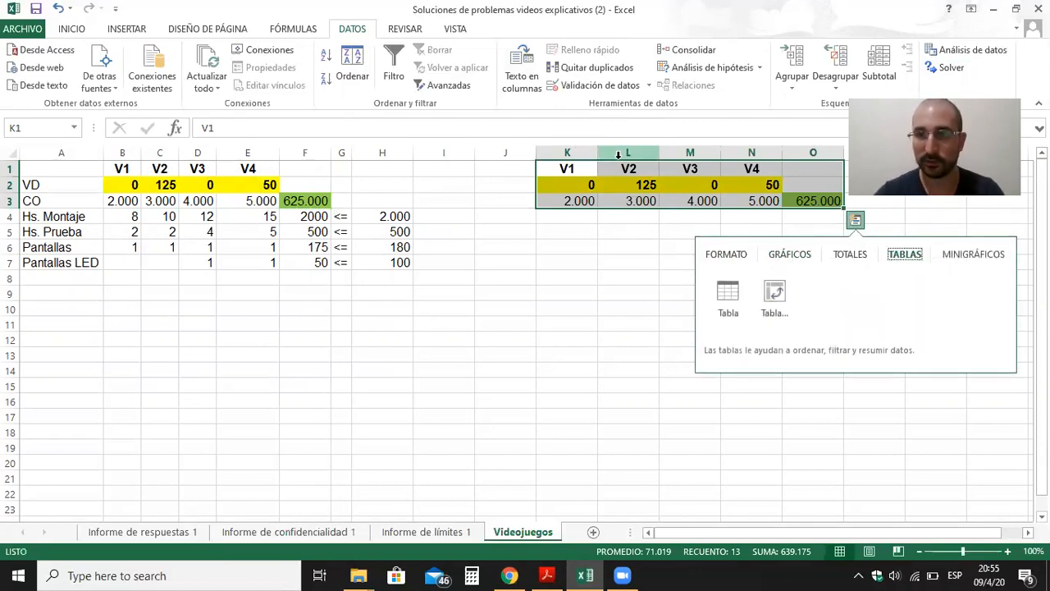
{"action": "key", "text": "Escape"}
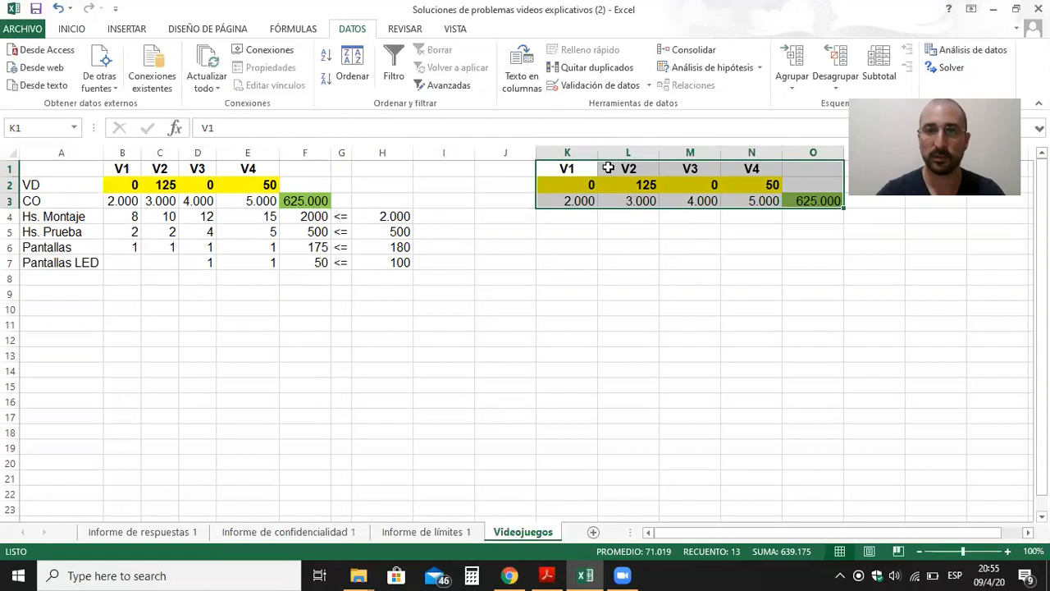
{"action": "right_click", "coordinate": [608, 170]}
{"action": "key", "text": "Escape"}
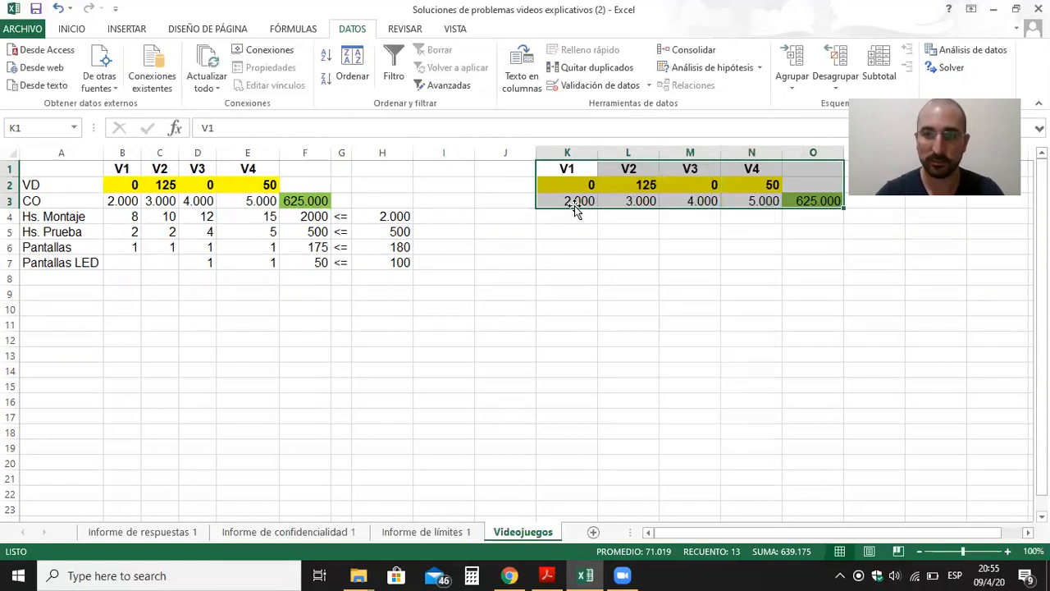
- Autofit the widths of columns K to O and check the formula of the copied objective in O3
{"action": "left_click_drag", "start_coordinate": [575, 152], "coordinate": [840, 148]}
{"action": "double_click", "coordinate": [840, 148]}
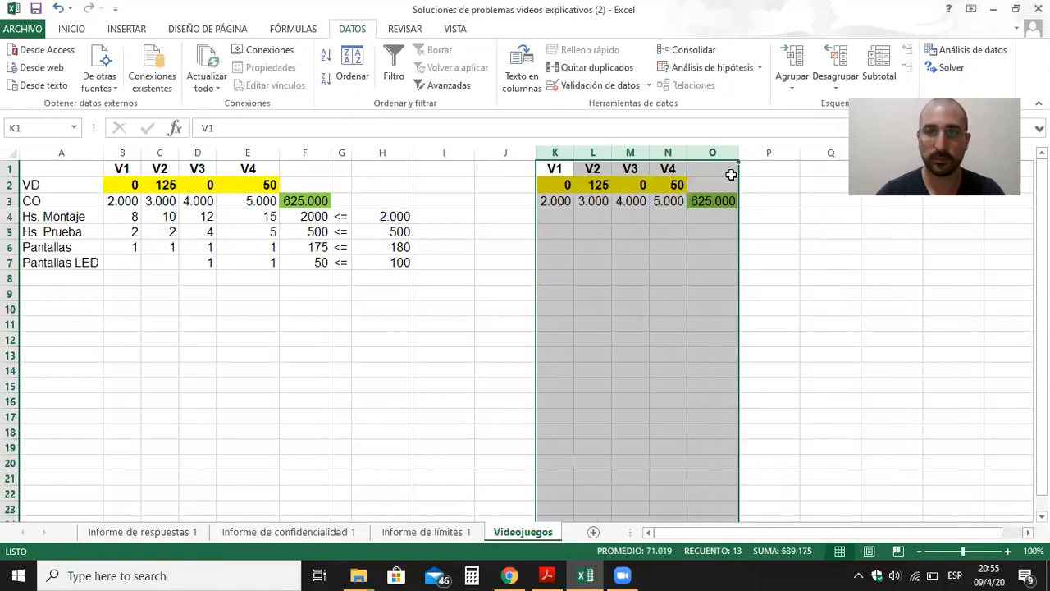
{"action": "left_click", "coordinate": [698, 189]}
{"action": "left_click", "coordinate": [699, 201]}
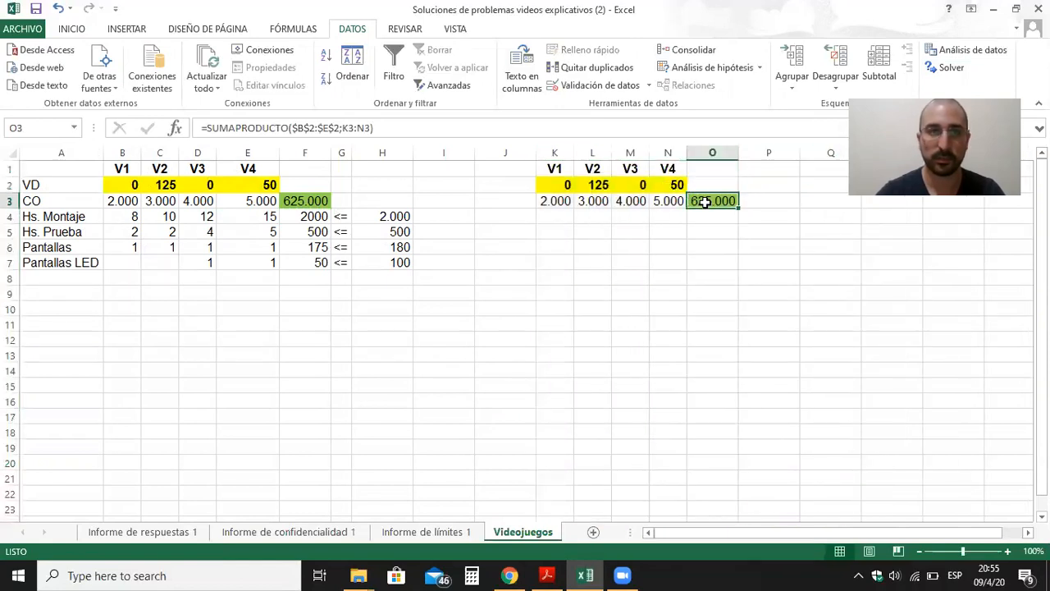
- Copy the decision values and objective row in B2:F3 and paste them as values only at K2
{"action": "key", "text": "Left"}
{"action": "key", "text": "Left"}
{"action": "key", "text": "Left"}
{"action": "key", "text": "Left"}
{"action": "key", "text": "Left"}
{"action": "key", "text": "Left"}
{"action": "key", "text": "Left"}
{"action": "key", "text": "Left"}
{"action": "key", "text": "Left"}
{"action": "key", "text": "Left"}
{"action": "key", "text": "Left"}
{"action": "key", "text": "Left"}
{"action": "key", "text": "Left"}
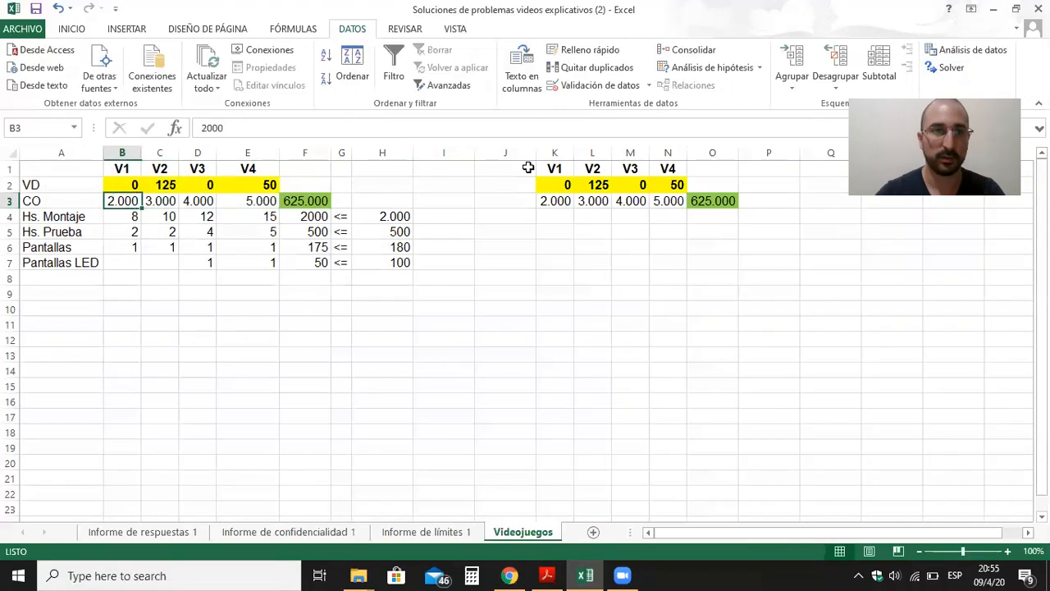
{"action": "key", "text": "Up"}
{"action": "key", "text": "shift+Right"}
{"action": "key", "text": "shift+Right"}
{"action": "key", "text": "shift+Right"}
{"action": "key", "text": "shift+Right"}
{"action": "key", "text": "shift+Down"}
{"action": "key", "text": "ctrl+c"}
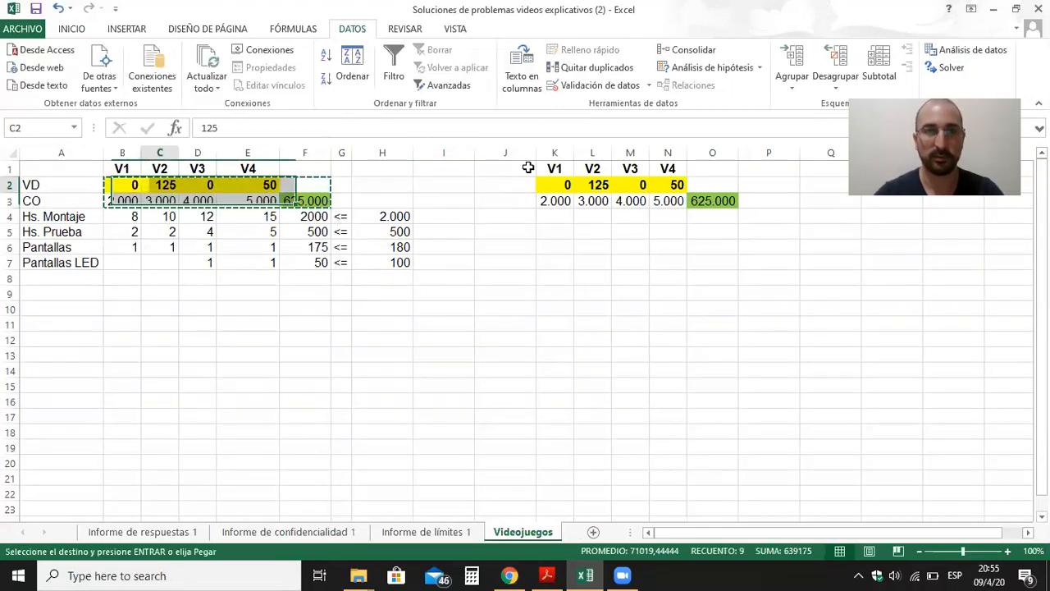
{"action": "key", "text": "Right"}
{"action": "key", "text": "Right"}
{"action": "key", "text": "Right"}
{"action": "key", "text": "Right"}
{"action": "key", "text": "Right"}
{"action": "key", "text": "Right"}
{"action": "key", "text": "Right"}
{"action": "key", "text": "Right"}
{"action": "key", "text": "Right"}
{"action": "key", "text": "ctrl+v"}
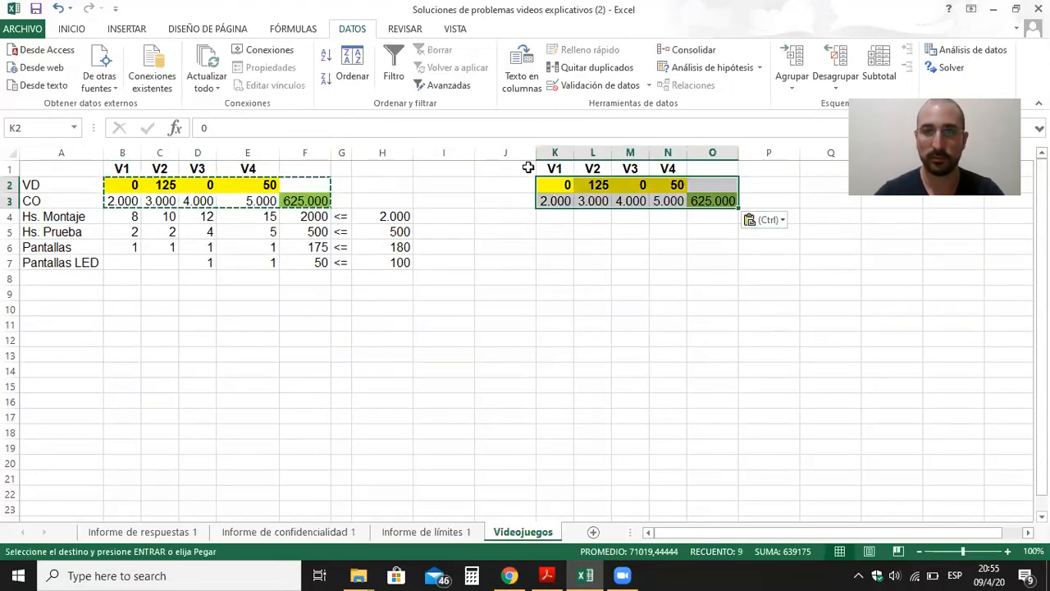
{"action": "key", "text": "ctrl"}
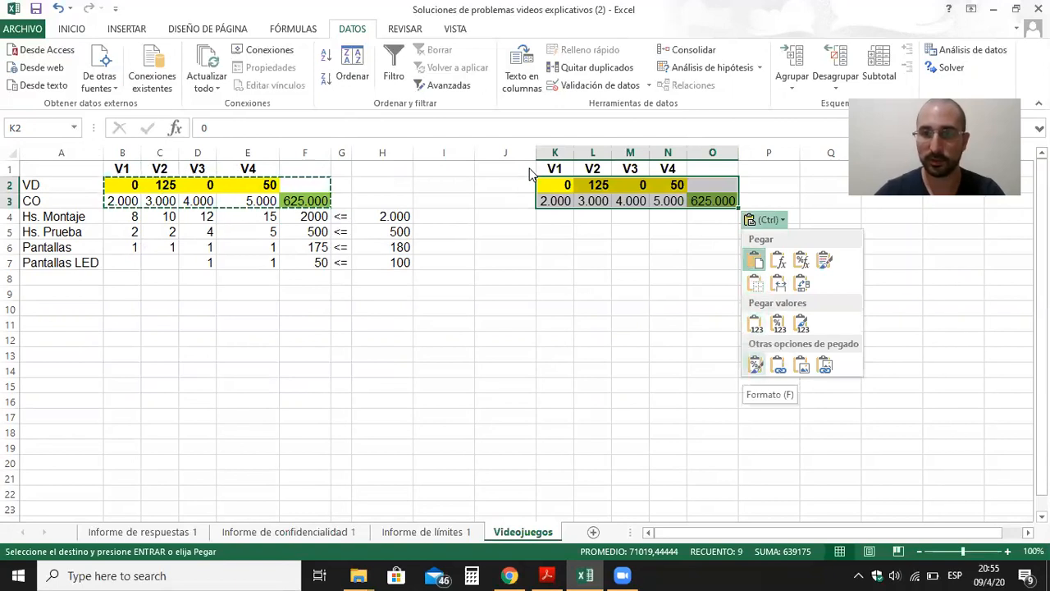
{"action": "key", "text": "Escape"}
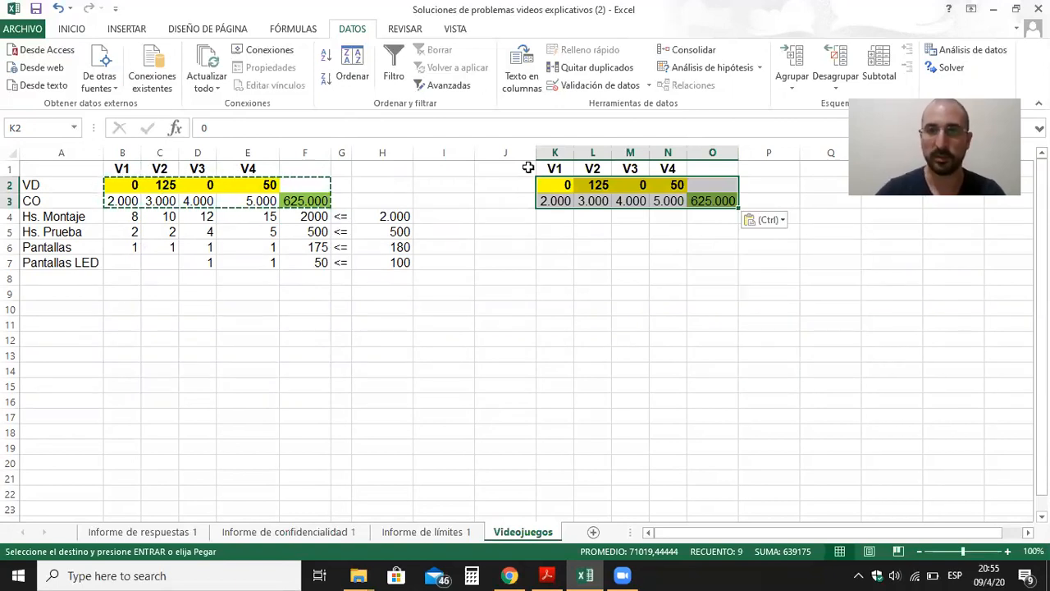
{"action": "key", "text": "Down"}
{"action": "key", "text": "Right"}
{"action": "key", "text": "Right"}
{"action": "key", "text": "Right"}
{"action": "key", "text": "Right"}
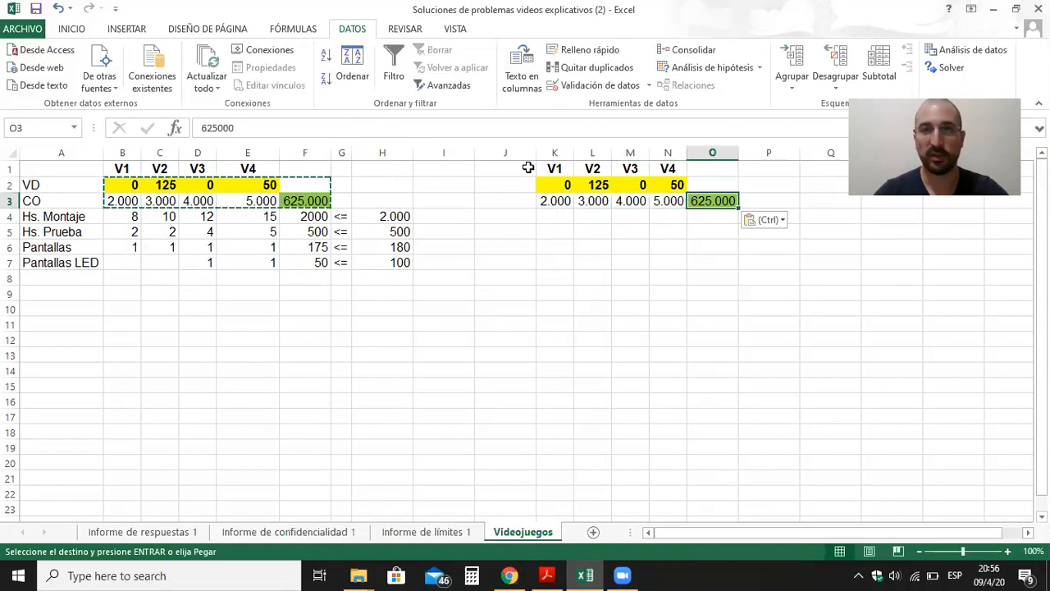
{"action": "key", "text": "Escape"}
- Label the copied solution "PLAN ÓPTIMO INICIAL" in cell O1
{"action": "key", "text": "Left"}
{"action": "key", "text": "Right"}
{"action": "key", "text": "Up"}
{"action": "key", "text": "Up"}
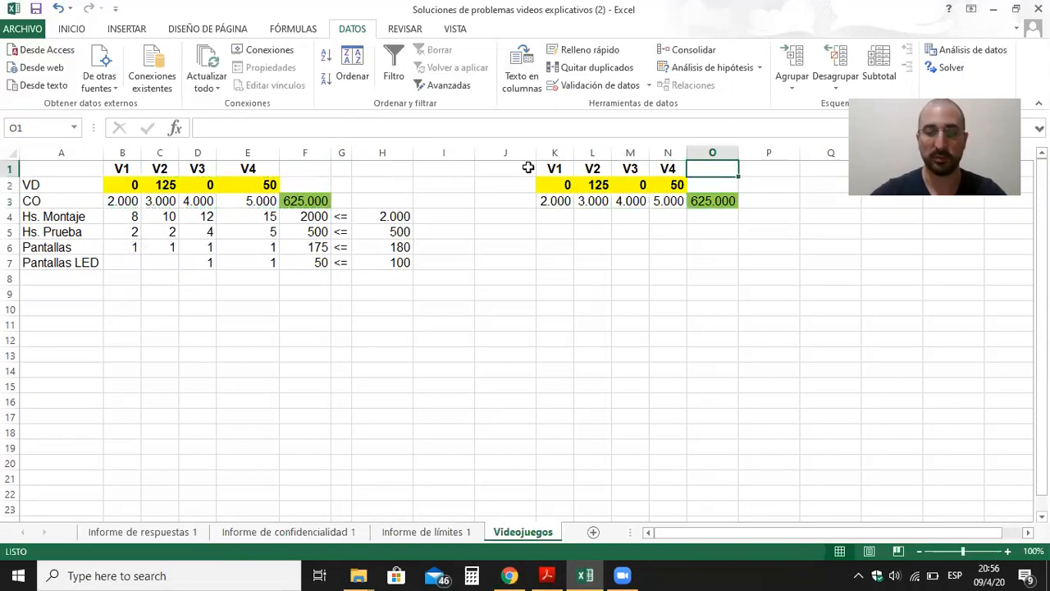
{"action": "type", "text": "PLAN"}
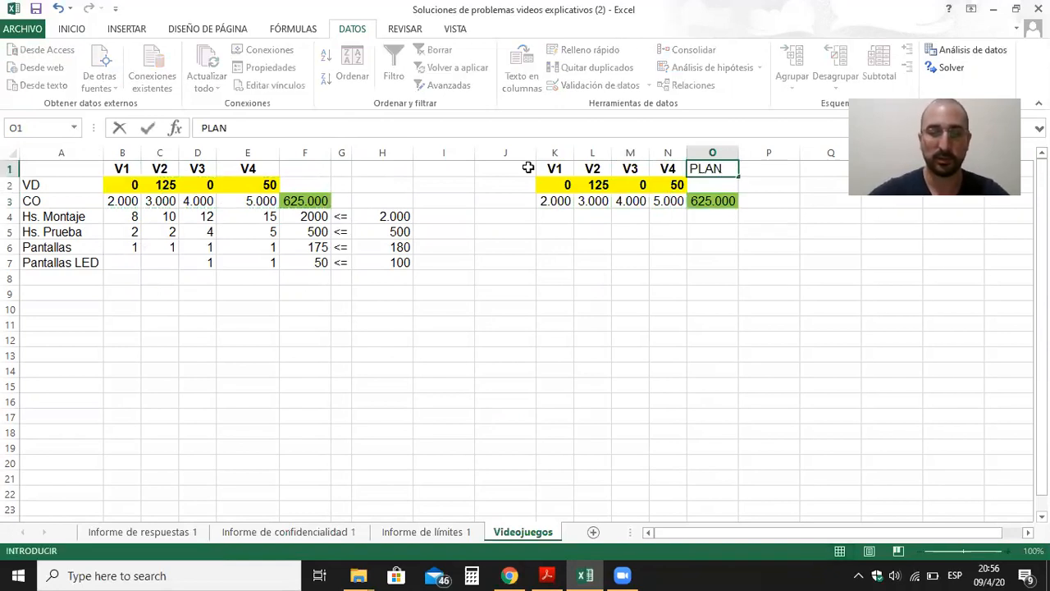
{"action": "type", "text": " +OPTIMO INICIAL"}
{"action": "key", "text": "F2"}
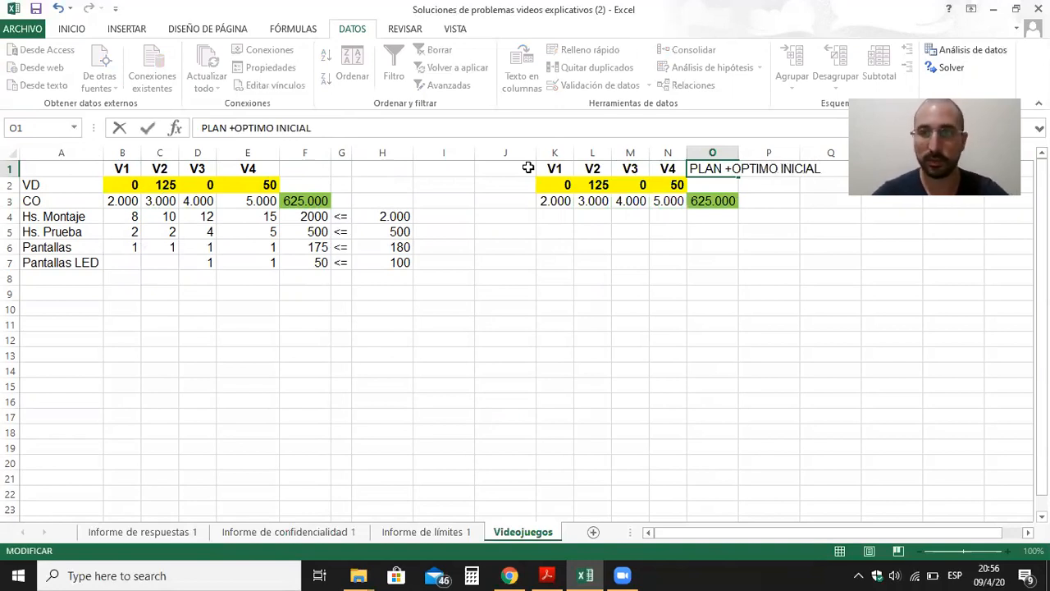
{"action": "key", "text": "BackSpace"}
{"action": "key", "text": "BackSpace"}
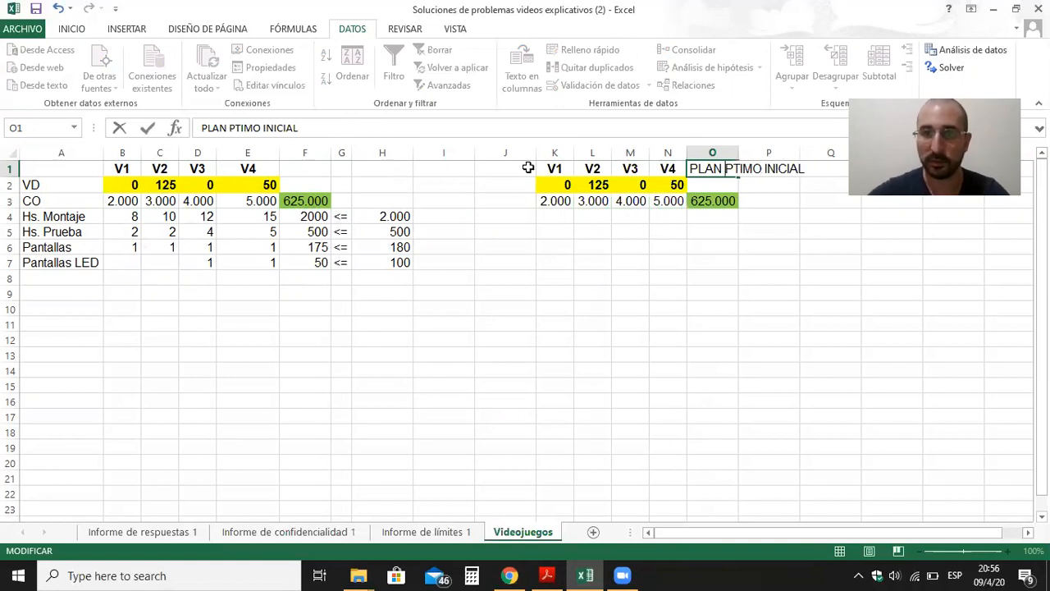
{"action": "type", "text": "Ó"}
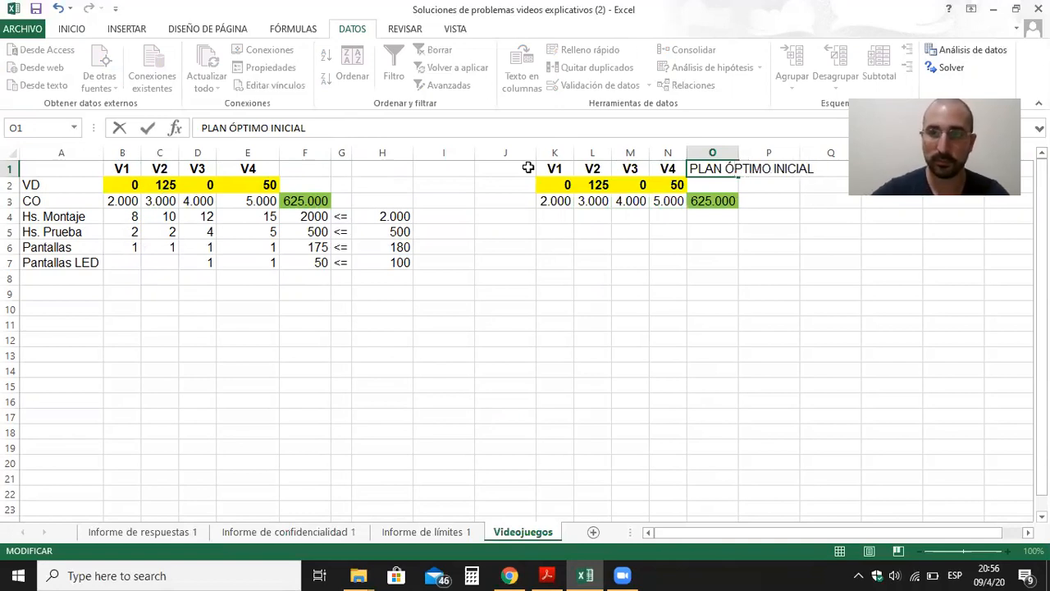
{"action": "key", "text": "ctrl+Return"}
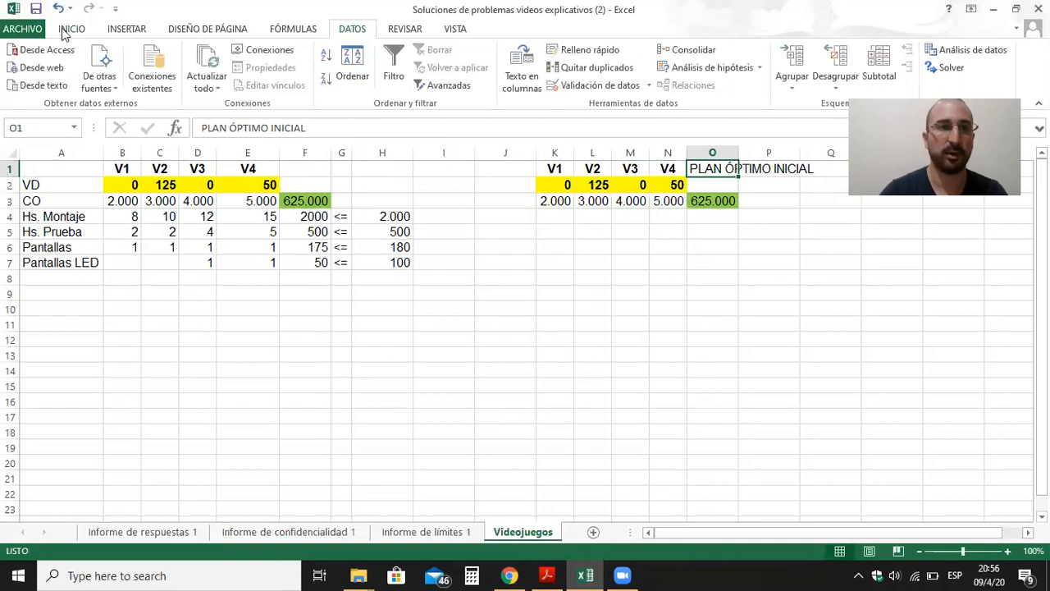
- Fill the label cell O1 with light blue and autofit the width of column O
{"action": "left_click", "coordinate": [66, 30]}
{"action": "left_click", "coordinate": [194, 79]}
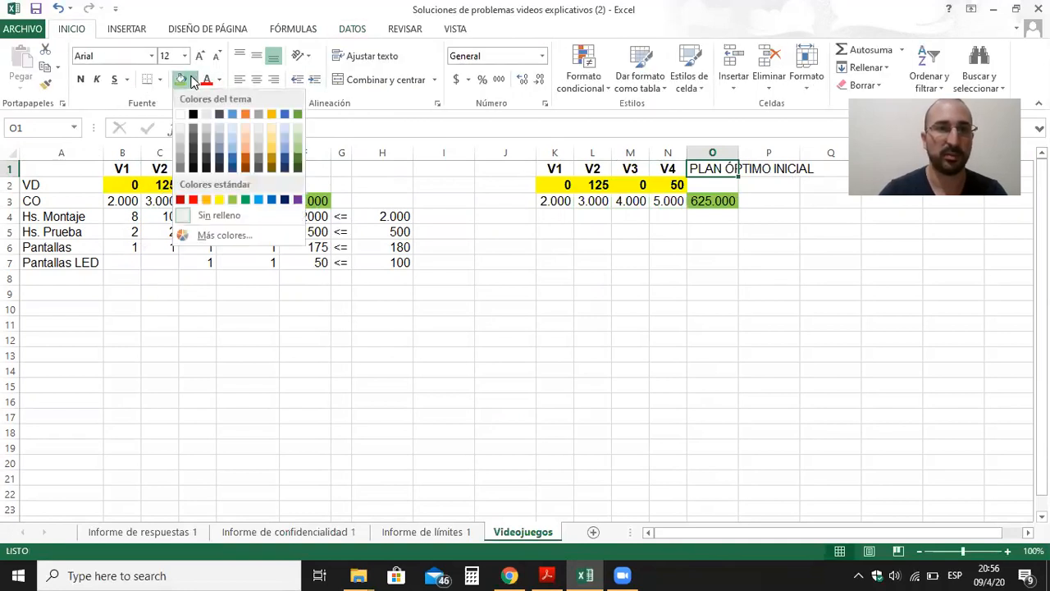
{"action": "left_click", "coordinate": [257, 199]}
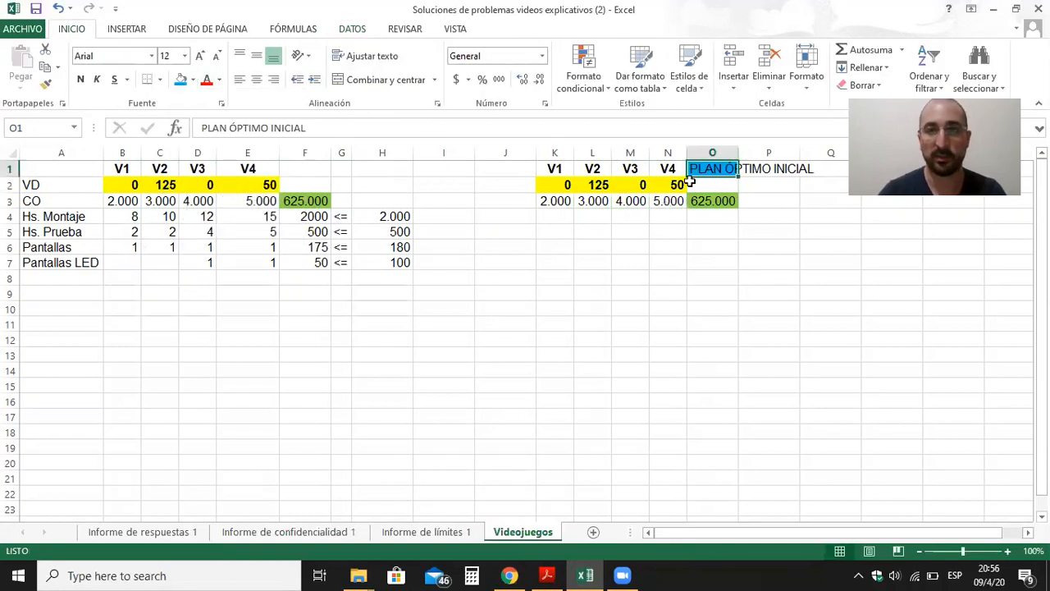
{"action": "double_click", "coordinate": [742, 153]}
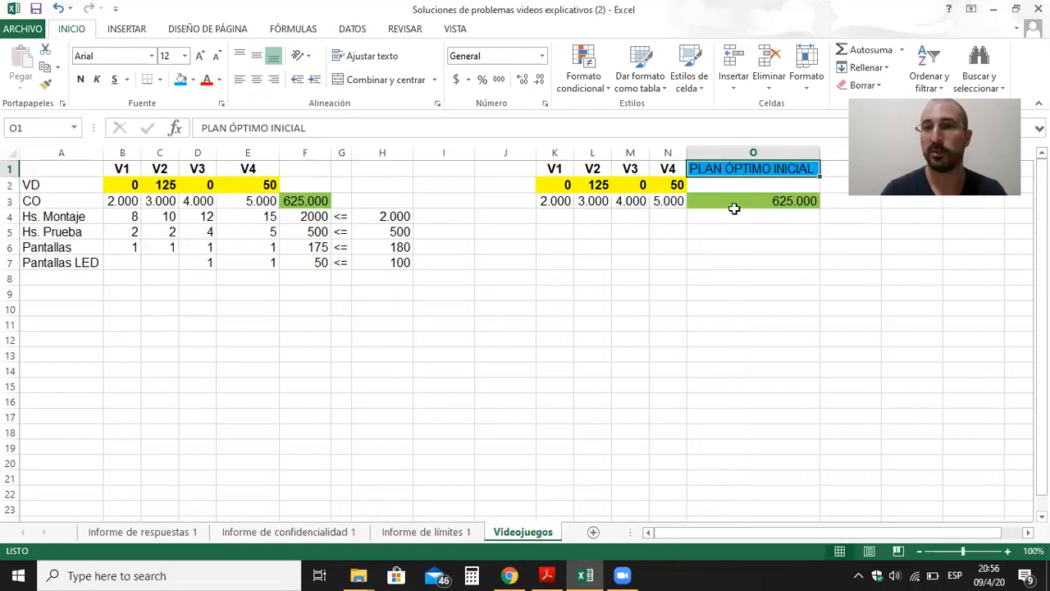
{"action": "left_click", "coordinate": [560, 186]}
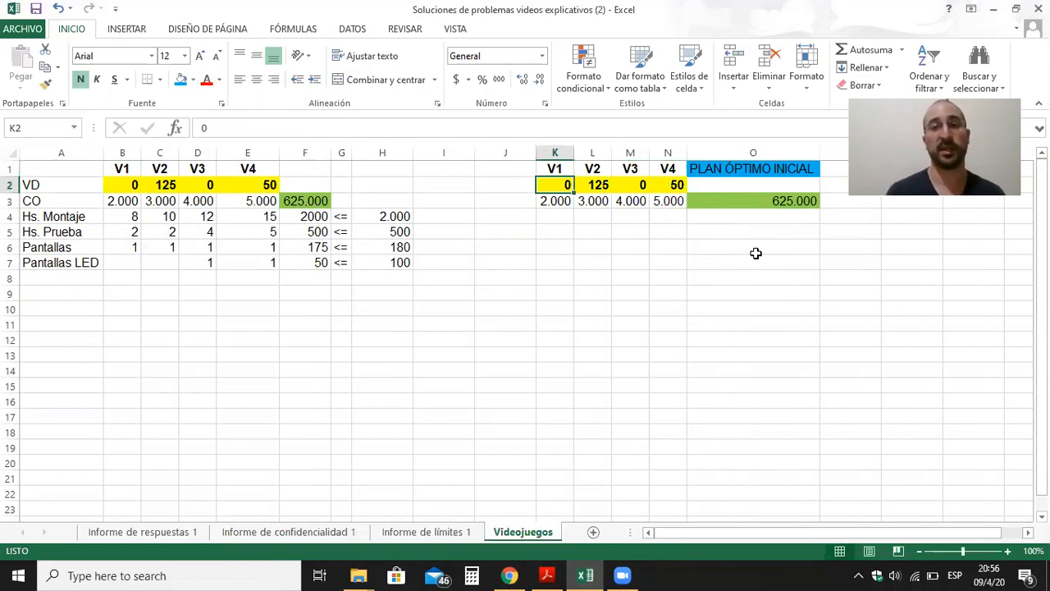
- Set the available assembly hours in H4 to 2001, re-solve the model with Solver keeping its solution, and check the decision values
{"action": "left_click", "coordinate": [396, 217]}
{"action": "key", "text": "F2"}
{"action": "key", "text": "BackSpace"}
{"action": "type", "text": "1"}
{"action": "key", "text": "Return"}
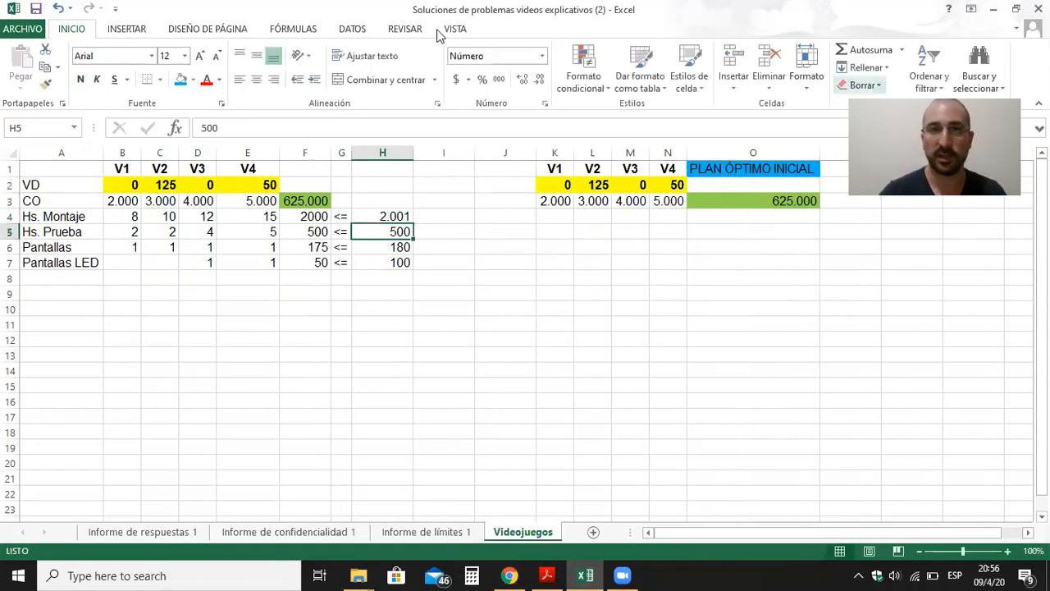
{"action": "left_click", "coordinate": [361, 31]}
{"action": "left_click", "coordinate": [949, 70]}
{"action": "left_click", "coordinate": [741, 423]}
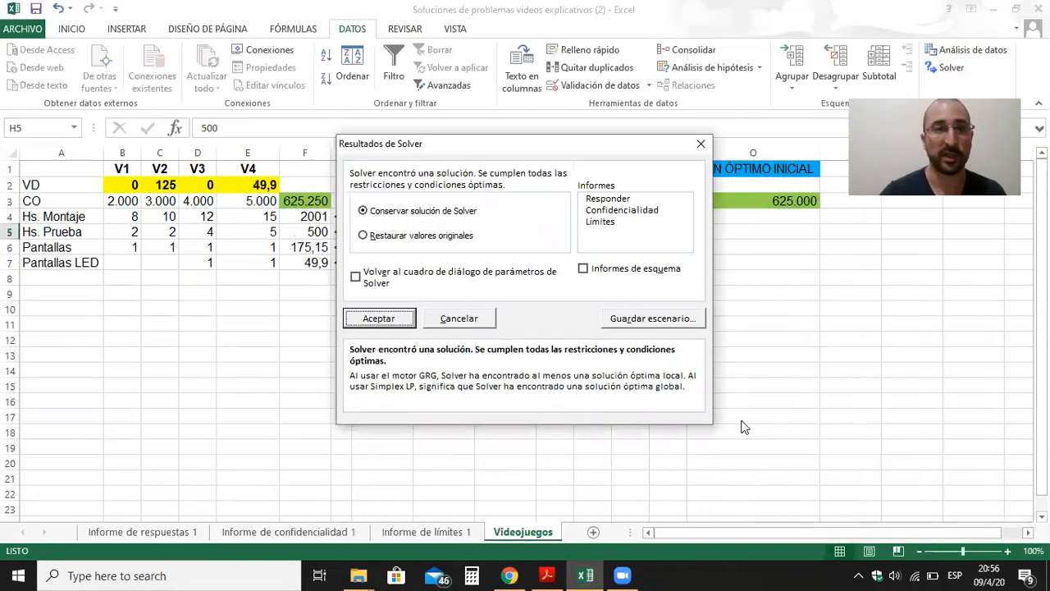
{"action": "left_click", "coordinate": [384, 321]}
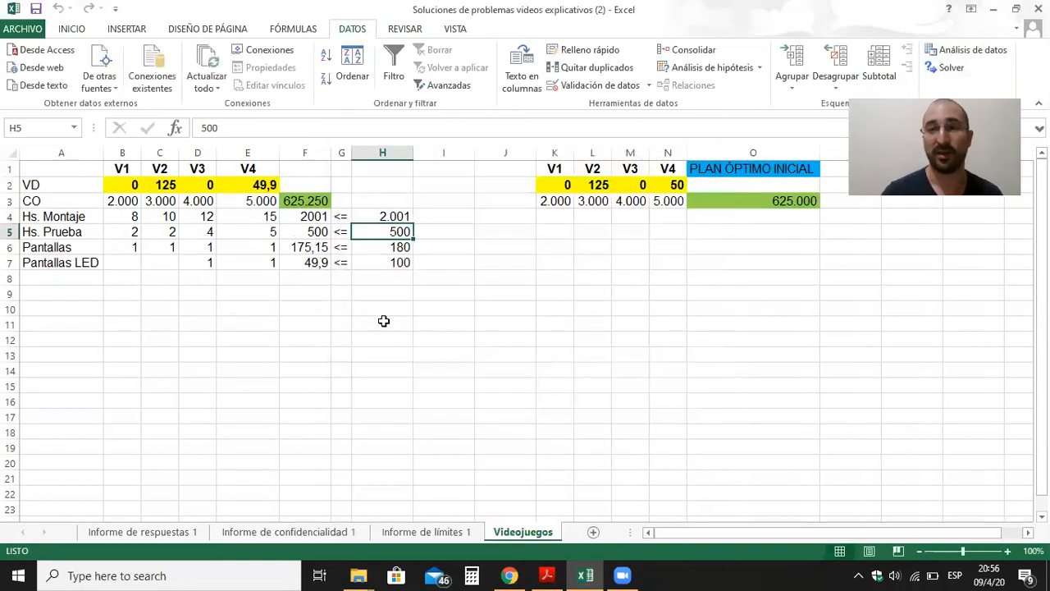
{"action": "left_click_drag", "start_coordinate": [264, 184], "coordinate": [112, 182]}
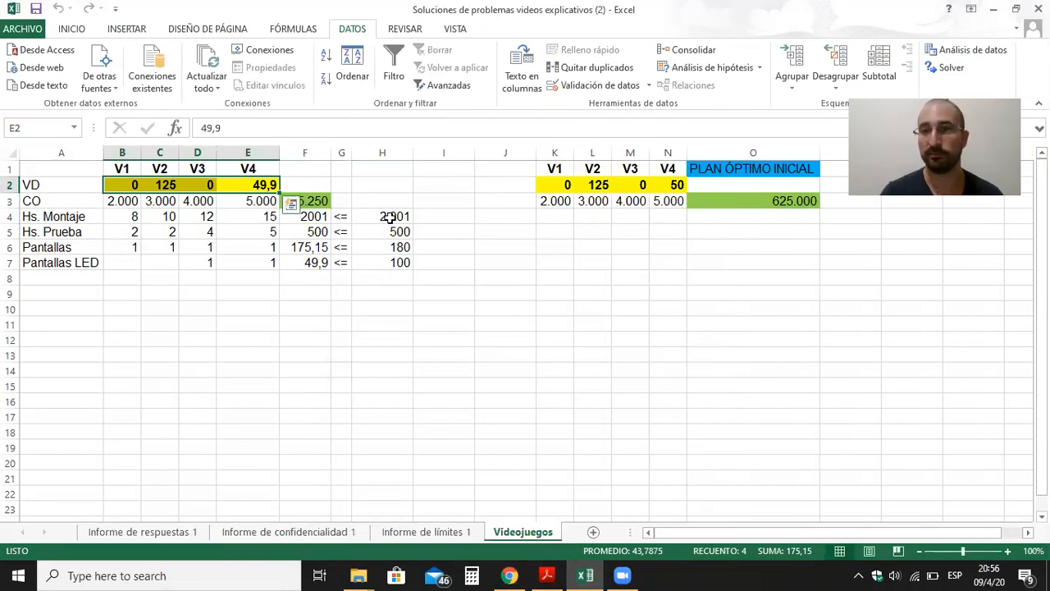
- Restore the available assembly hours in H4 to 2000 and re-solve the model with Solver, keeping its solution
{"action": "left_click", "coordinate": [389, 217]}
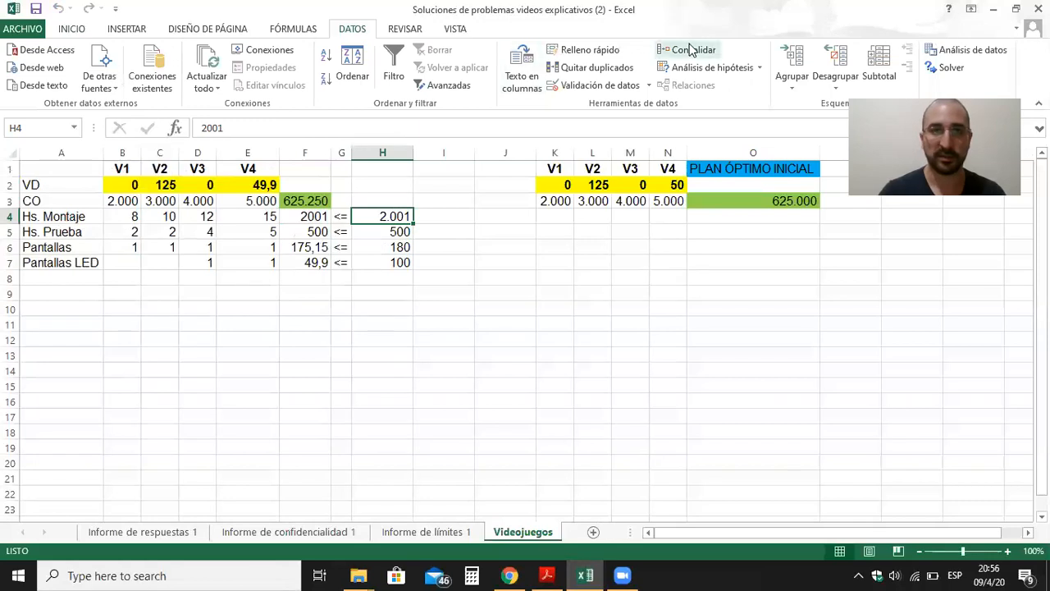
{"action": "left_click", "coordinate": [944, 70]}
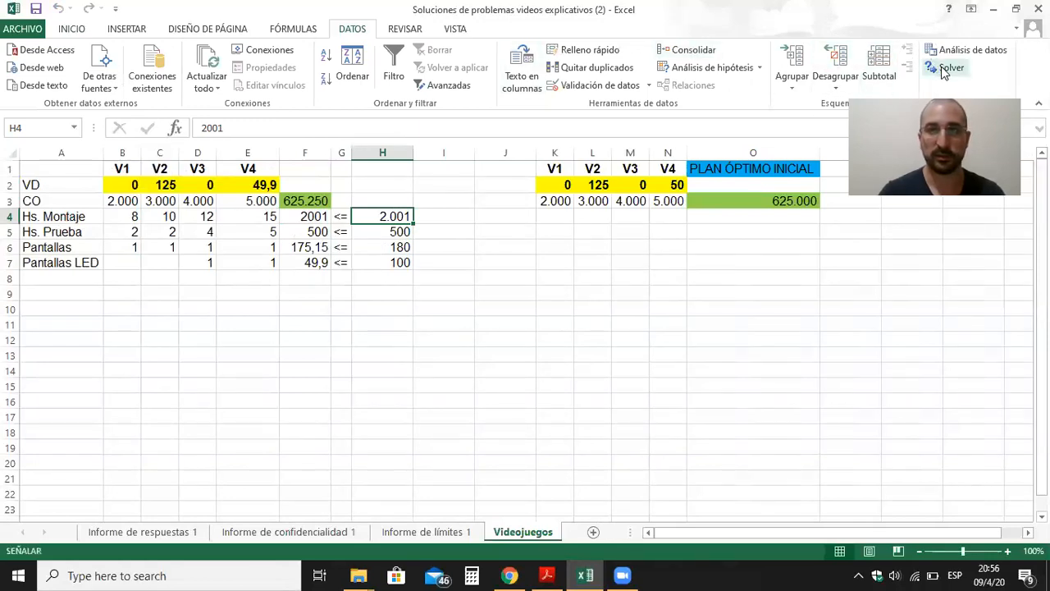
{"action": "key", "text": "Escape"}
{"action": "key", "text": "F2"}
{"action": "key", "text": "BackSpace"}
{"action": "type", "text": "0"}
{"action": "key", "text": "Return"}
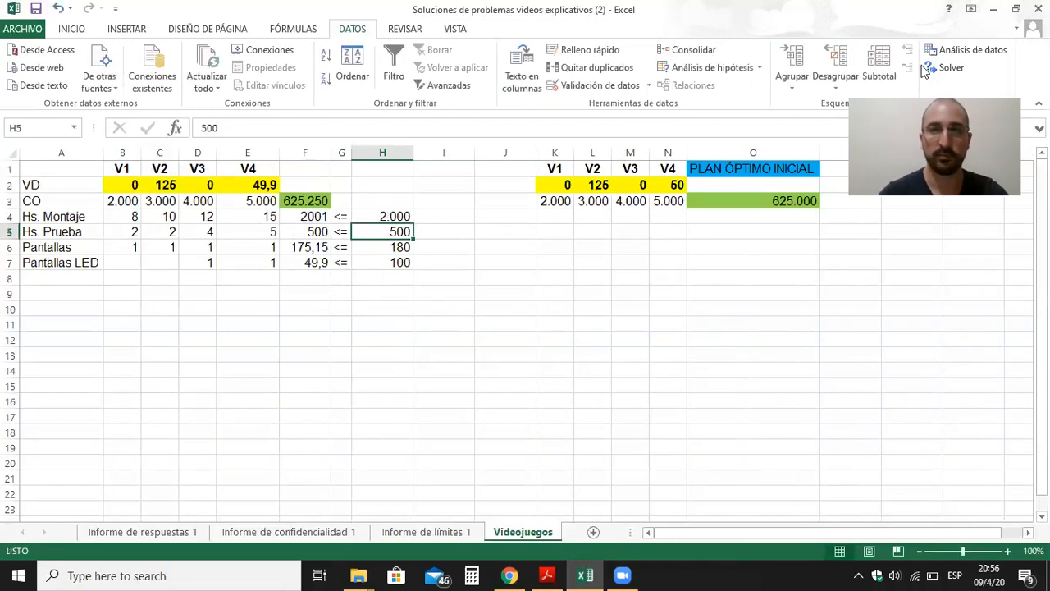
{"action": "left_click", "coordinate": [952, 70]}
{"action": "left_click", "coordinate": [744, 423]}
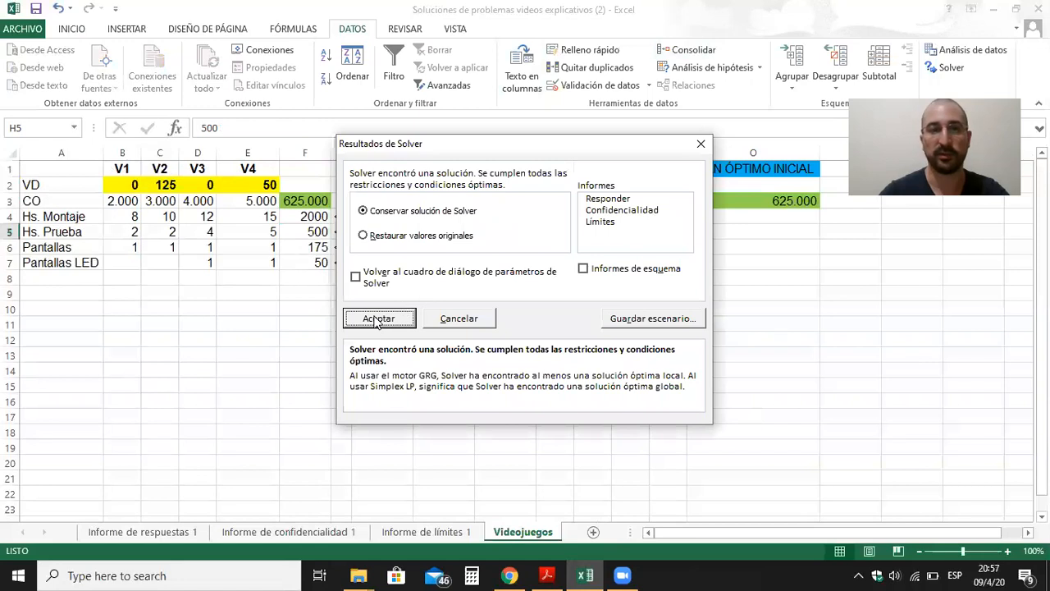
{"action": "left_click", "coordinate": [378, 319]}
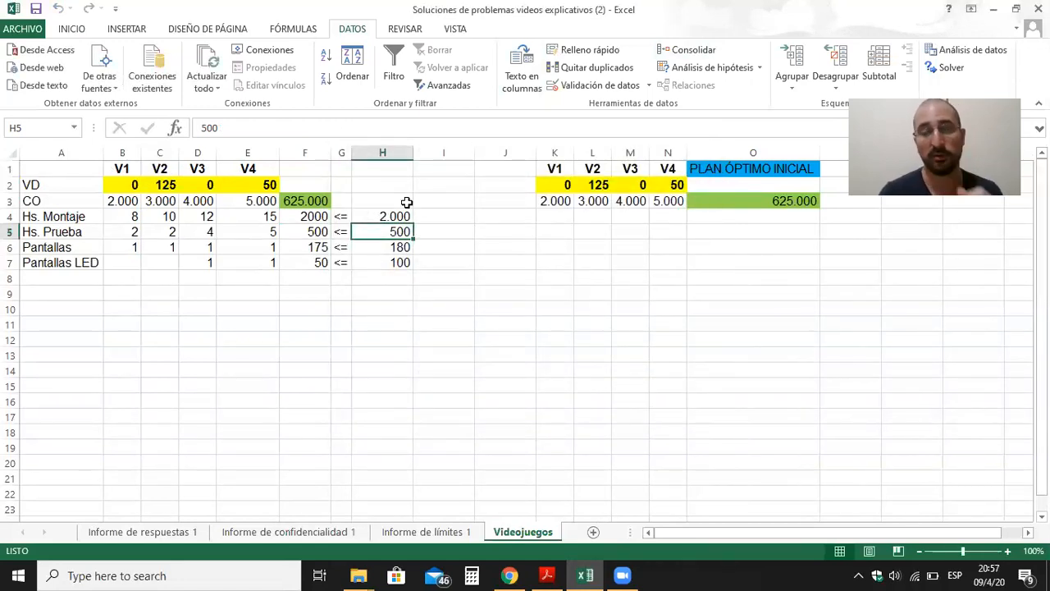
- Examine the objective cell F3 and the decision values for V2 to V4 in the re-solved plan
{"action": "left_click", "coordinate": [302, 205]}
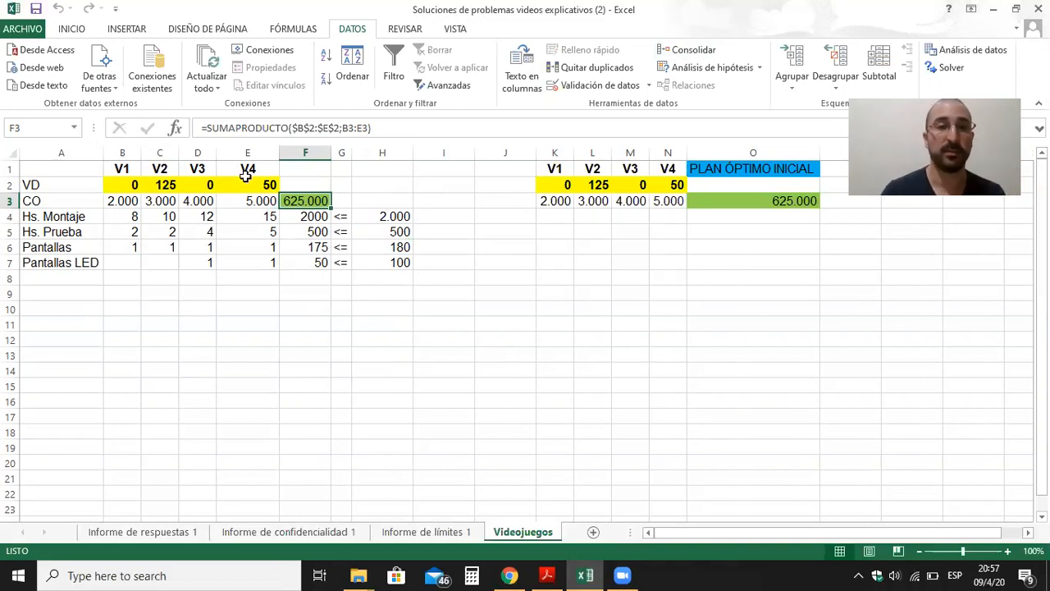
{"action": "left_click_drag", "start_coordinate": [260, 185], "coordinate": [169, 184]}
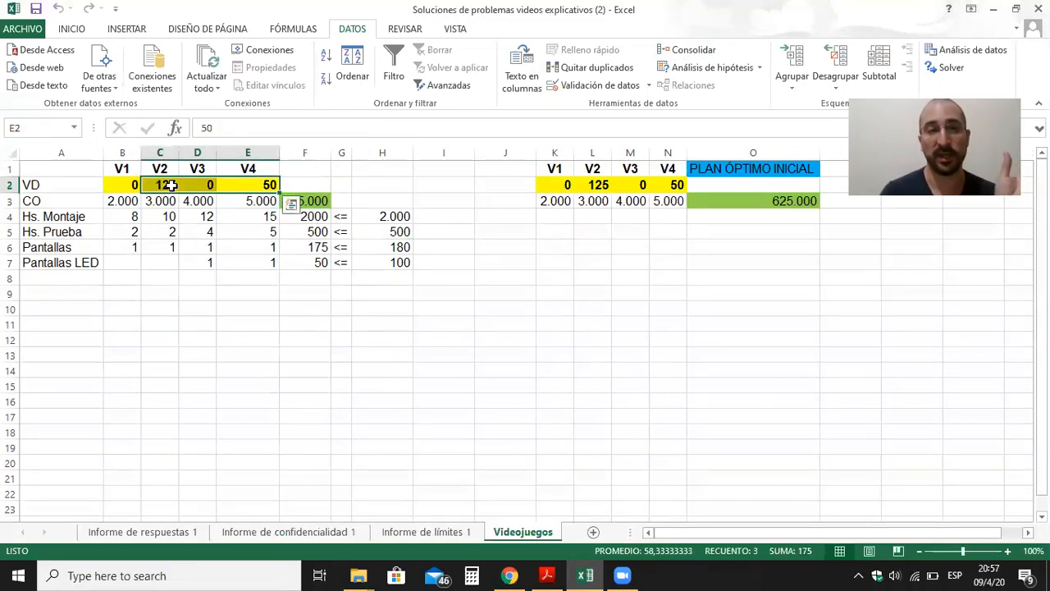
{"action": "left_click", "coordinate": [310, 201]}
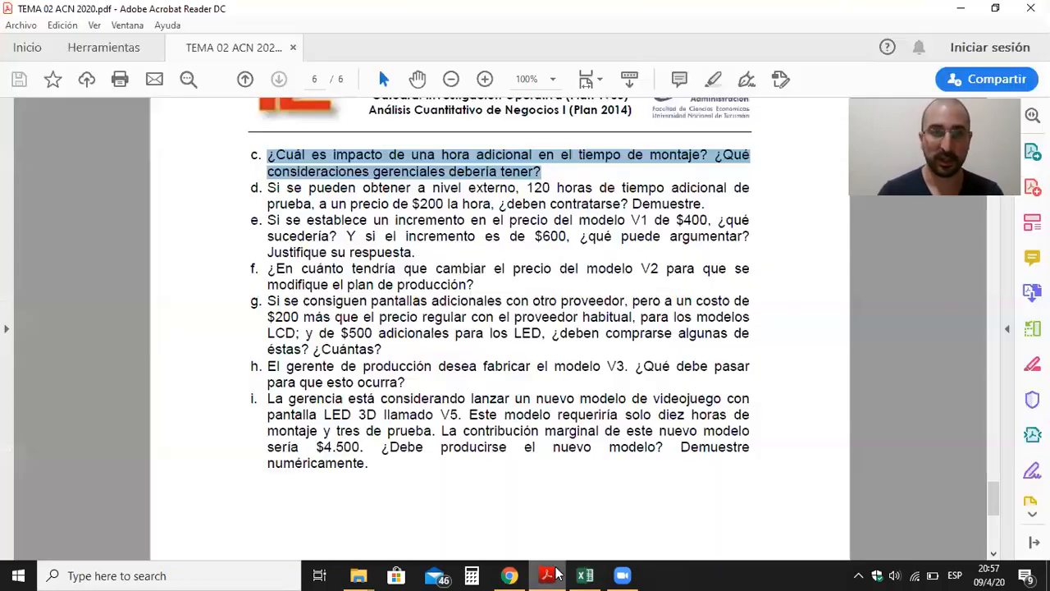
- Highlight question d in the Acrobat PDF and compare its hourly cost with the Hs. Prueba shadow price in Excel's Informe de confidencialidad 1
{"action": "left_click", "coordinate": [552, 575]}
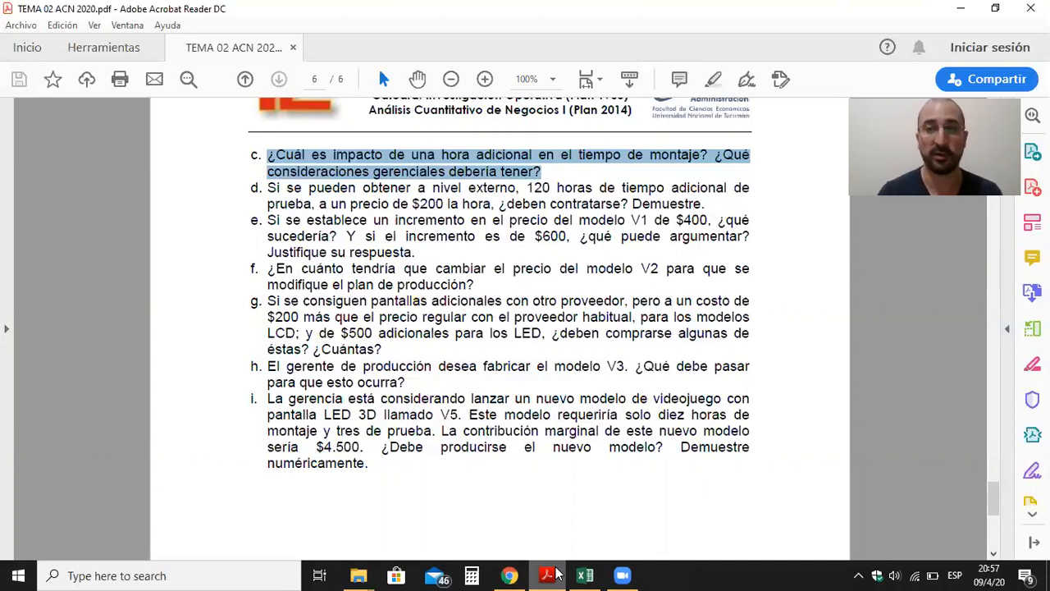
{"action": "mouse_move", "coordinate": [267, 187]}
{"action": "left_mouse_down"}
{"action": "mouse_move", "coordinate": [463, 206]}
{"action": "mouse_move", "coordinate": [706, 205]}
{"action": "mouse_move", "coordinate": [712, 217]}
{"action": "mouse_move", "coordinate": [729, 197]}
{"action": "mouse_move", "coordinate": [707, 203]}
{"action": "left_mouse_up"}
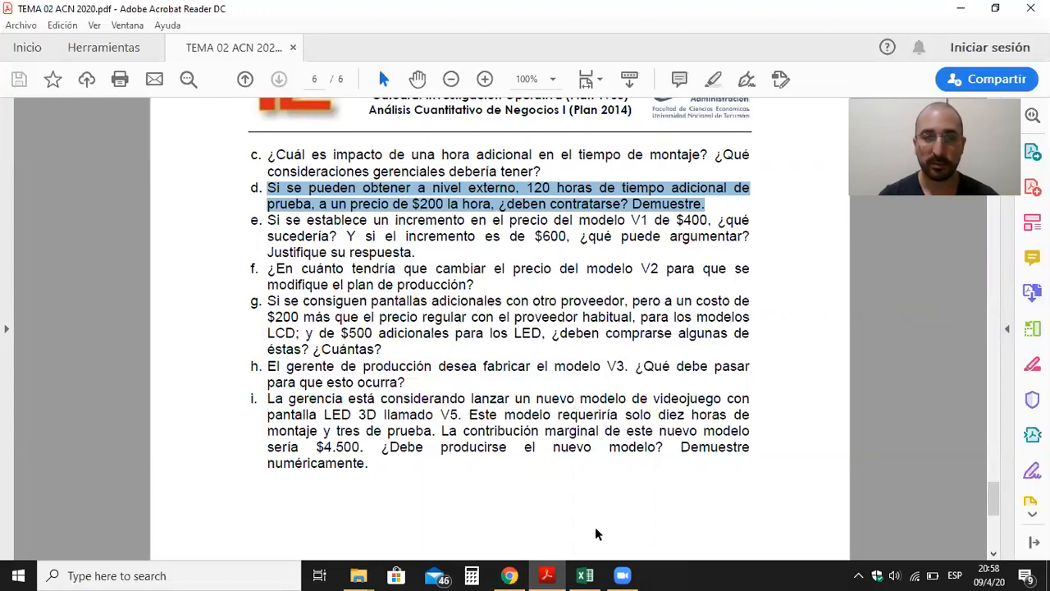
{"action": "left_click", "coordinate": [585, 576]}
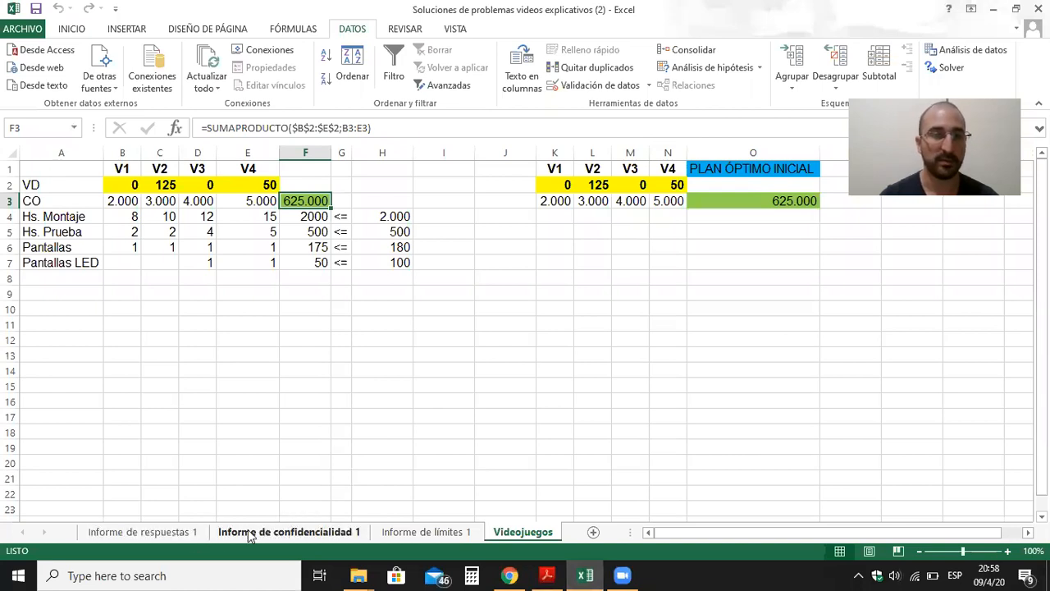
{"action": "left_click", "coordinate": [323, 532]}
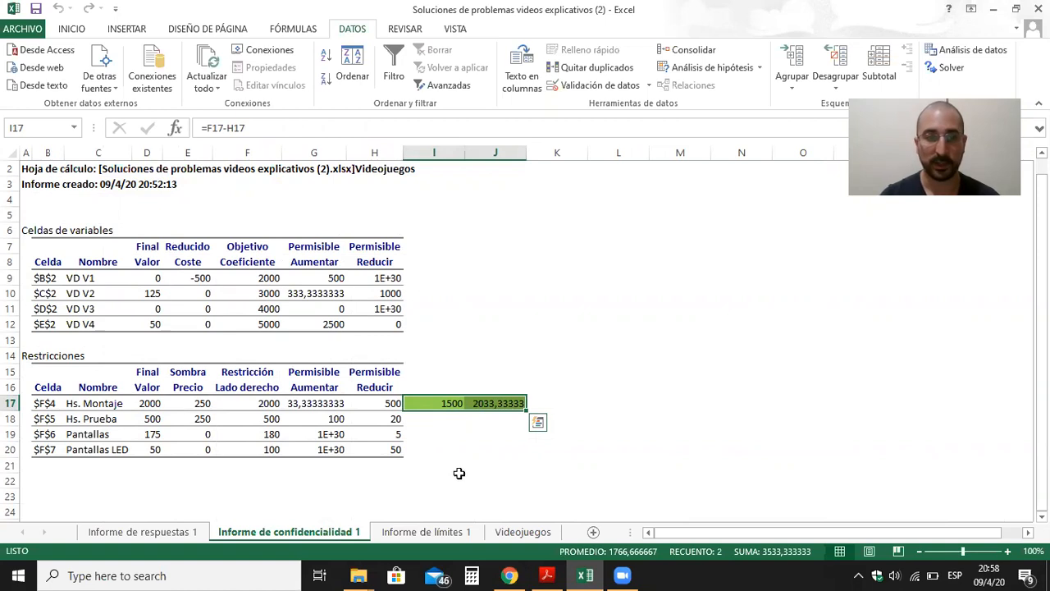
{"action": "left_click", "coordinate": [11, 419]}
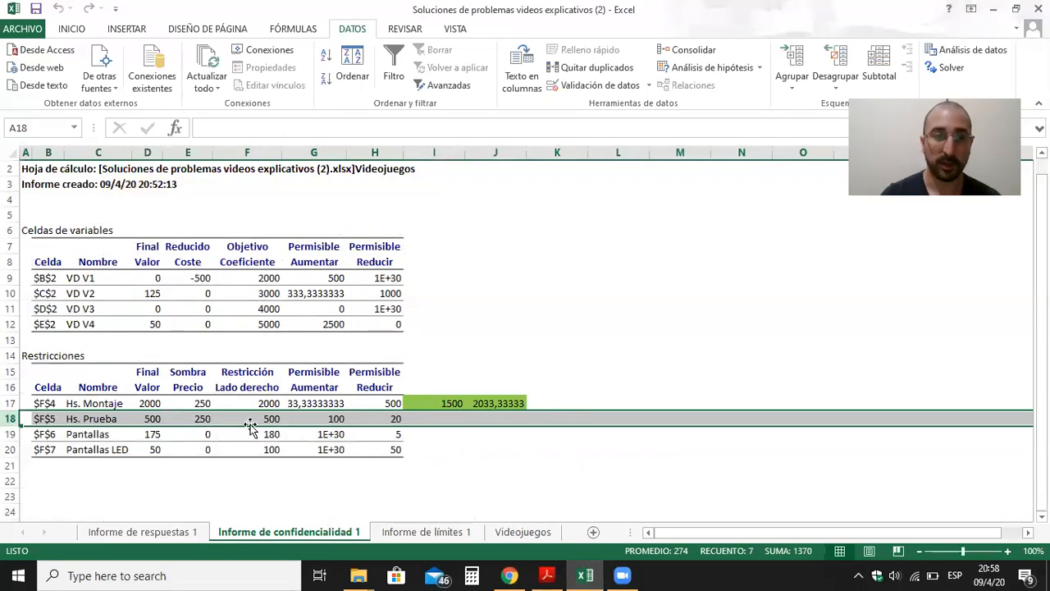
{"action": "left_click", "coordinate": [202, 418]}
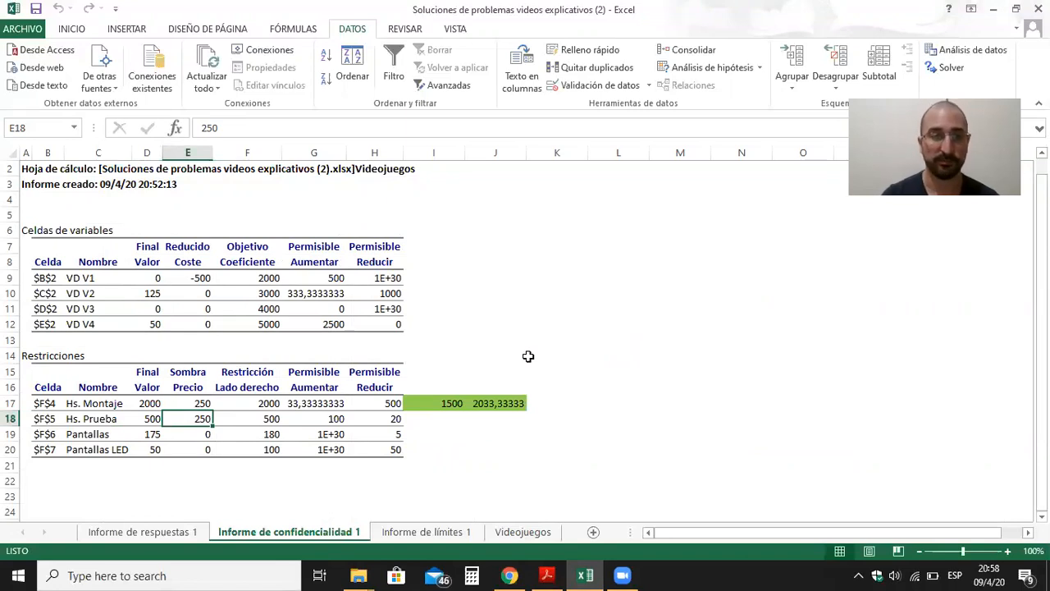
{"action": "mouse_move", "coordinate": [586, 574]}
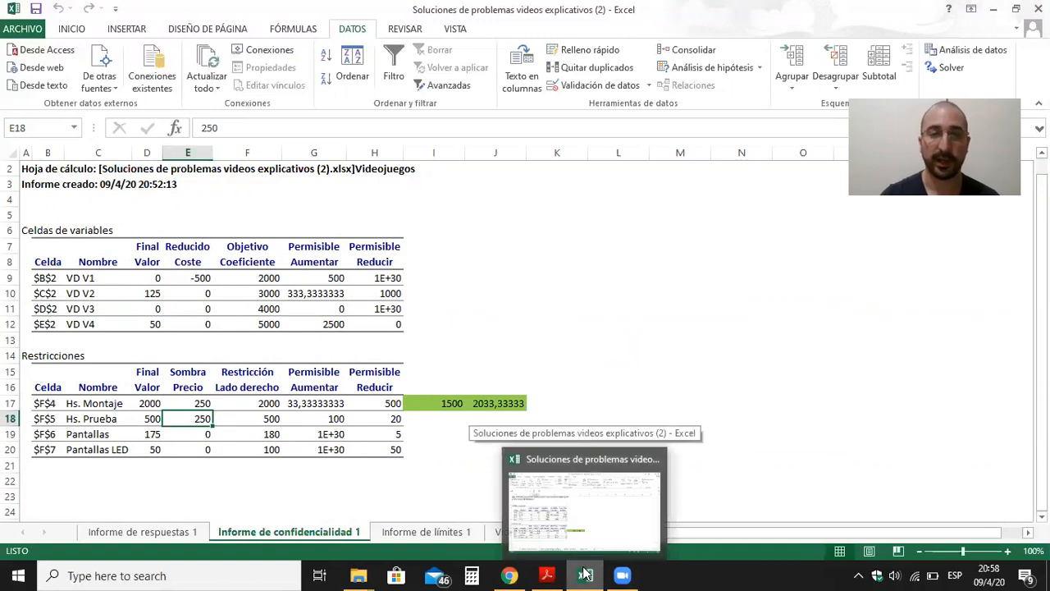
{"action": "left_click", "coordinate": [548, 575]}
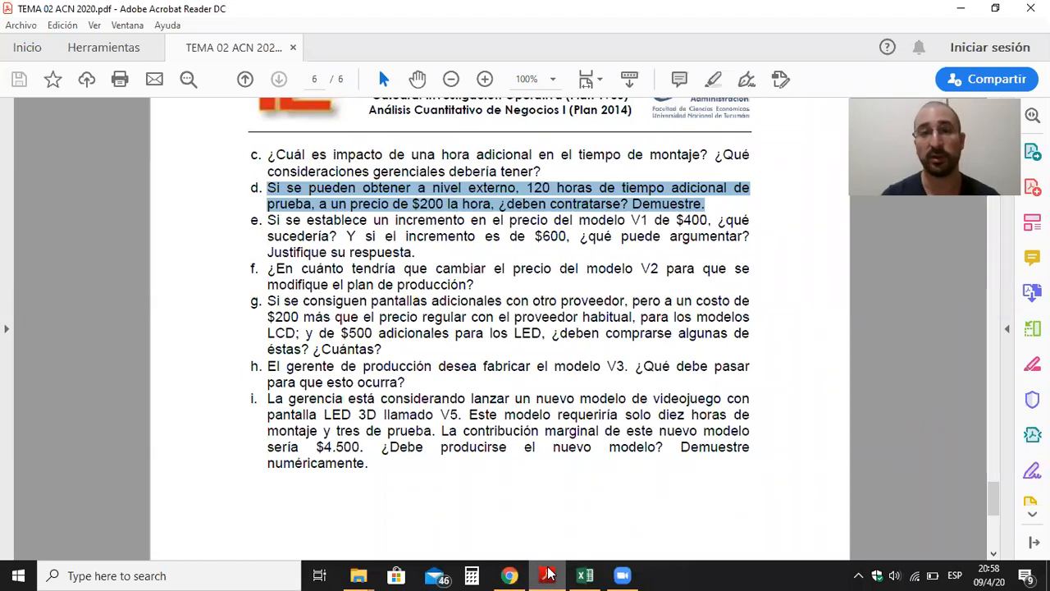
{"action": "left_click", "coordinate": [548, 574]}
- In Informe de confidencialidad 1, calculate the lower limit of the Hs. Prueba range in I18 as =F18-H18
{"action": "left_click", "coordinate": [427, 428]}
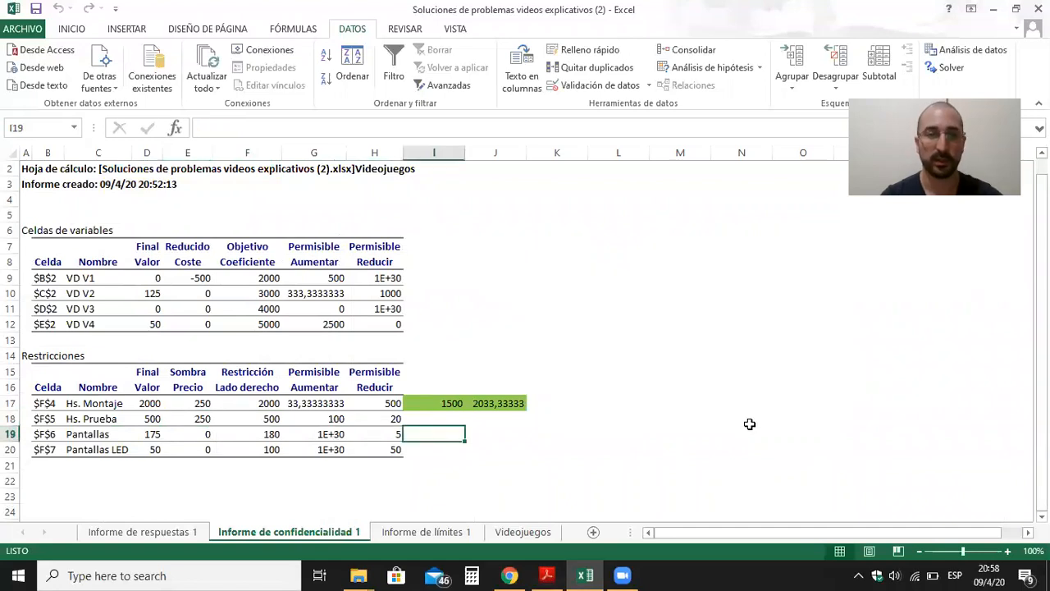
{"action": "key", "text": "Up"}
{"action": "type", "text": "="}
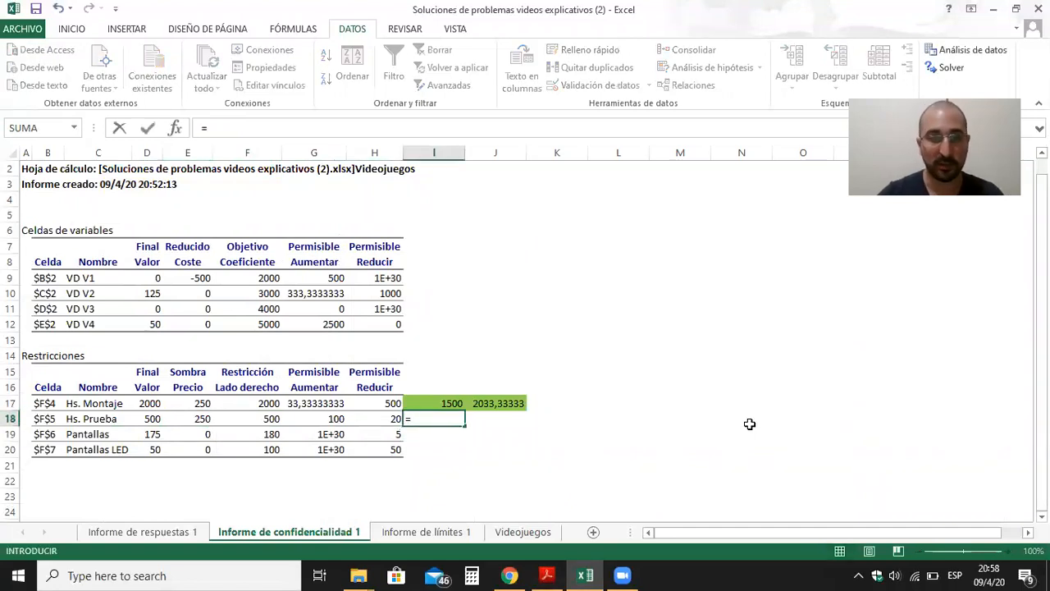
{"action": "key", "text": "Left"}
{"action": "key", "text": "Left"}
{"action": "key", "text": "Left"}
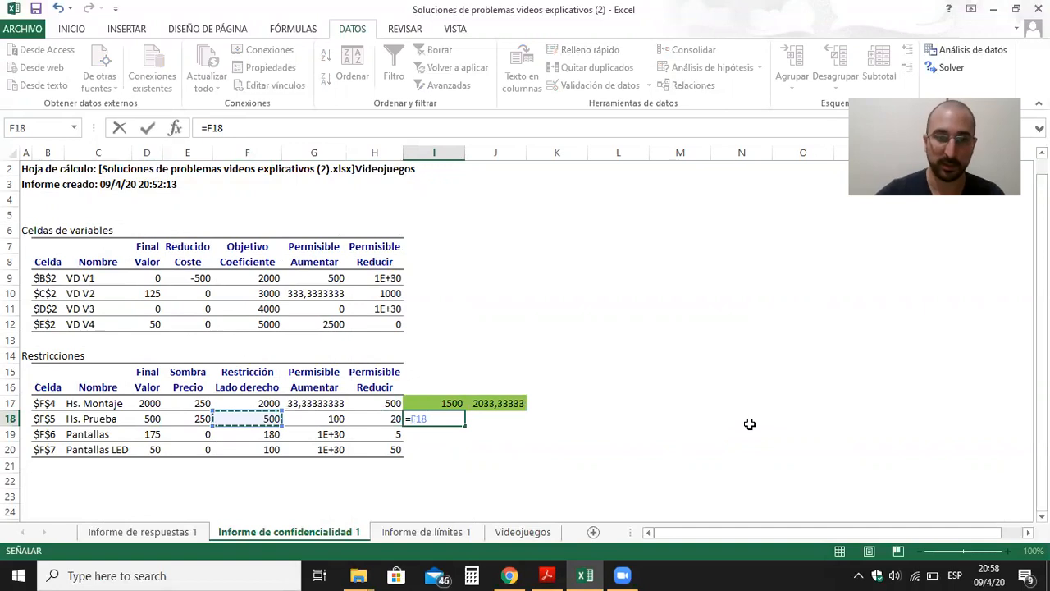
{"action": "type", "text": "-"}
{"action": "key", "text": "Left"}
{"action": "key", "text": "Return"}
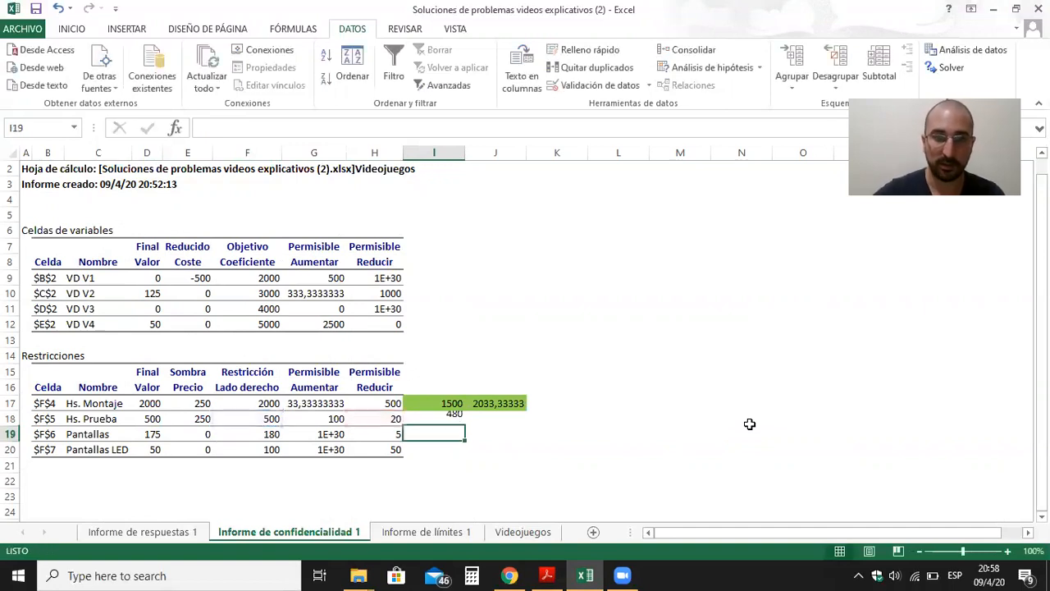
- Calculate the upper limit of the Hs. Prueba range in J18 as =F18+G18
{"action": "key", "text": "Up"}
{"action": "key", "text": "Right"}
{"action": "type", "text": "="}
{"action": "key", "text": "Left"}
{"action": "key", "text": "Left"}
{"action": "key", "text": "Left"}
{"action": "key", "text": "Left"}
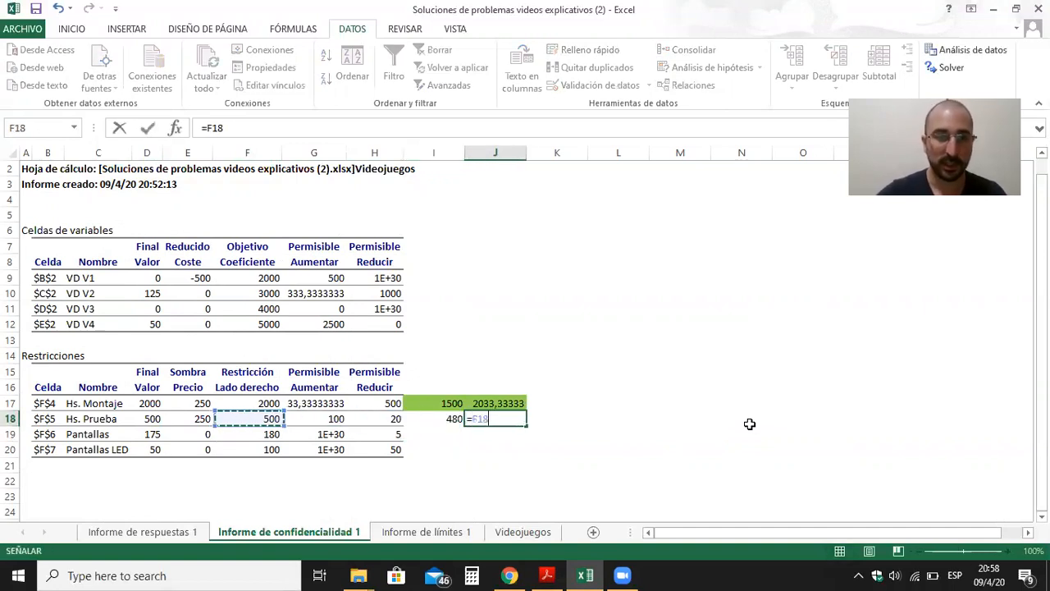
{"action": "type", "text": "+"}
{"action": "key", "text": "Left"}
{"action": "key", "text": "Left"}
{"action": "key", "text": "Left"}
{"action": "key", "text": "Return"}
{"action": "key", "text": "Up"}
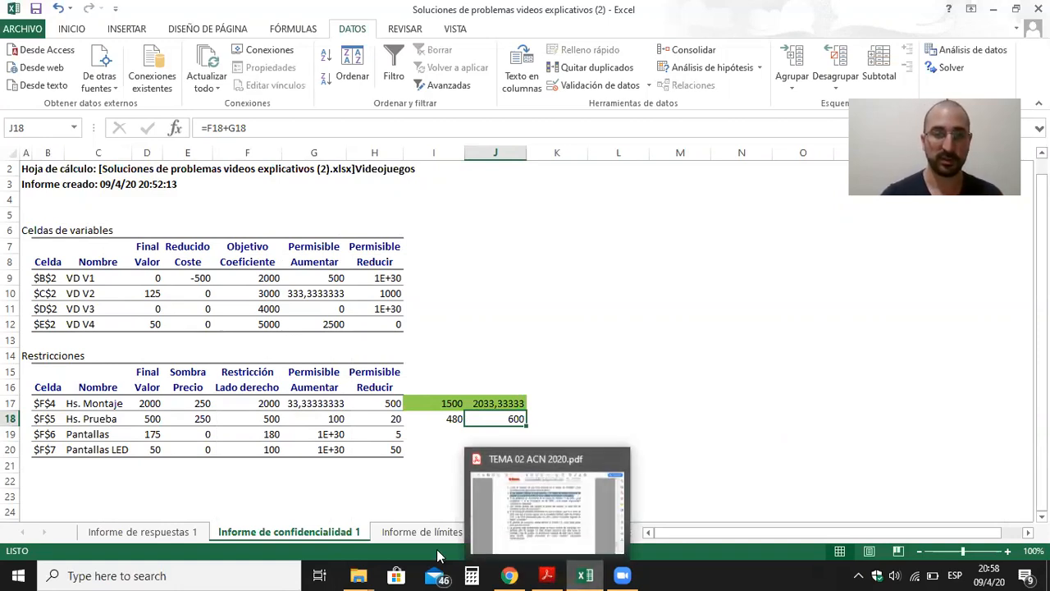
- On the Videojuegos sheet, enter "b." in L6 and "Costo incremental por hs" in L7, and autofit column L
{"action": "left_click", "coordinate": [505, 532]}
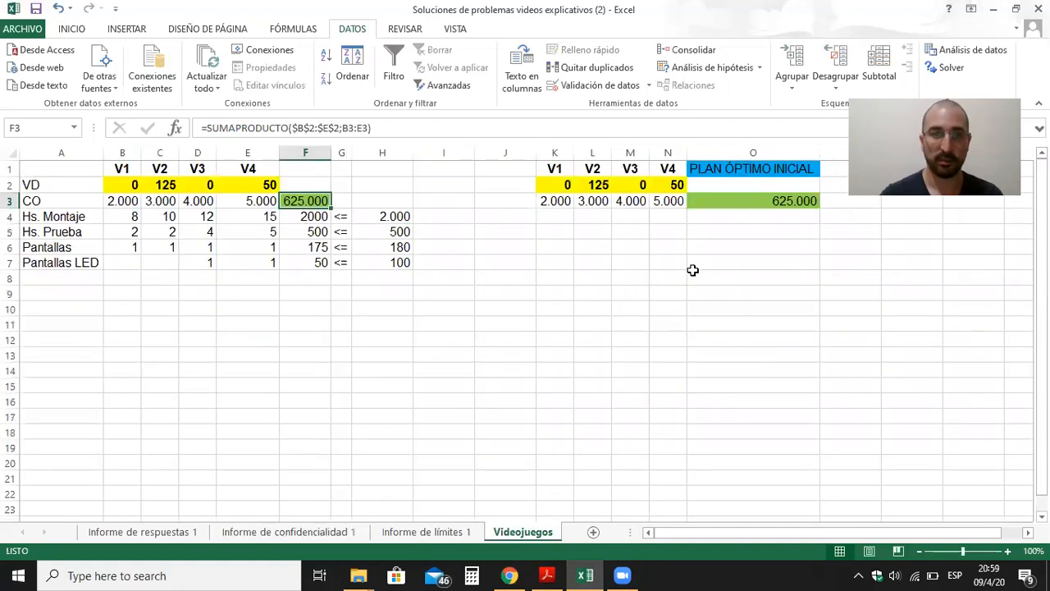
{"action": "left_click", "coordinate": [591, 250]}
{"action": "type", "text": "b."}
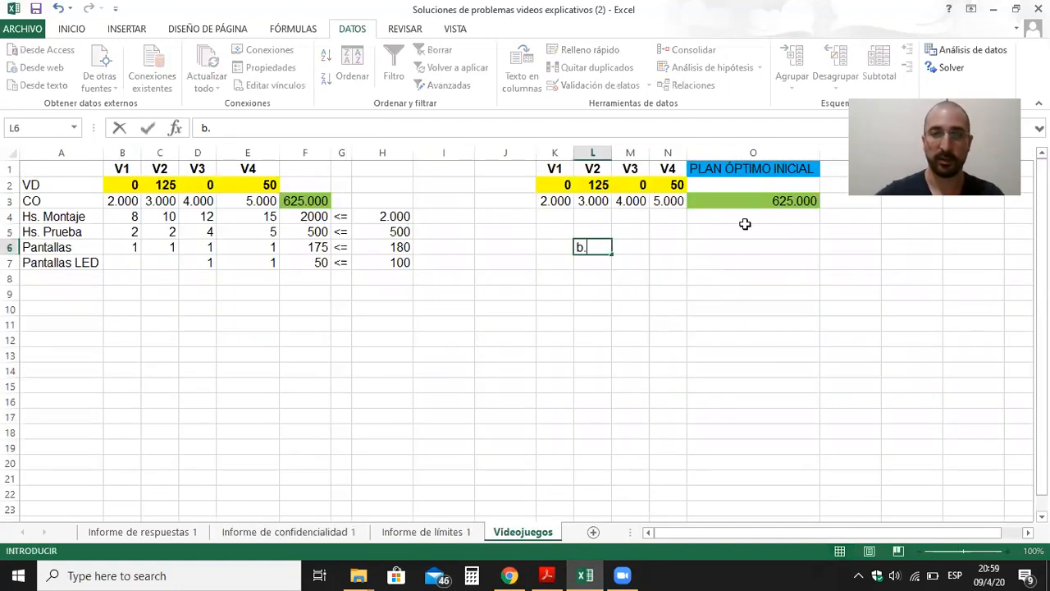
{"action": "key", "text": "Return"}
{"action": "type", "text": "Costo"}
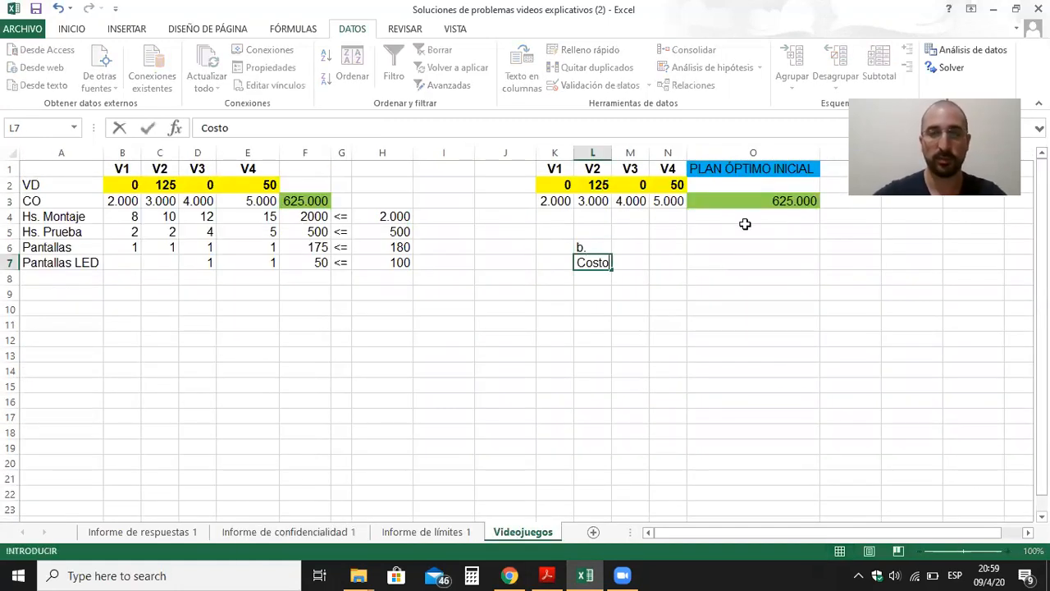
{"action": "type", "text": " incremental"}
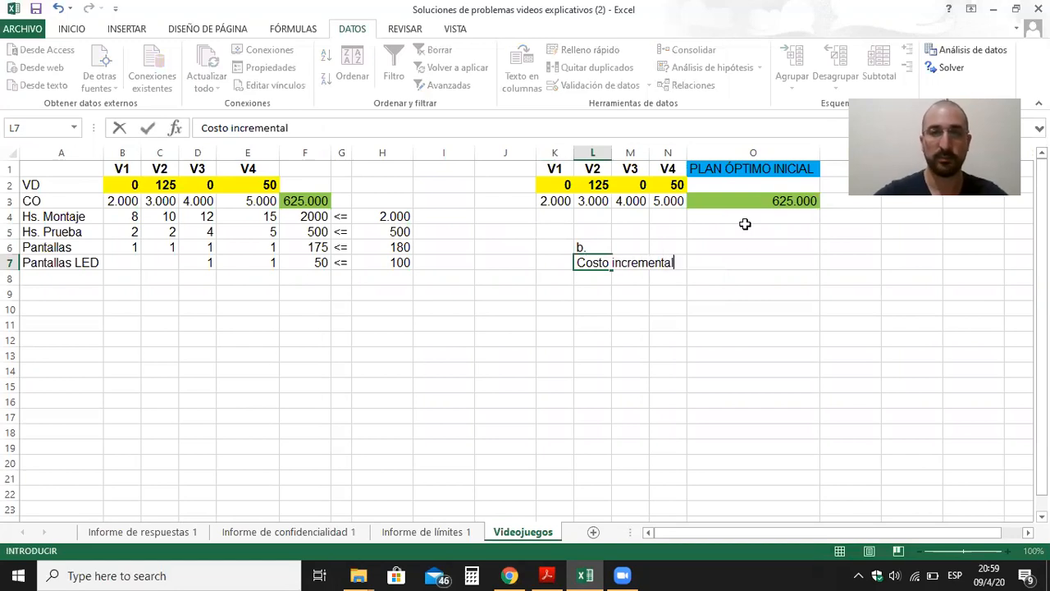
{"action": "type", "text": " por hs"}
{"action": "key", "text": "Return"}
{"action": "key", "text": "Up"}
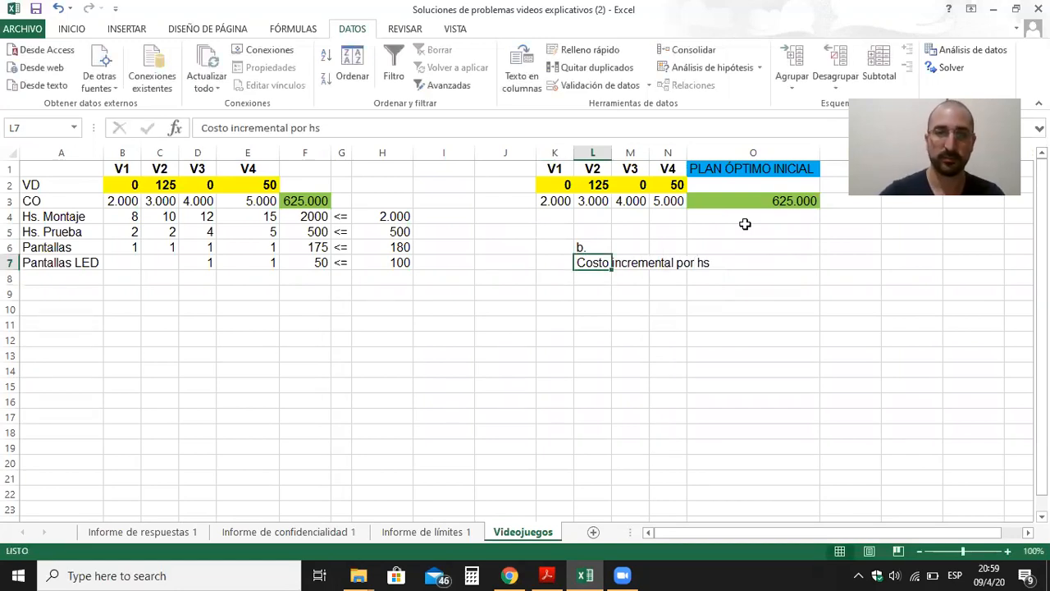
{"action": "double_click", "coordinate": [617, 145]}
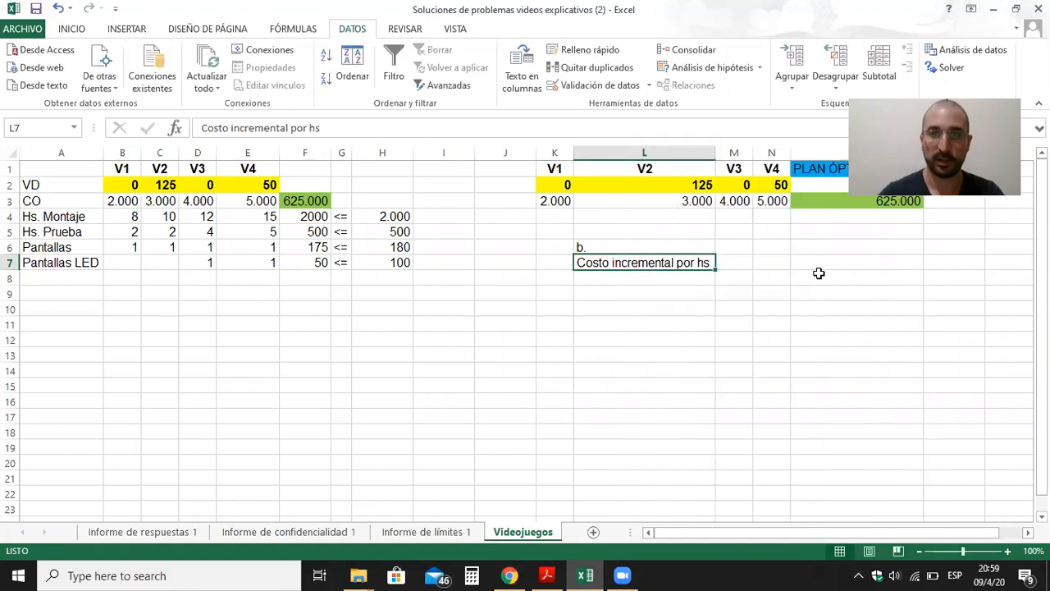
- Enter 200 in M7 as the incremental cost per hour and select the empty cell L8 below the label
{"action": "left_click", "coordinate": [733, 262]}
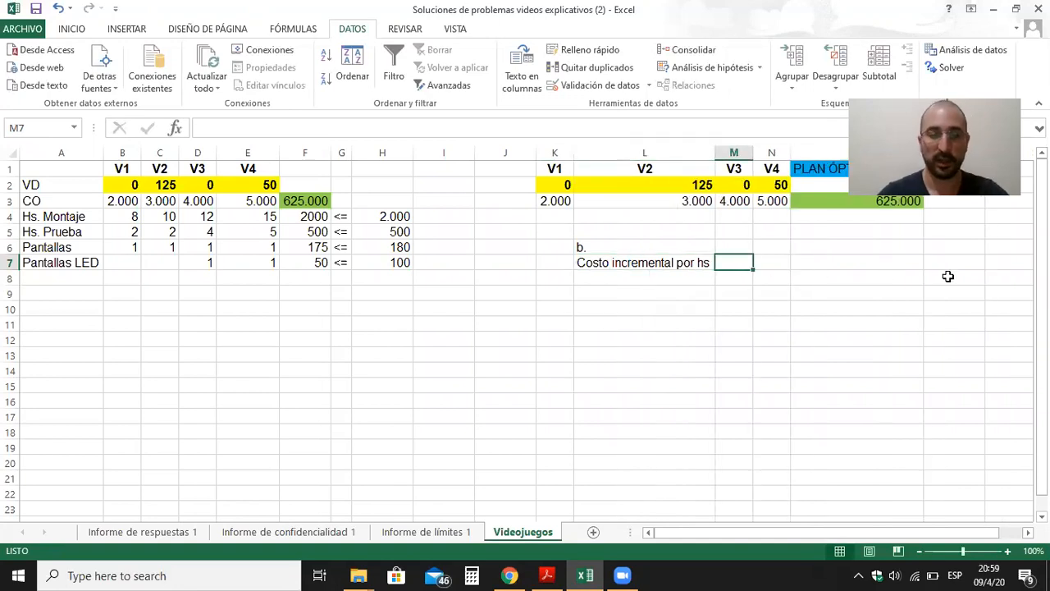
{"action": "type", "text": "200"}
{"action": "key", "text": "Return"}
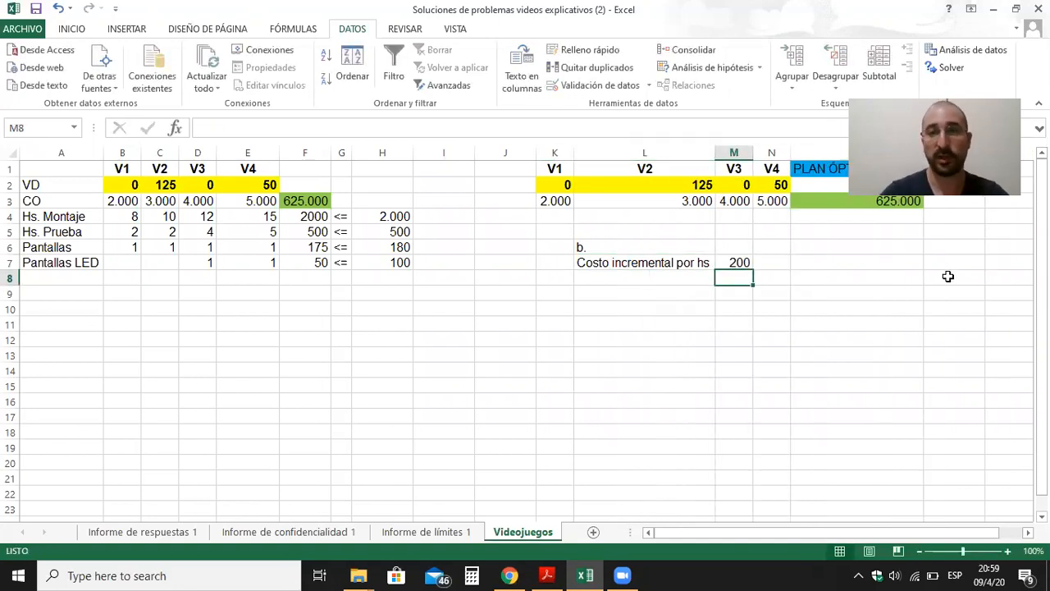
{"action": "key", "text": "Right"}
{"action": "key", "text": "Left"}
{"action": "key", "text": "Left"}
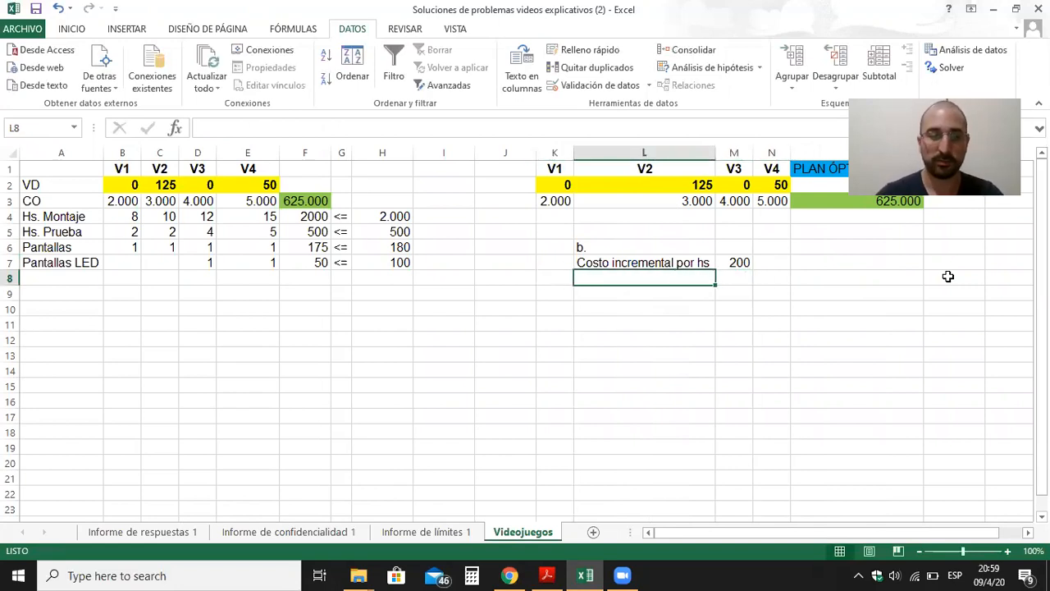
- Enter "Aumento en la CMT (PS)" in L8 and its value 250 in M8
{"action": "type", "text": "Aumento "}
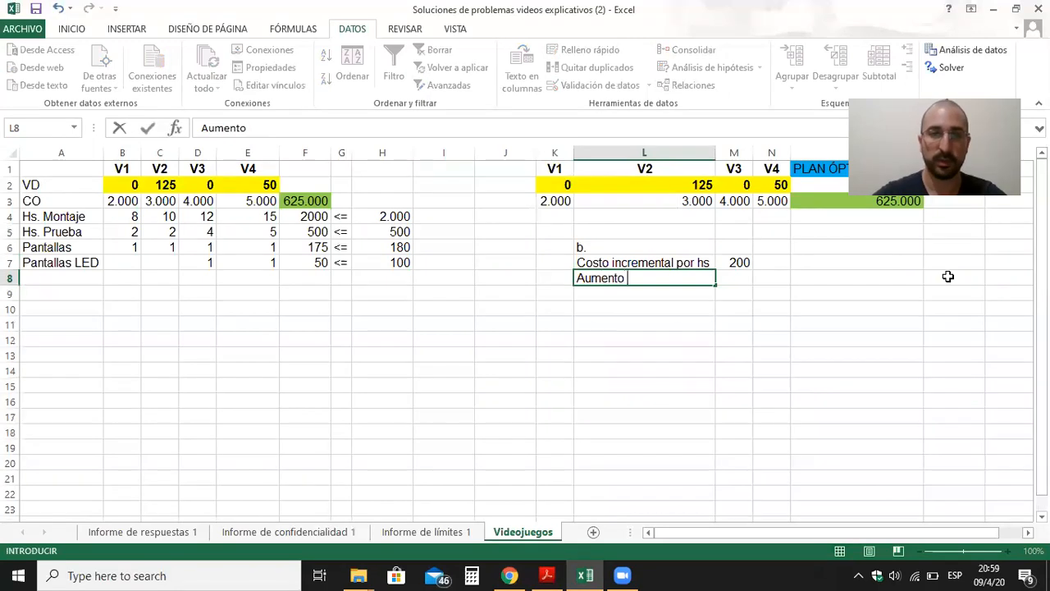
{"action": "type", "text": "en la CM"}
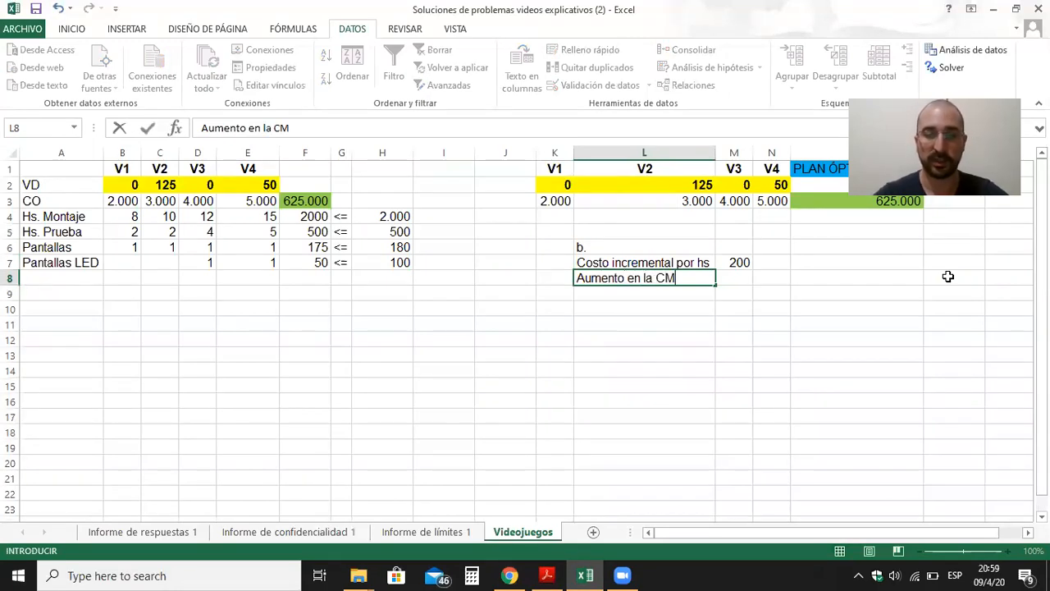
{"action": "type", "text": "T (PS)"}
{"action": "key", "text": "Tab"}
{"action": "type", "text": "250"}
{"action": "key", "text": "ctrl+Return"}
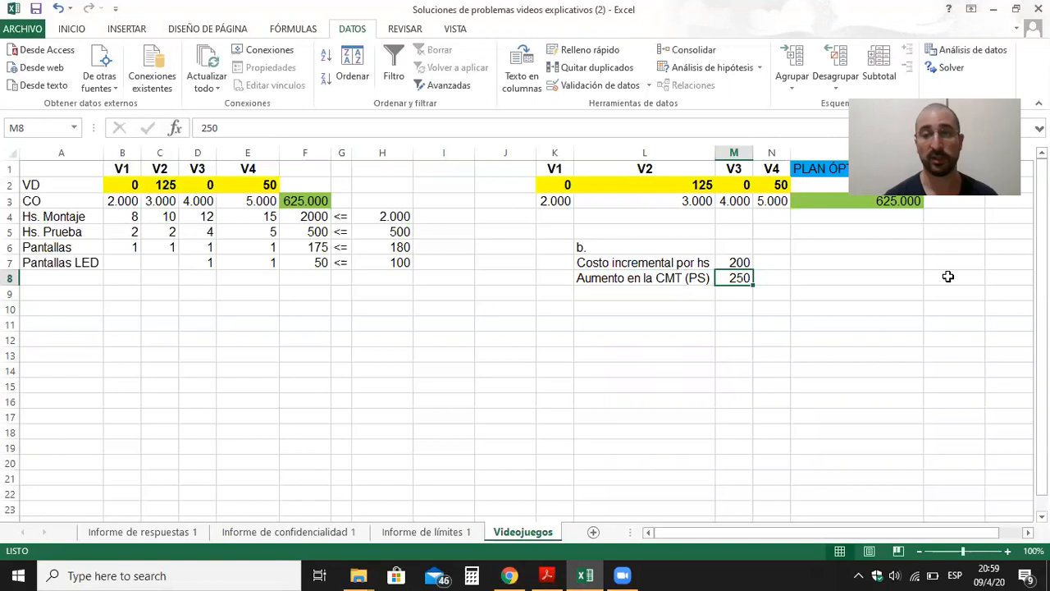
{"action": "key", "text": "Up"}
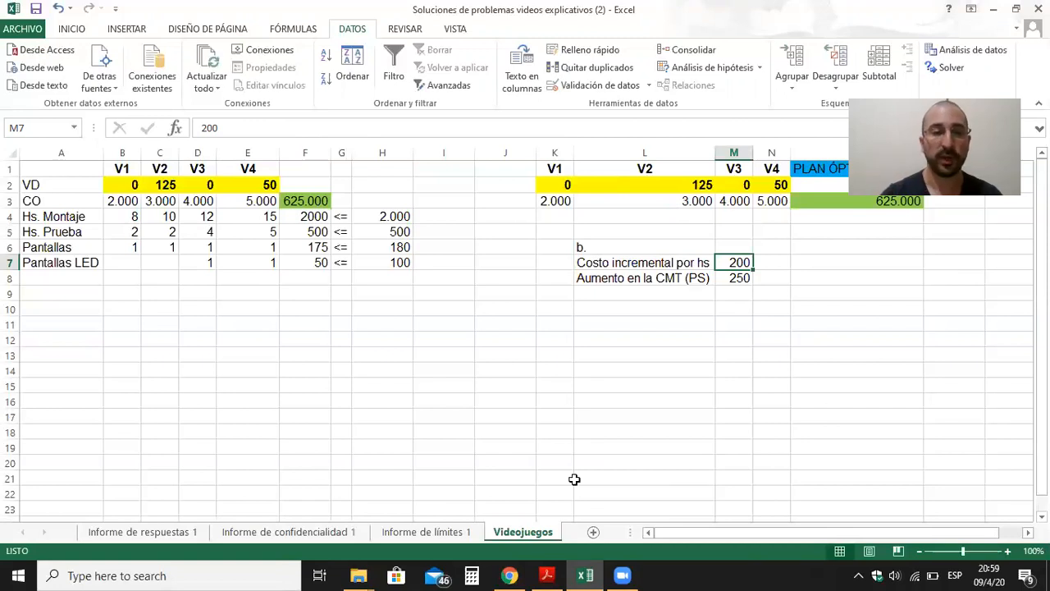
- Check the permissible increase of Hs. Prueba in Informe de confidencialidad 1 against question d in the PDF
{"action": "left_click", "coordinate": [432, 532]}
{"action": "left_click", "coordinate": [317, 534]}
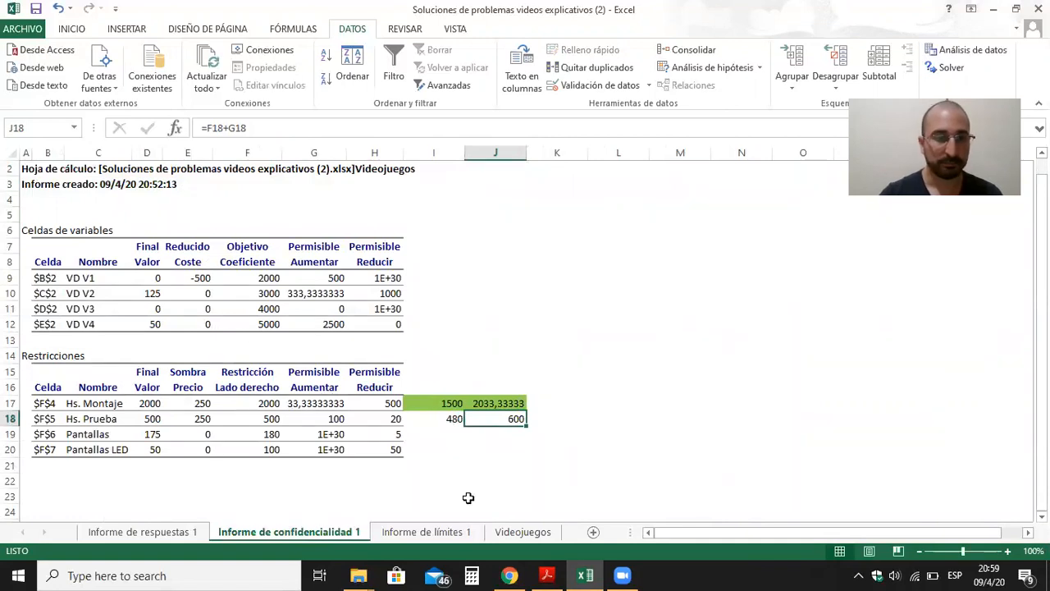
{"action": "left_click", "coordinate": [545, 575]}
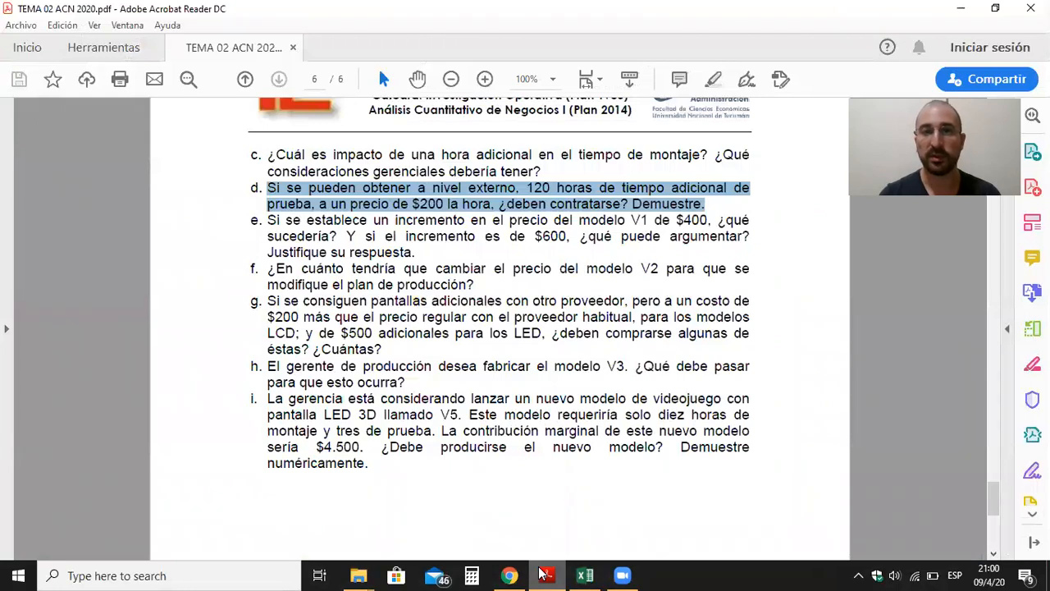
{"action": "left_click", "coordinate": [543, 574]}
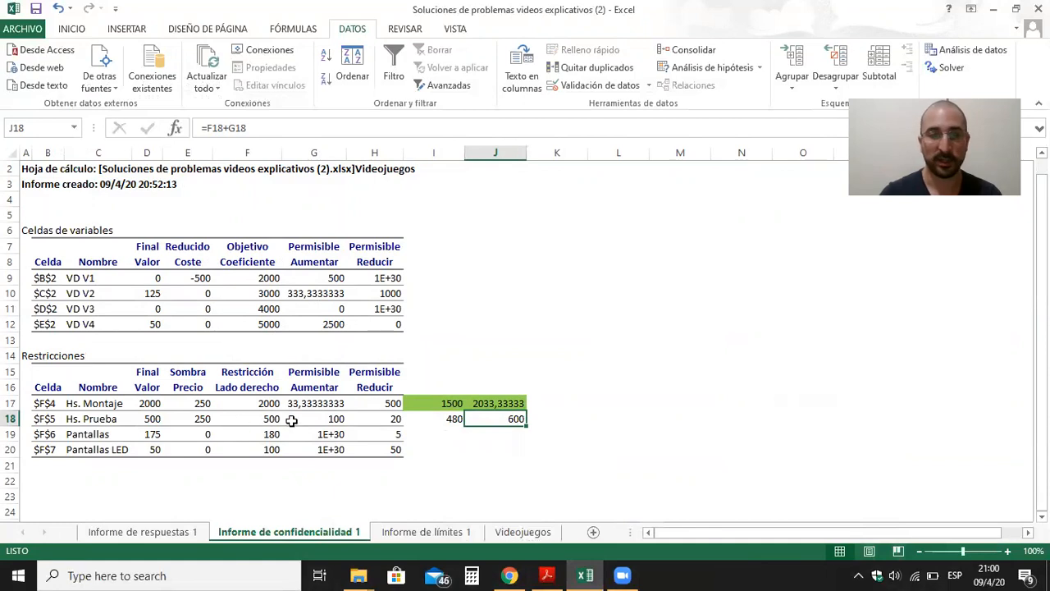
{"action": "left_click", "coordinate": [336, 423]}
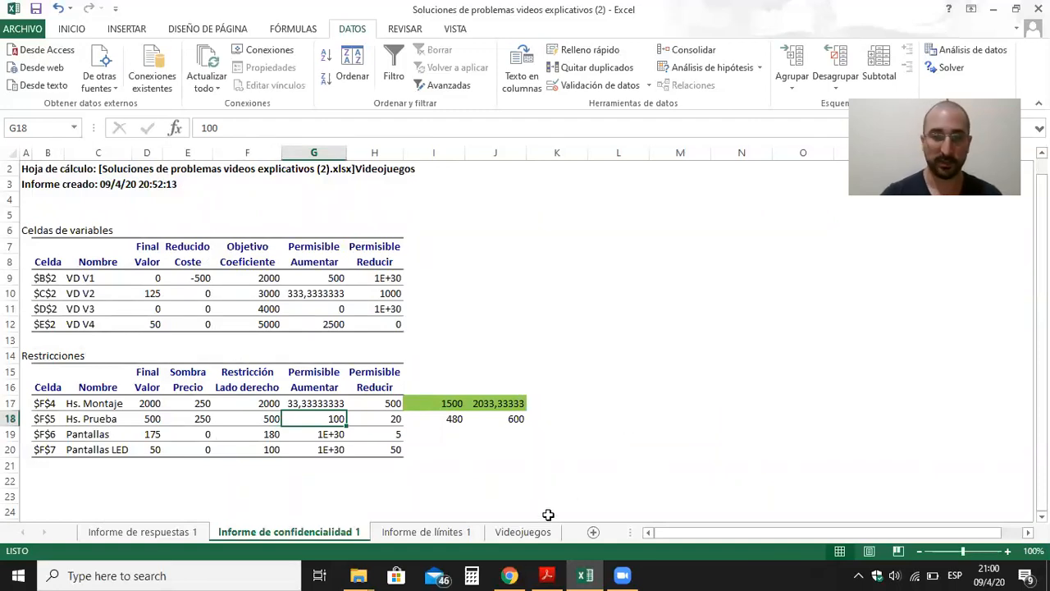
- On the Videojuegos sheet, set the Hs. Prueba availability in H5 to 600
{"action": "left_click", "coordinate": [524, 533]}
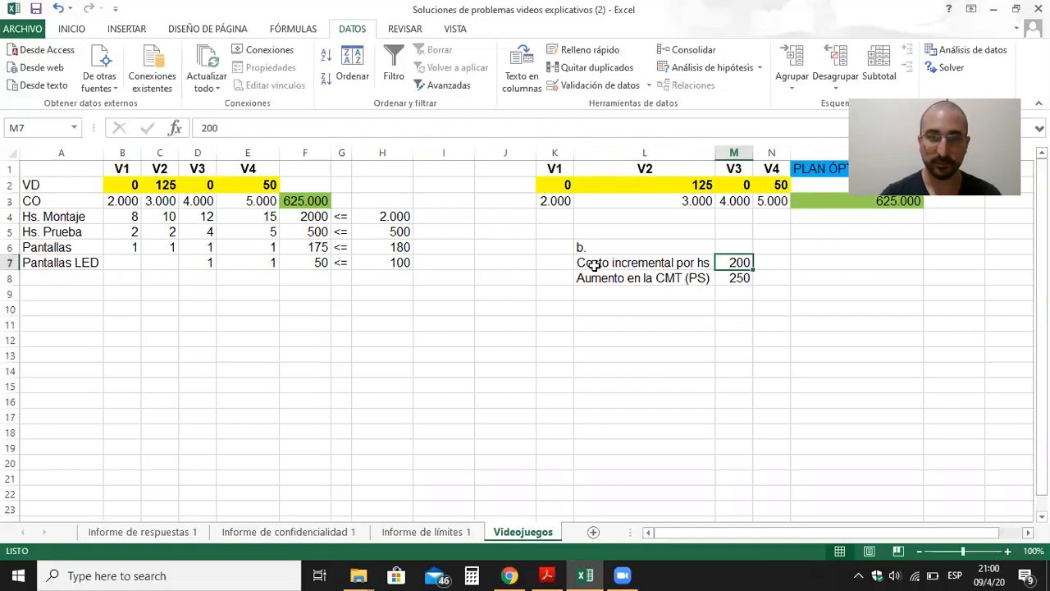
{"action": "left_click", "coordinate": [315, 220]}
{"action": "key", "text": "Down"}
{"action": "key", "text": "Right"}
{"action": "key", "text": "Right"}
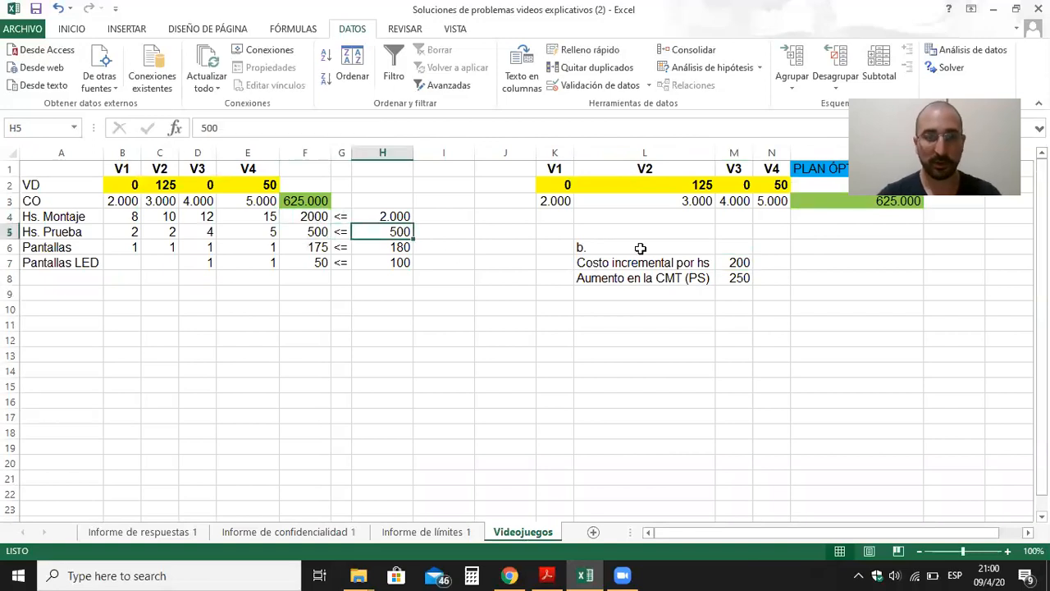
{"action": "type", "text": "600"}
{"action": "key", "text": "Return"}
{"action": "key", "text": "Up"}
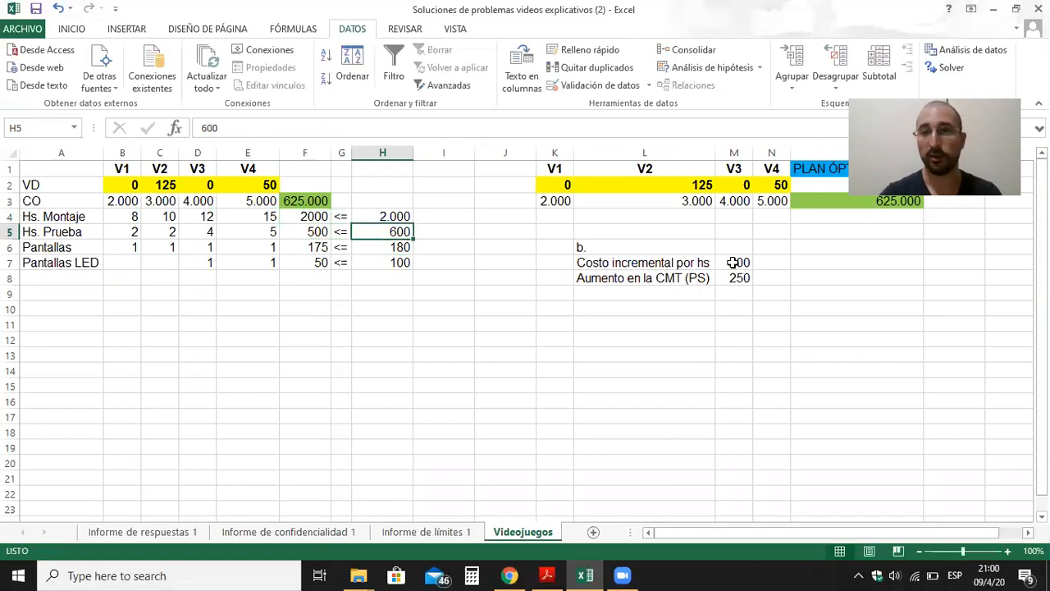
- Label the incremental total cost in O7 as "CT inc"
{"action": "left_click", "coordinate": [783, 264]}
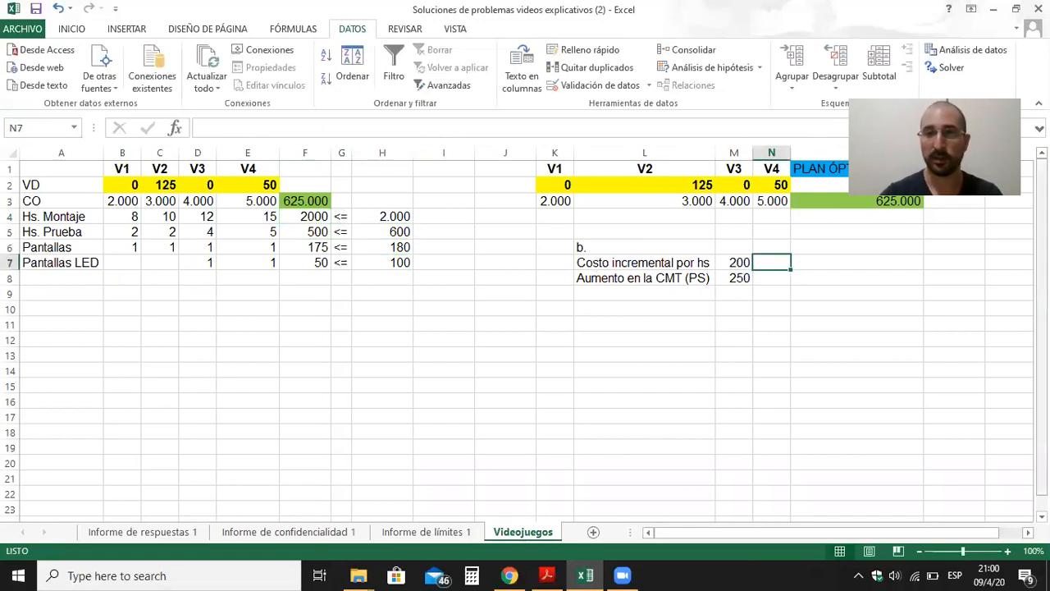
{"action": "key", "text": "Right"}
{"action": "type", "text": "CT"}
{"action": "key", "text": "Right"}
{"action": "key", "text": "Left"}
{"action": "key", "text": "F2"}
{"action": "type", "text": "inc"}
{"action": "key", "text": "Tab"}
- Calculate the incremental total cost in P7 as =M7*100
{"action": "type", "text": "="}
{"action": "key", "text": "Left"}
{"action": "key", "text": "Left"}
{"action": "key", "text": "Left"}
{"action": "type", "text": "*"}
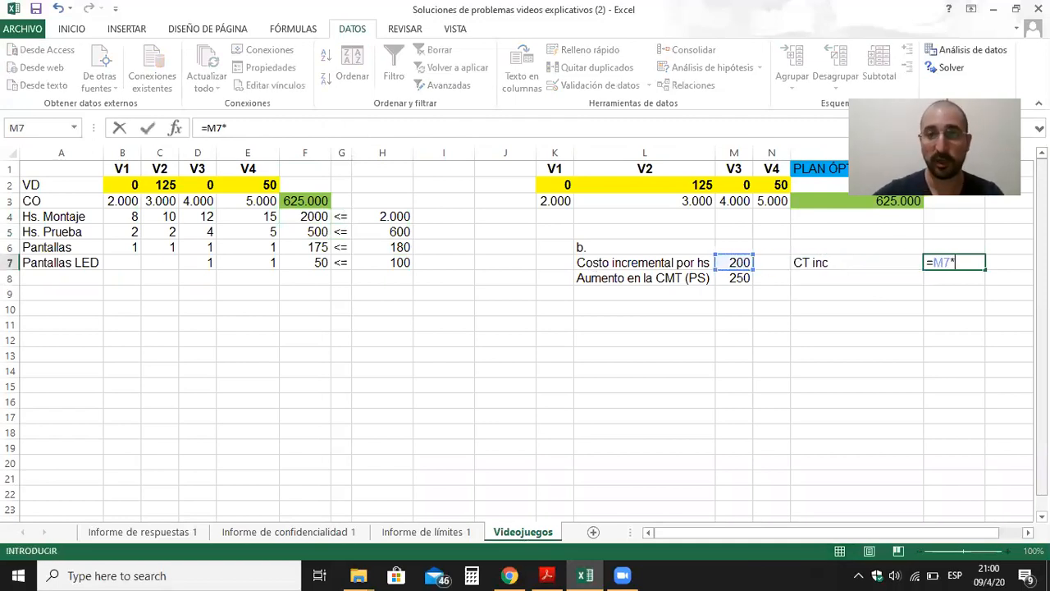
{"action": "type", "text": "100"}
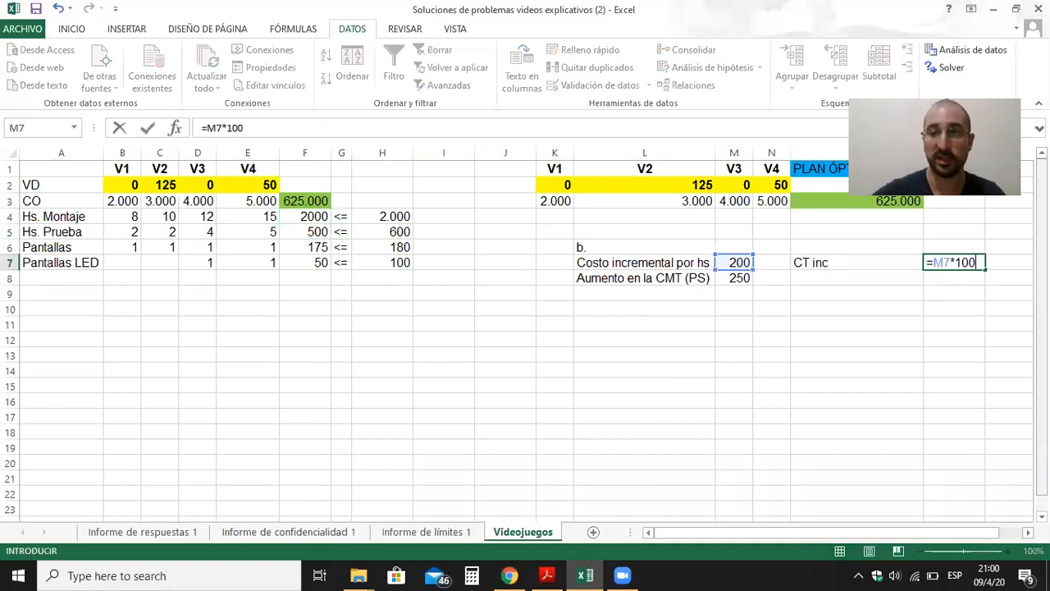
{"action": "key", "text": "Return"}
{"action": "key", "text": "Up"}
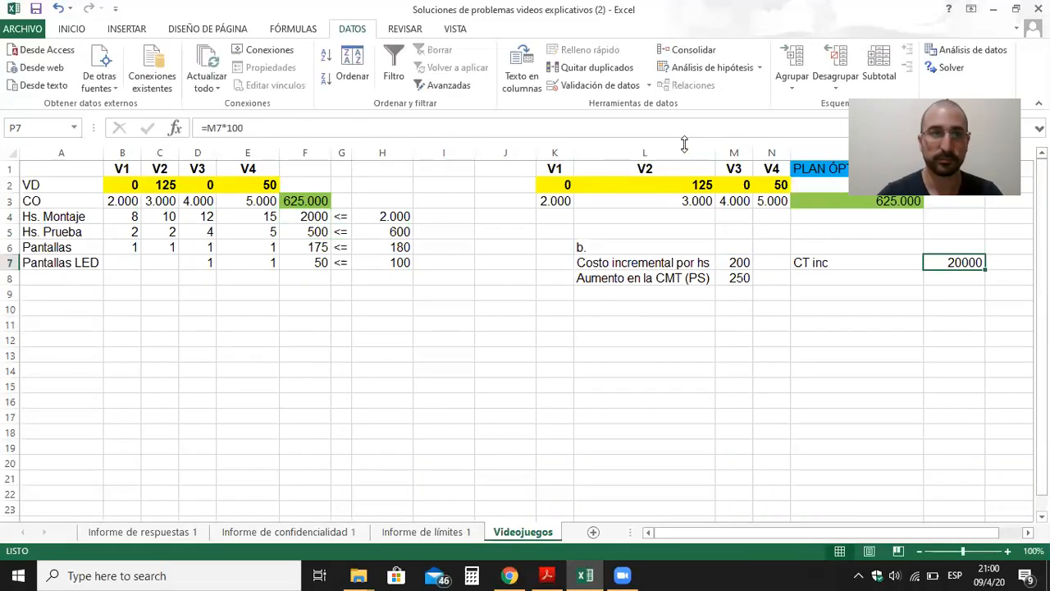
- Copy the number format of H4 to the incremental total cost in P7
{"action": "left_click", "coordinate": [386, 218]}
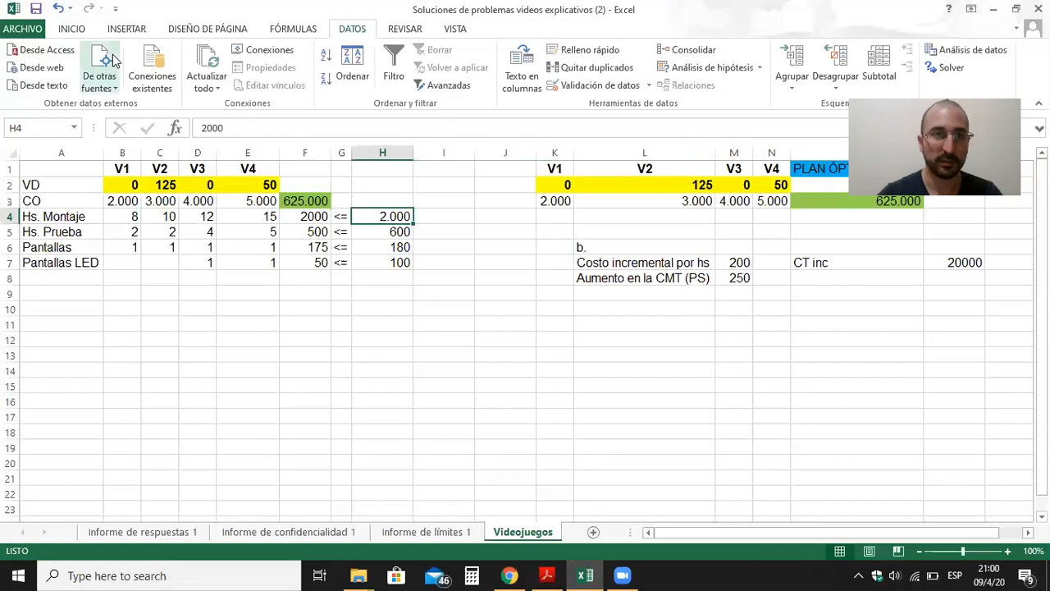
{"action": "left_click", "coordinate": [71, 29]}
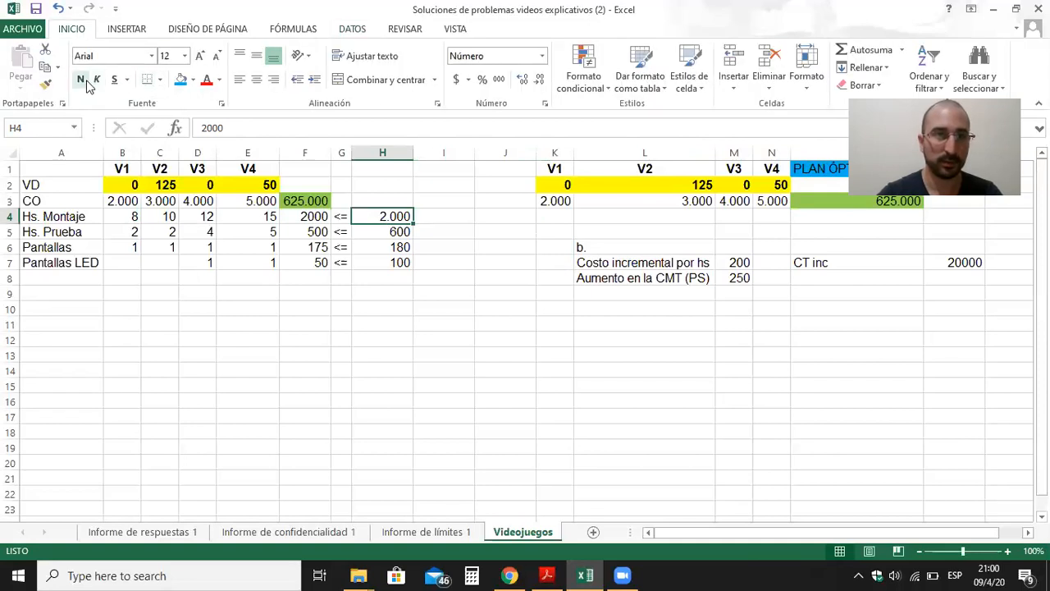
{"action": "left_click", "coordinate": [46, 84]}
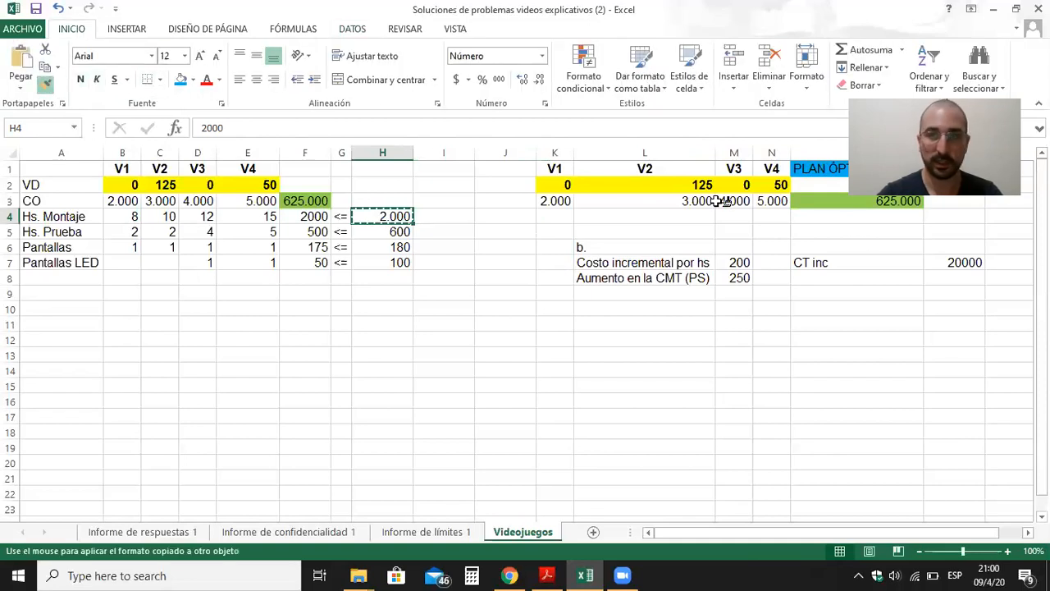
{"action": "left_click", "coordinate": [956, 262]}
{"action": "left_click", "coordinate": [841, 287]}
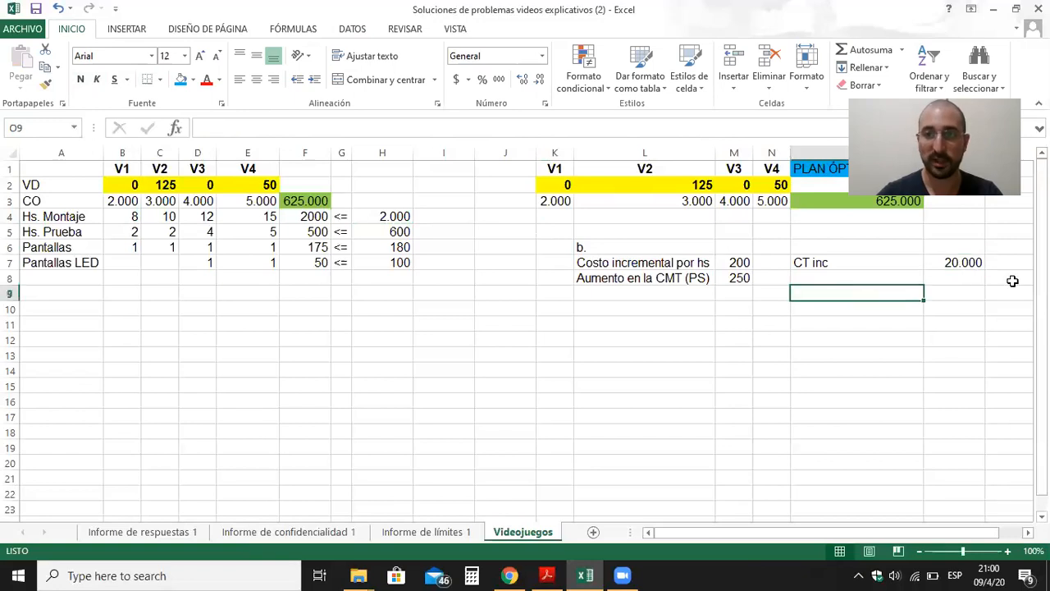
- Label the incremental total contribution margin in O8 as "CMT inc"
{"action": "left_click", "coordinate": [872, 276]}
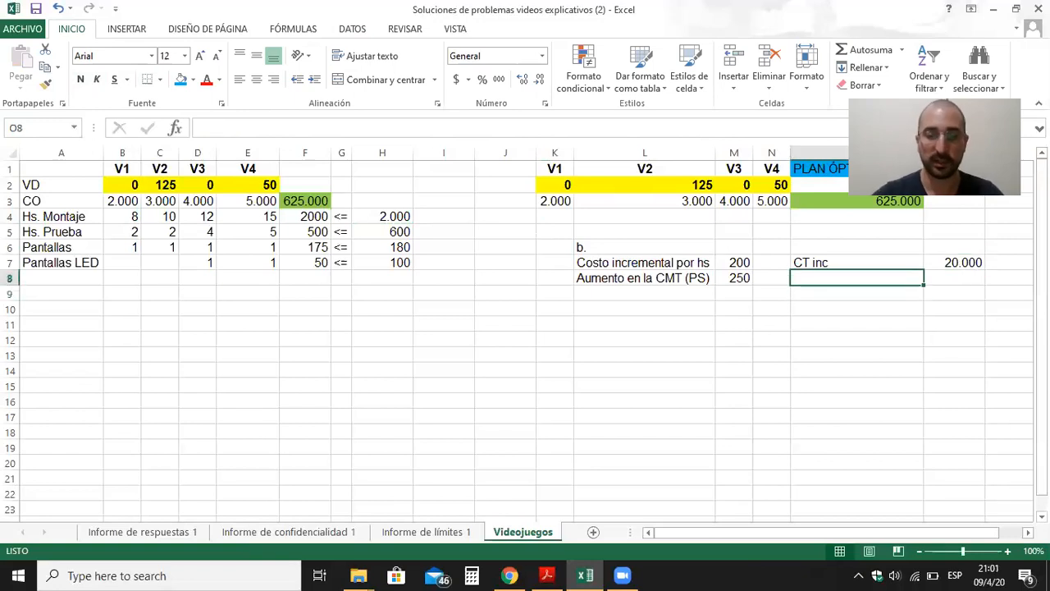
{"action": "type", "text": "CT inc"}
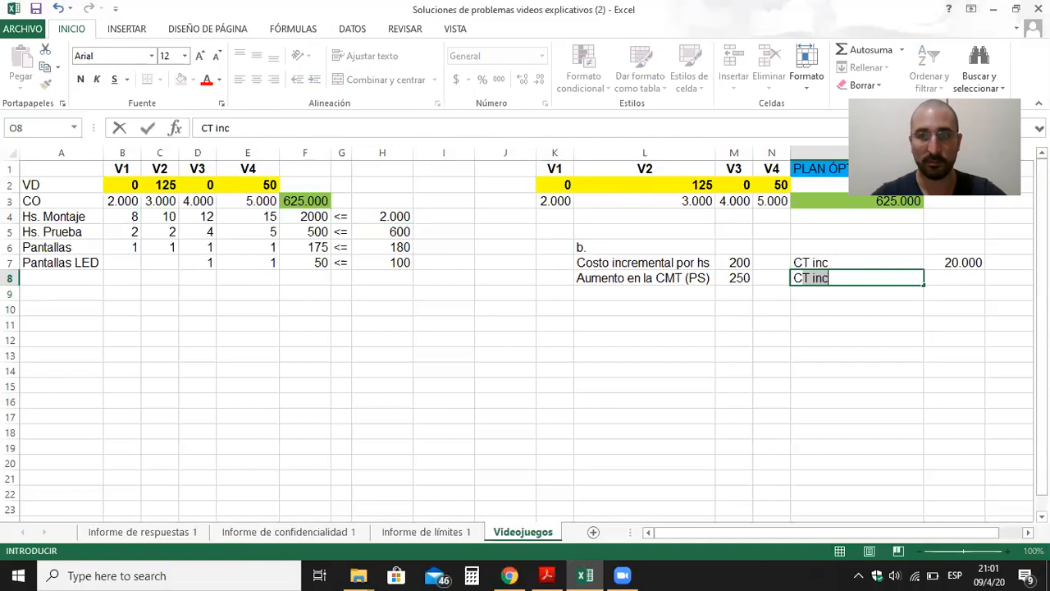
{"action": "key", "text": "Escape"}
{"action": "key", "text": "Up"}
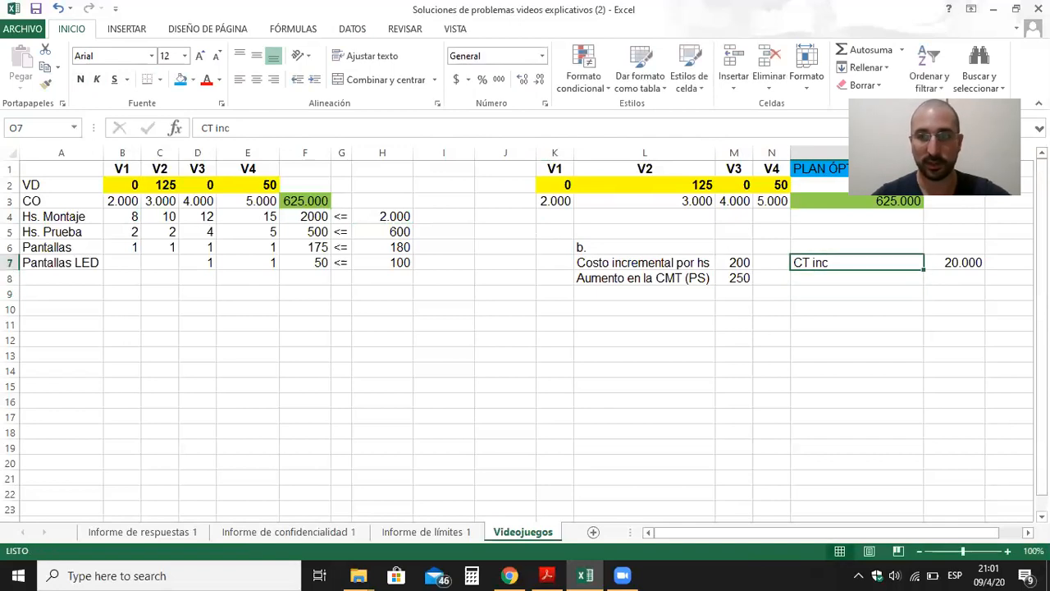
{"action": "key", "text": "Down"}
{"action": "type", "text": "CM"}
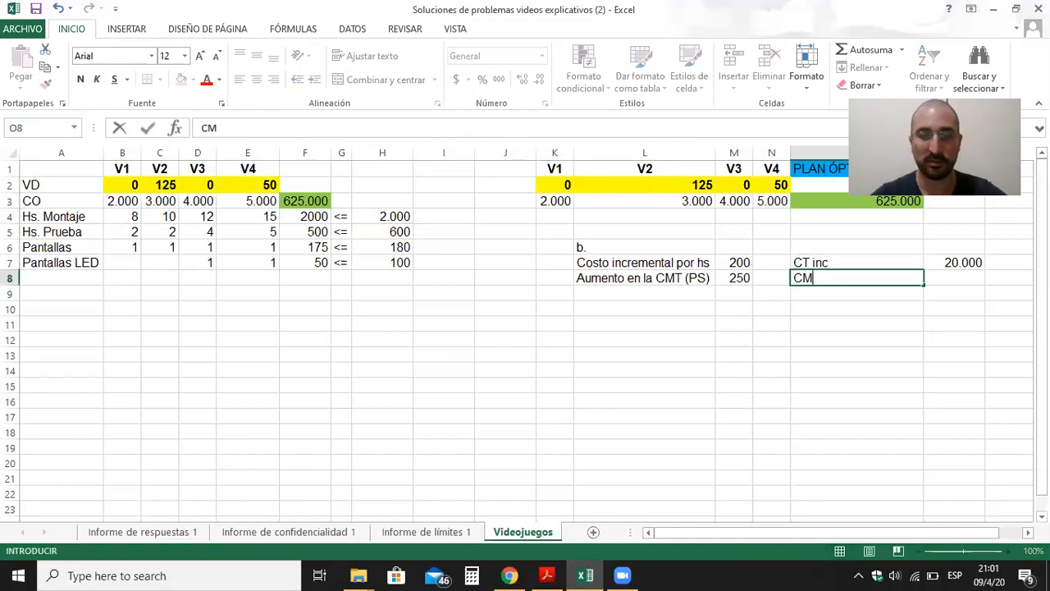
{"action": "type", "text": "T inc"}
{"action": "key", "text": "Return"}
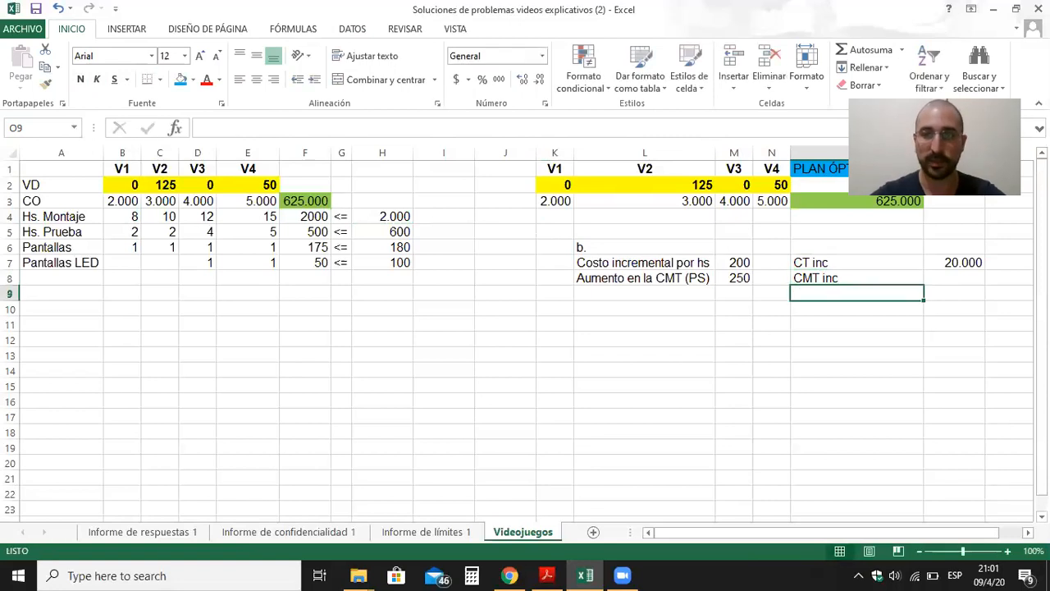
- Calculate the incremental contribution margin in P8 as =M8*100
{"action": "key", "text": "Up"}
{"action": "key", "text": "Right"}
{"action": "type", "text": "="}
{"action": "key", "text": "Left"}
{"action": "key", "text": "Left"}
{"action": "key", "text": "Left"}
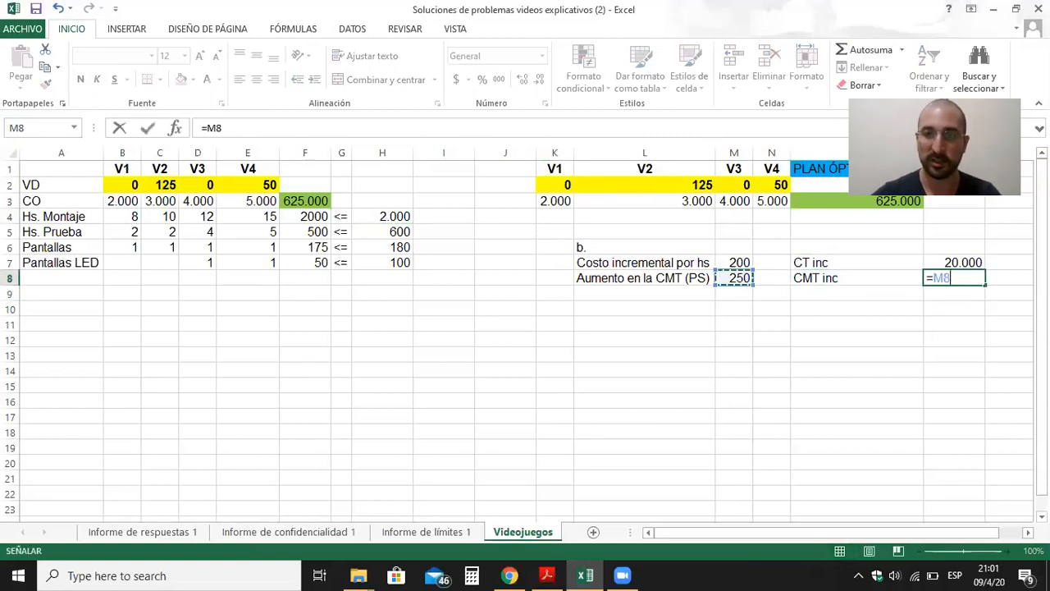
{"action": "type", "text": "*100"}
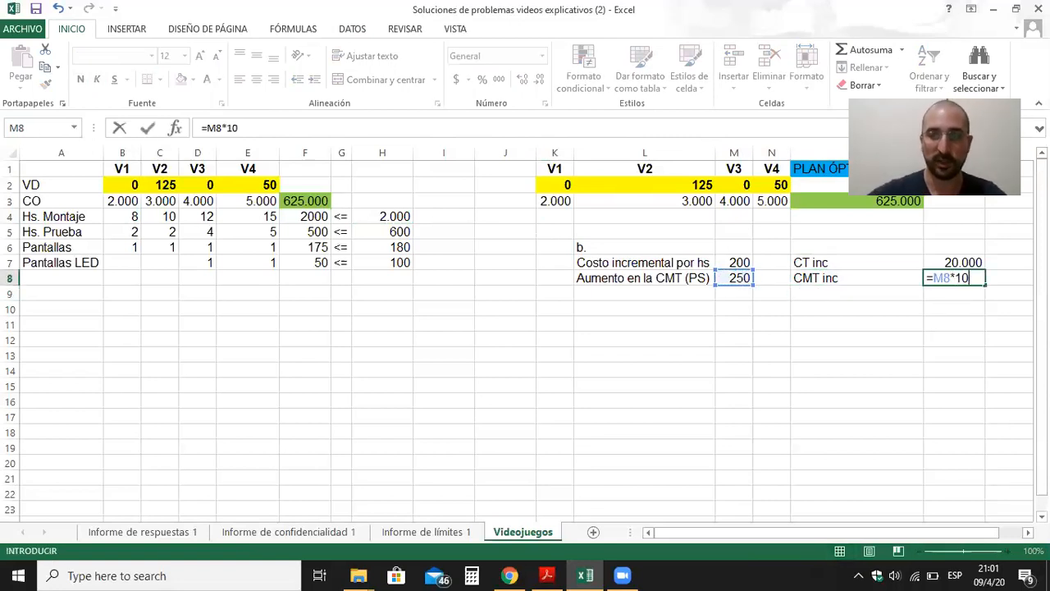
{"action": "key", "text": "Return"}
- Enter the label "Cambio neto" in O9
{"action": "key", "text": "Left"}
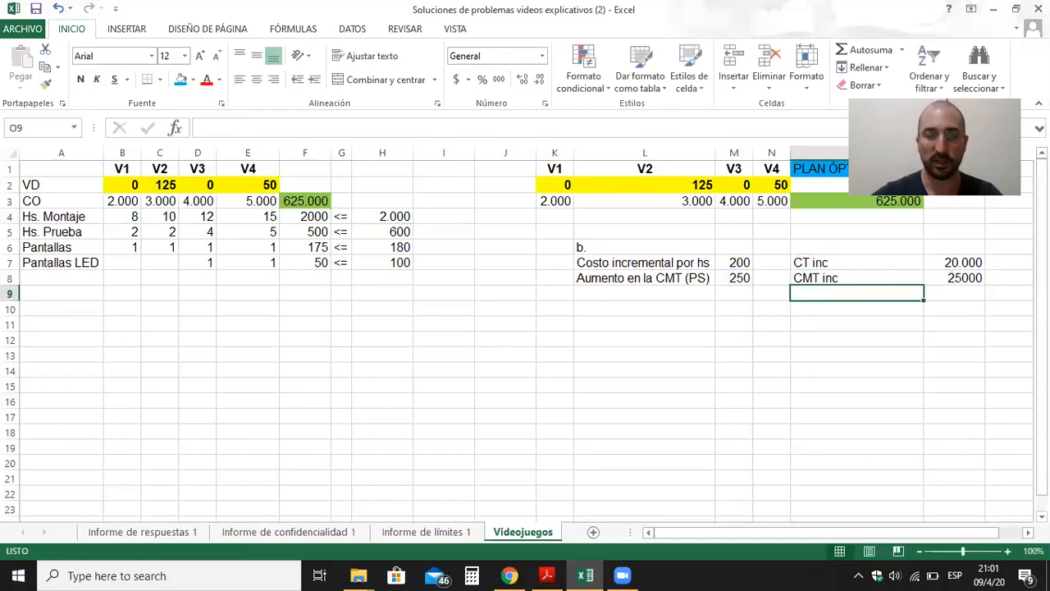
{"action": "type", "text": "Cambio neto"}
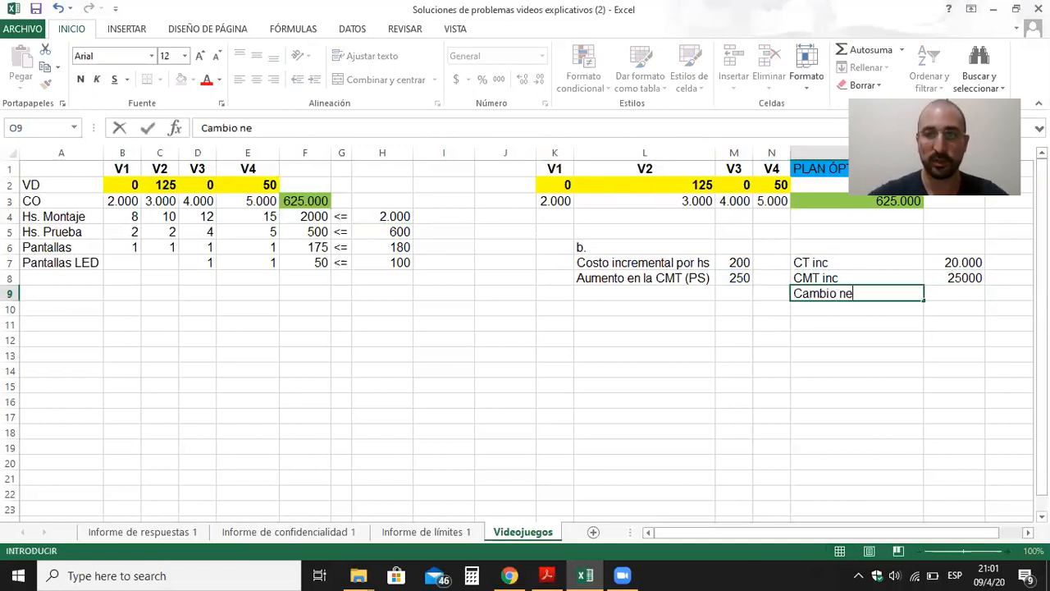
{"action": "key", "text": "Return"}
- Calculate the net change in P9 as =-P7+P8
{"action": "key", "text": "Right"}
{"action": "key", "text": "Up"}
{"action": "type", "text": "="}
{"action": "key", "text": "Up"}
{"action": "key", "text": "Up"}
{"action": "key", "text": "BackSpace"}
{"action": "key", "text": "BackSpace"}
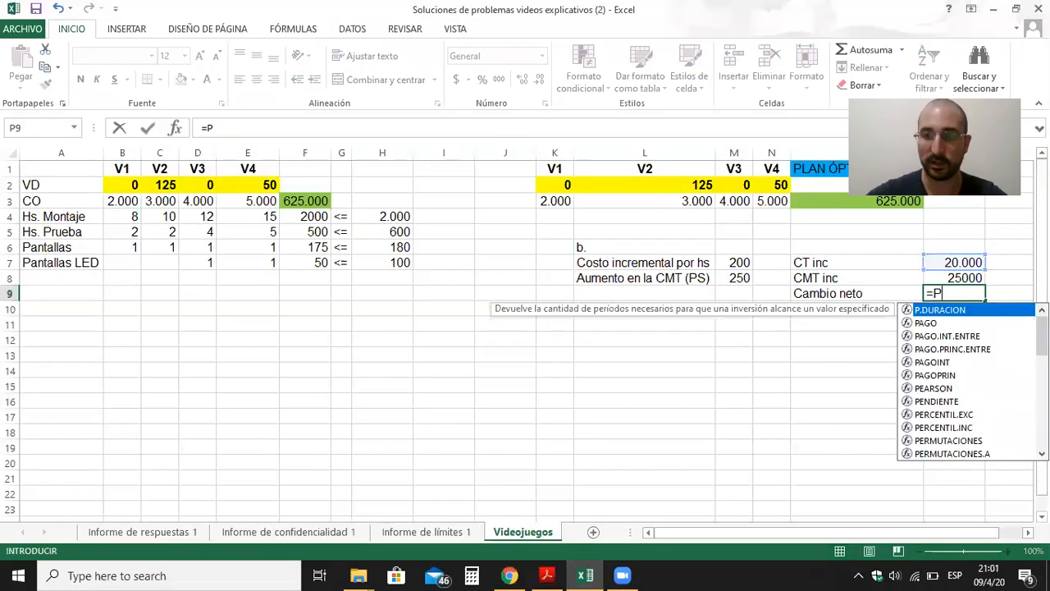
{"action": "type", "text": "-"}
{"action": "key", "text": "Up"}
{"action": "key", "text": "Up"}
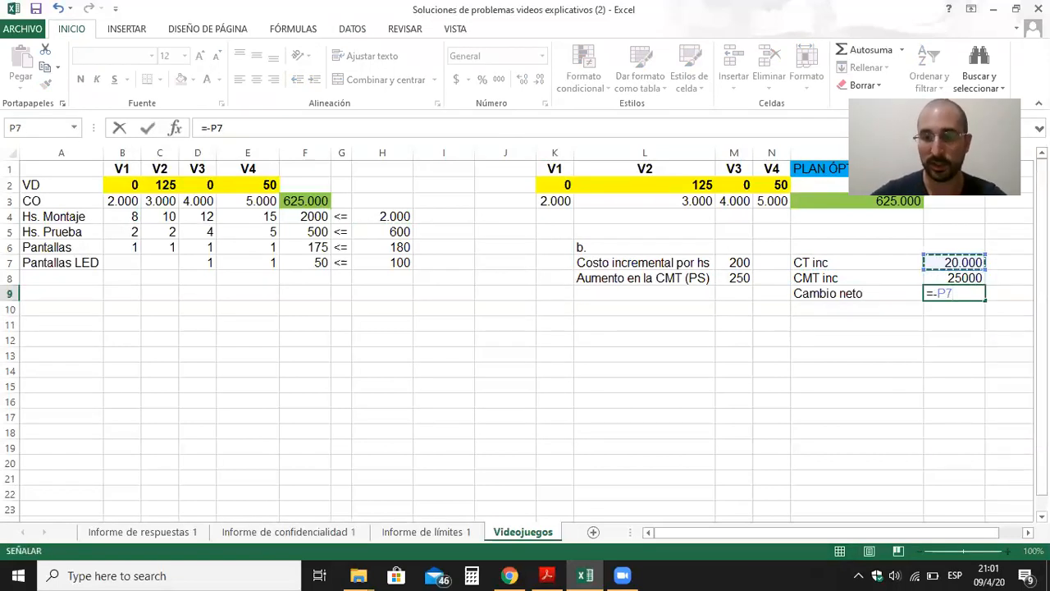
{"action": "type", "text": "+"}
{"action": "key", "text": "Up"}
{"action": "key", "text": "Return"}
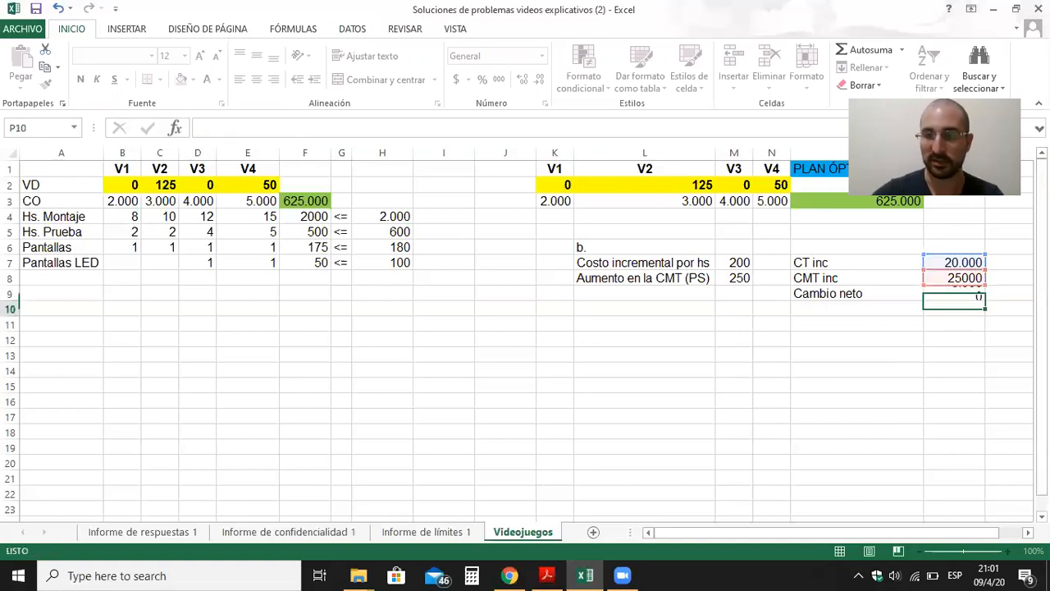
{"action": "key", "text": "Up"}
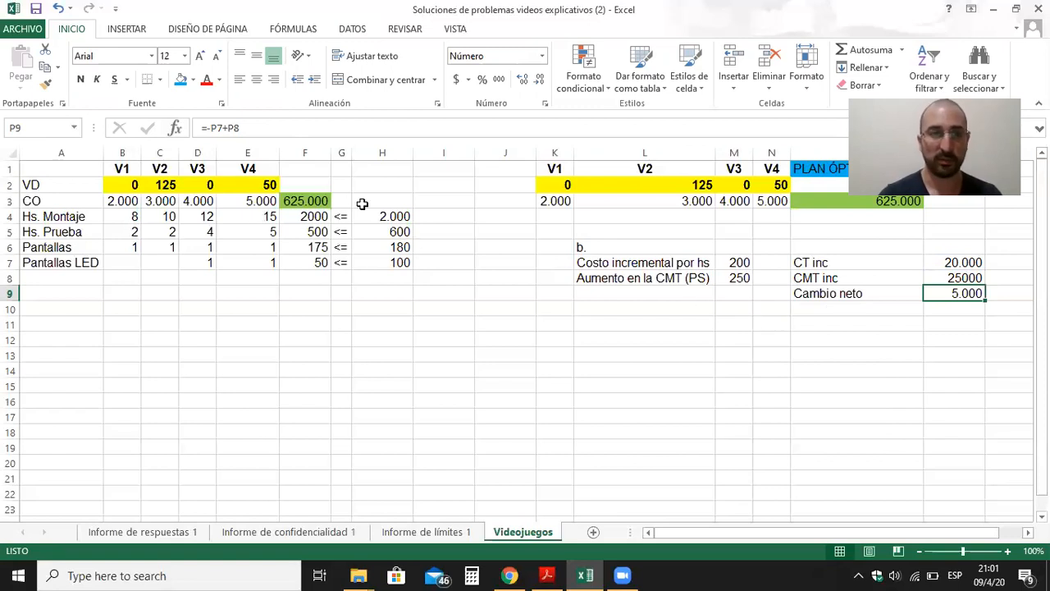
- Narrow column L to about the width of the neighbouring V3 and V4 columns and select the initial optimal value in O3
{"action": "left_click", "coordinate": [397, 232]}
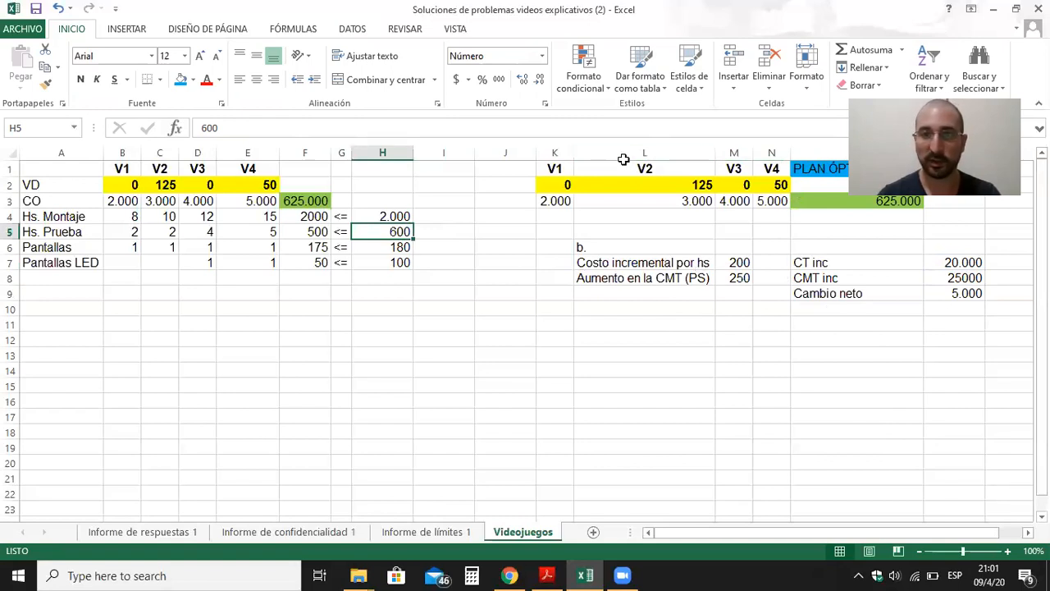
{"action": "left_click_drag", "start_coordinate": [716, 151], "coordinate": [622, 158]}
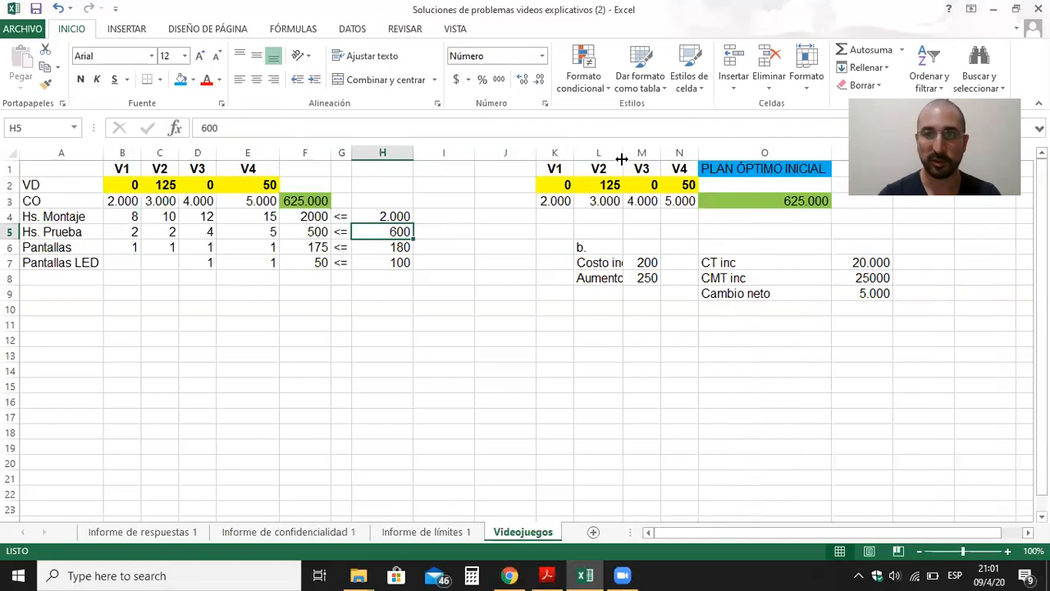
{"action": "left_click", "coordinate": [798, 203]}
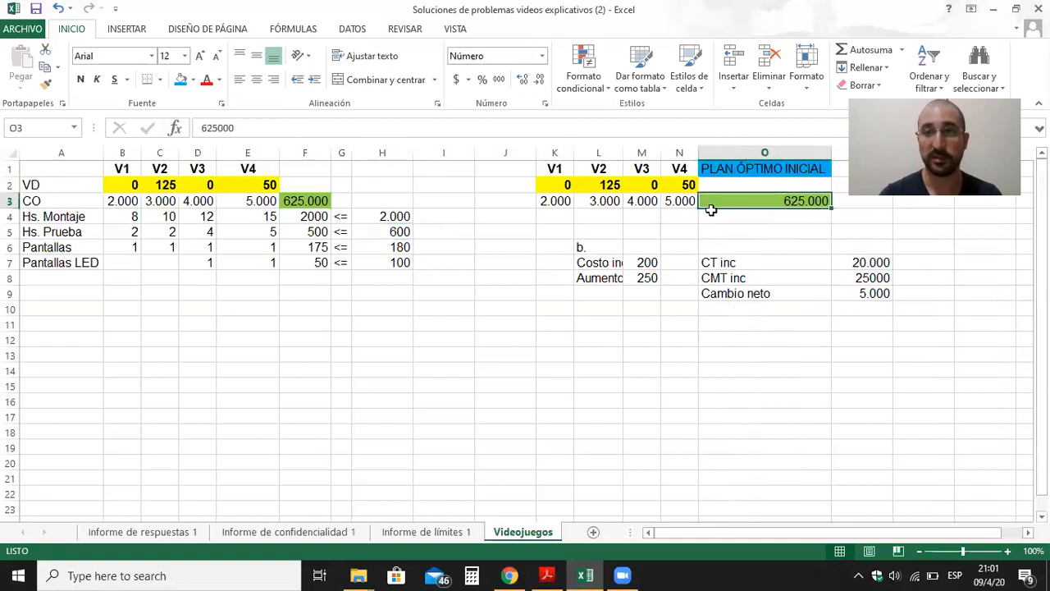
- Re-run Solver on the production model with the increased testing hours and keep the solution it finds
{"action": "left_click", "coordinate": [353, 31]}
{"action": "left_click", "coordinate": [943, 68]}
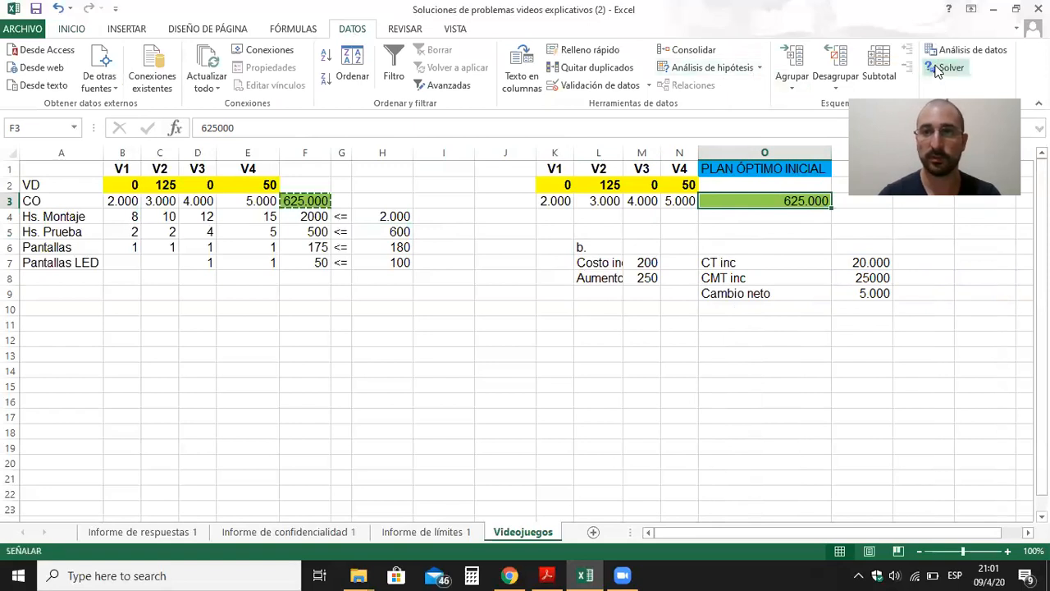
{"action": "left_click", "coordinate": [744, 423]}
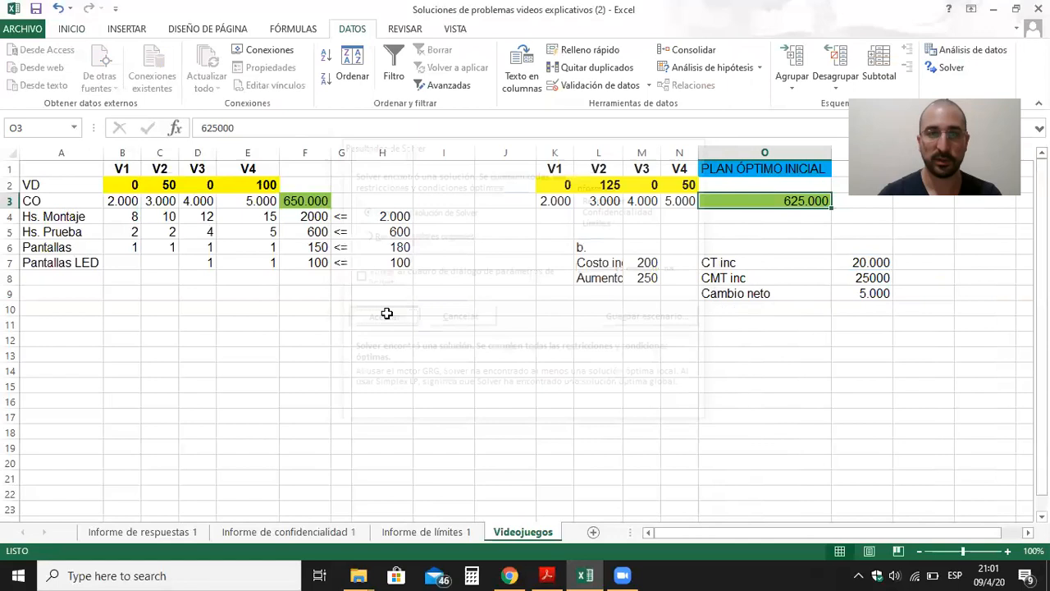
{"action": "left_click", "coordinate": [379, 319]}
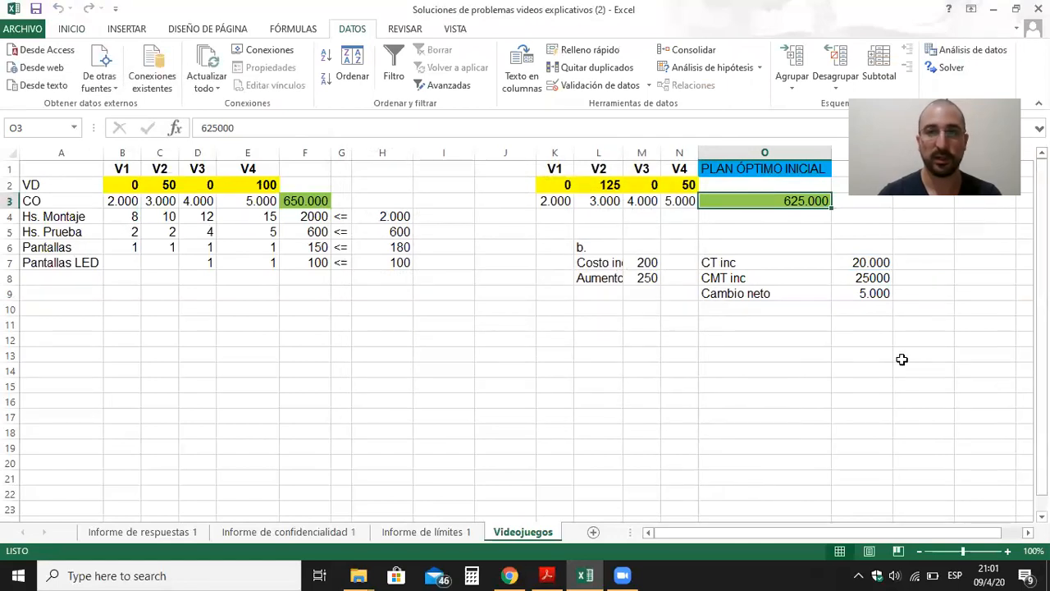
- Examine the available testing hours limit in H5 against the hours used in the re-solved plan
{"action": "left_click", "coordinate": [717, 310]}
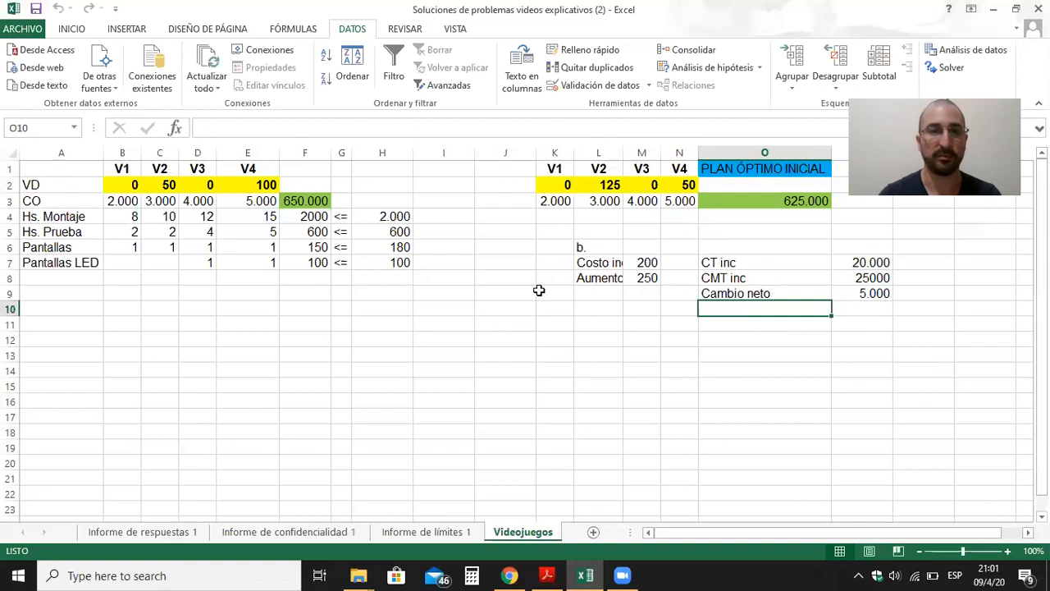
{"action": "key", "text": "Left"}
{"action": "key", "text": "Left"}
{"action": "key", "text": "Left"}
{"action": "key", "text": "Left"}
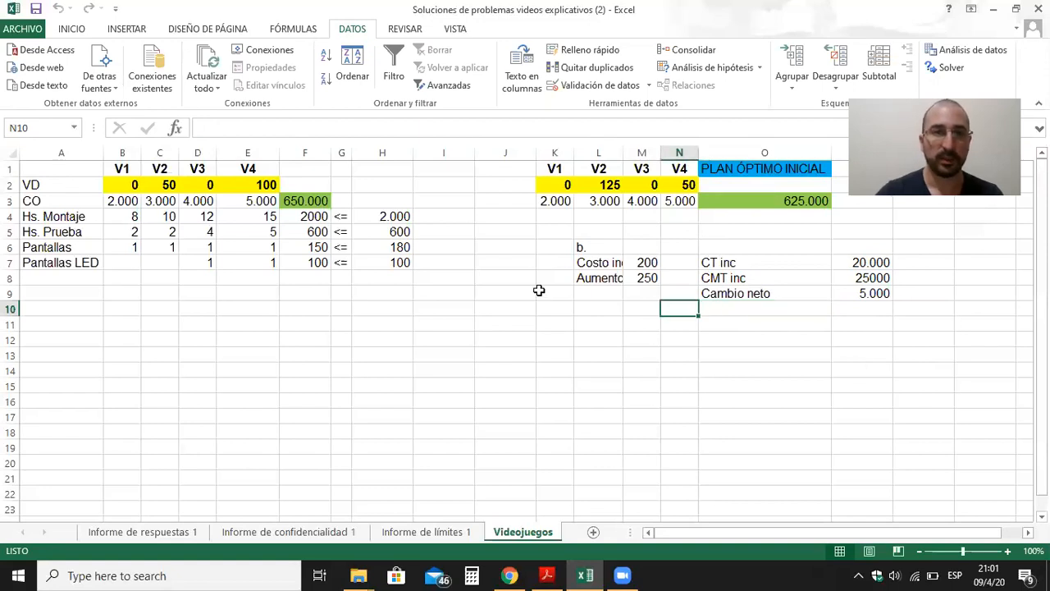
{"action": "key", "text": "Left"}
{"action": "key", "text": "Left"}
{"action": "key", "text": "Left"}
{"action": "key", "text": "Left"}
{"action": "key", "text": "Up"}
{"action": "key", "text": "Up"}
{"action": "key", "text": "Up"}
{"action": "key", "text": "Up"}
{"action": "key", "text": "Up"}
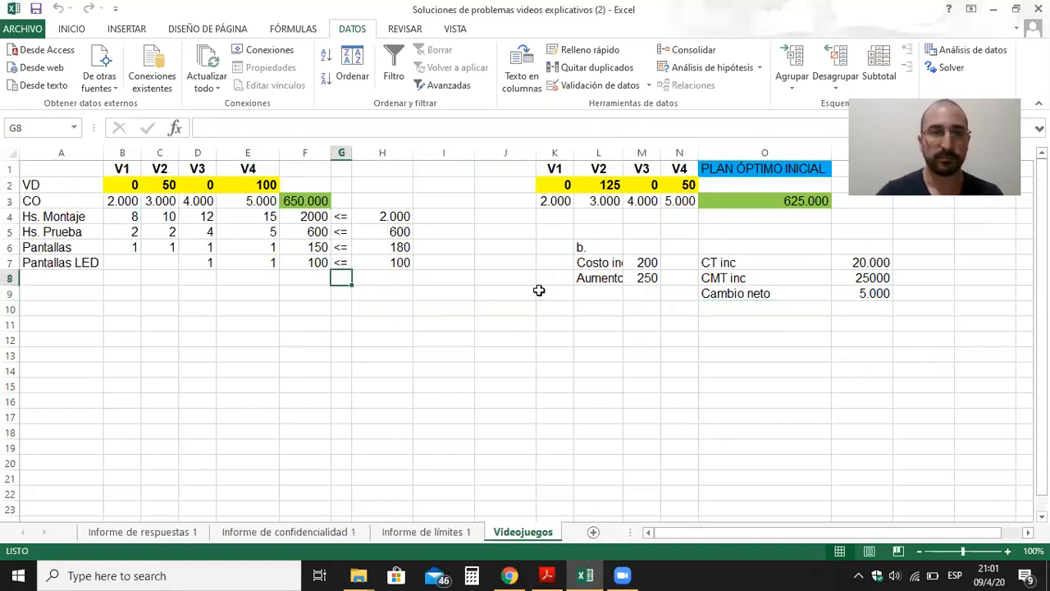
{"action": "key", "text": "Right"}
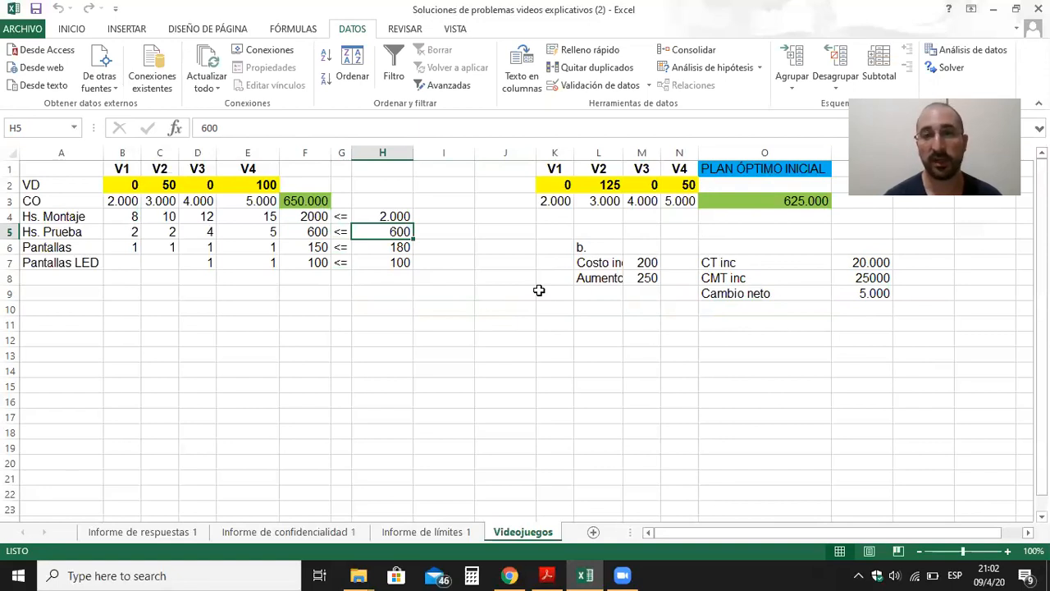
- Examine the incremental contribution margin formula in P8 for the additional testing hours
{"action": "key", "text": "Right"}
{"action": "key", "text": "Right"}
{"action": "key", "text": "Right"}
{"action": "key", "text": "Right"}
{"action": "key", "text": "Down"}
{"action": "key", "text": "Down"}
{"action": "key", "text": "Down"}
{"action": "key", "text": "Right"}
{"action": "key", "text": "Right"}
{"action": "key", "text": "Right"}
{"action": "key", "text": "Right"}
{"action": "key", "text": "Right"}
{"action": "key", "text": "Left"}
{"action": "key", "text": "Left"}
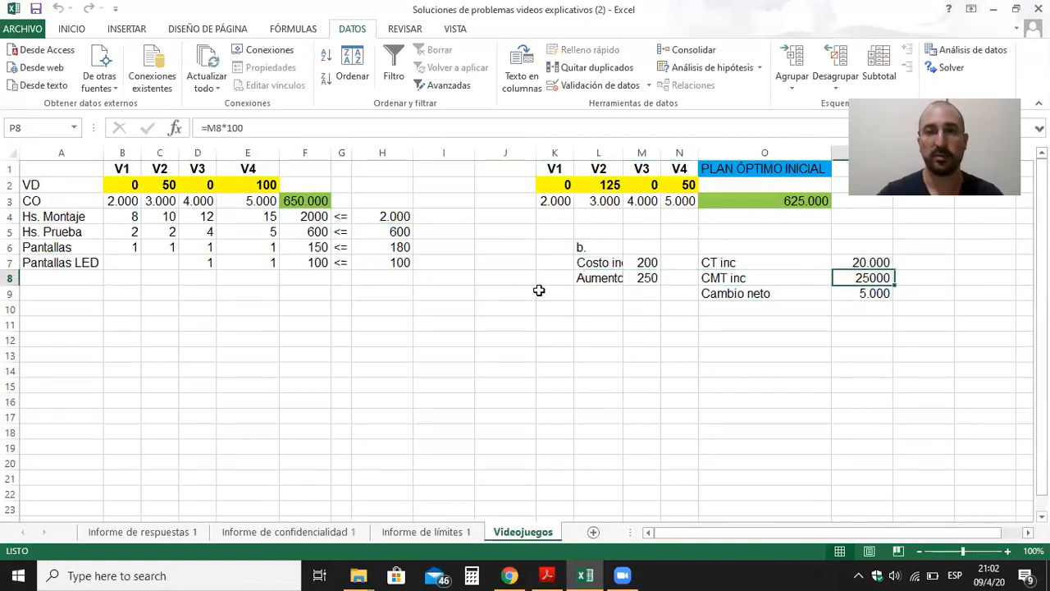
- Compare the initial optimal value in O3 with the objective in F3, and check the incremental cost and net change in P7 and P9
{"action": "left_click", "coordinate": [811, 201]}
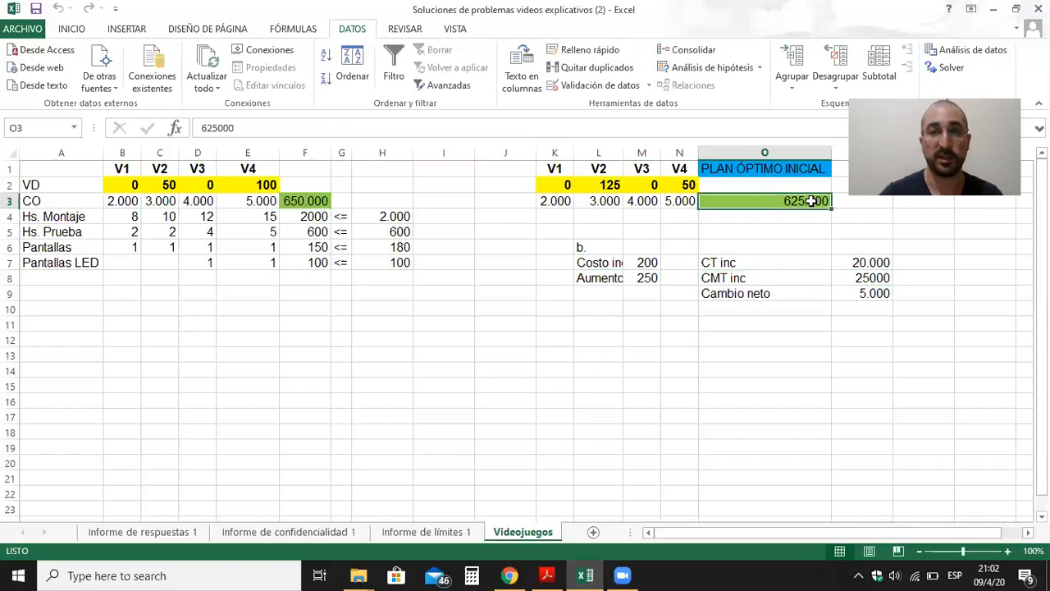
{"action": "left_click", "coordinate": [313, 201]}
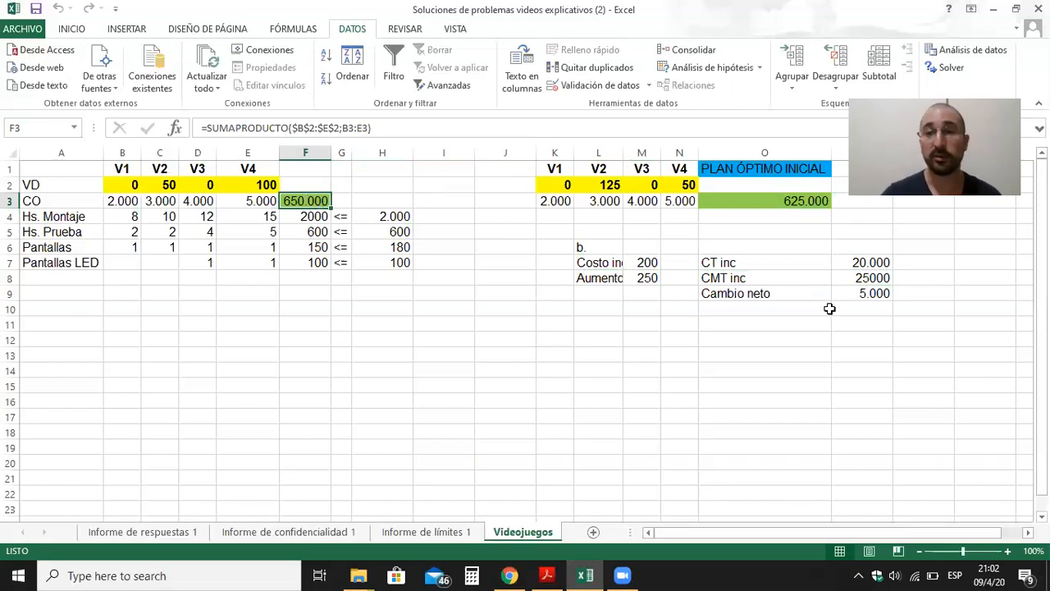
{"action": "left_click", "coordinate": [867, 265]}
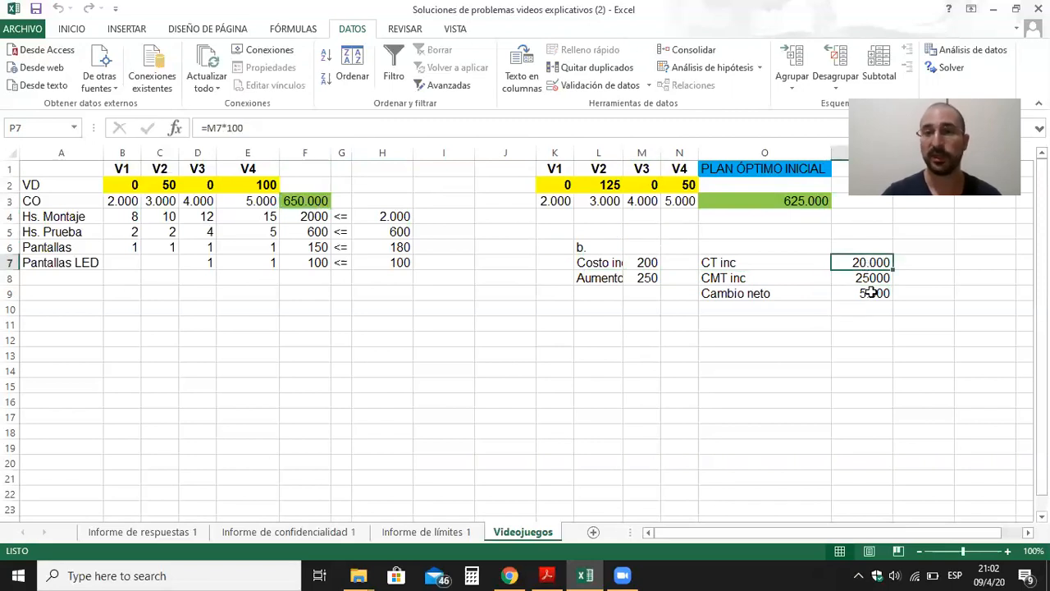
{"action": "left_click", "coordinate": [870, 292]}
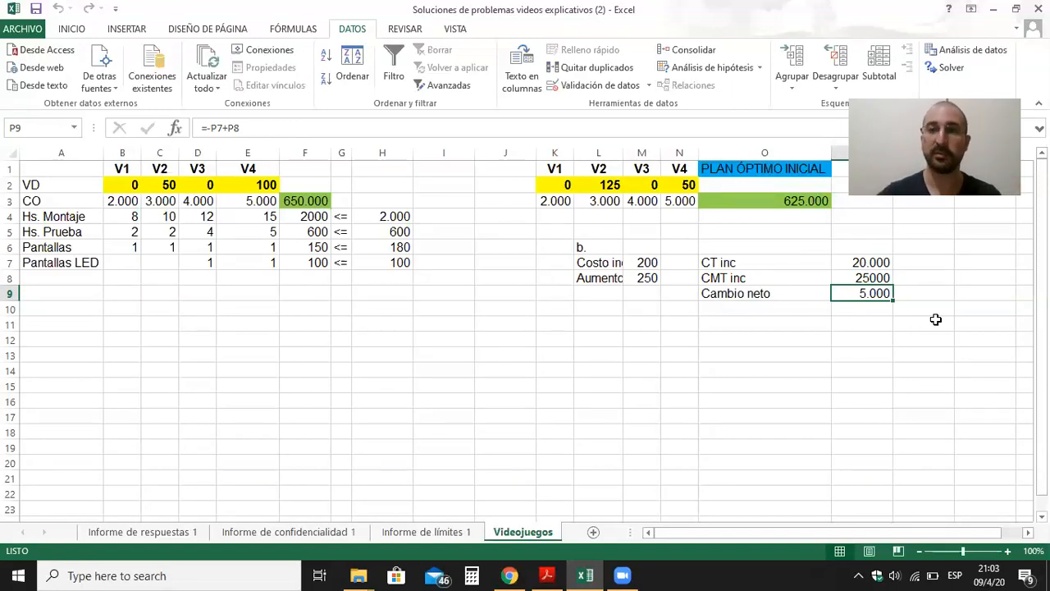
- Set the available testing hours limit in H5 to 620
{"action": "key", "text": "Left"}
{"action": "key", "text": "Left"}
{"action": "key", "text": "Left"}
{"action": "key", "text": "Left"}
{"action": "key", "text": "Left"}
{"action": "key", "text": "Left"}
{"action": "key", "text": "Left"}
{"action": "key", "text": "Left"}
{"action": "key", "text": "Up"}
{"action": "key", "text": "Up"}
{"action": "key", "text": "Up"}
{"action": "key", "text": "Up"}
{"action": "type", "text": "620"}
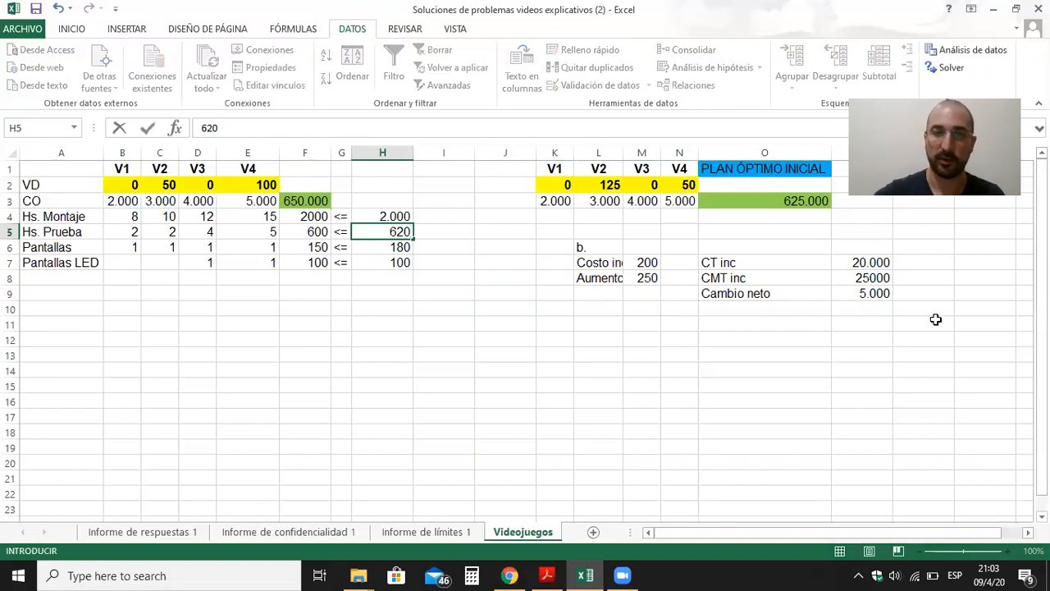
- Confirm 620 as the available Hs. Prueba and change the CT inc formula in P7 to =M7*120
{"action": "key", "text": "Return"}
{"action": "key", "text": "Down"}
{"action": "key", "text": "Right"}
{"action": "key", "text": "Right"}
{"action": "key", "text": "Right"}
{"action": "key", "text": "Right"}
{"action": "key", "text": "Right"}
{"action": "key", "text": "Right"}
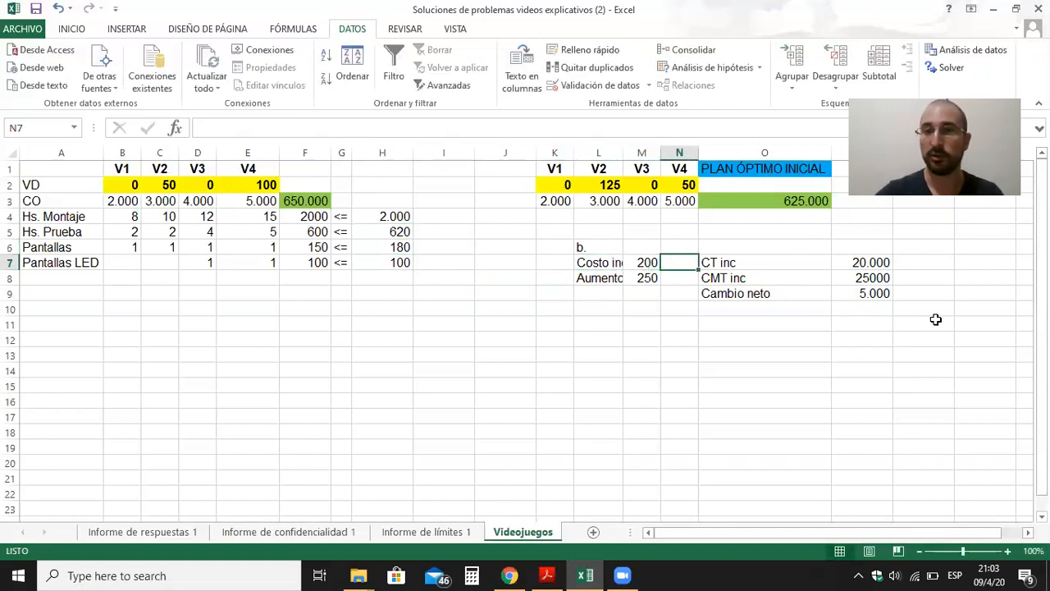
{"action": "key", "text": "Right"}
{"action": "key", "text": "Right"}
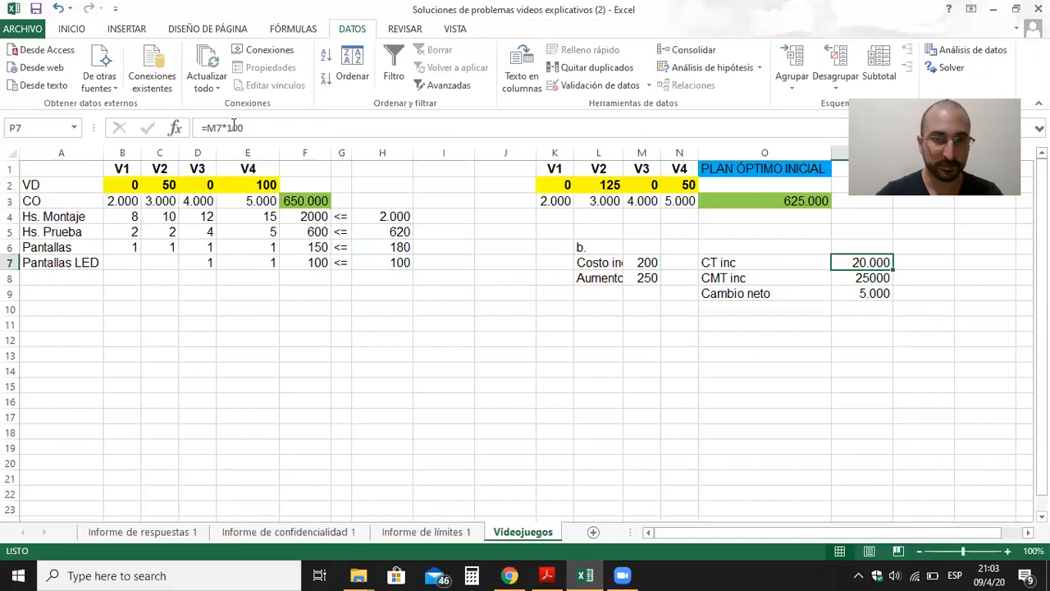
{"action": "left_click", "coordinate": [266, 128]}
{"action": "left_click", "coordinate": [266, 127]}
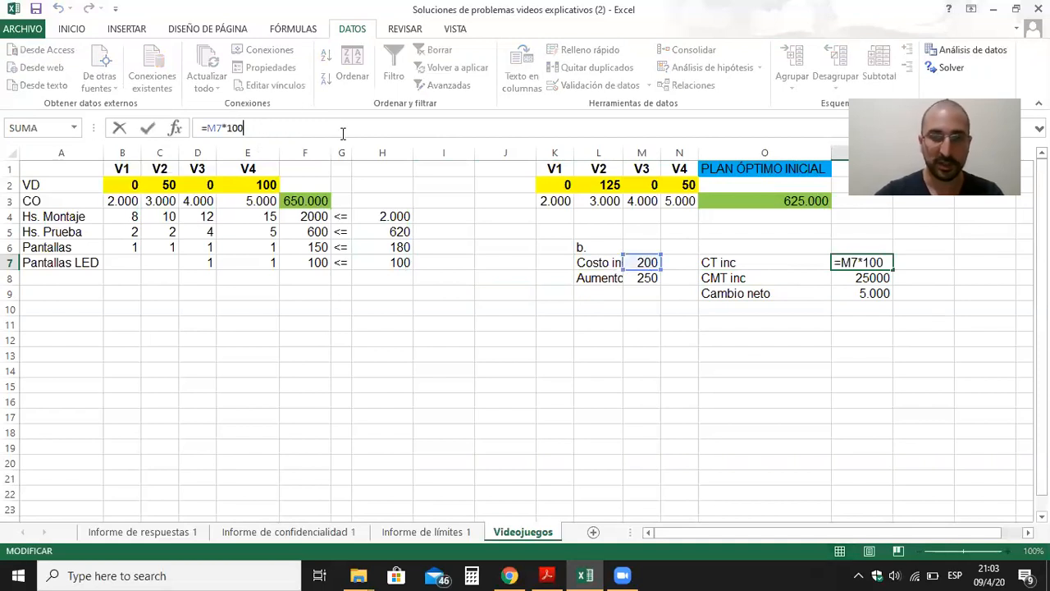
{"action": "key", "text": "BackSpace"}
{"action": "key", "text": "BackSpace"}
{"action": "type", "text": "20"}
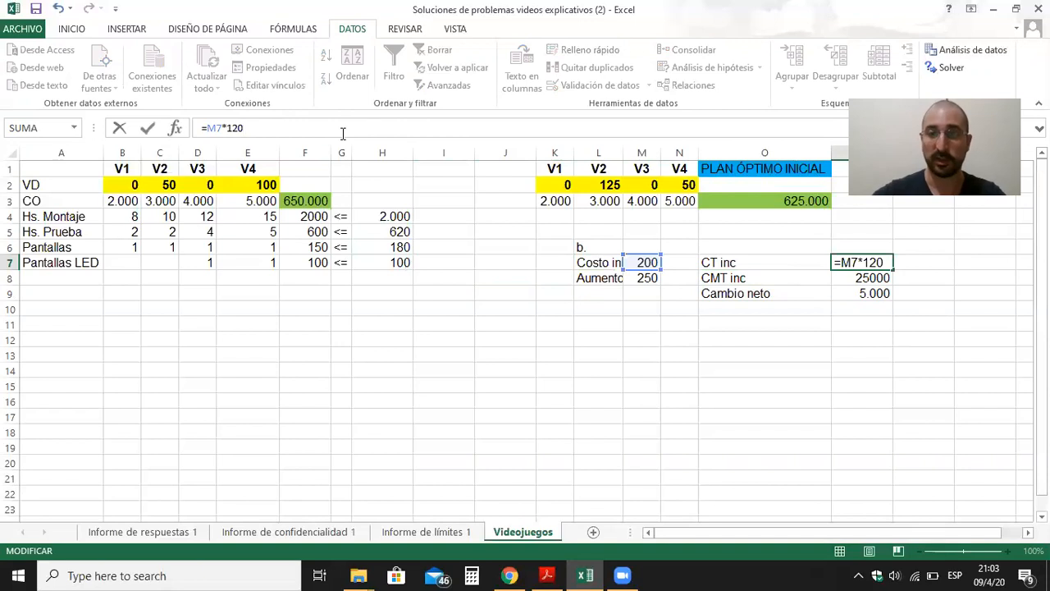
{"action": "key", "text": "Return"}
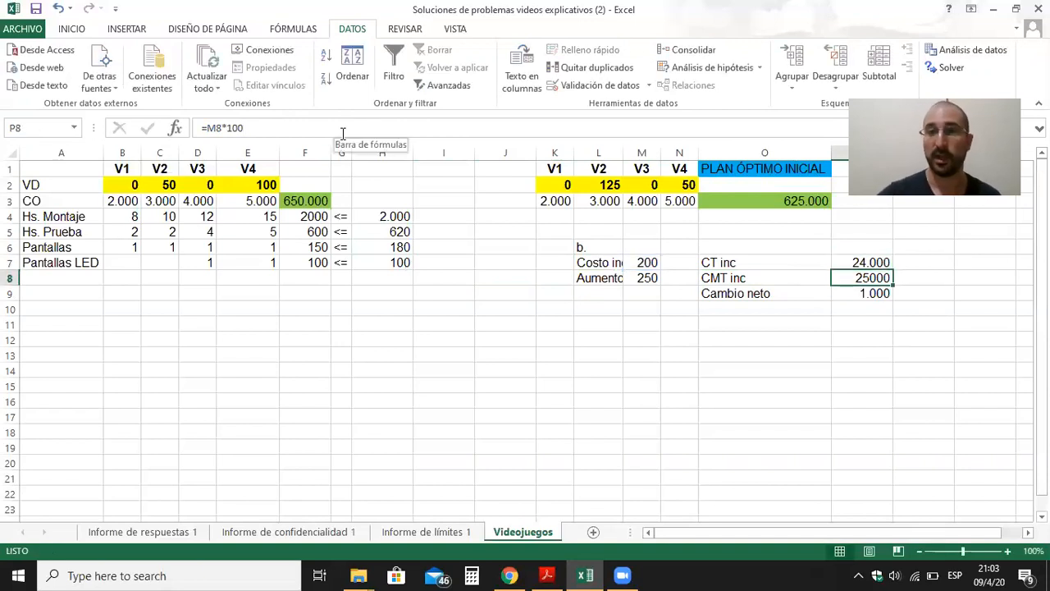
- Clear the CMT inc amount in P8 and the Aumento en la CMT value in M8
{"action": "key", "text": "Delete"}
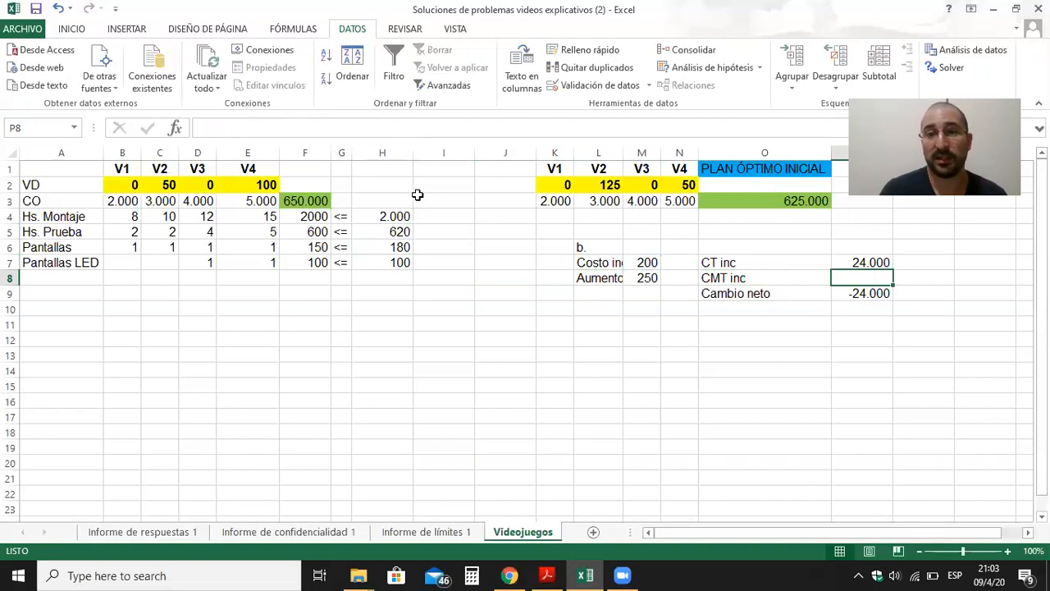
{"action": "left_click", "coordinate": [644, 282]}
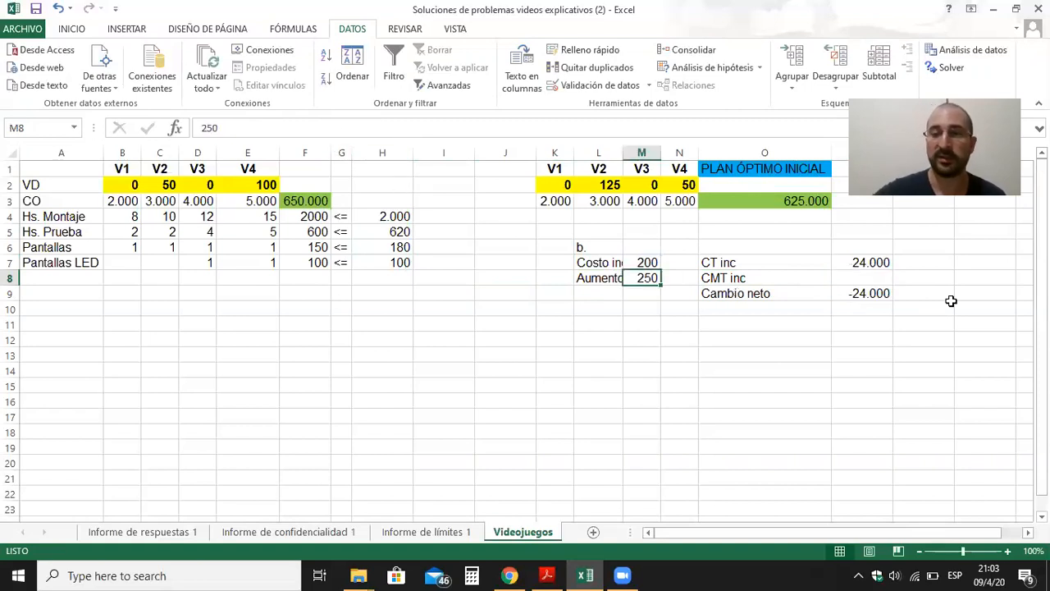
{"action": "key", "text": "Delete"}
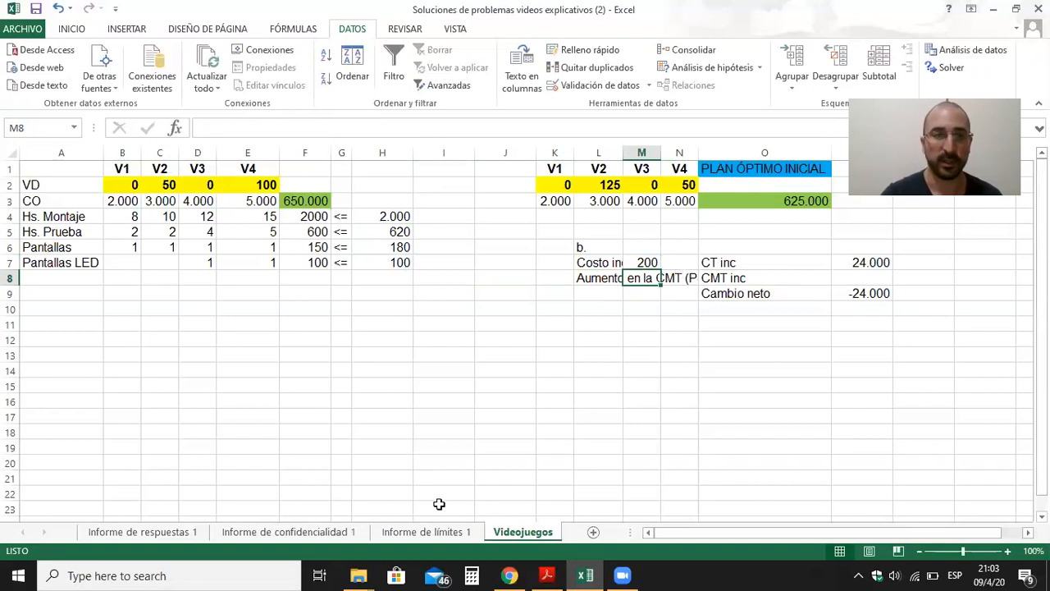
- Solve the production model with Solver, keep the solution, and check the Hs. Prueba usage and the total CO contribution
{"action": "left_click", "coordinate": [950, 67]}
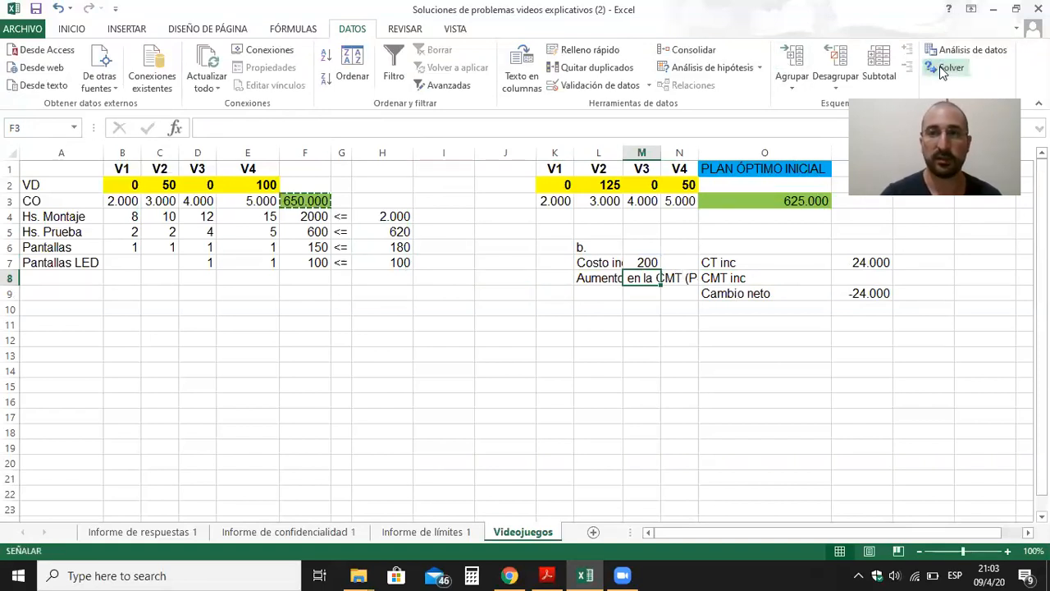
{"action": "left_click", "coordinate": [743, 423]}
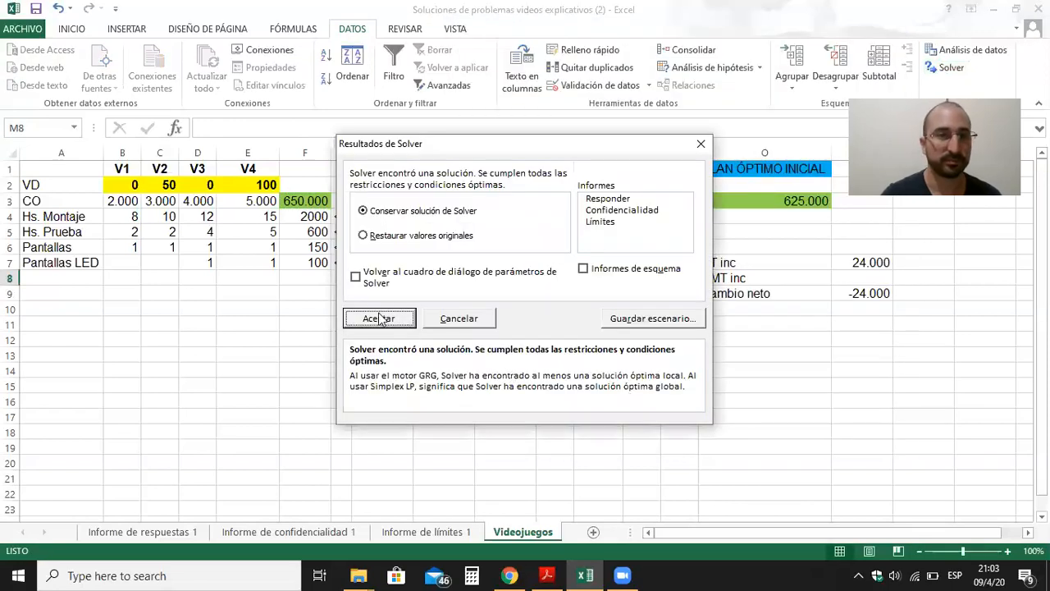
{"action": "left_click", "coordinate": [376, 318]}
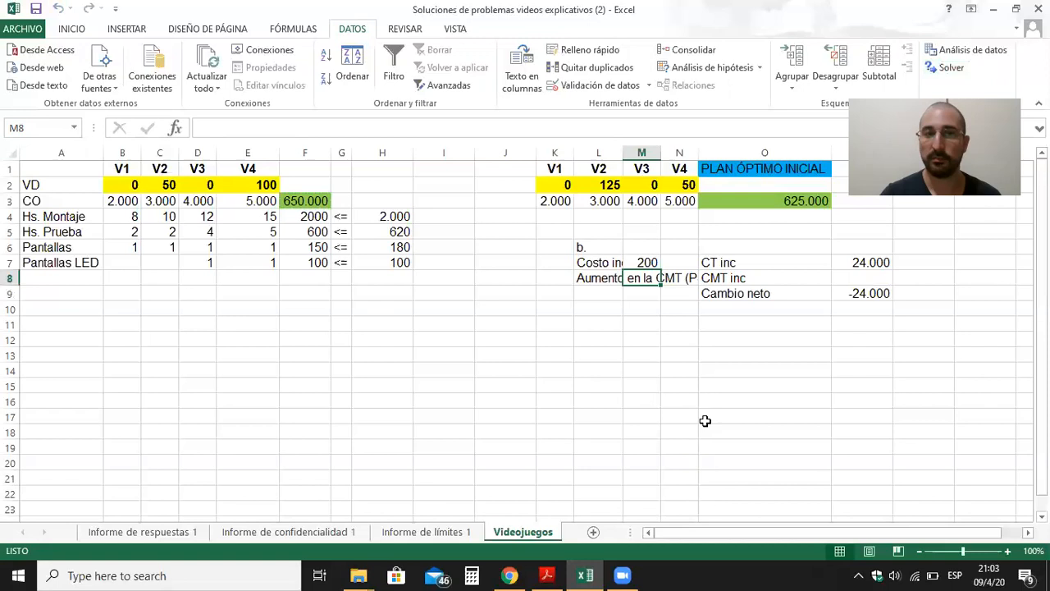
{"action": "left_click", "coordinate": [322, 232]}
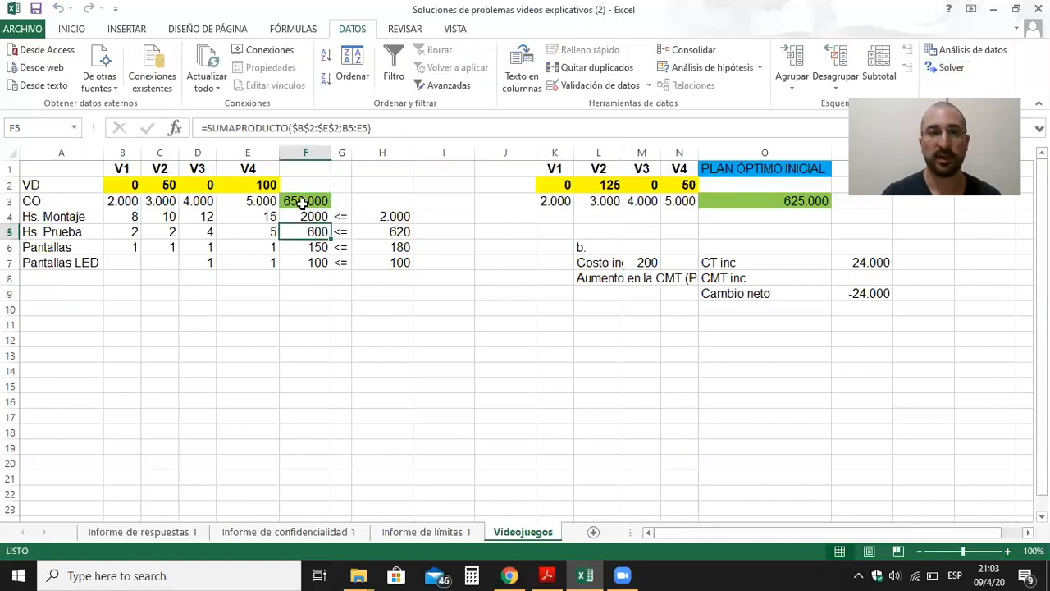
{"action": "left_click", "coordinate": [296, 200]}
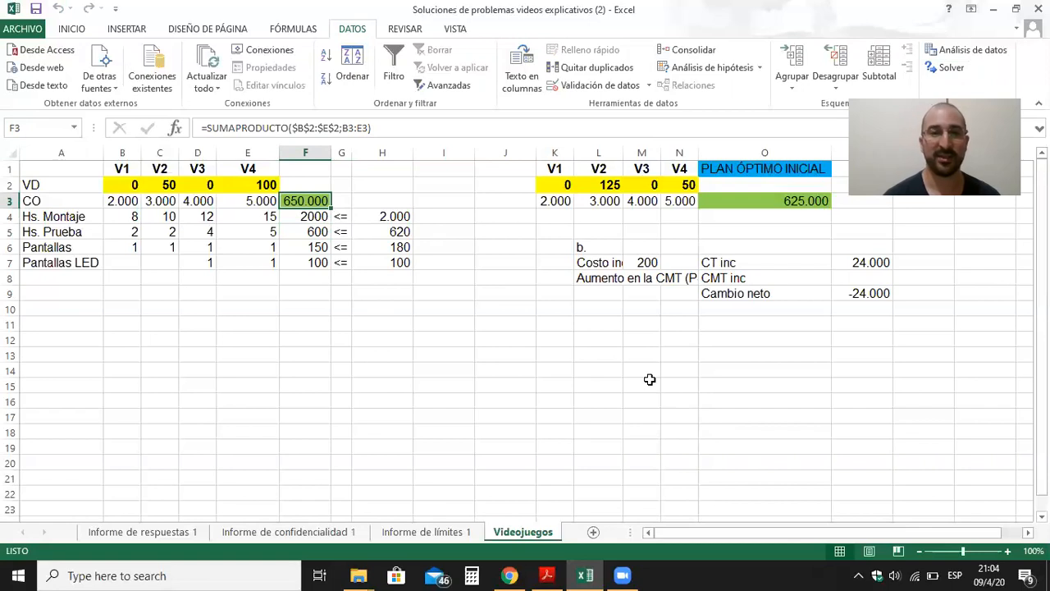
- Enter 25000 as the CMT inc amount in P8 and check the Cambio neto formula below it
{"action": "key", "text": "Right"}
{"action": "key", "text": "Down"}
{"action": "key", "text": "Right"}
{"action": "key", "text": "Right"}
{"action": "key", "text": "Right"}
{"action": "key", "text": "Down"}
{"action": "key", "text": "Down"}
{"action": "key", "text": "Right"}
{"action": "key", "text": "Down"}
{"action": "key", "text": "Down"}
{"action": "key", "text": "Right"}
{"action": "key", "text": "Right"}
{"action": "key", "text": "Right"}
{"action": "key", "text": "Right"}
{"action": "key", "text": "Right"}
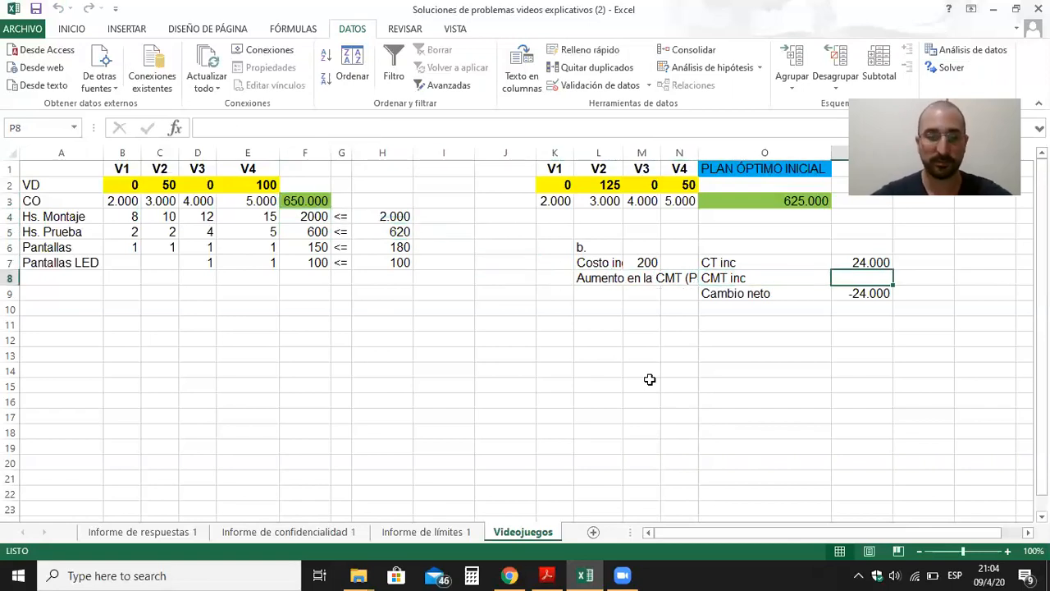
{"action": "type", "text": "25000"}
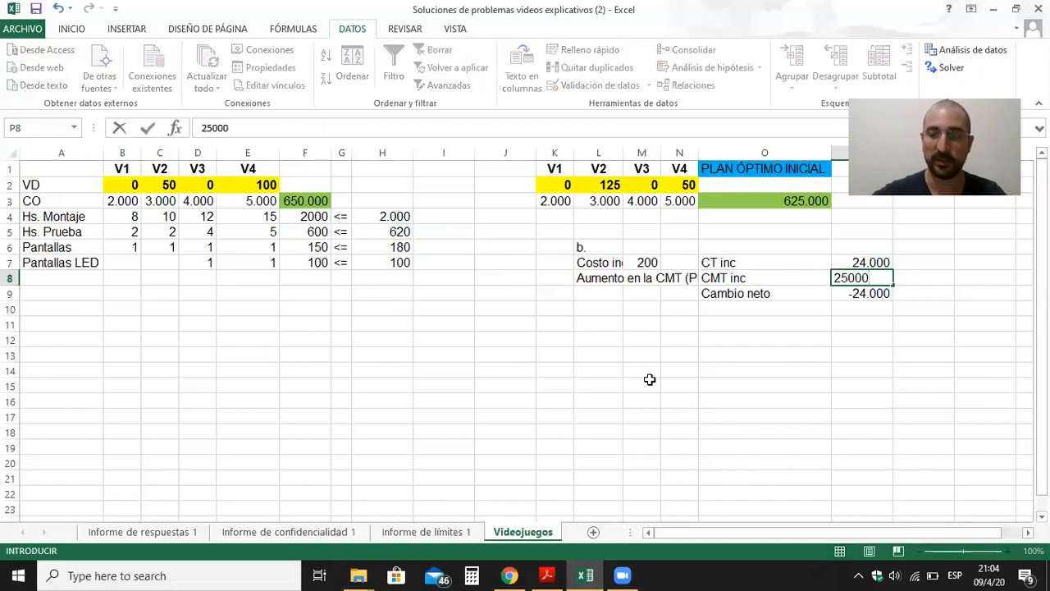
{"action": "key", "text": "Return"}
{"action": "key", "text": "Up"}
{"action": "key", "text": "Down"}
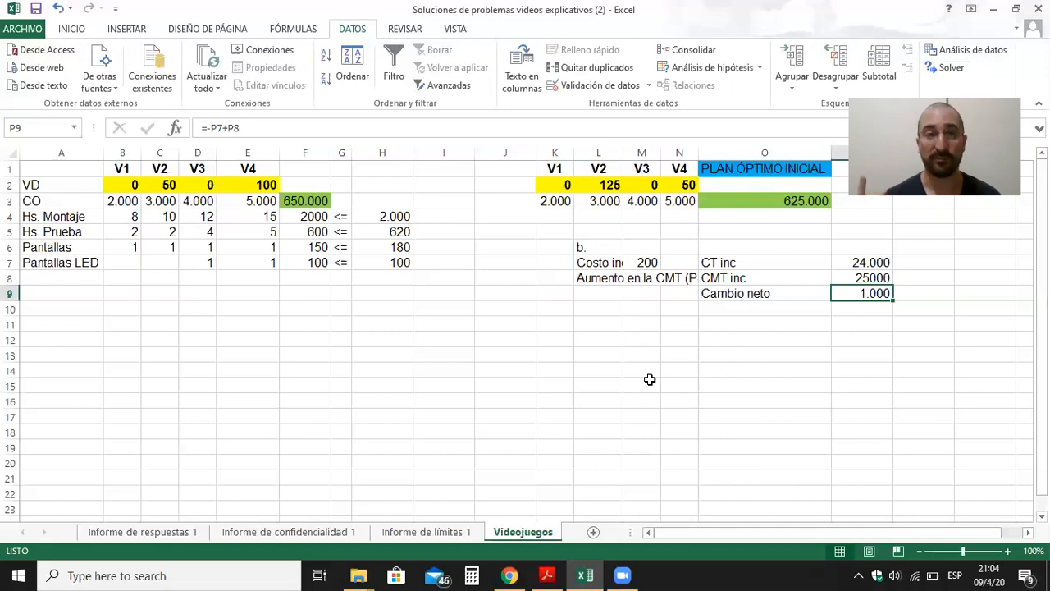
- Examine the used and available amounts in the Hs. Prueba, Hs. Montaje and Pantallas LED constraint rows
{"action": "left_click_drag", "start_coordinate": [308, 233], "coordinate": [370, 226]}
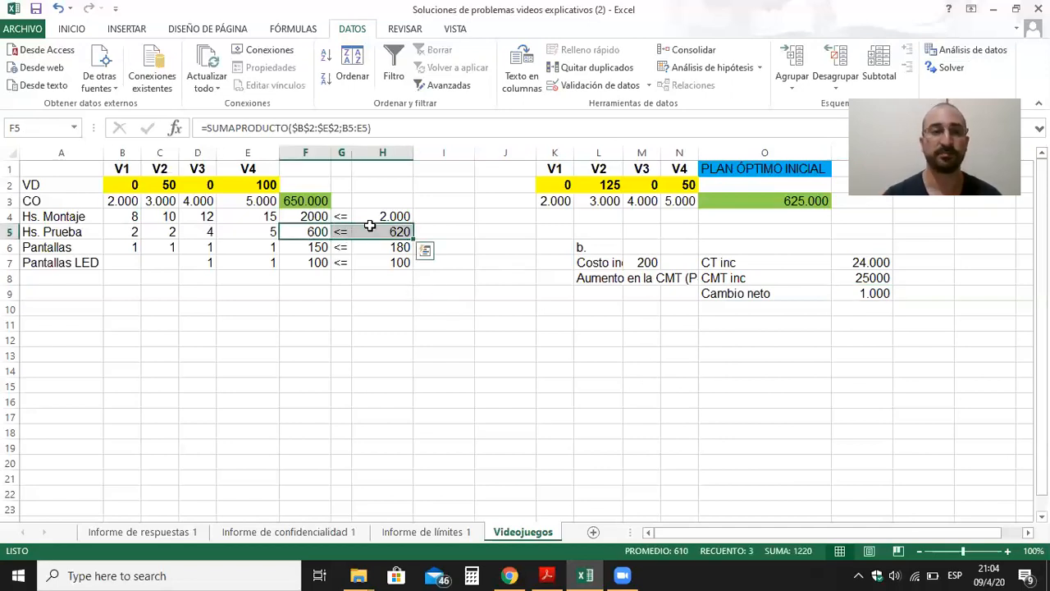
{"action": "left_click", "coordinate": [10, 232]}
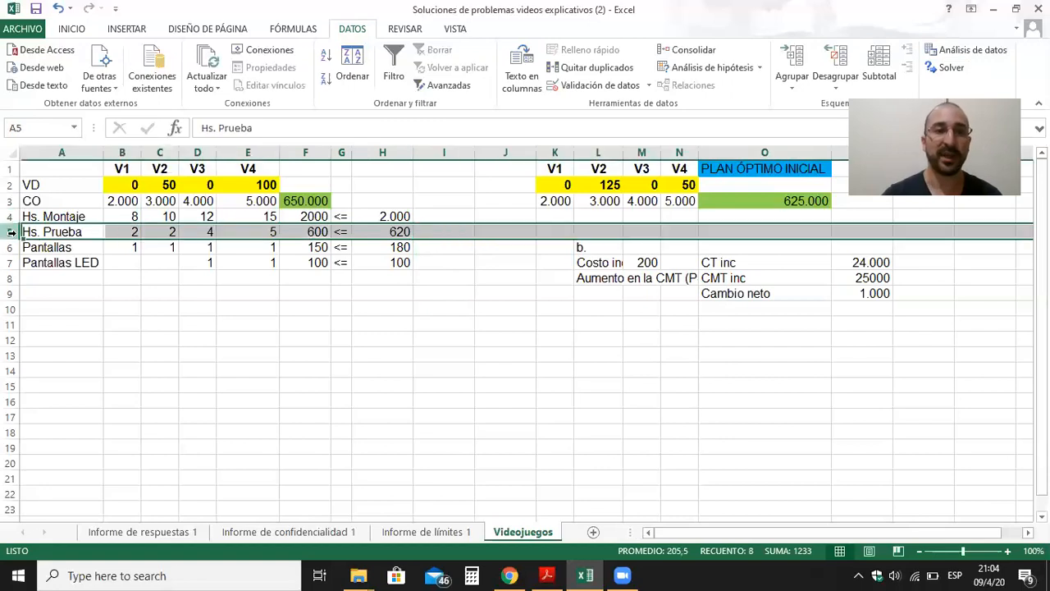
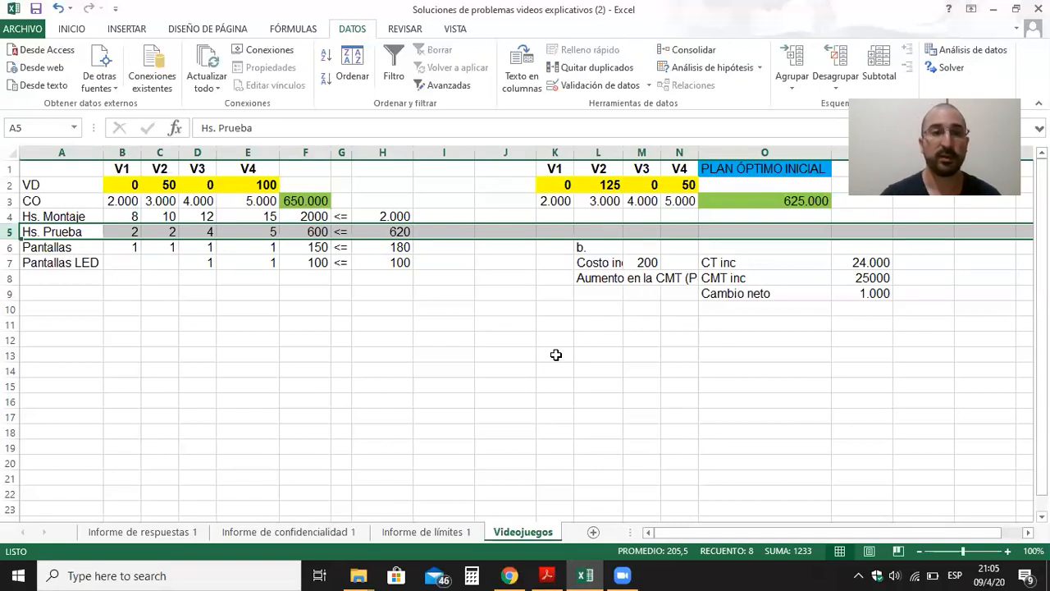
{"action": "left_click", "coordinate": [10, 217]}
{"action": "left_click", "coordinate": [10, 262]}
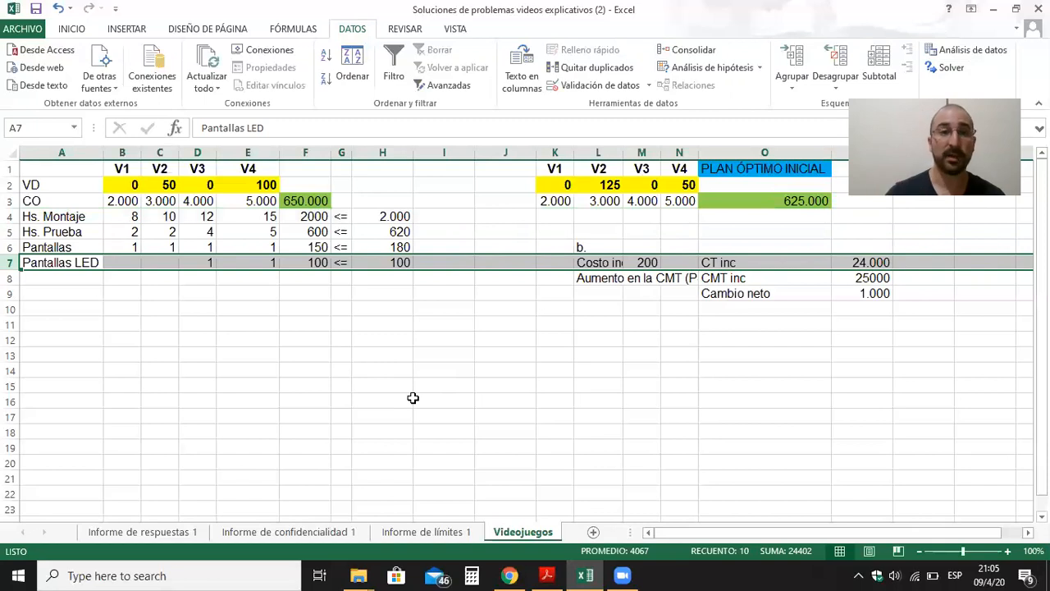
{"action": "left_click", "coordinate": [11, 233]}
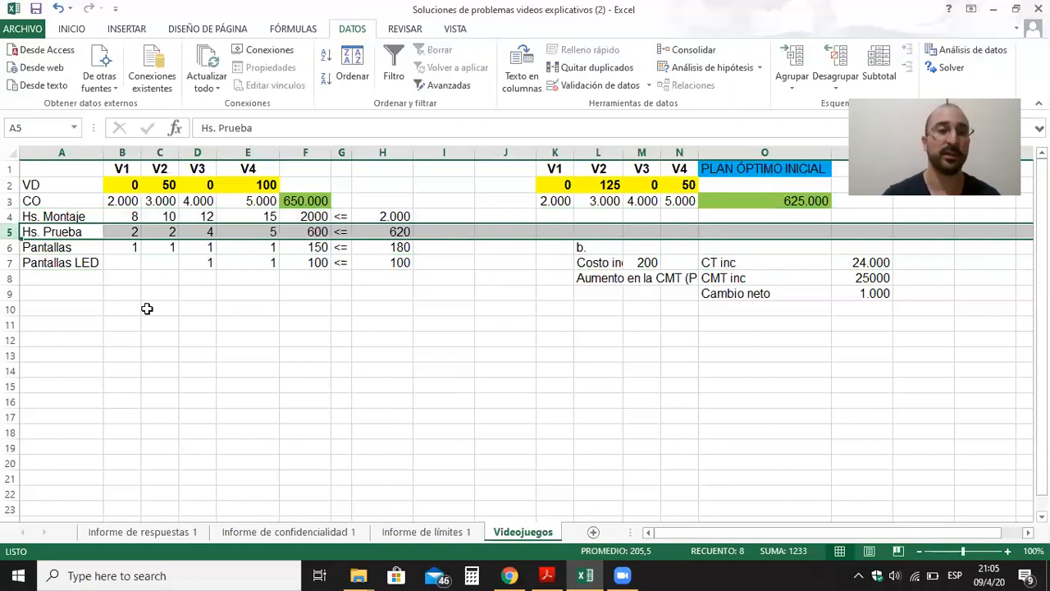
{"action": "left_click", "coordinate": [11, 262]}
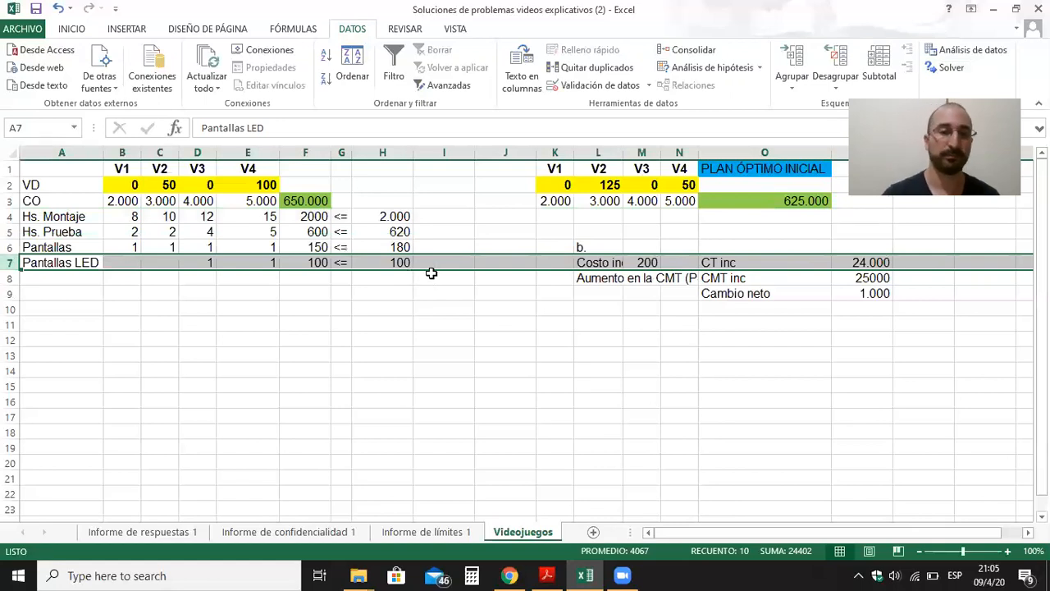
- Switch to the exercise PDF in Adobe Acrobat Reader and highlight question e about the V1 price increase
{"action": "left_click", "coordinate": [546, 575]}
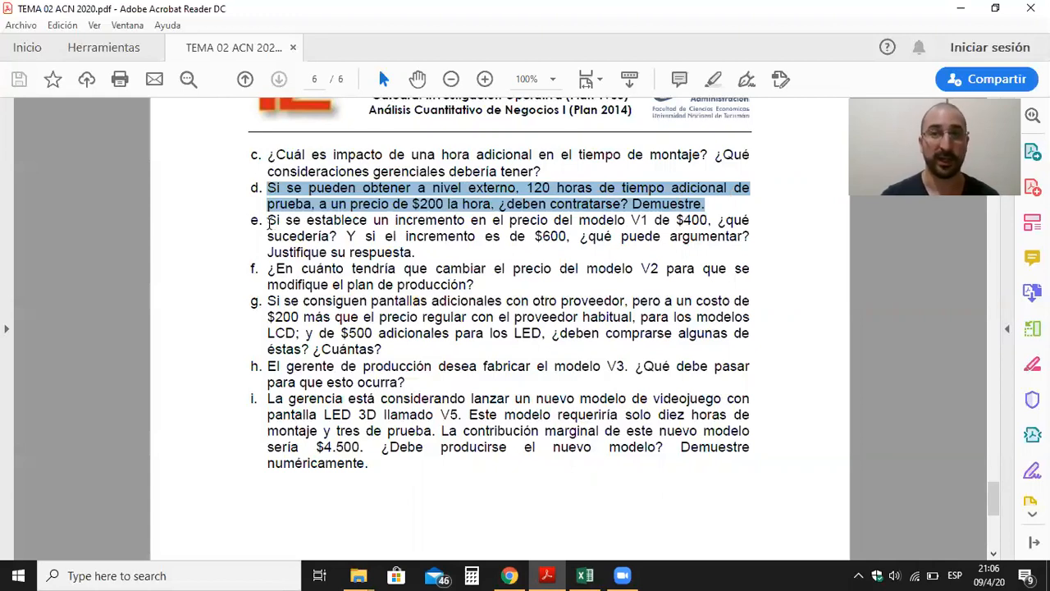
{"action": "left_click_drag", "start_coordinate": [269, 221], "coordinate": [489, 253]}
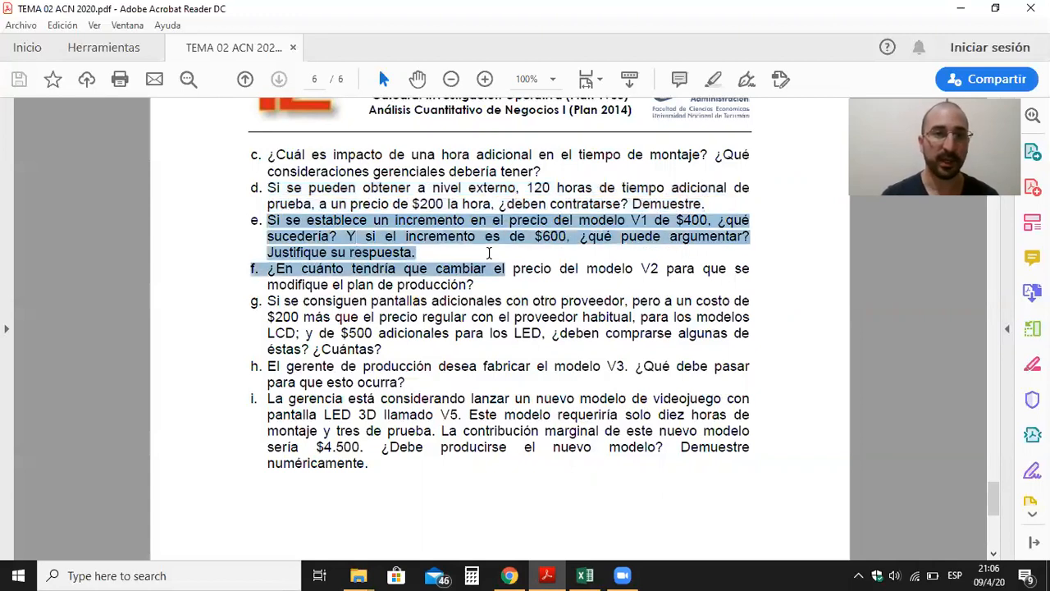
- Return to the Excel workbook and clear the incremental cost and contribution calculations in L6:P9
{"action": "left_click", "coordinate": [585, 575]}
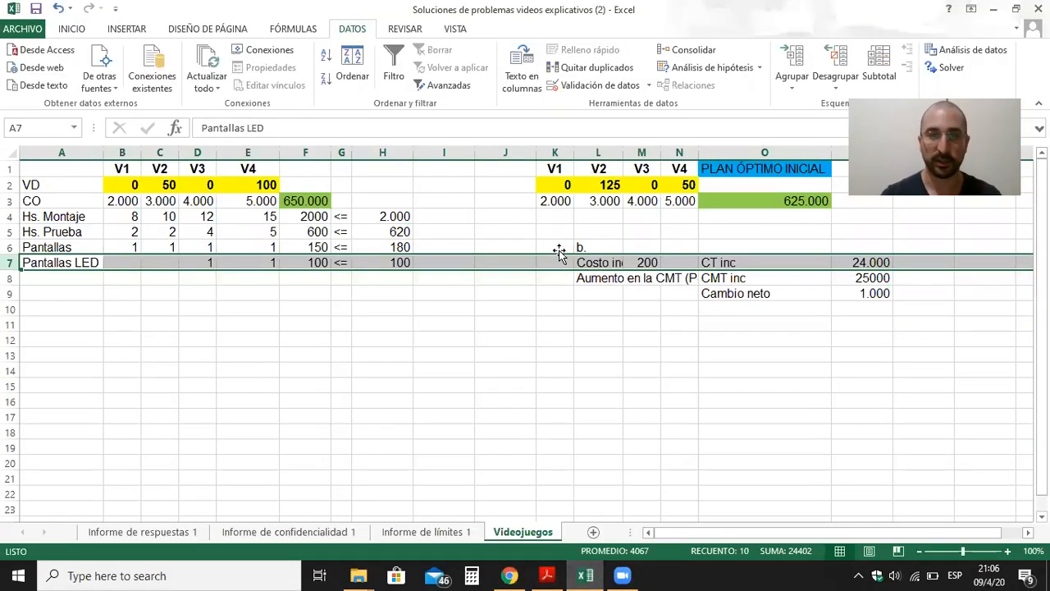
{"action": "left_click_drag", "start_coordinate": [577, 246], "coordinate": [851, 295]}
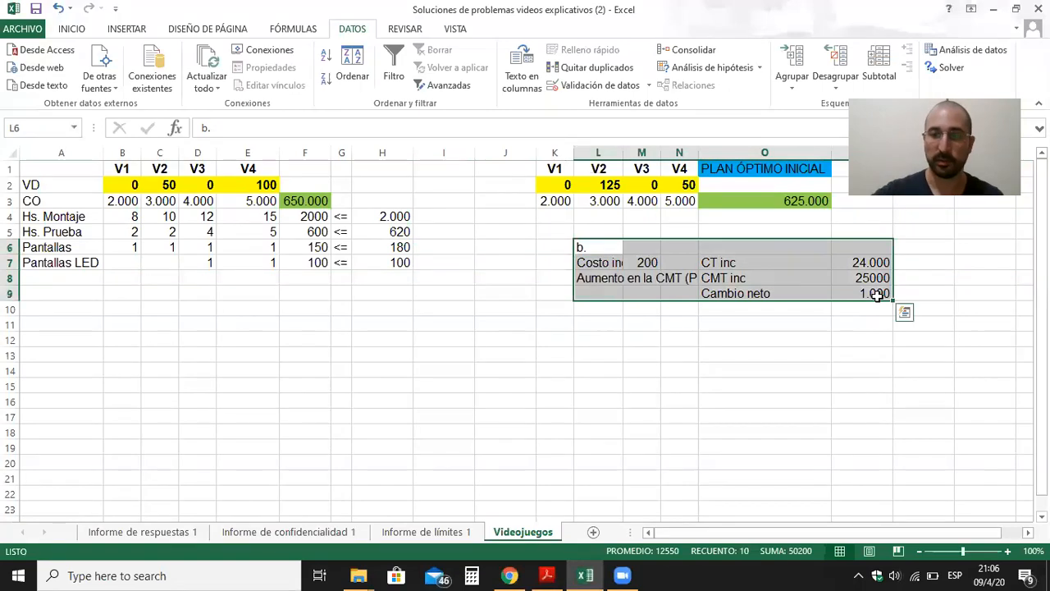
{"action": "key", "text": "Delete"}
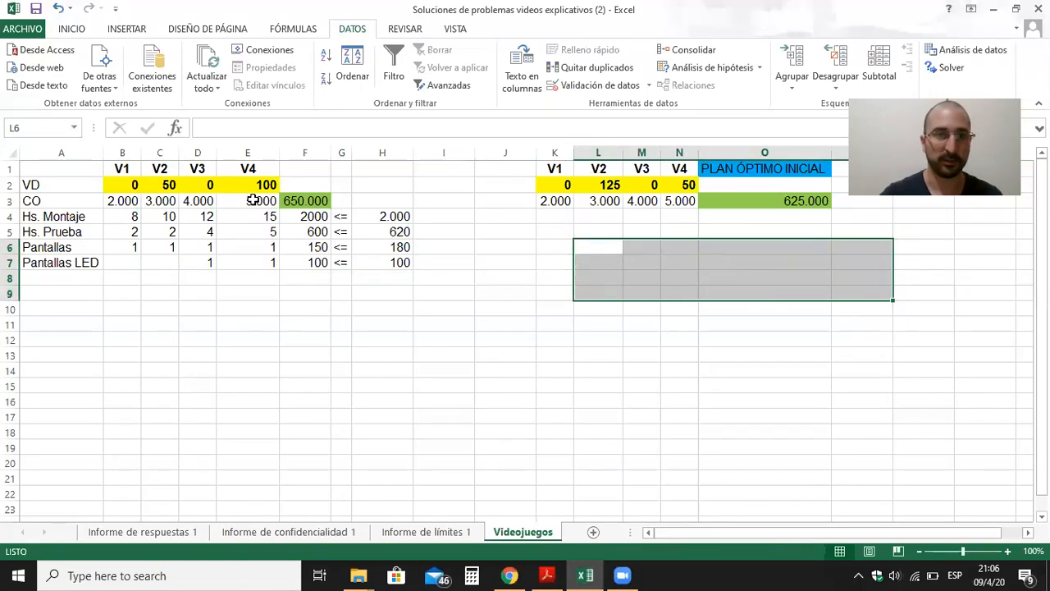
- Set the available Hs. Prueba to 500, solve the model again with Solver, and keep the solution
{"action": "left_click", "coordinate": [394, 232]}
{"action": "type", "text": "500"}
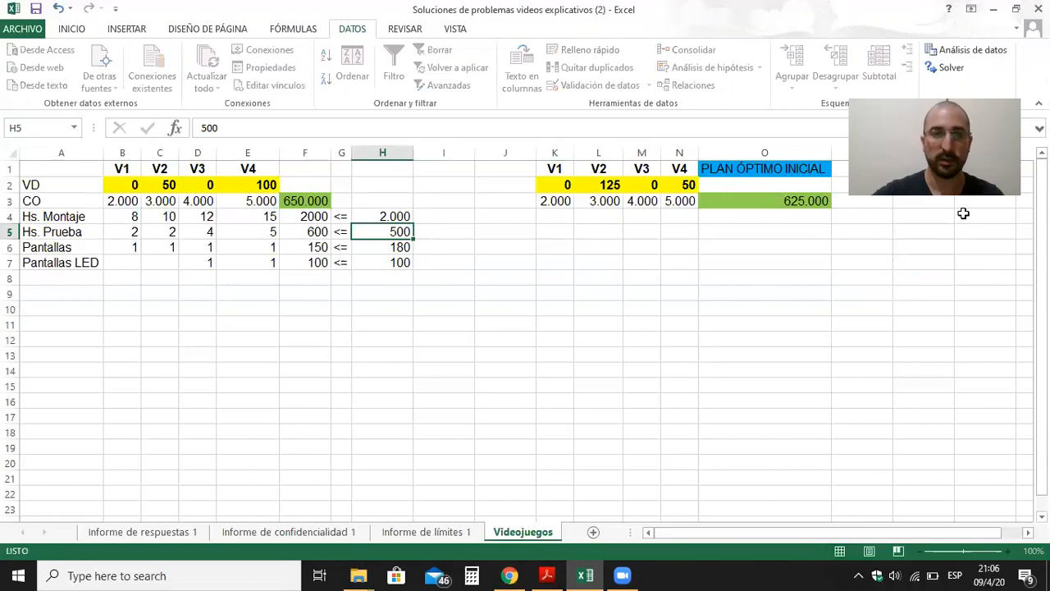
{"action": "key", "text": "Return"}
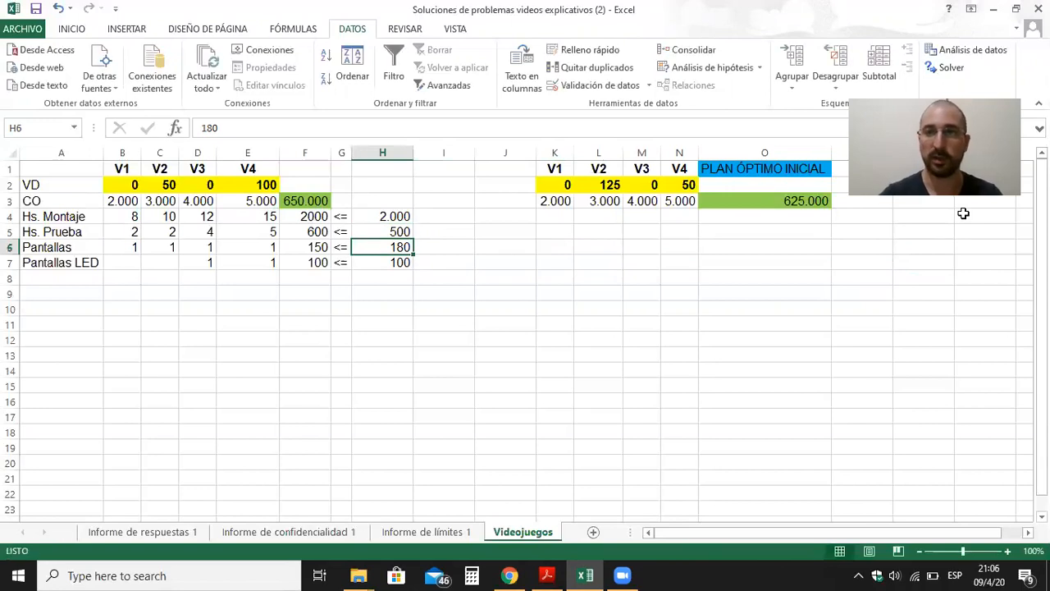
{"action": "left_click", "coordinate": [950, 69]}
{"action": "left_click", "coordinate": [743, 428]}
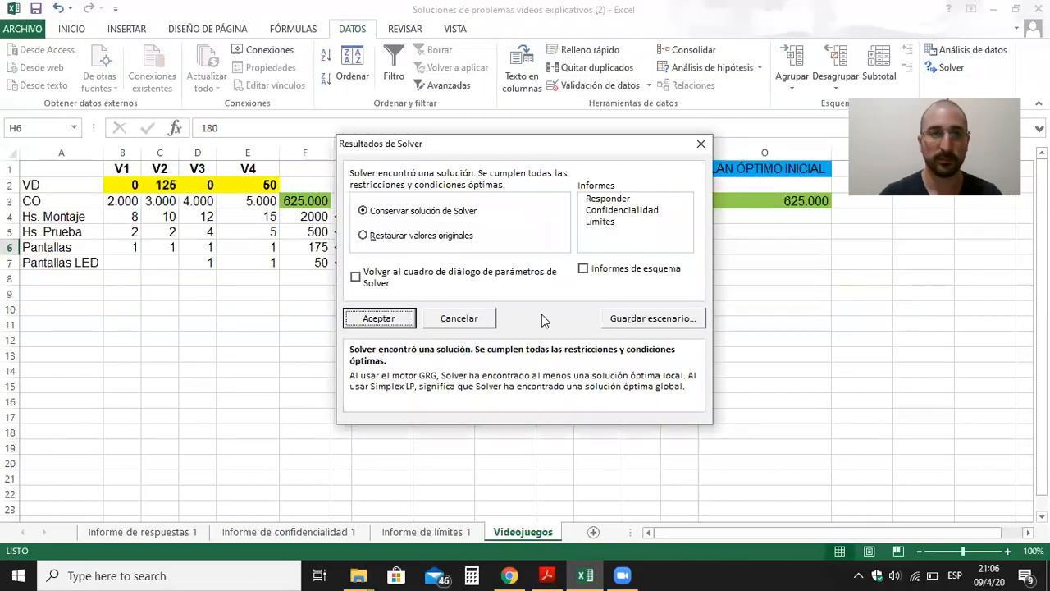
{"action": "left_click", "coordinate": [380, 320]}
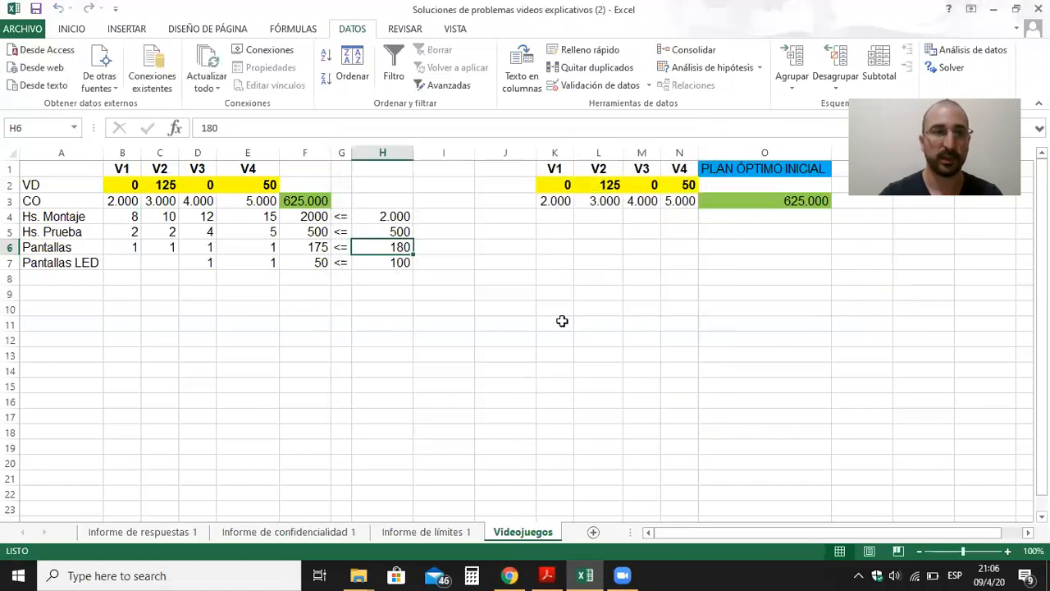
{"action": "left_click", "coordinate": [621, 252]}
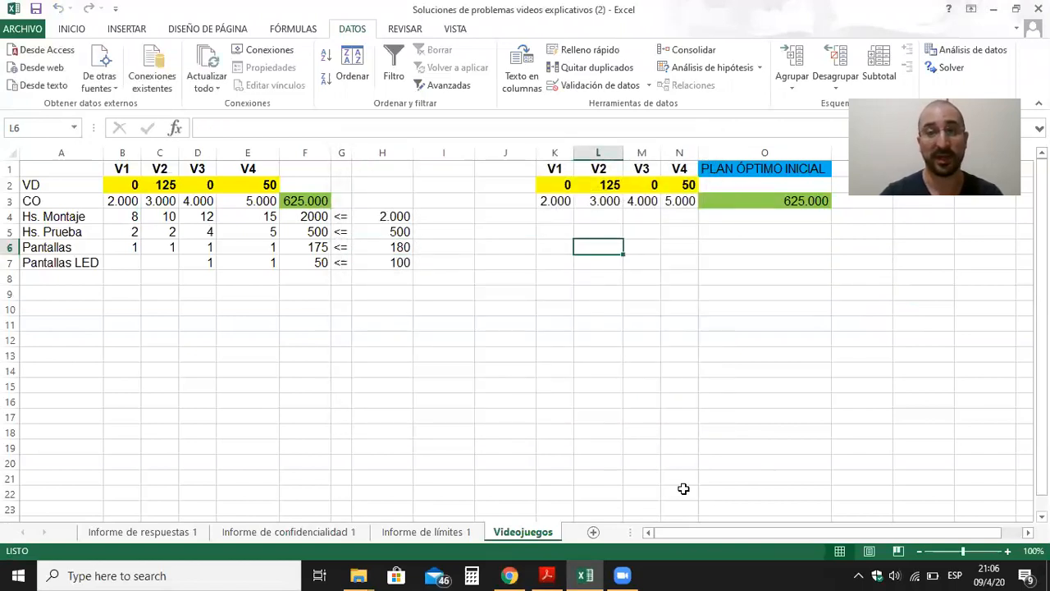
- Read question e on the V1 price increases of $400 and $600 in the PDF, and return to Excel
{"action": "left_click", "coordinate": [551, 574]}
{"action": "left_click", "coordinate": [319, 256]}
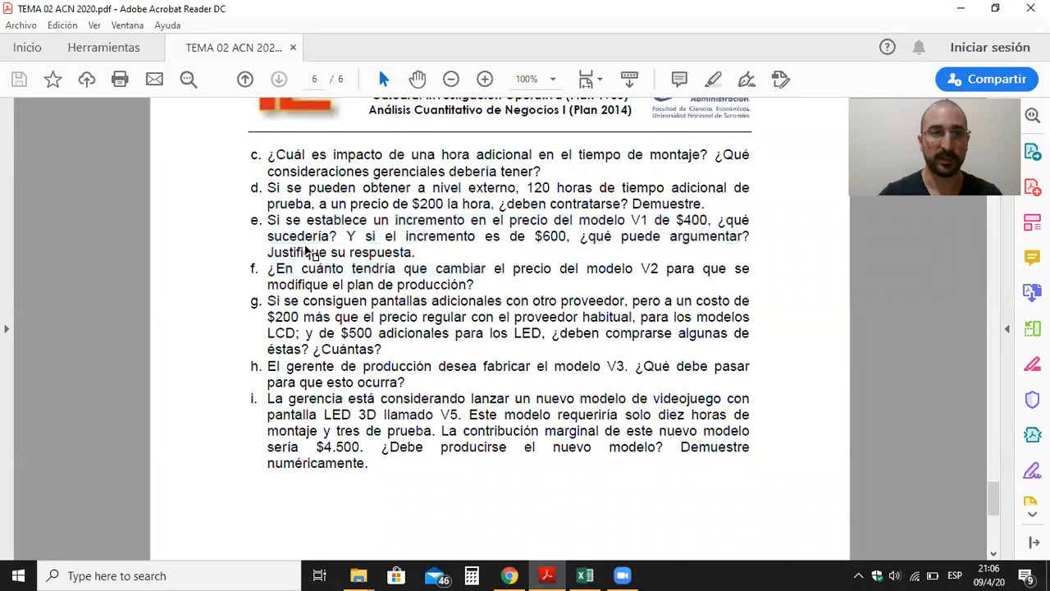
{"action": "left_click_drag", "start_coordinate": [267, 220], "coordinate": [658, 263]}
{"action": "left_click_drag", "start_coordinate": [737, 238], "coordinate": [418, 256]}
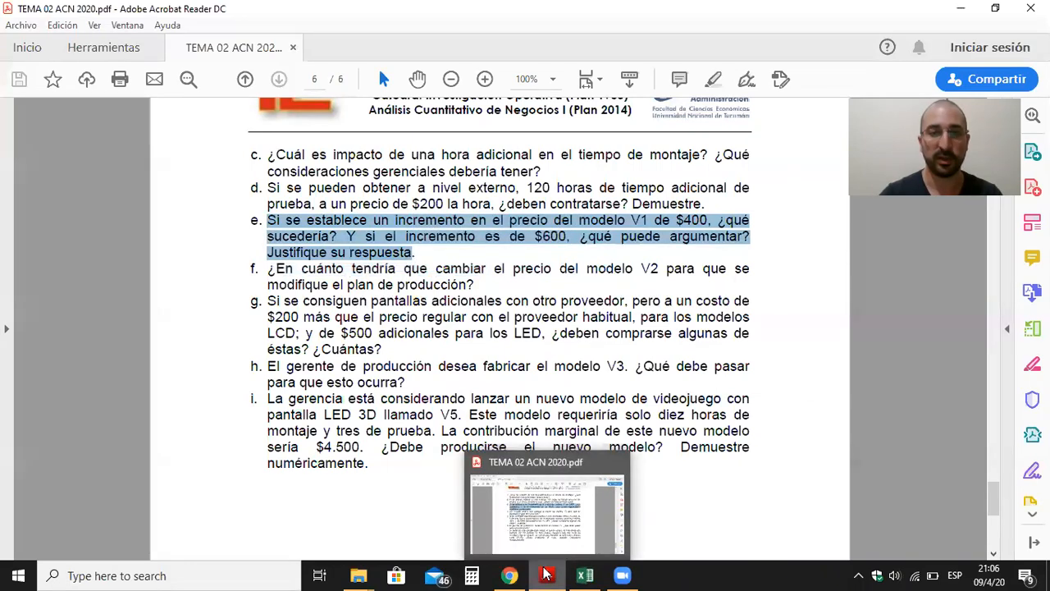
{"action": "left_click", "coordinate": [581, 574]}
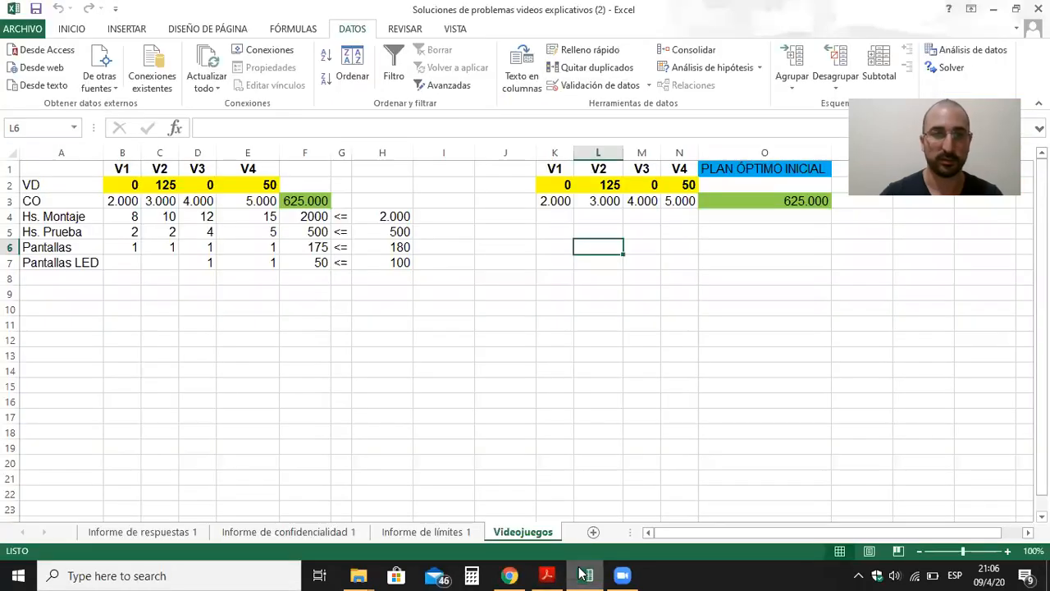
- On the Informe de confidencialidad 1 sheet, calculate V1's lower coefficient limit in I9 with the formula =F9-H9
{"action": "left_click", "coordinate": [317, 532]}
{"action": "left_click", "coordinate": [412, 262]}
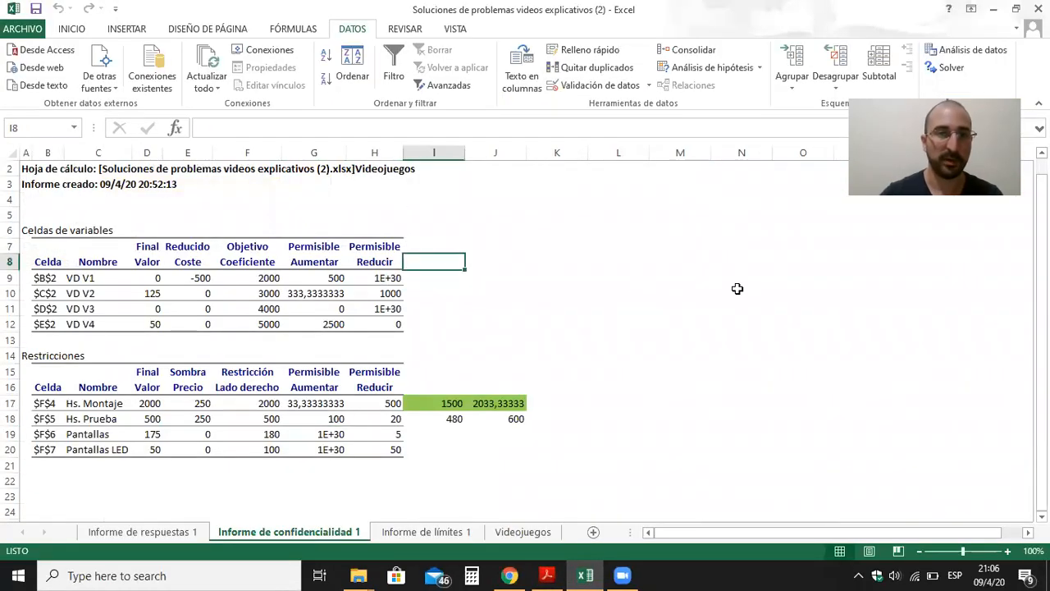
{"action": "key", "text": "Down"}
{"action": "type", "text": "="}
{"action": "key", "text": "Left"}
{"action": "key", "text": "Left"}
{"action": "key", "text": "Left"}
{"action": "type", "text": "+"}
{"action": "key", "text": "Left"}
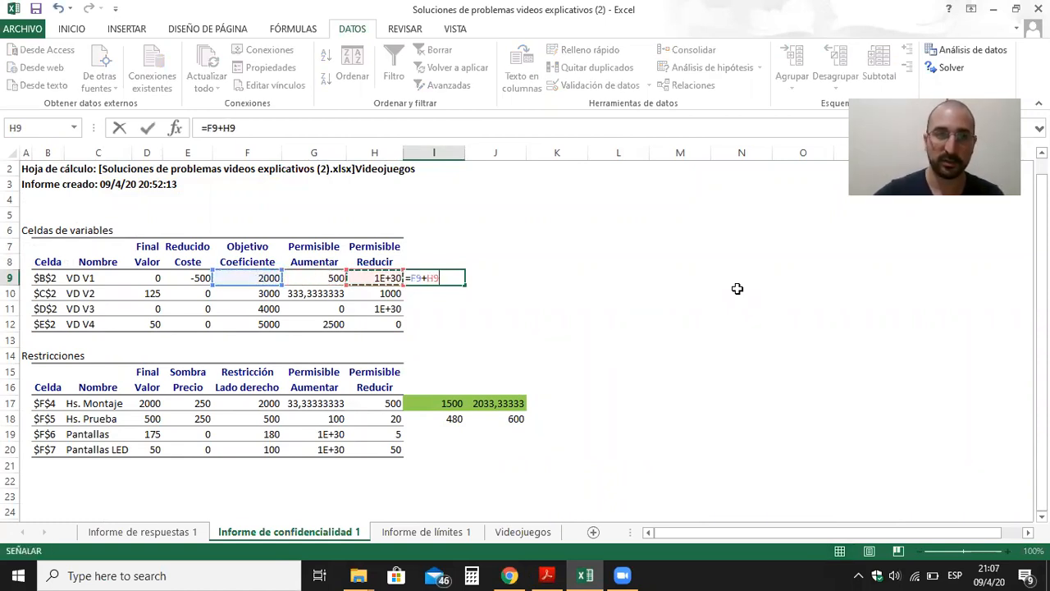
{"action": "key", "text": "BackSpace"}
{"action": "key", "text": "BackSpace"}
{"action": "key", "text": "BackSpace"}
{"action": "type", "text": "-"}
{"action": "key", "text": "Left"}
{"action": "key", "text": "Return"}
- Calculate V1's upper coefficient limit in J9 with the formula =F9+G9
{"action": "key", "text": "Up"}
{"action": "key", "text": "Right"}
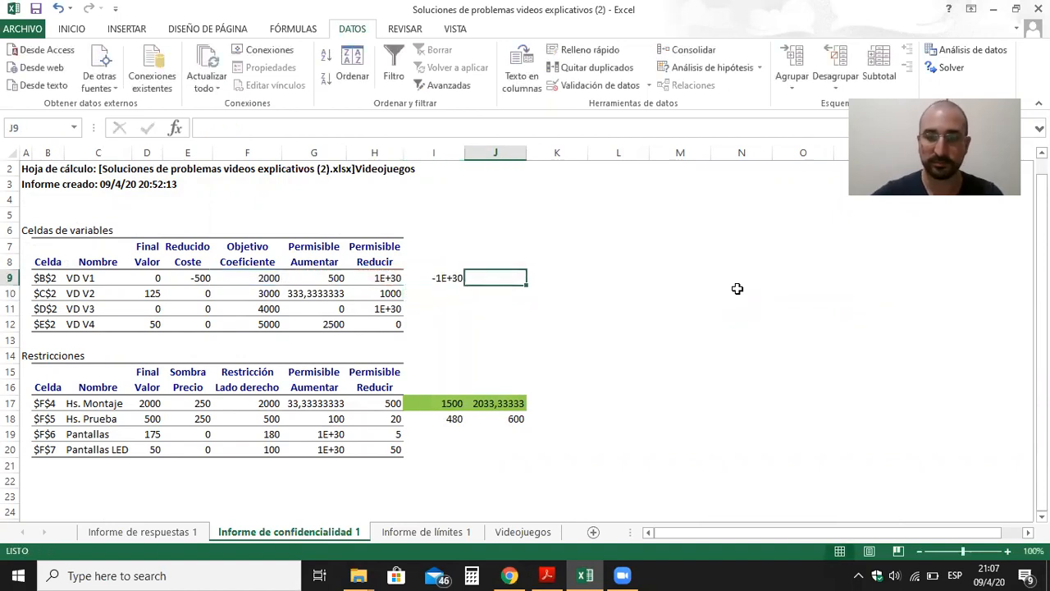
{"action": "type", "text": "="}
{"action": "key", "text": "Left"}
{"action": "key", "text": "Left"}
{"action": "key", "text": "Left"}
{"action": "key", "text": "Left"}
{"action": "key", "text": "Left"}
{"action": "key", "text": "Right"}
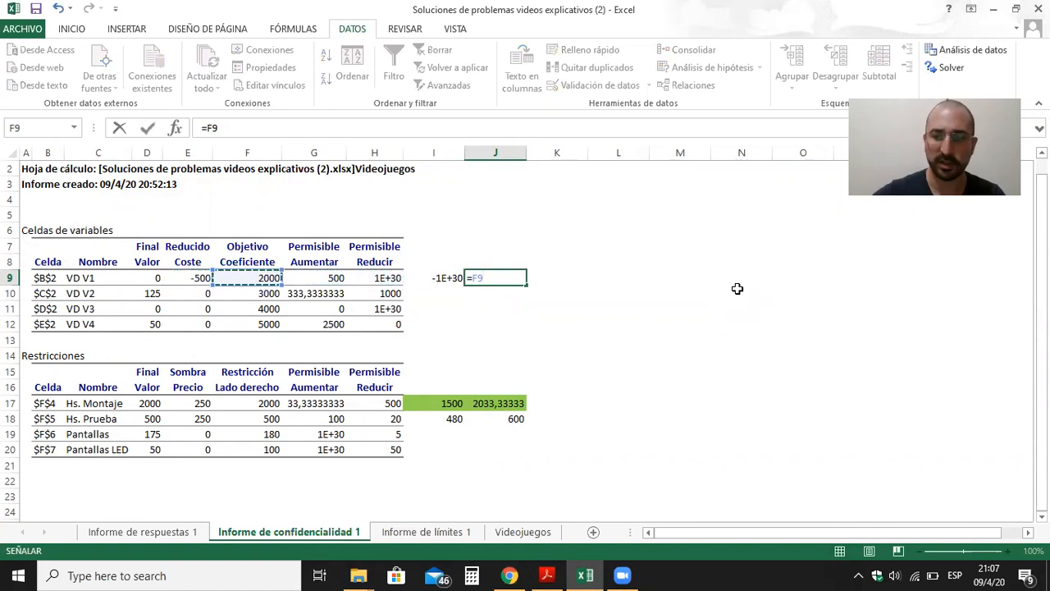
{"action": "type", "text": "+"}
{"action": "key", "text": "Left"}
{"action": "key", "text": "Left"}
{"action": "key", "text": "Left"}
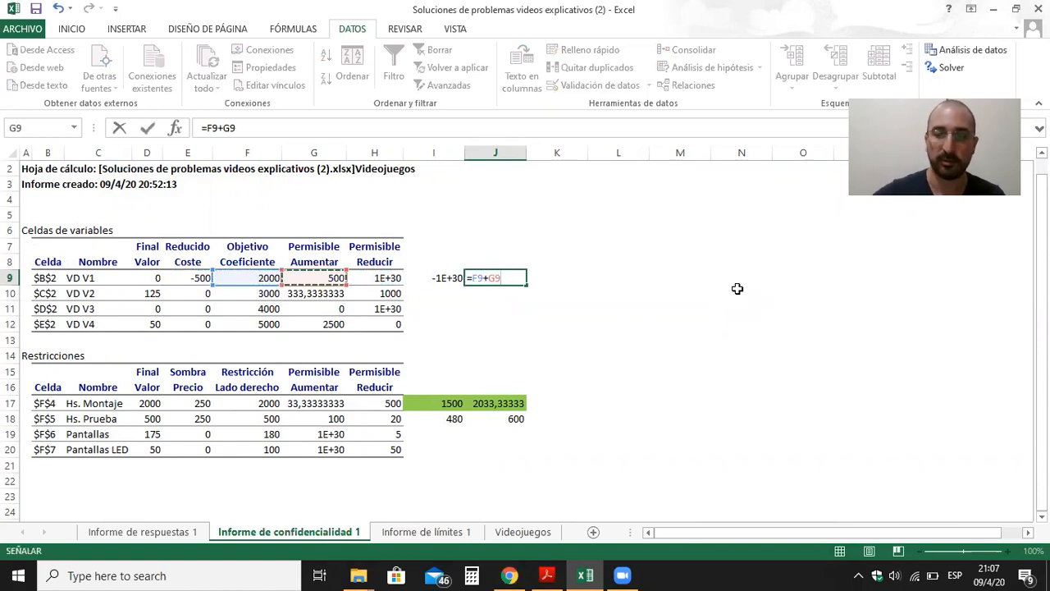
{"action": "key", "text": "Return"}
- Shade V1's two limit cells I9:J9 with a light orange fill
{"action": "key", "text": "Up"}
{"action": "key", "text": "Left"}
{"action": "key", "text": "shift+Right"}
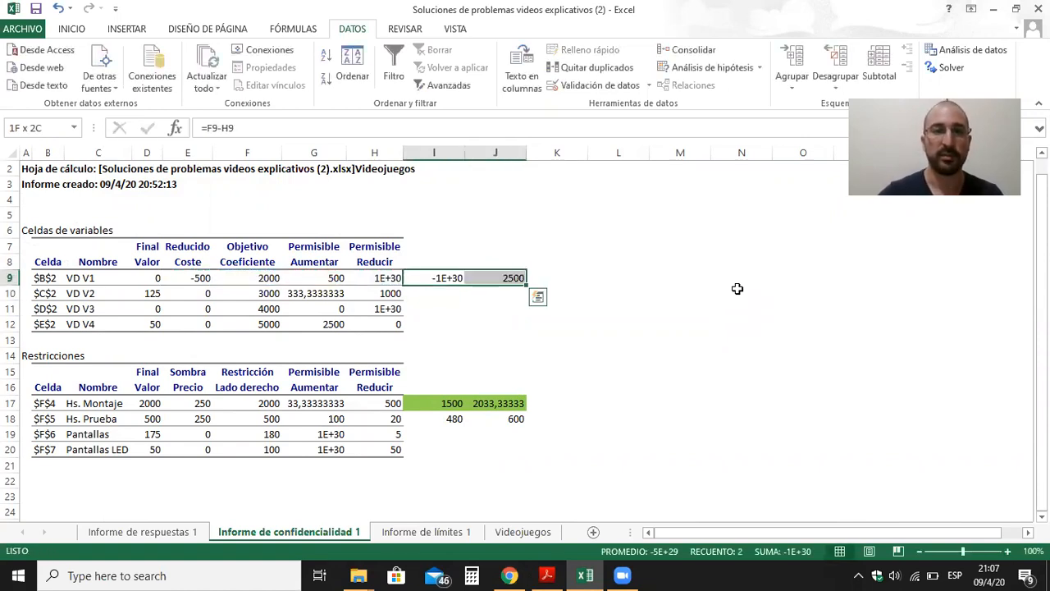
{"action": "left_click", "coordinate": [73, 32]}
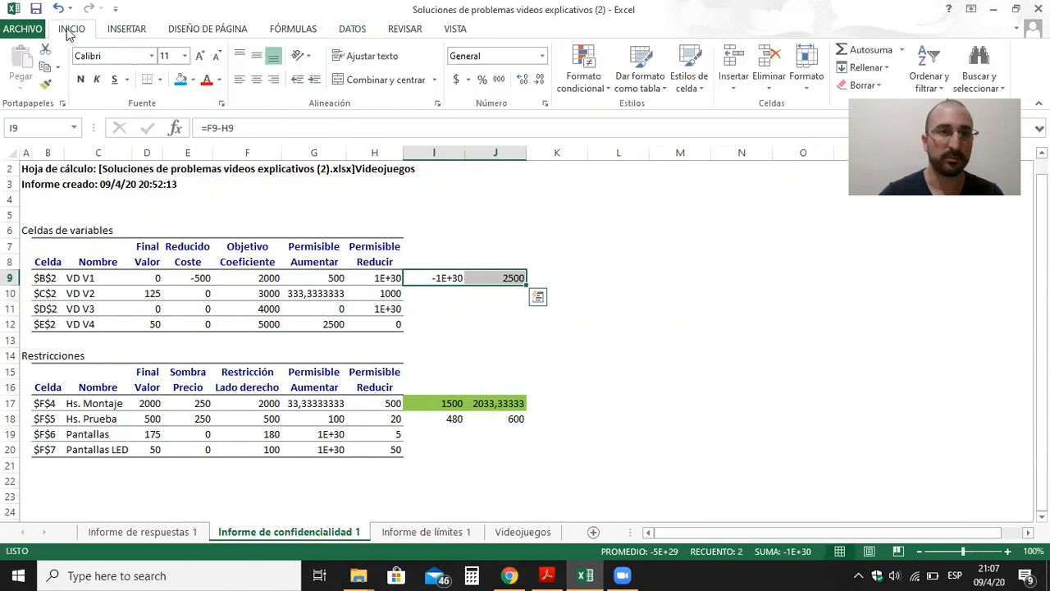
{"action": "left_click", "coordinate": [194, 79]}
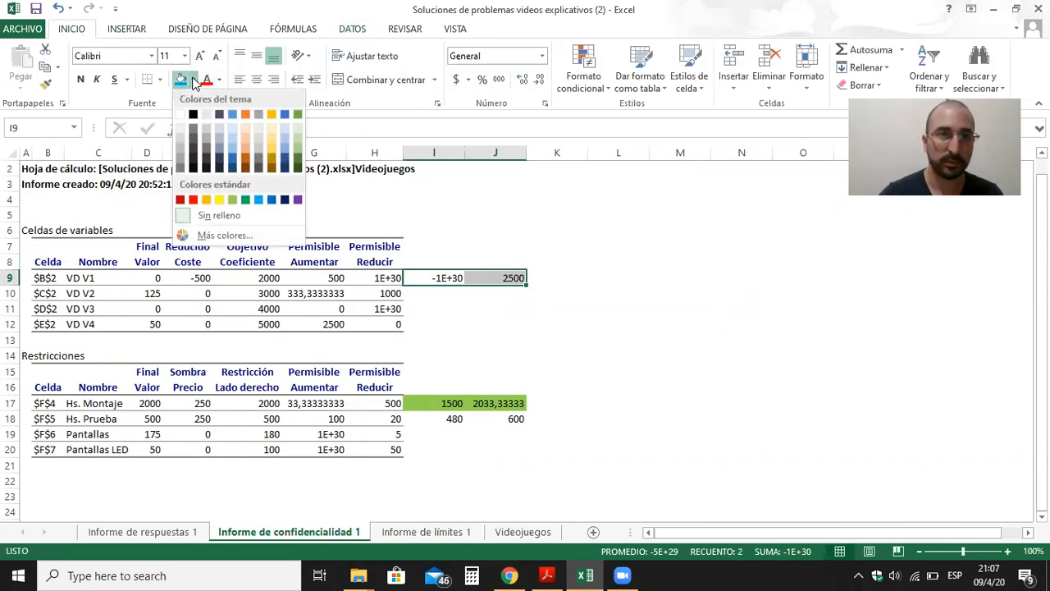
{"action": "left_click", "coordinate": [246, 146]}
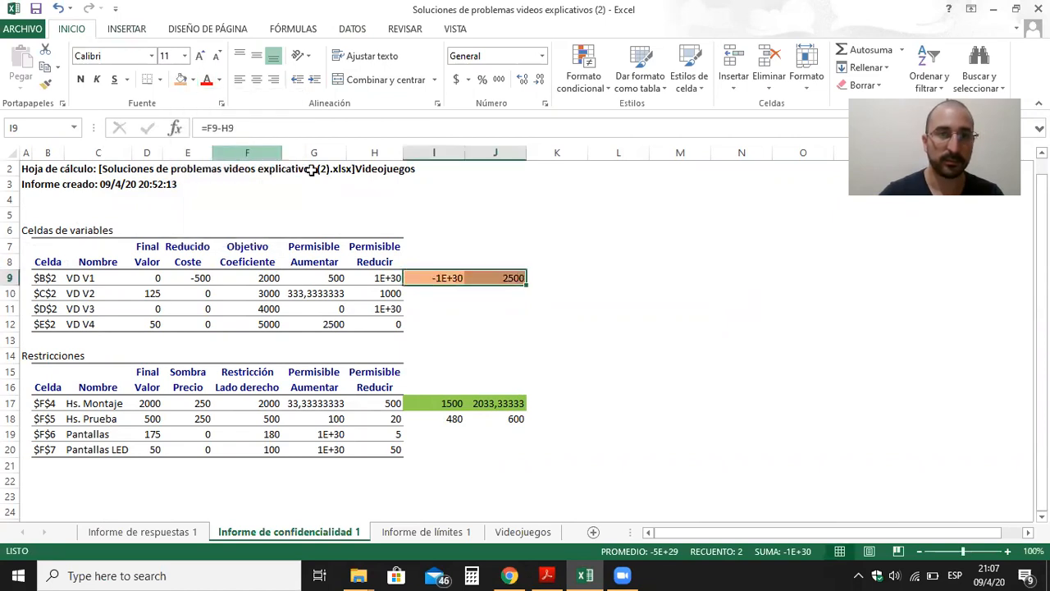
- Examine the lower and upper limits of V1's coefficient range in I9 and J9
{"action": "left_click", "coordinate": [443, 277]}
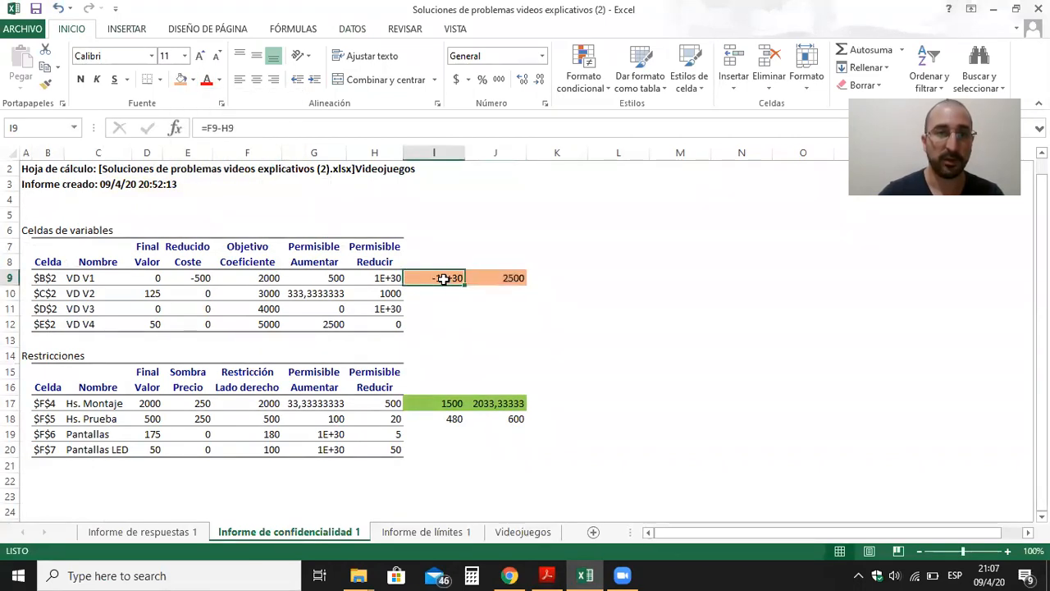
{"action": "left_click", "coordinate": [507, 277]}
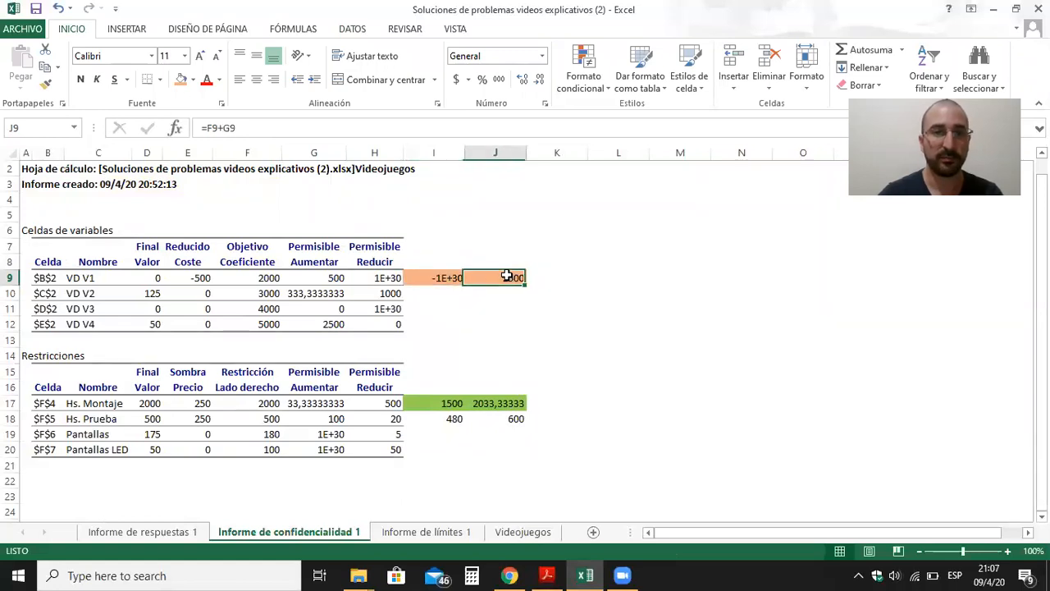
{"action": "left_click", "coordinate": [439, 273]}
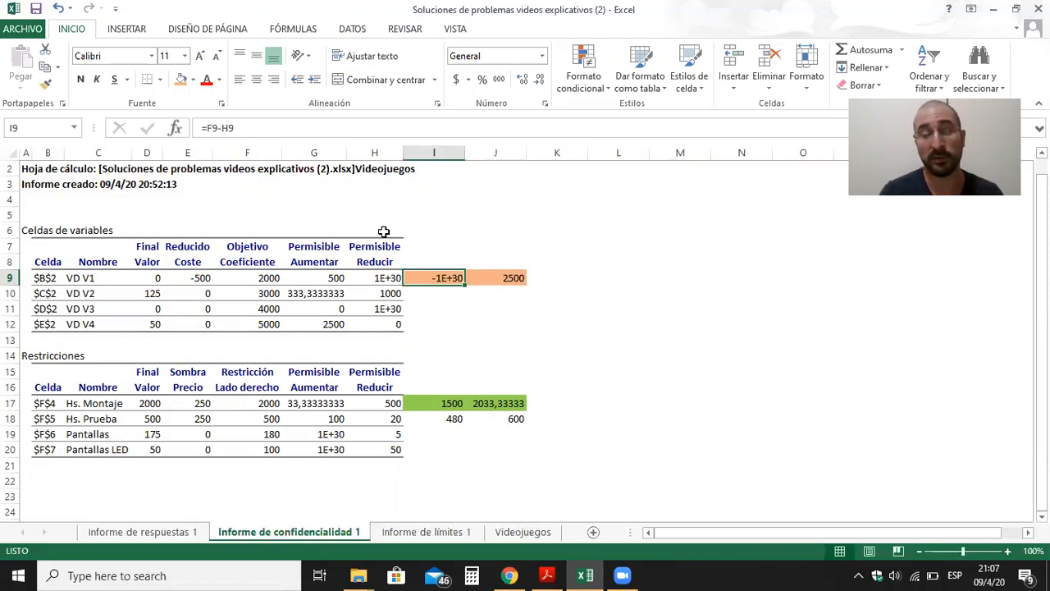
{"action": "left_click", "coordinate": [513, 277]}
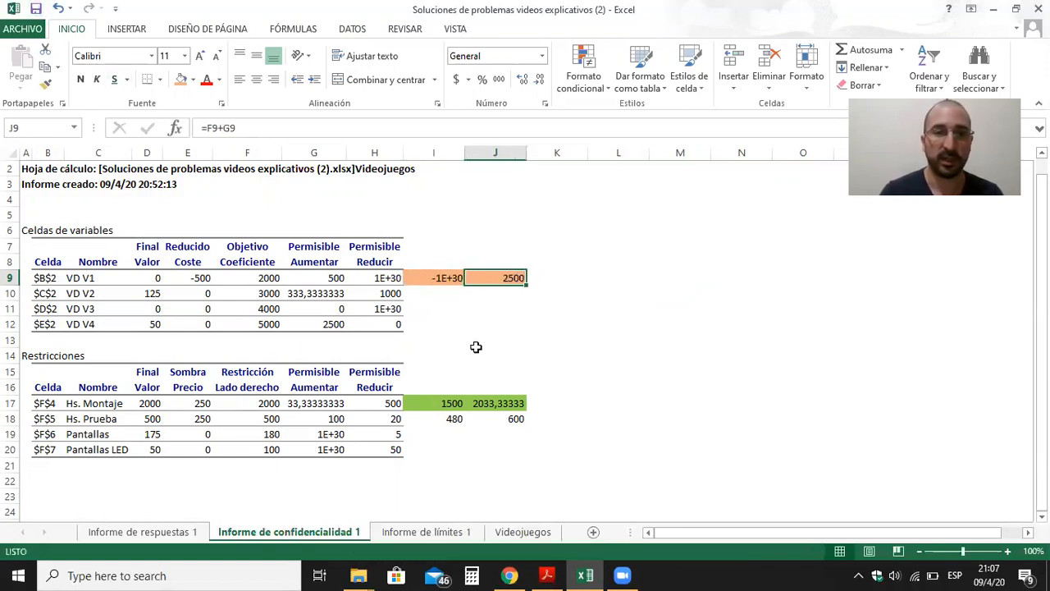
- Compare the V1 price increases in question e of the PDF with V1's allowable increase in G9, and return to Excel
{"action": "left_click", "coordinate": [548, 575]}
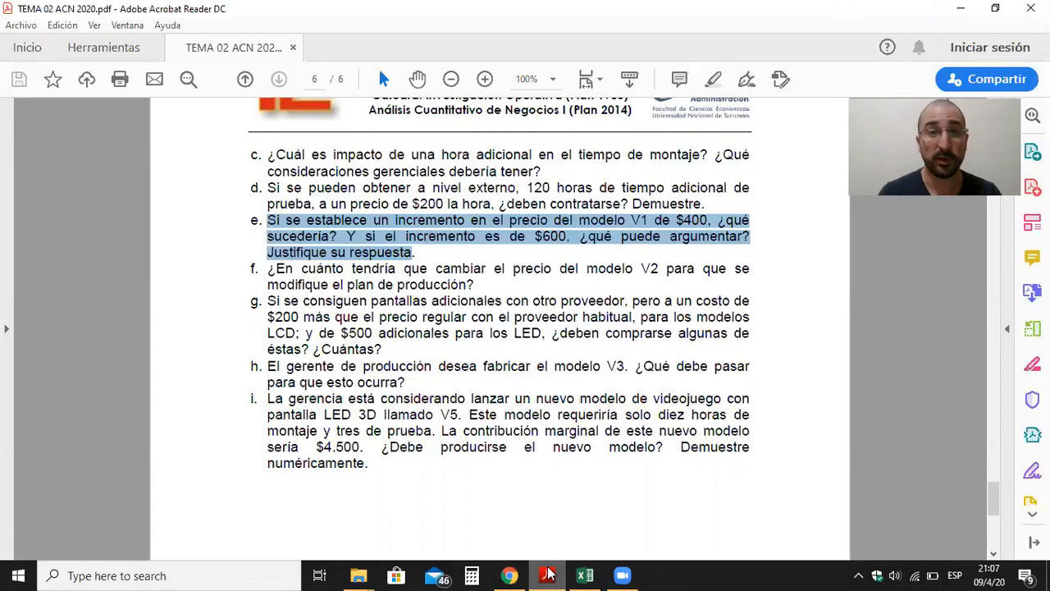
{"action": "left_click", "coordinate": [548, 576]}
{"action": "left_click", "coordinate": [337, 279]}
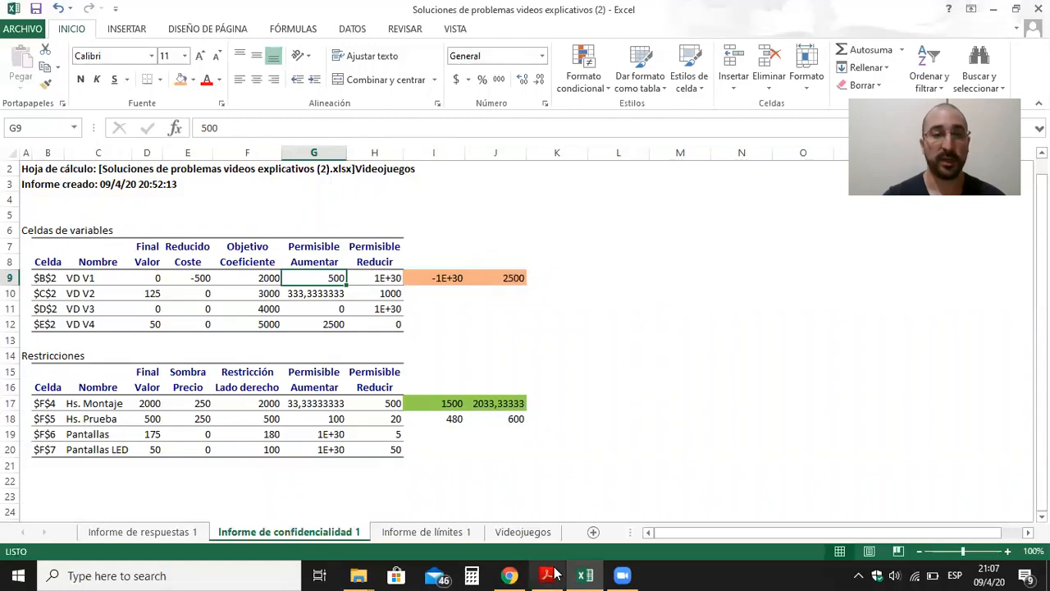
{"action": "mouse_move", "coordinate": [548, 573]}
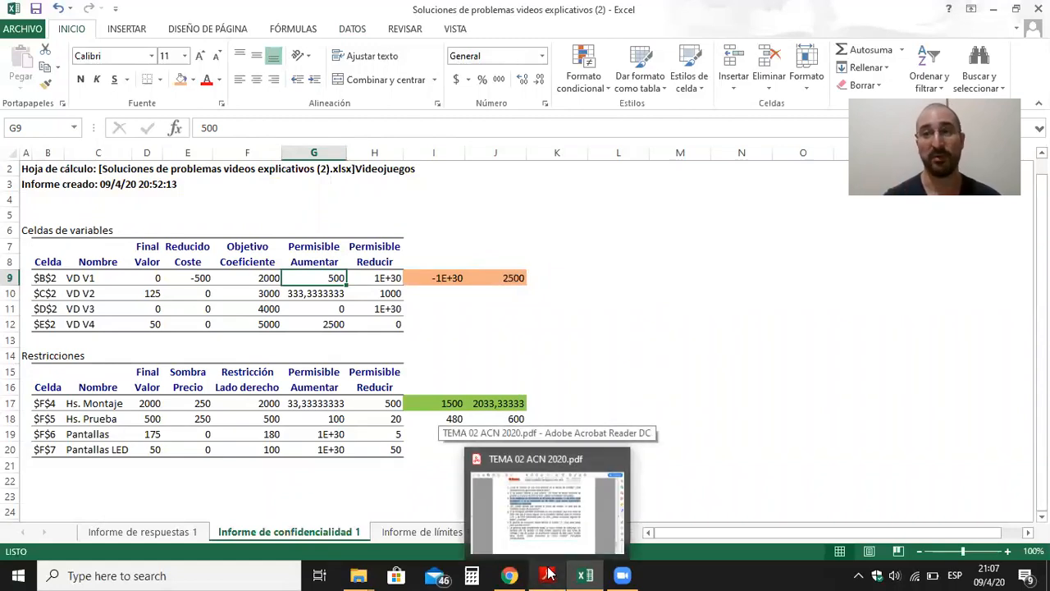
{"action": "left_click", "coordinate": [548, 574]}
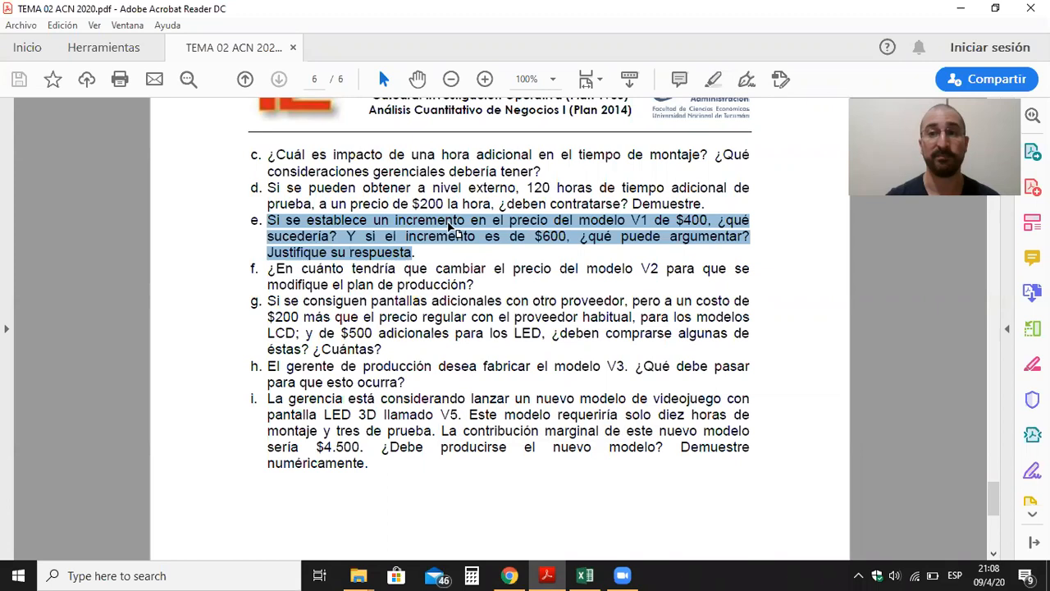
{"action": "left_click", "coordinate": [958, 9]}
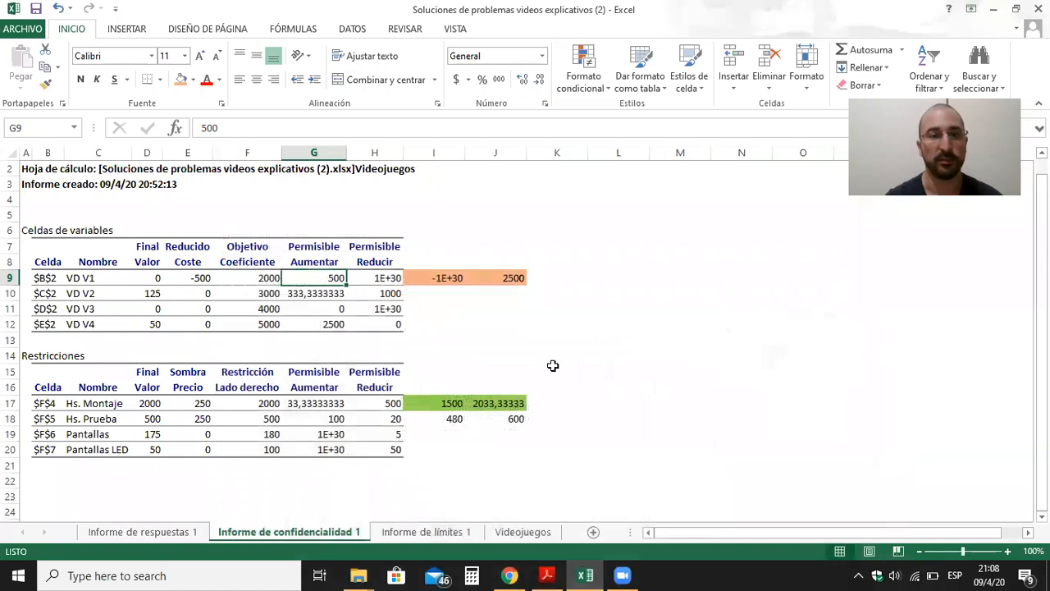
- On the Videojuegos sheet, set V1's CO coefficient in B3 to 2400
{"action": "left_click", "coordinate": [517, 533]}
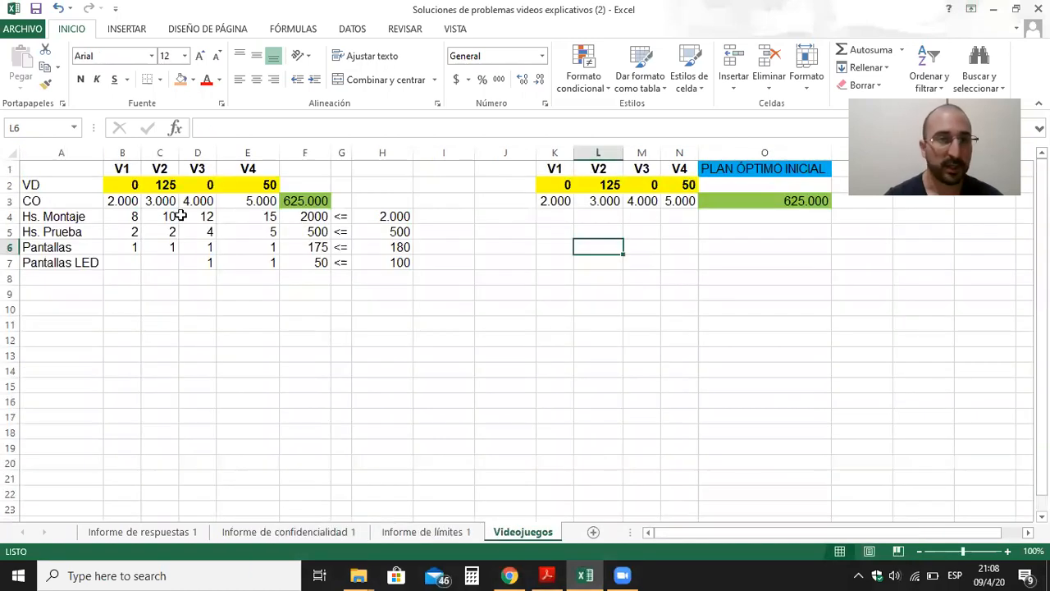
{"action": "left_click", "coordinate": [130, 202]}
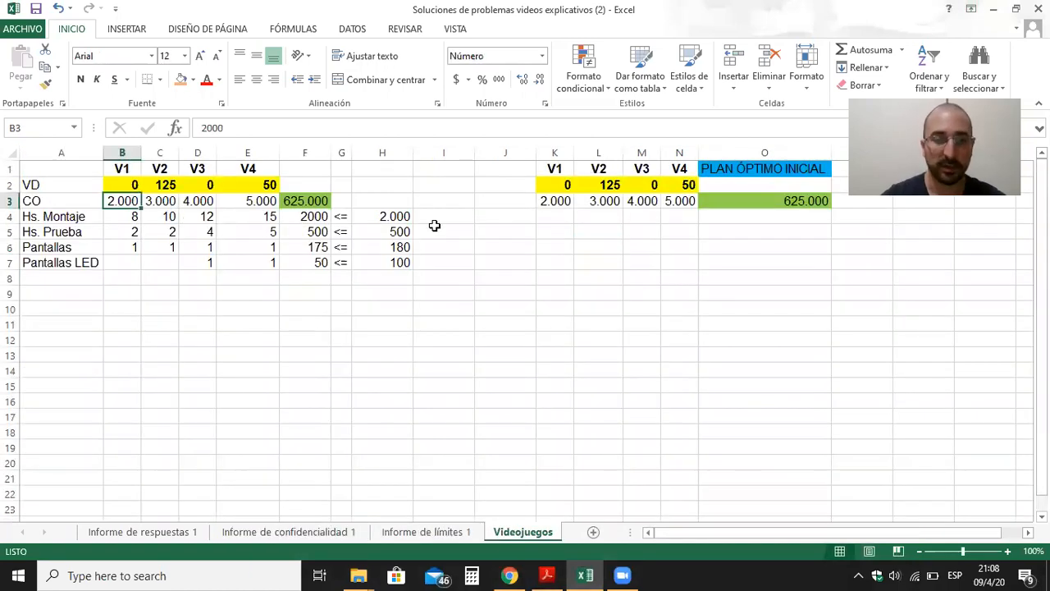
{"action": "type", "text": "2400"}
{"action": "key", "text": "Return"}
{"action": "key", "text": "Up"}
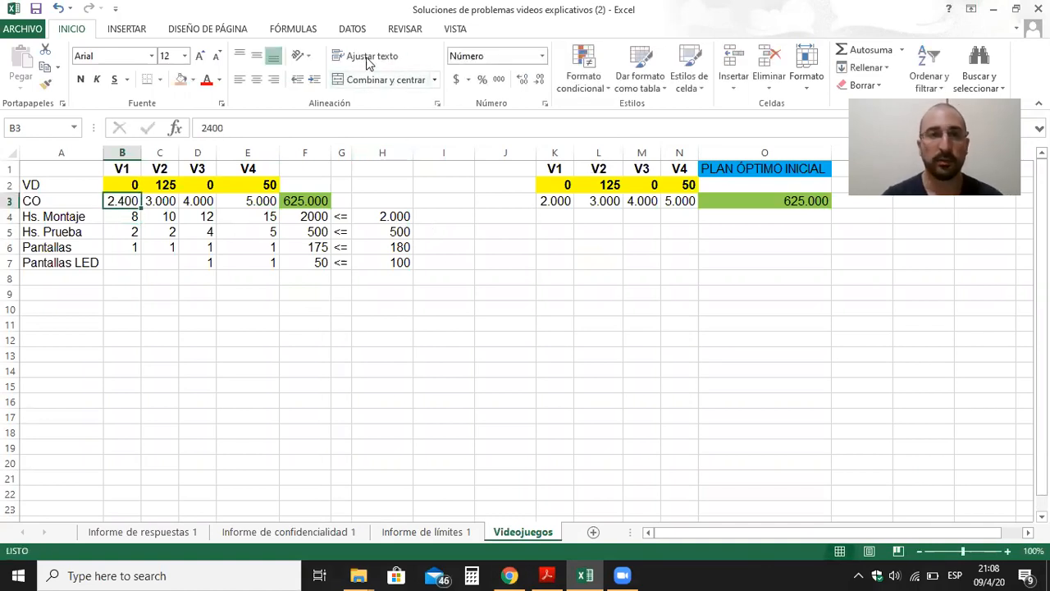
- Solve the model with Solver for the V1 price increase of $400 and keep the solution
{"action": "left_click", "coordinate": [352, 30]}
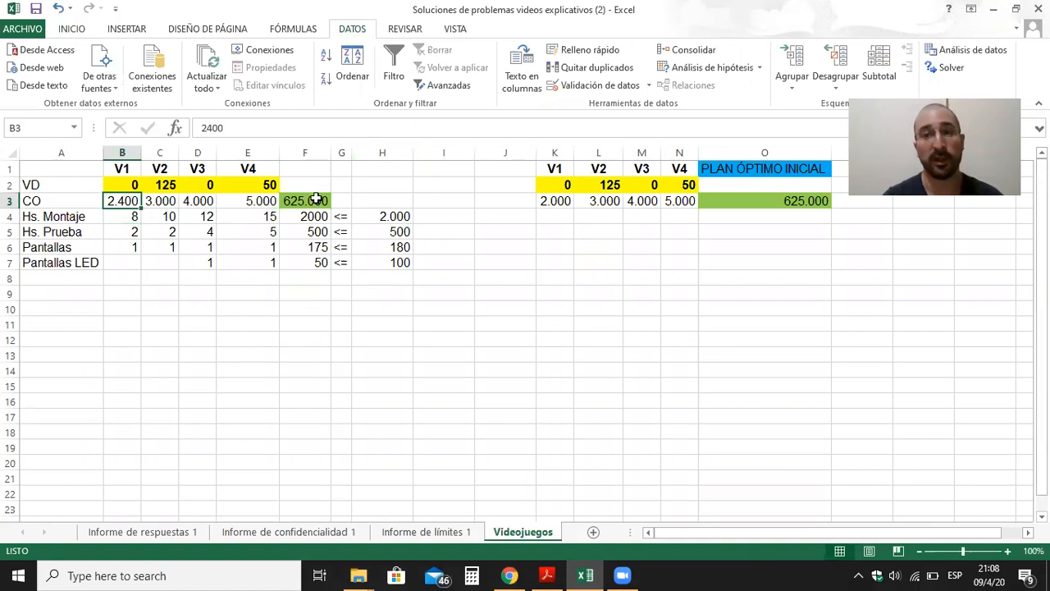
{"action": "left_click", "coordinate": [950, 67]}
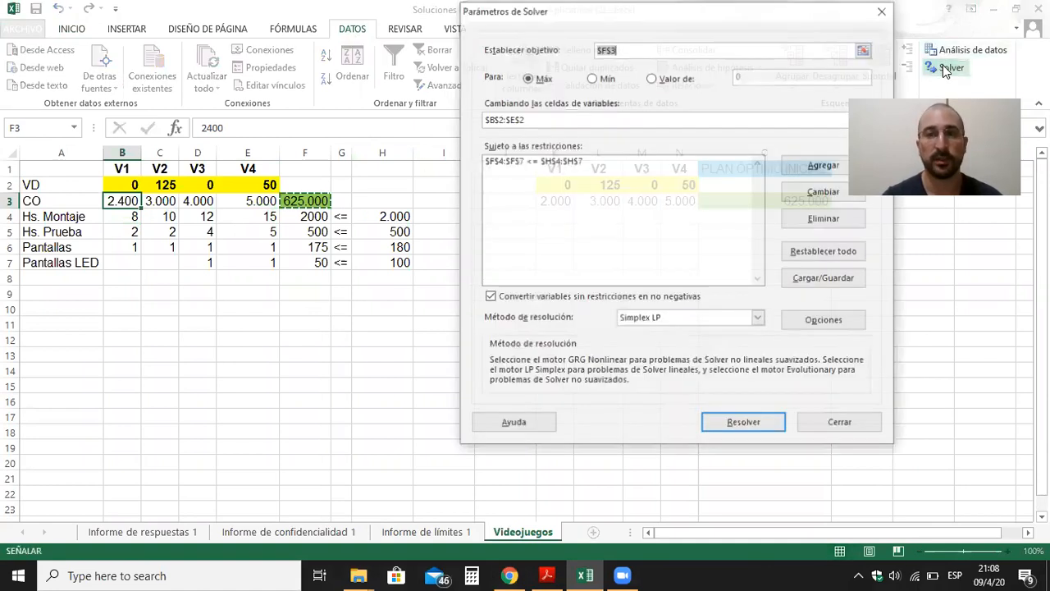
{"action": "left_click", "coordinate": [745, 424]}
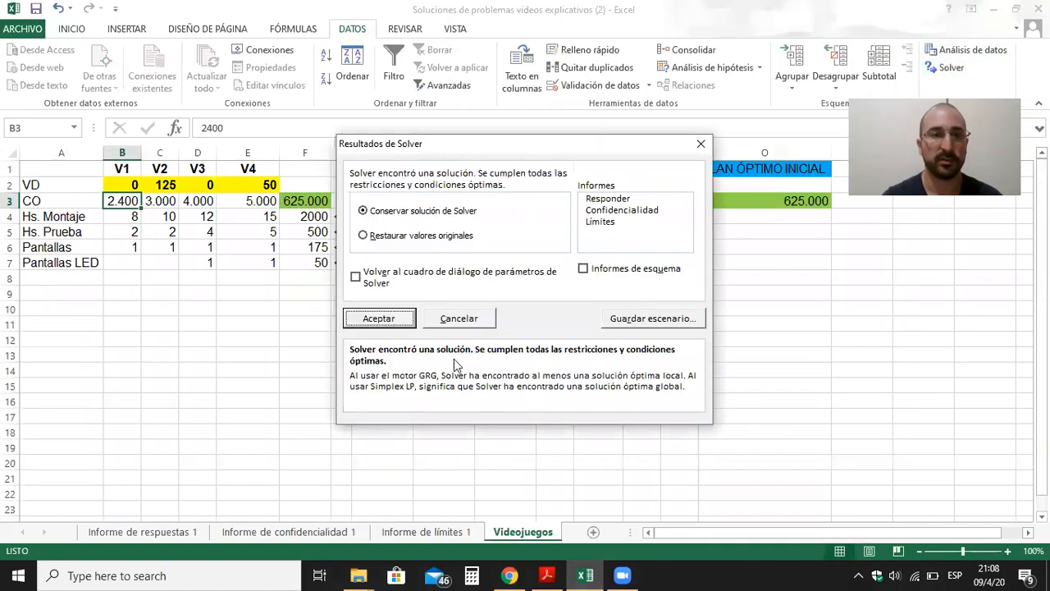
{"action": "left_click", "coordinate": [400, 328]}
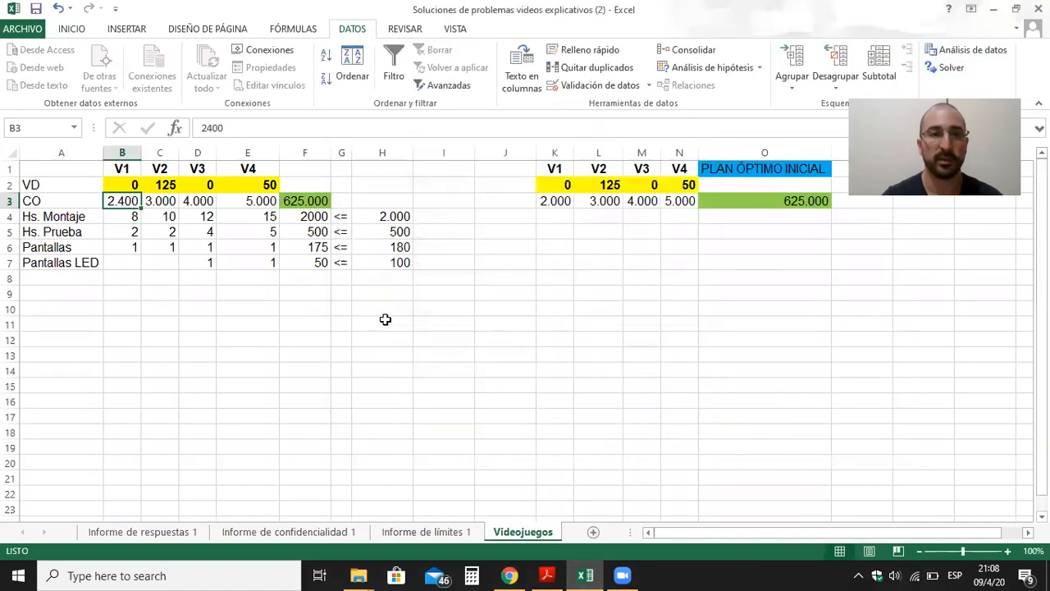
- Compare the production quantities in B2:E2 and the total contribution in F3 with the initial optimal plan
{"action": "left_click", "coordinate": [130, 185]}
{"action": "left_click_drag", "start_coordinate": [159, 185], "coordinate": [263, 185]}
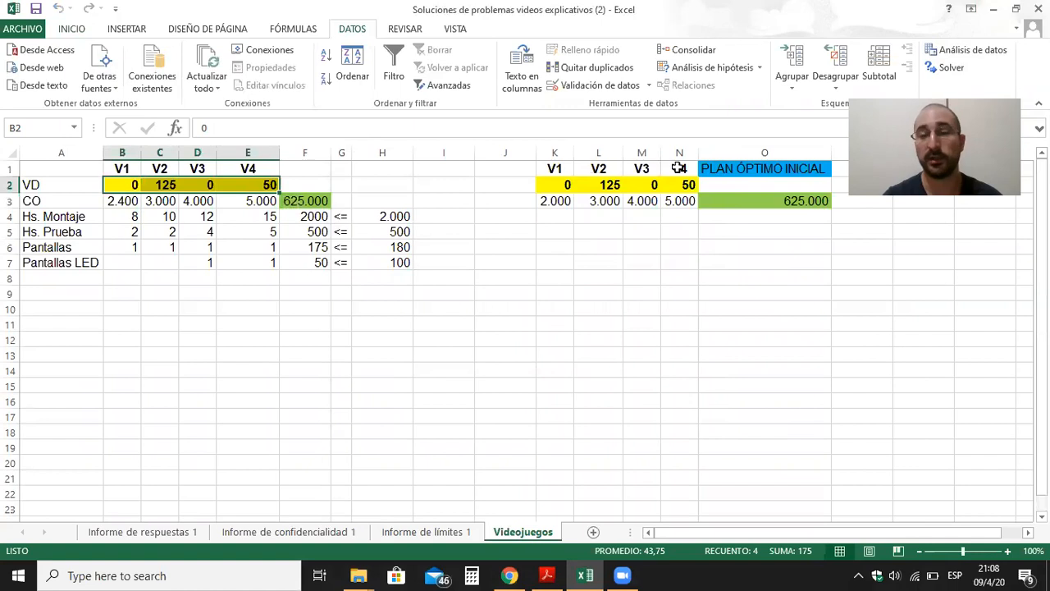
{"action": "left_click", "coordinate": [320, 199]}
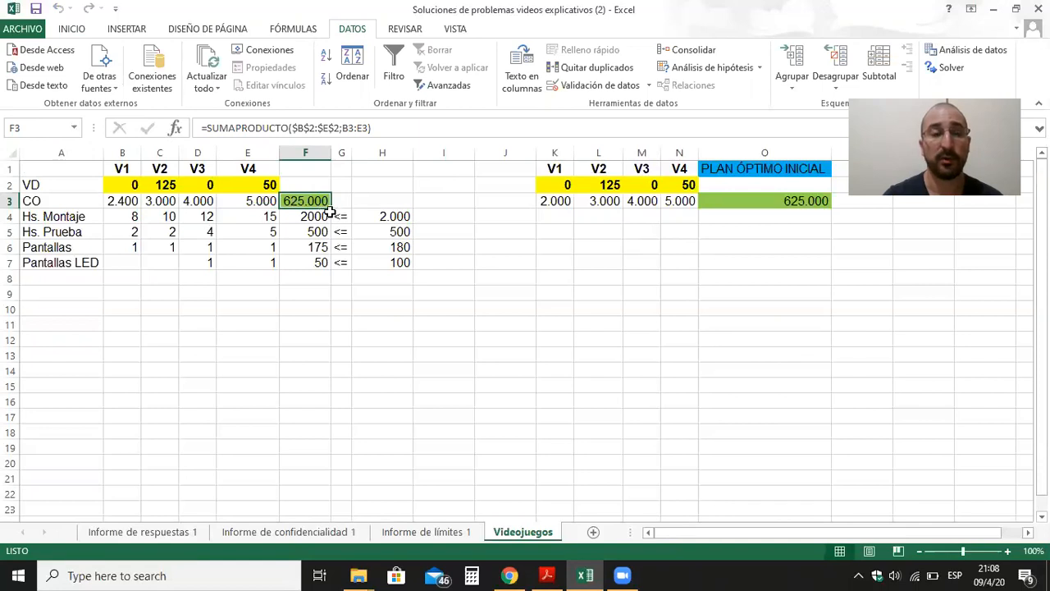
{"action": "left_click", "coordinate": [133, 185]}
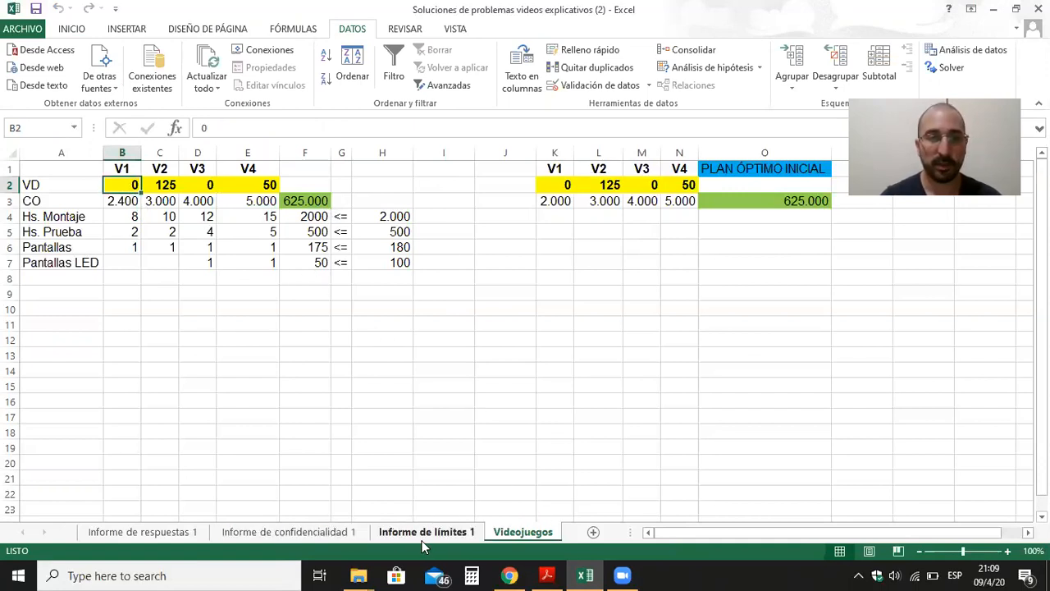
- Check the $600 increase in question e of the PDF against V1's reduced cost in the sensitivity report
{"action": "left_click", "coordinate": [289, 532]}
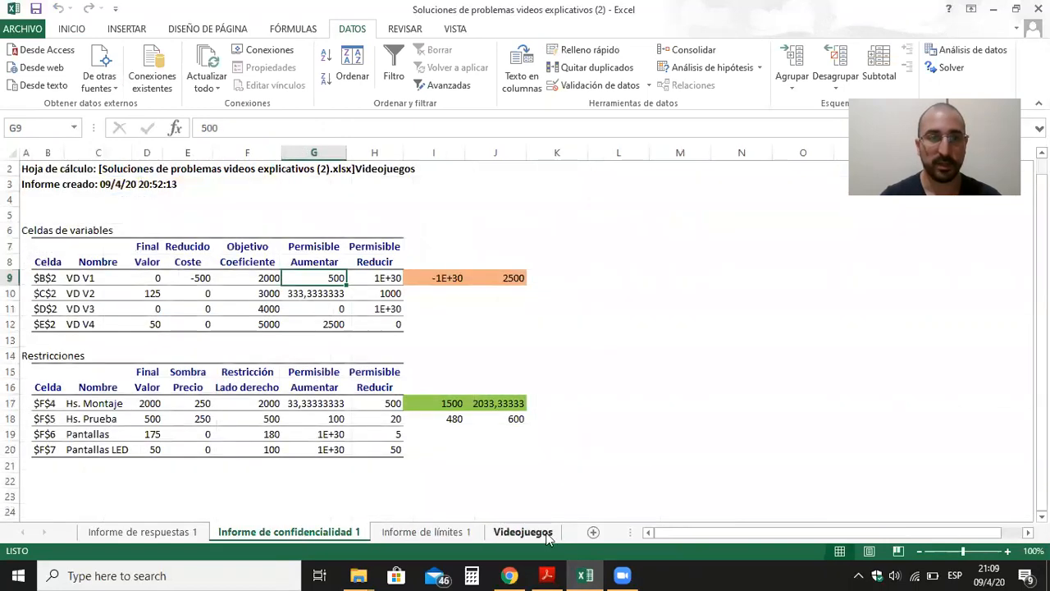
{"action": "left_click", "coordinate": [547, 575]}
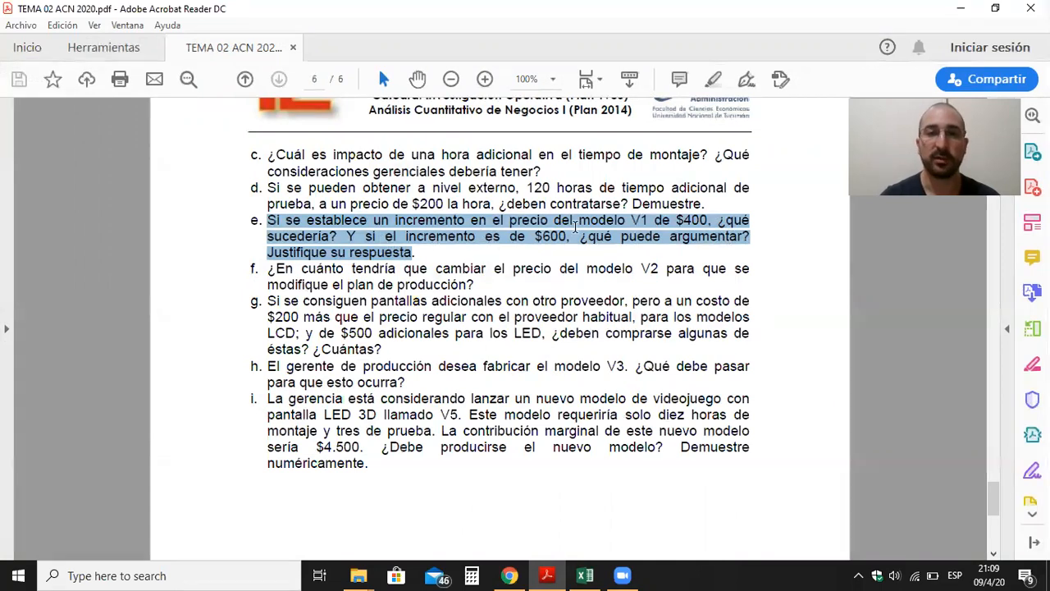
{"action": "key", "text": "alt+Tab"}
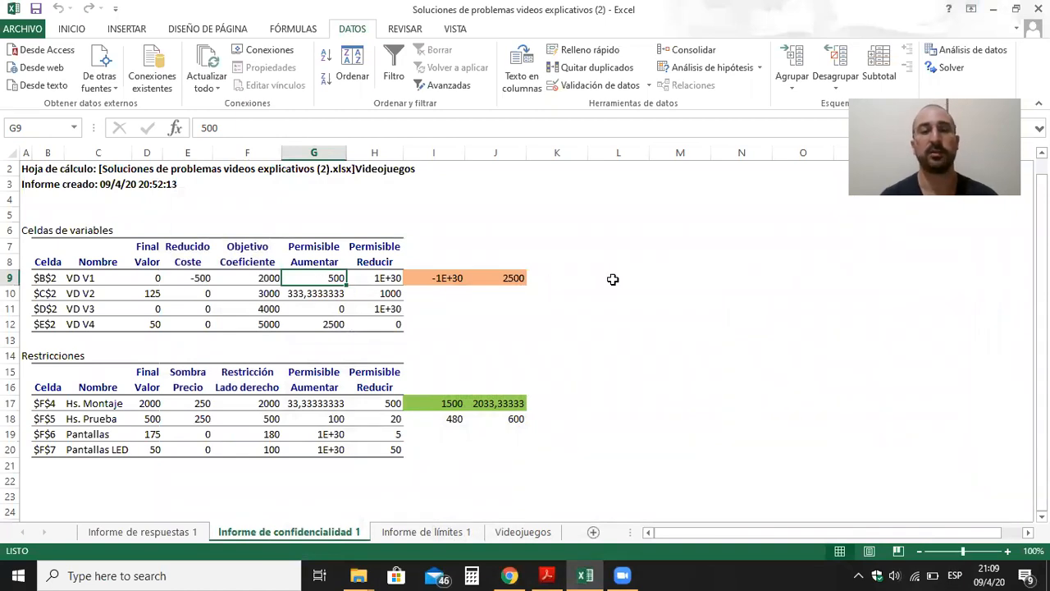
{"action": "key", "text": "Left"}
{"action": "key", "text": "Left"}
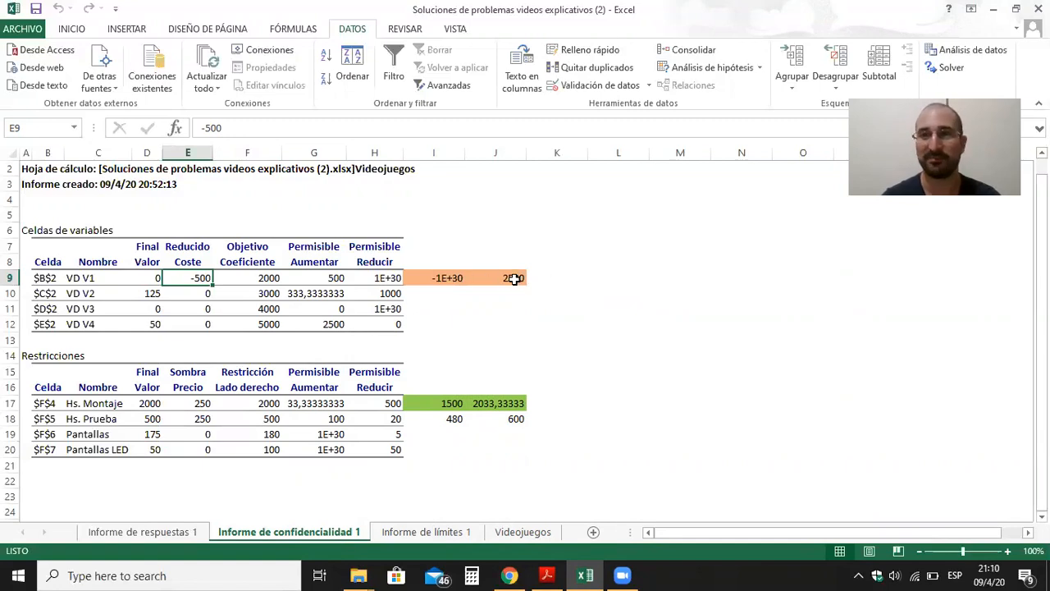
- On the Videojuegos sheet, set V1's CO coefficient in B3 to 2600
{"action": "left_click", "coordinate": [519, 534]}
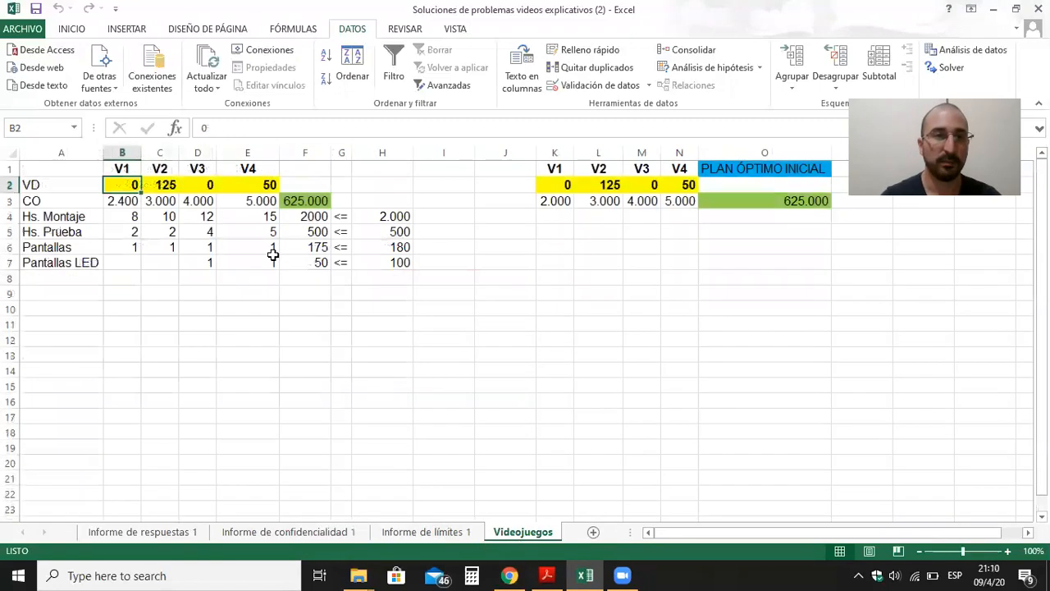
{"action": "left_click", "coordinate": [133, 205]}
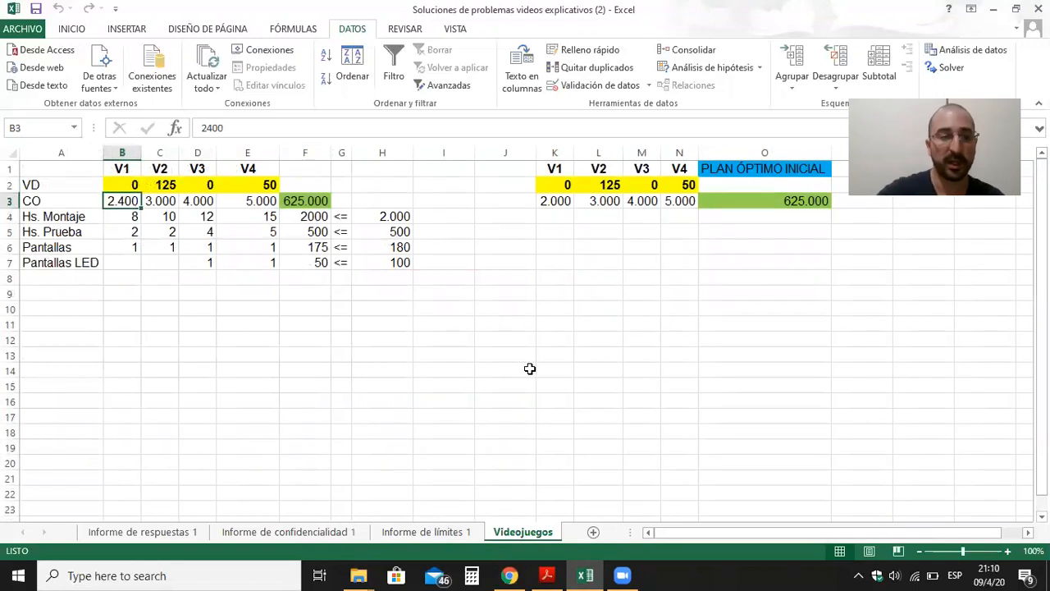
{"action": "type", "text": "2600"}
{"action": "key", "text": "ctrl+Return"}
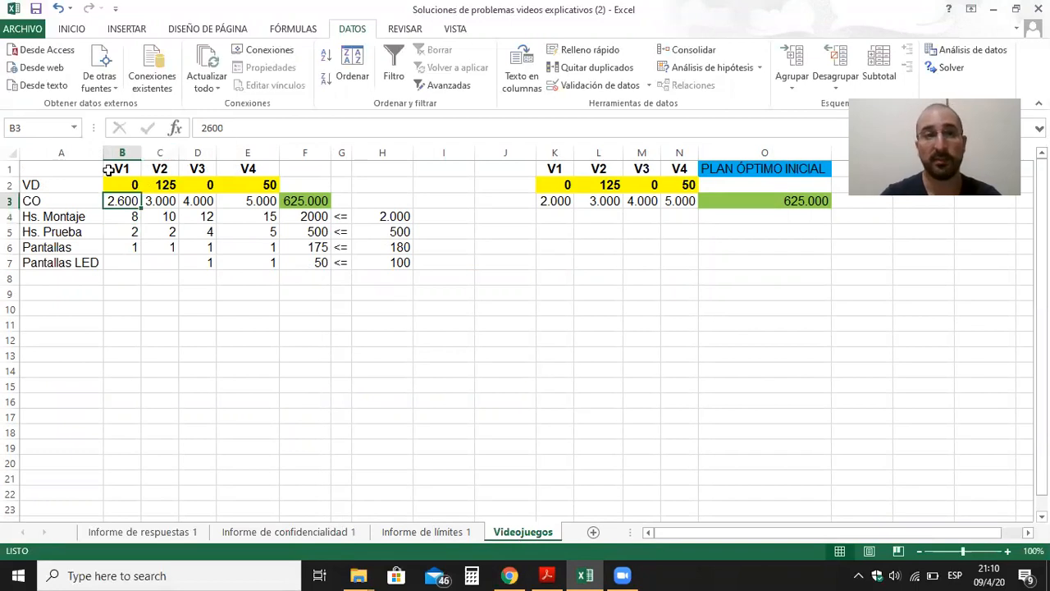
- Solve the model with Solver for the V1 coefficient of 2600, keep the solution and review the production quantities in B2:E2
{"action": "left_click", "coordinate": [948, 67]}
{"action": "left_click", "coordinate": [743, 424]}
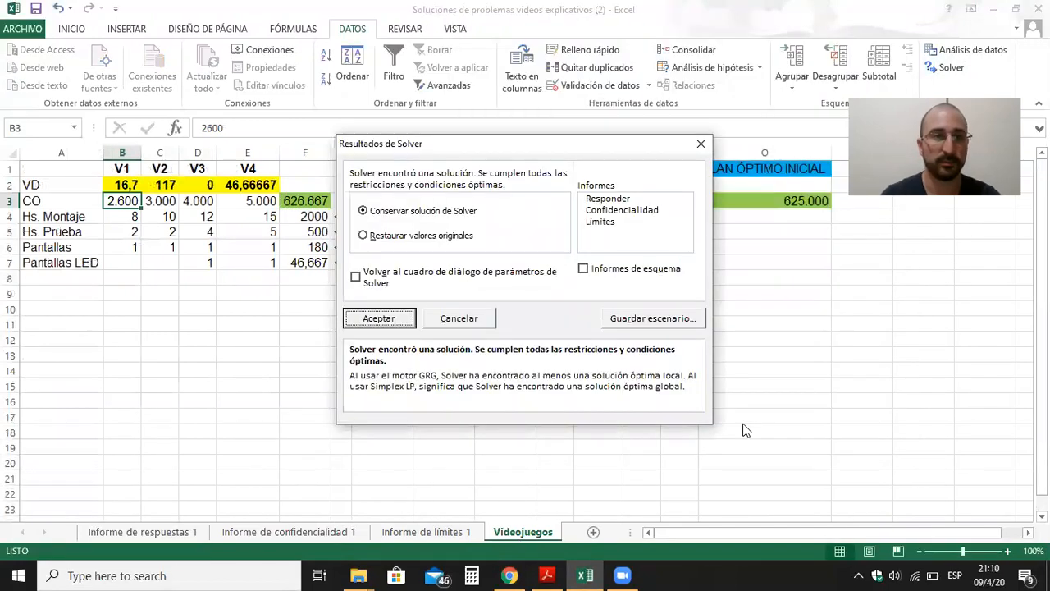
{"action": "left_click", "coordinate": [384, 318]}
{"action": "left_click_drag", "start_coordinate": [124, 180], "coordinate": [243, 184]}
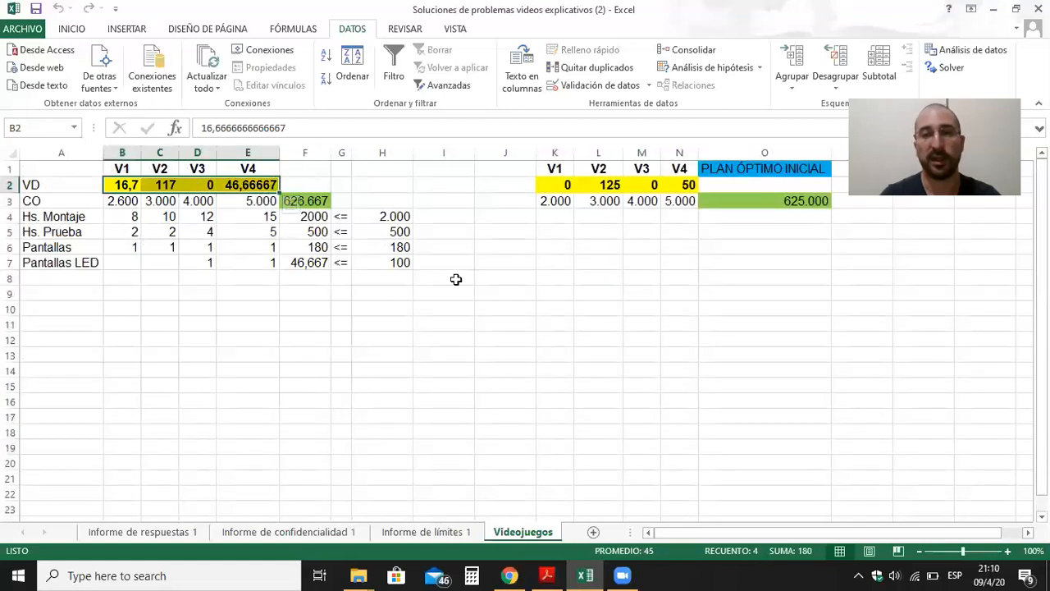
- Restore V1's CO coefficient in B3 to 2000
{"action": "left_click", "coordinate": [128, 199]}
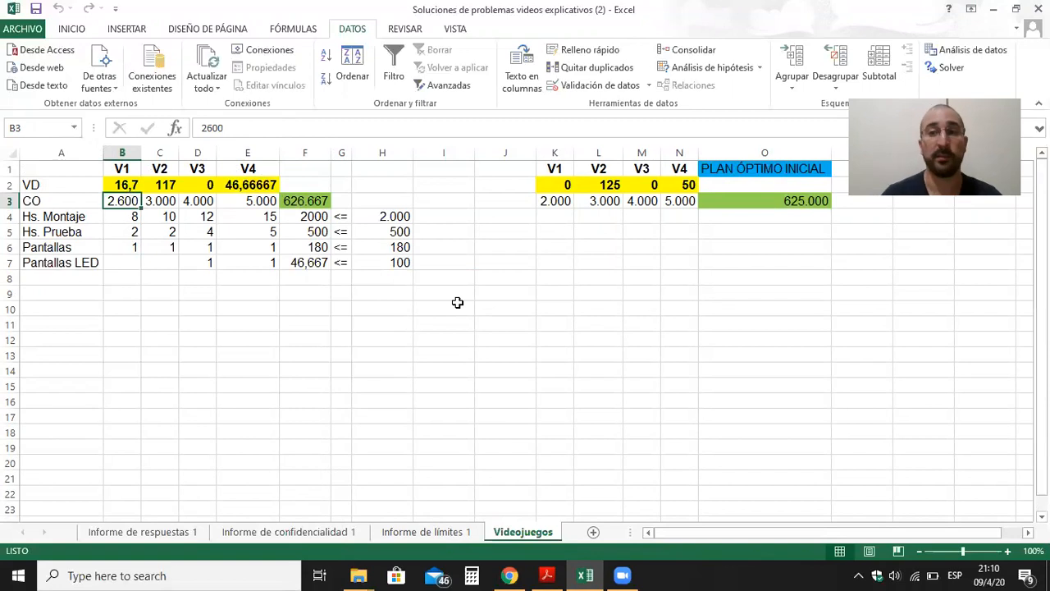
{"action": "left_click", "coordinate": [548, 575]}
{"action": "left_click", "coordinate": [585, 575]}
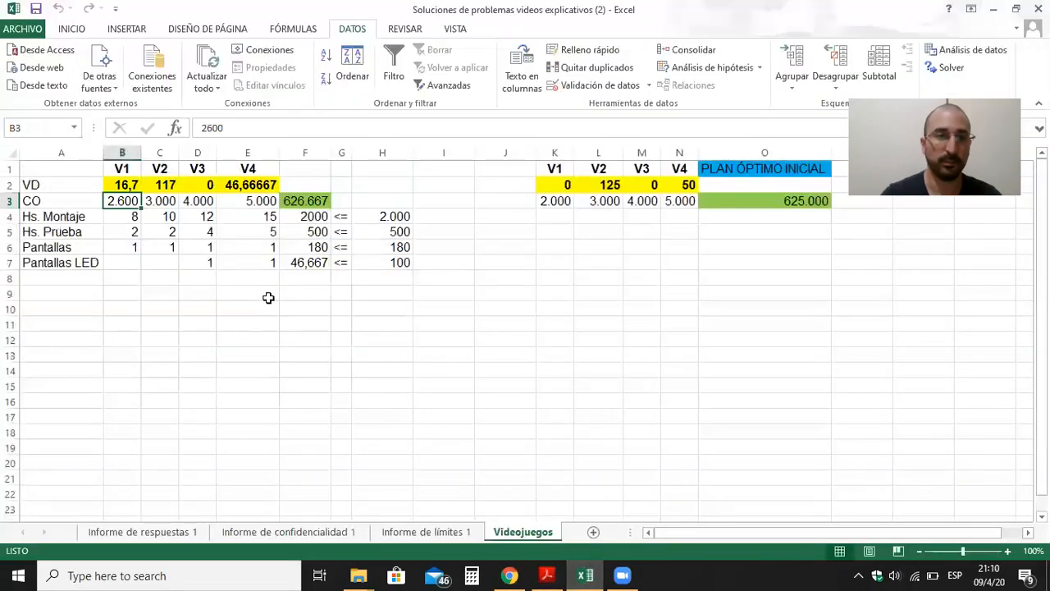
{"action": "type", "text": "200"}
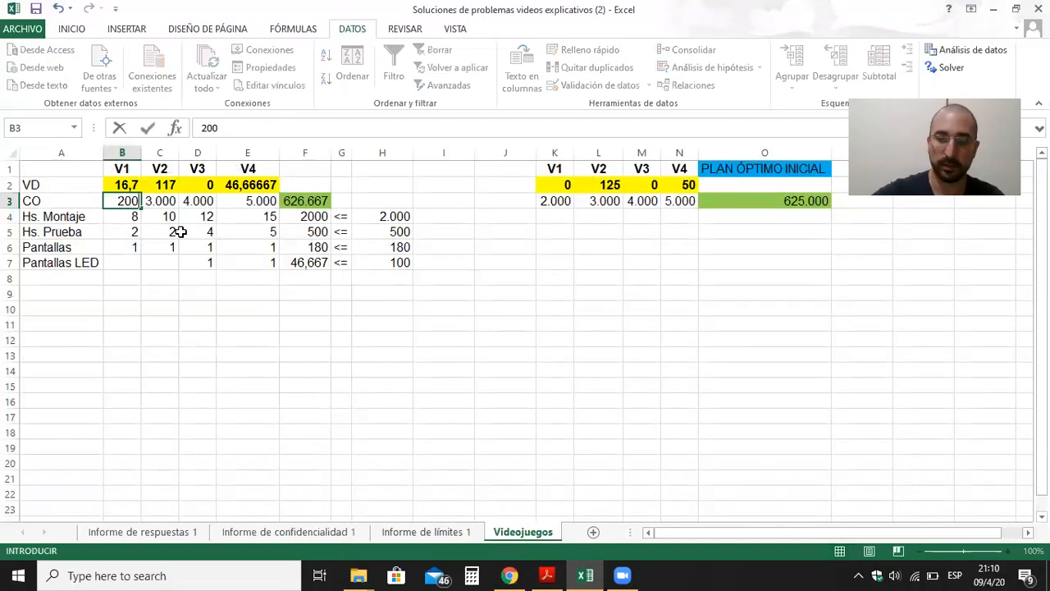
{"action": "type", "text": "0"}
{"action": "key", "text": "Return"}
{"action": "key", "text": "Up"}
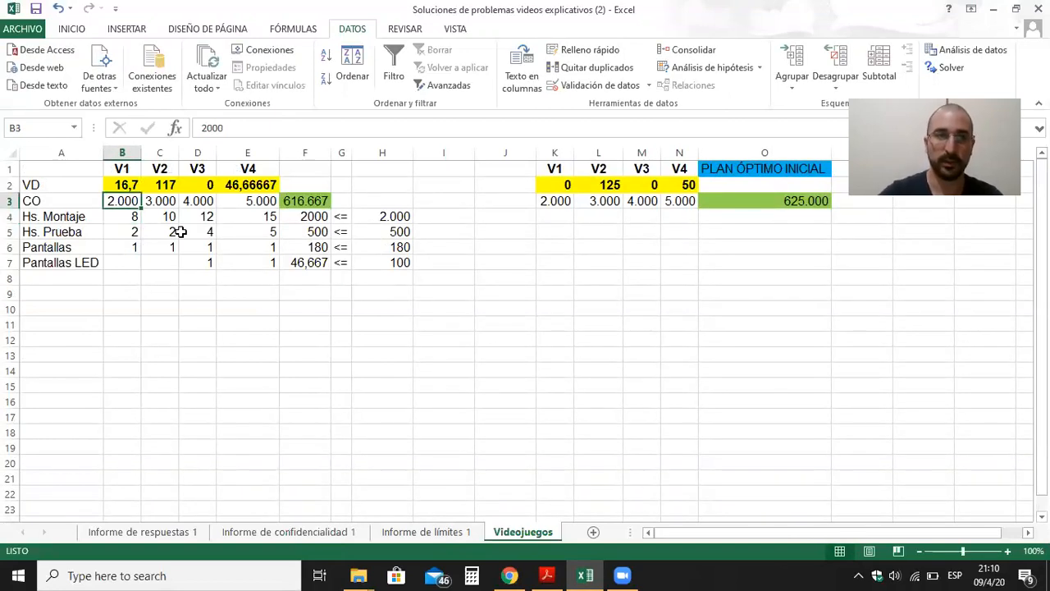
- Solve the model again with Solver using the original coefficients and keep the solution
{"action": "left_click", "coordinate": [945, 67]}
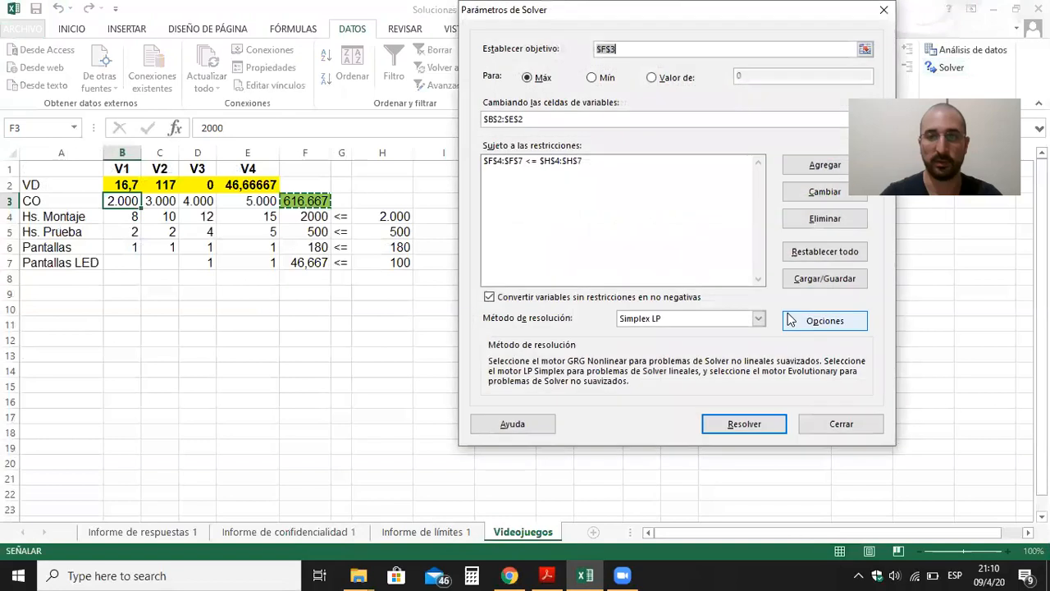
{"action": "left_click", "coordinate": [733, 425]}
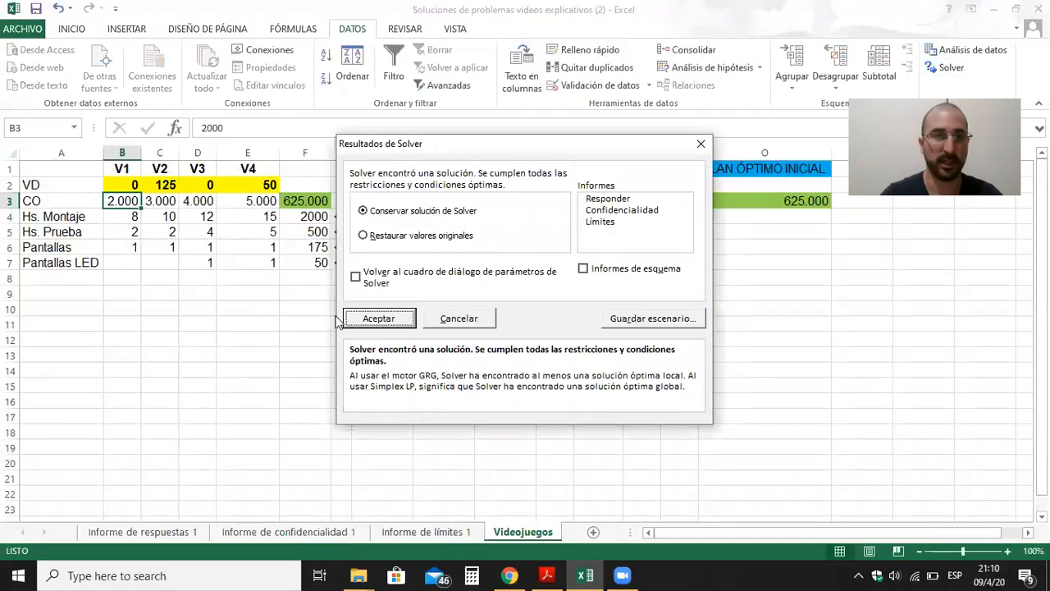
{"action": "left_click", "coordinate": [381, 379]}
- Read question f in the PDF about changing V2's price and examine V2's row in the sensitivity report
{"action": "left_click", "coordinate": [544, 574]}
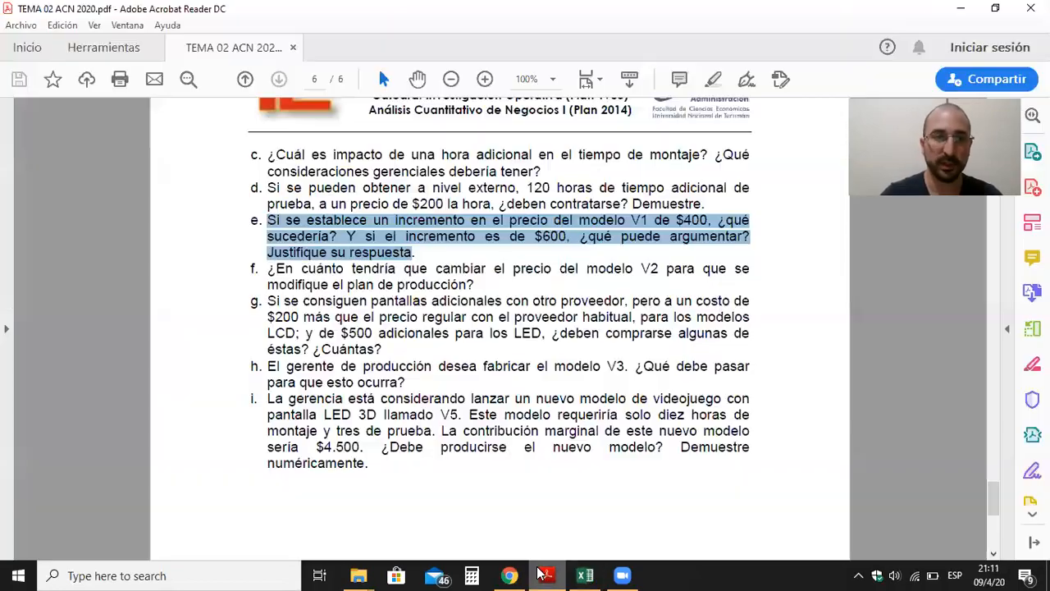
{"action": "left_click_drag", "start_coordinate": [268, 271], "coordinate": [475, 285]}
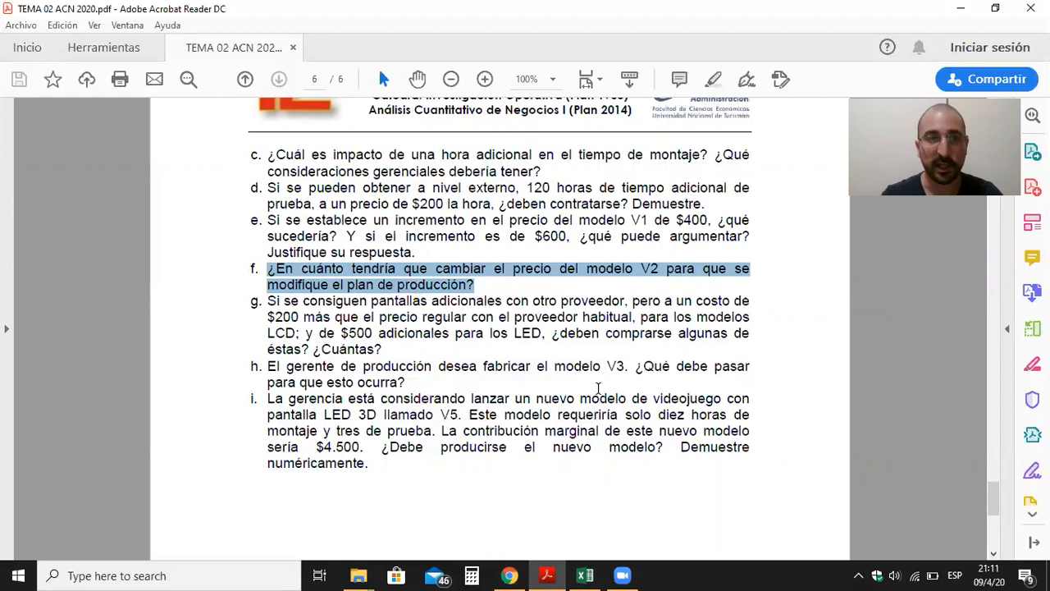
{"action": "left_click", "coordinate": [586, 575]}
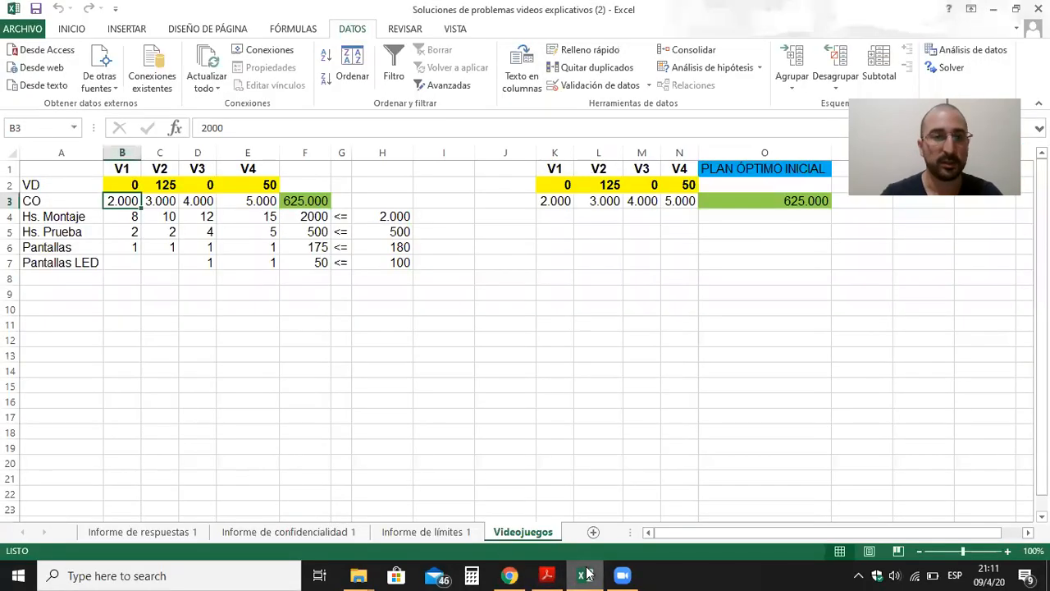
{"action": "left_click", "coordinate": [282, 530]}
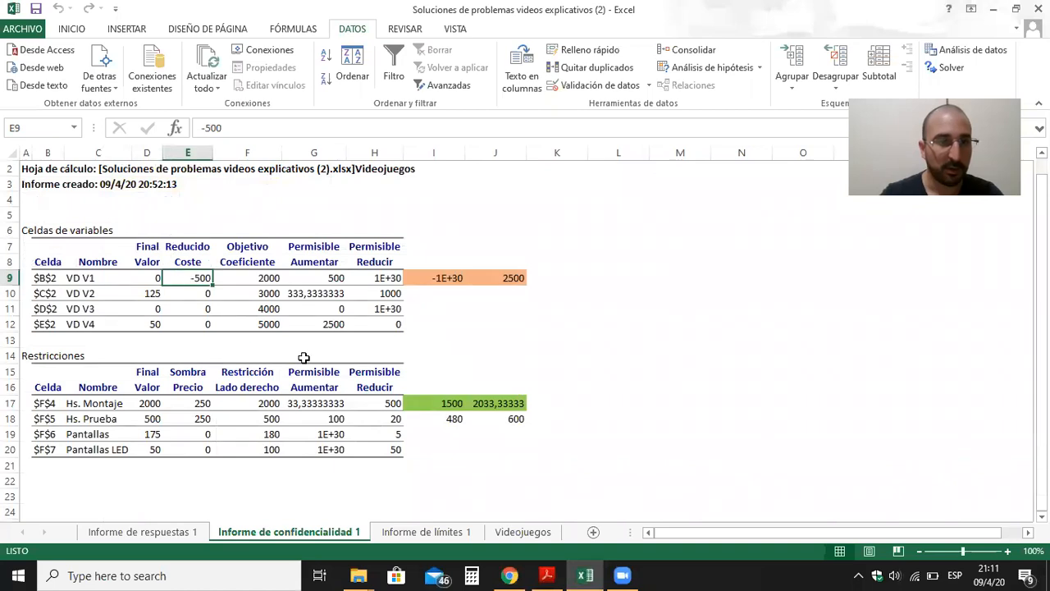
{"action": "left_click", "coordinate": [548, 574]}
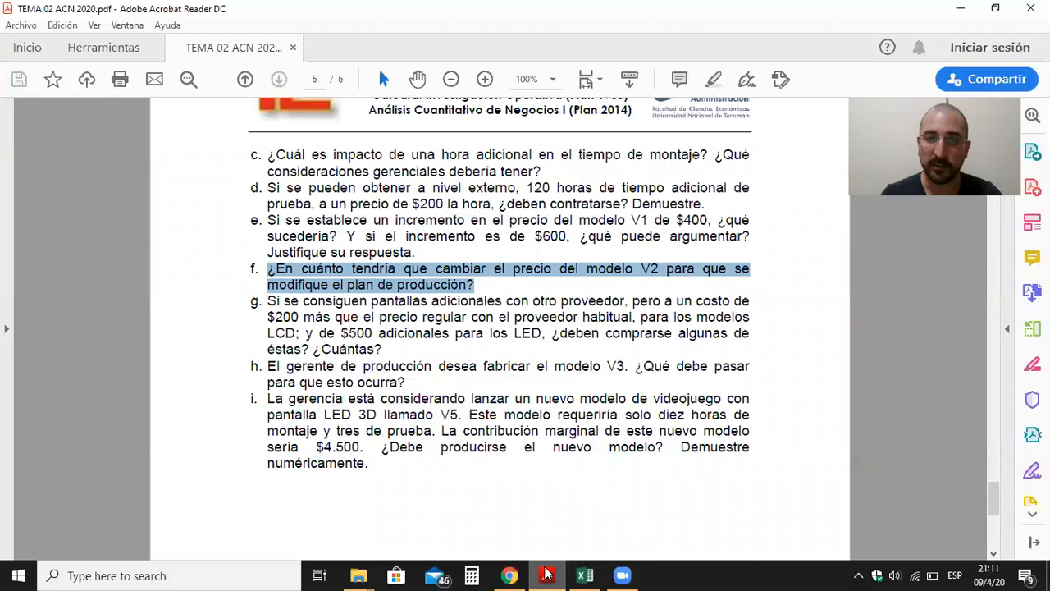
{"action": "left_click", "coordinate": [547, 574]}
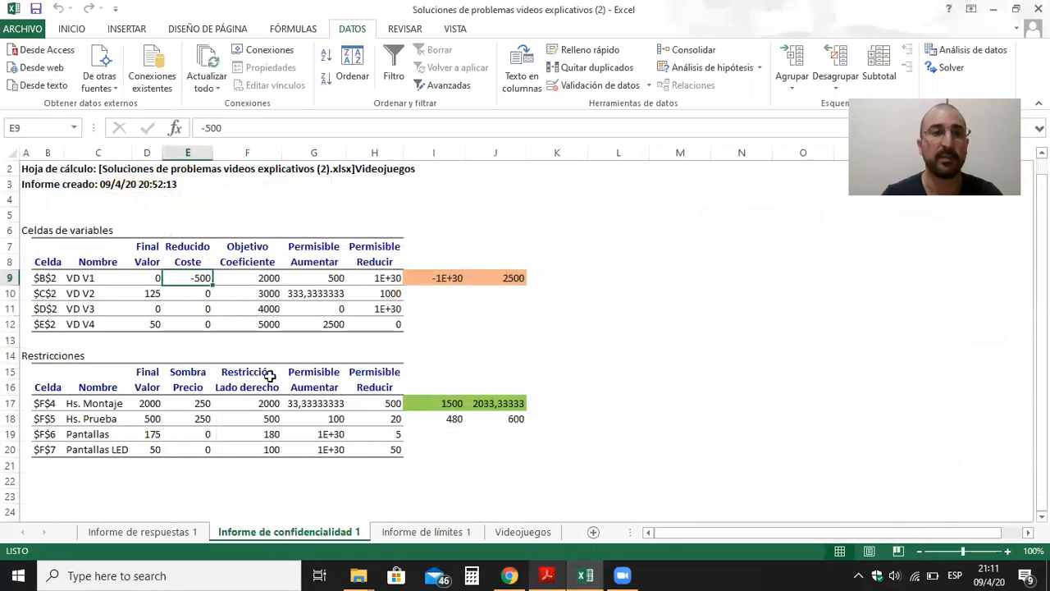
{"action": "left_click", "coordinate": [9, 293]}
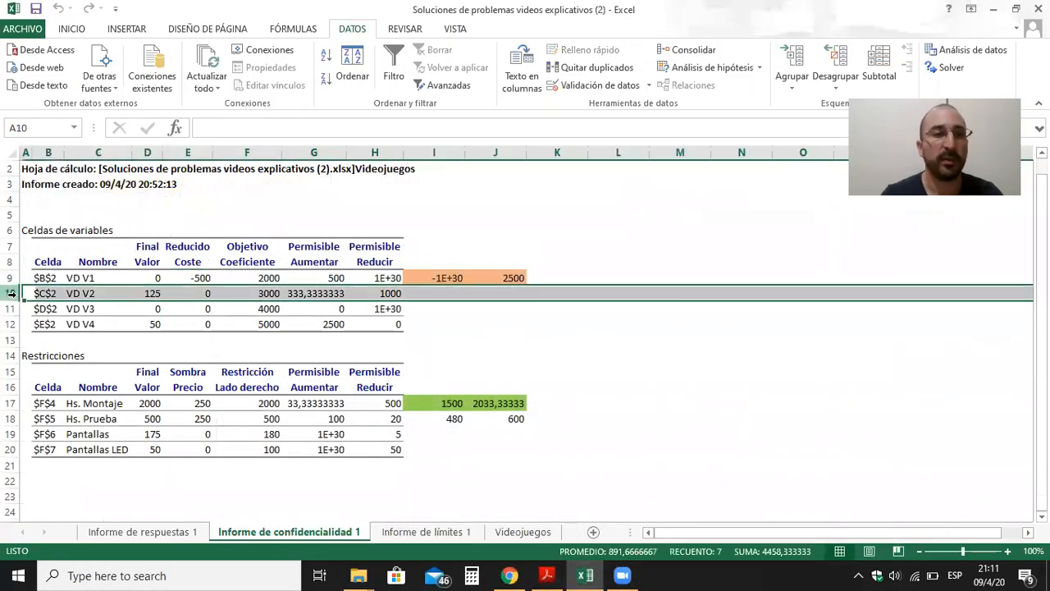
{"action": "left_click", "coordinate": [142, 293]}
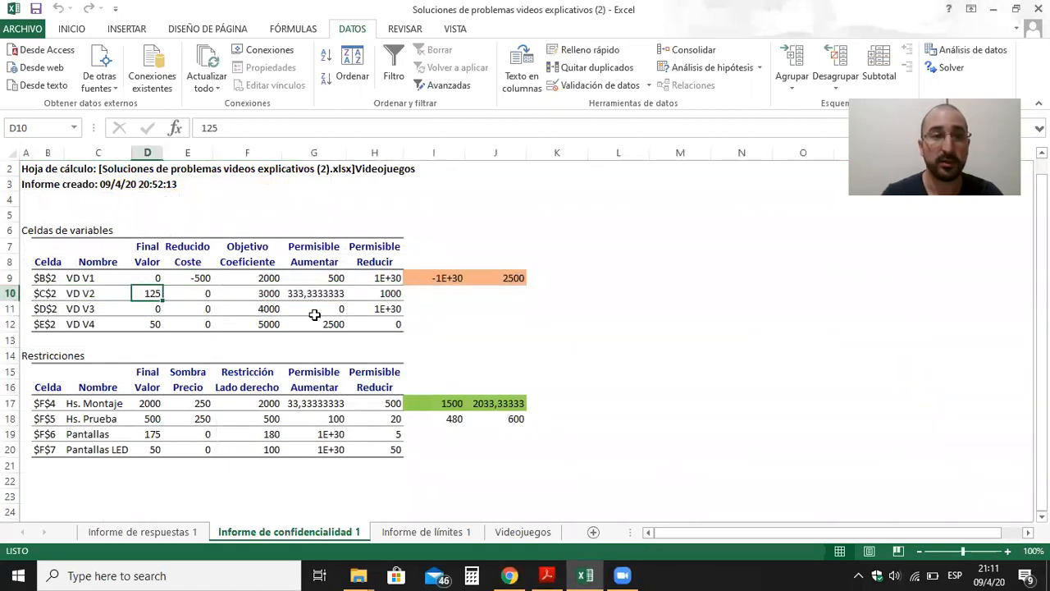
- In I10 of the sensitivity report, calculate the lower limit of V2's objective coefficient with =F10-H10
{"action": "left_click", "coordinate": [426, 297]}
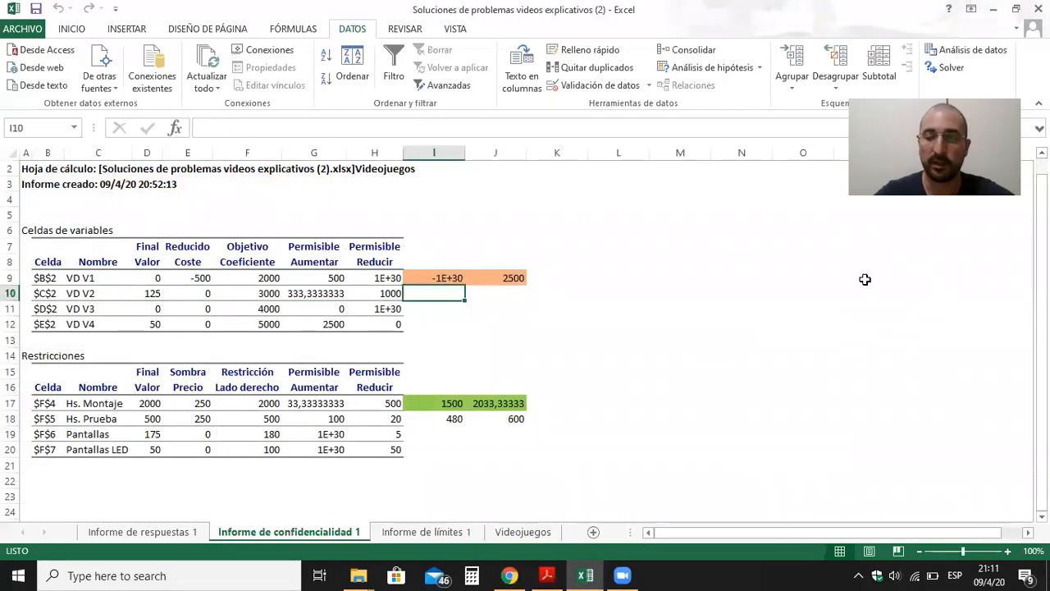
{"action": "type", "text": "="}
{"action": "key", "text": "Left"}
{"action": "key", "text": "Left"}
{"action": "key", "text": "Left"}
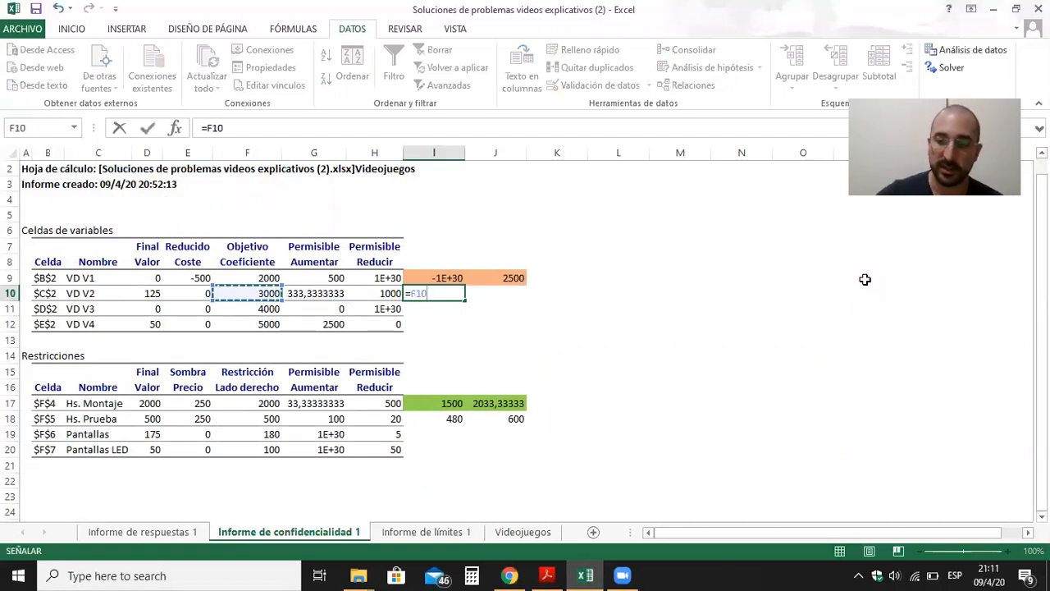
{"action": "type", "text": "-"}
{"action": "key", "text": "Left"}
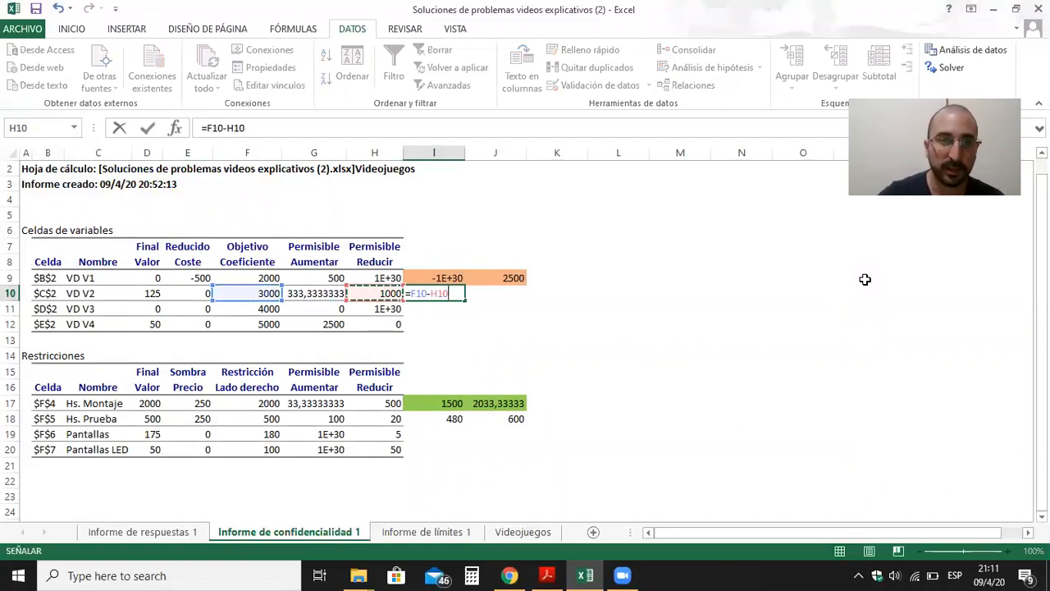
{"action": "key", "text": "Return"}
- In J10, calculate the upper limit of V2's objective coefficient with =F10+G10
{"action": "key", "text": "Up"}
{"action": "key", "text": "Right"}
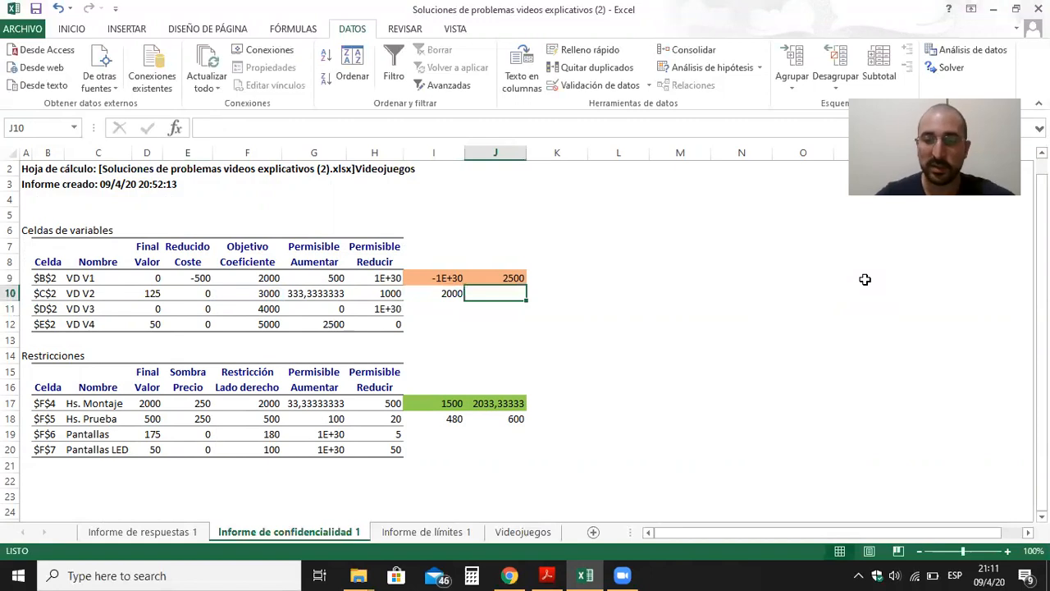
{"action": "type", "text": "="}
{"action": "key", "text": "Left"}
{"action": "key", "text": "Left"}
{"action": "key", "text": "Left"}
{"action": "key", "text": "Left"}
{"action": "type", "text": "+"}
{"action": "key", "text": "Left"}
{"action": "key", "text": "Left"}
{"action": "key", "text": "Left"}
{"action": "key", "text": "Return"}
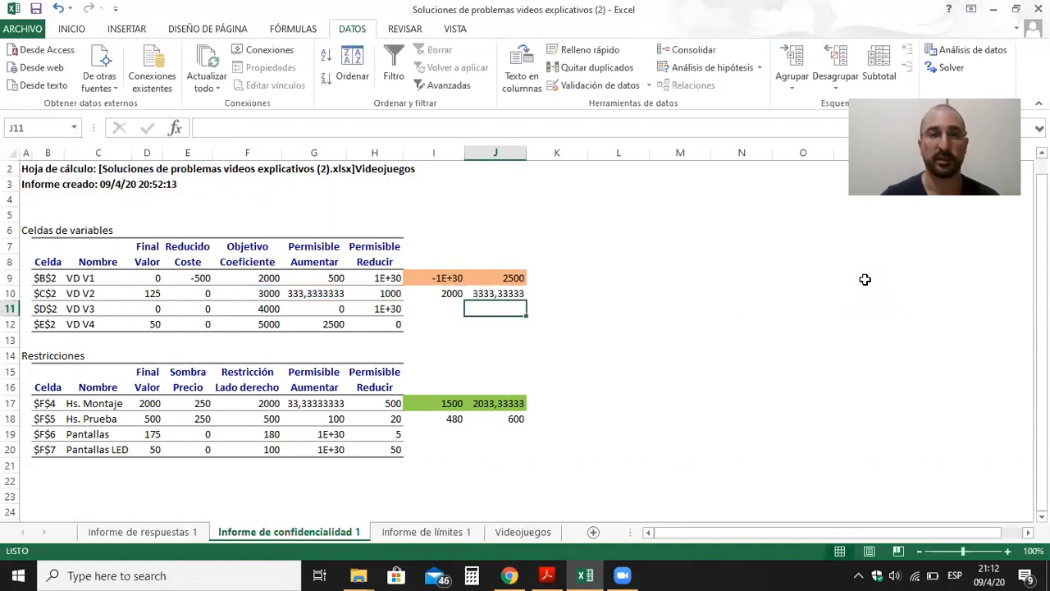
- Fill V2's coefficient range limits in I10:J10 with light blue
{"action": "key", "text": "Left"}
{"action": "key", "text": "Up"}
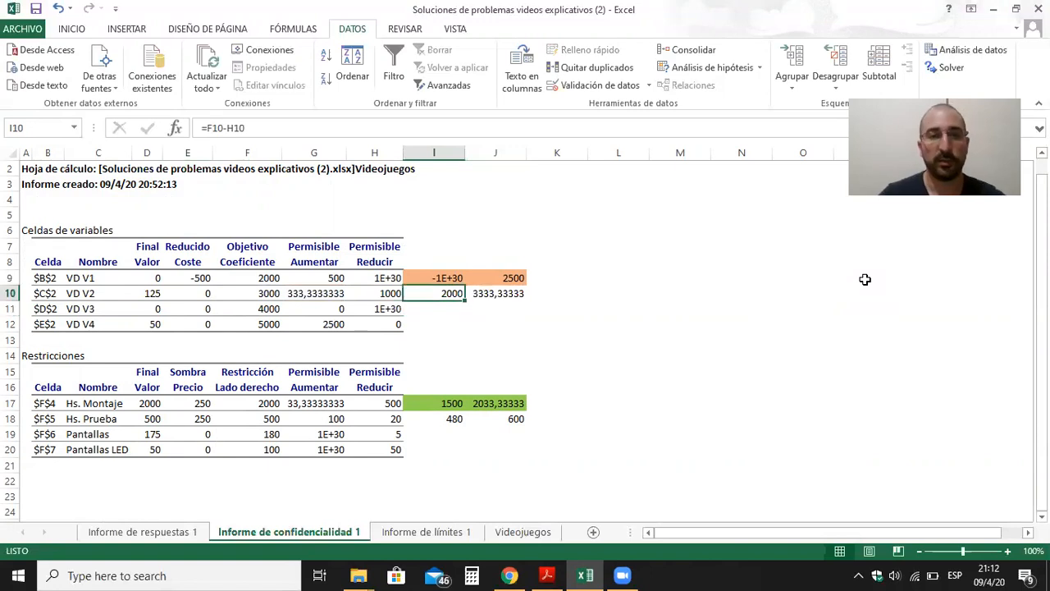
{"action": "key", "text": "shift+Right"}
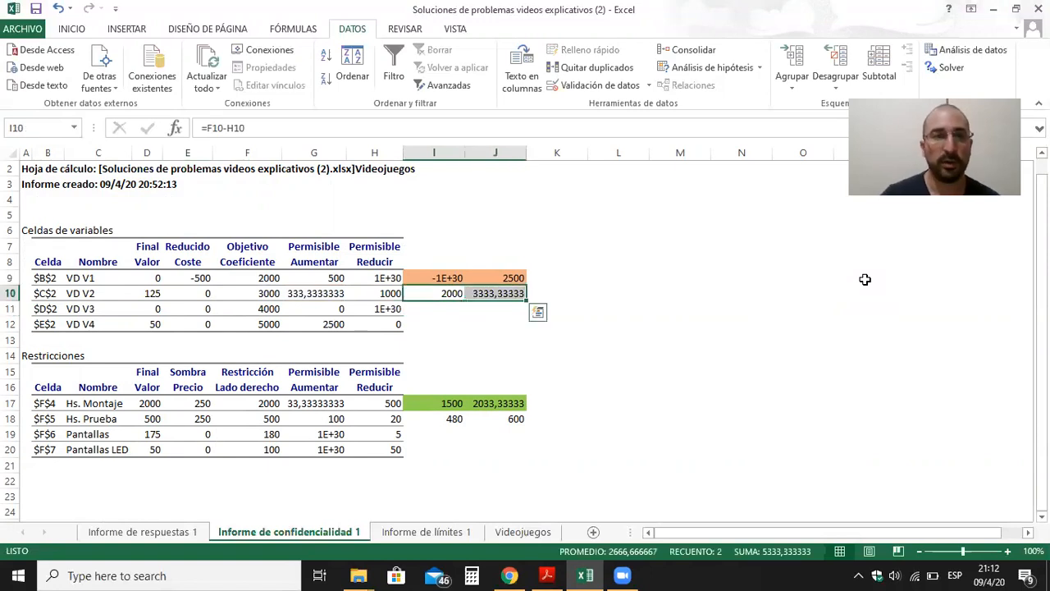
{"action": "left_click", "coordinate": [76, 32]}
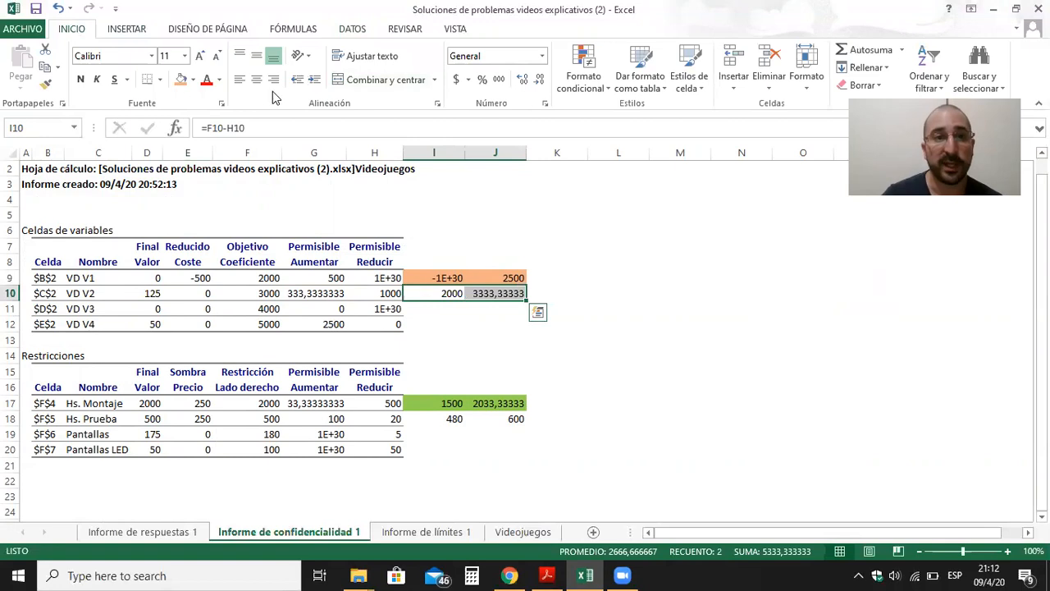
{"action": "left_click", "coordinate": [194, 80]}
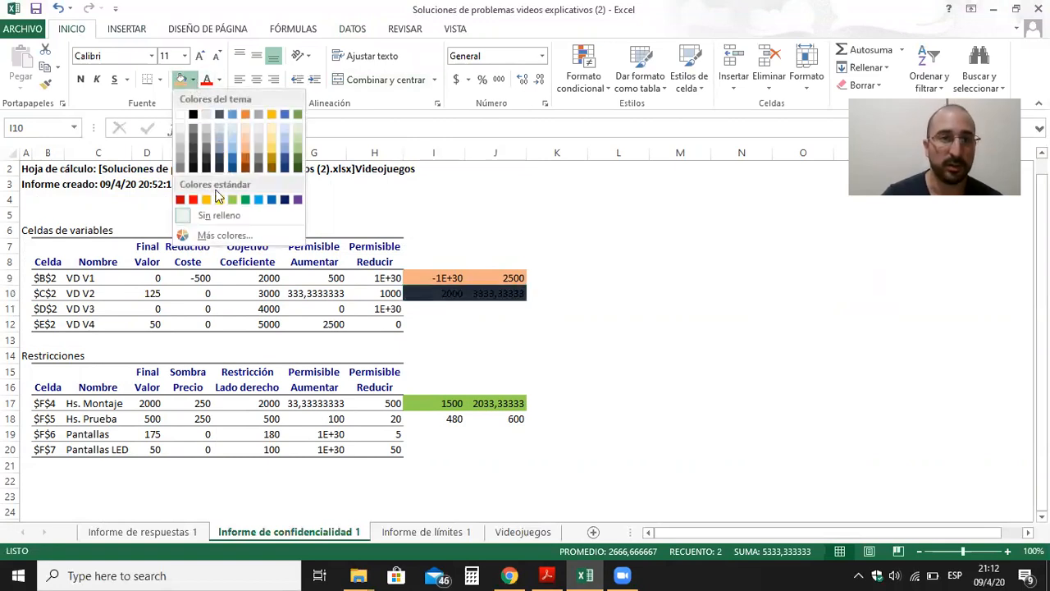
{"action": "left_click", "coordinate": [259, 200]}
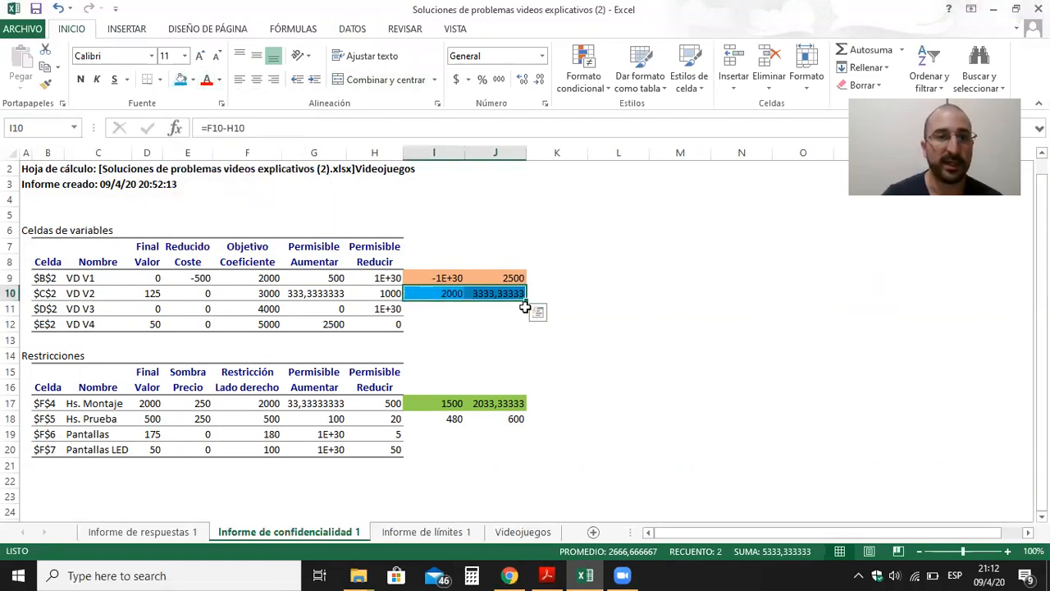
{"action": "left_click", "coordinate": [611, 355]}
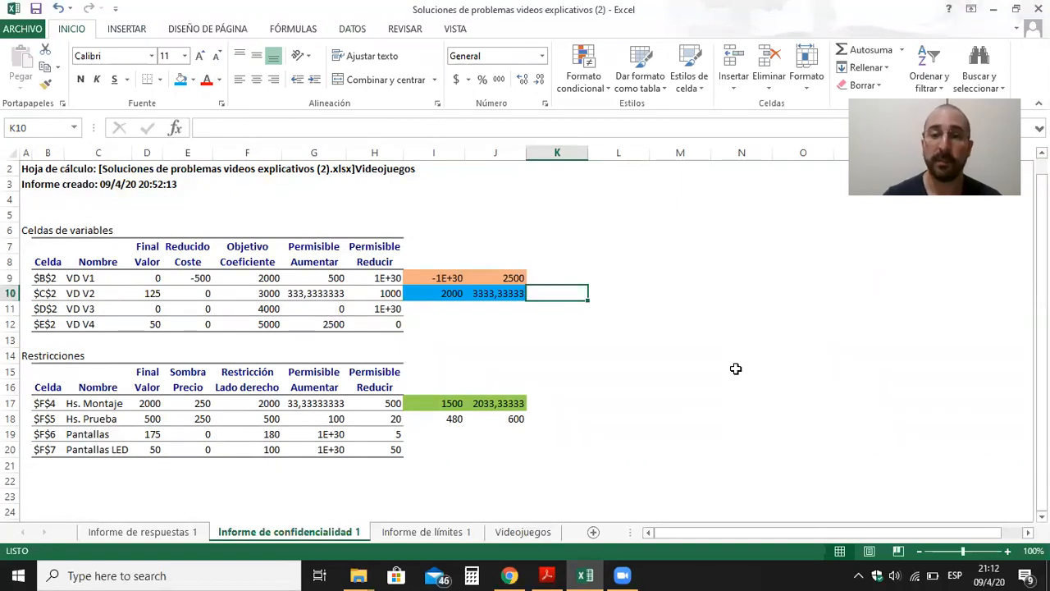
- Check question f in the PDF against V2's allowable increase, allowable decrease and objective coefficient in the sensitivity report
{"action": "left_click", "coordinate": [554, 574]}
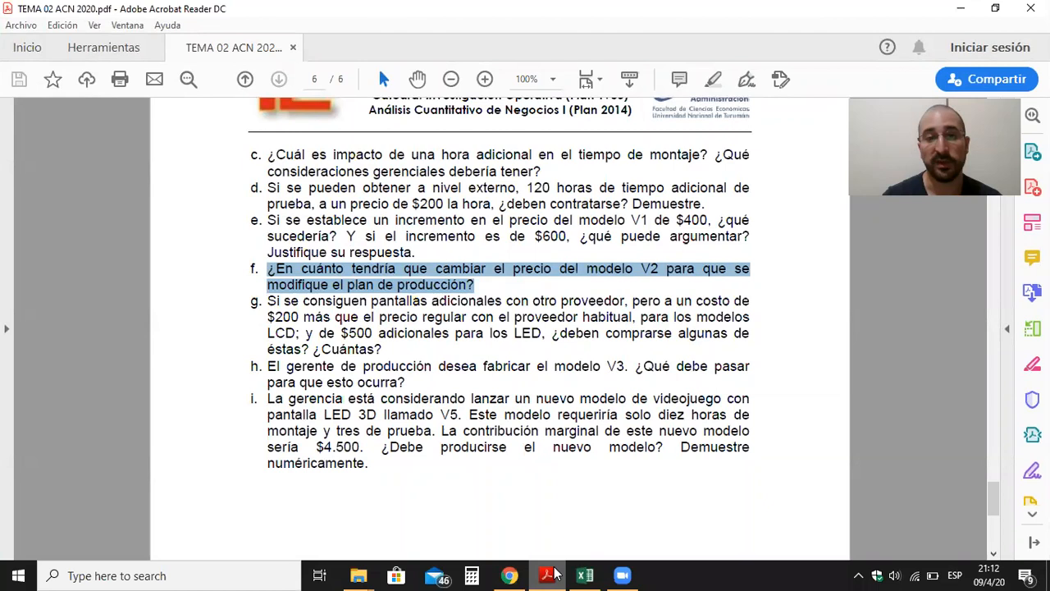
{"action": "key", "text": "alt+Tab"}
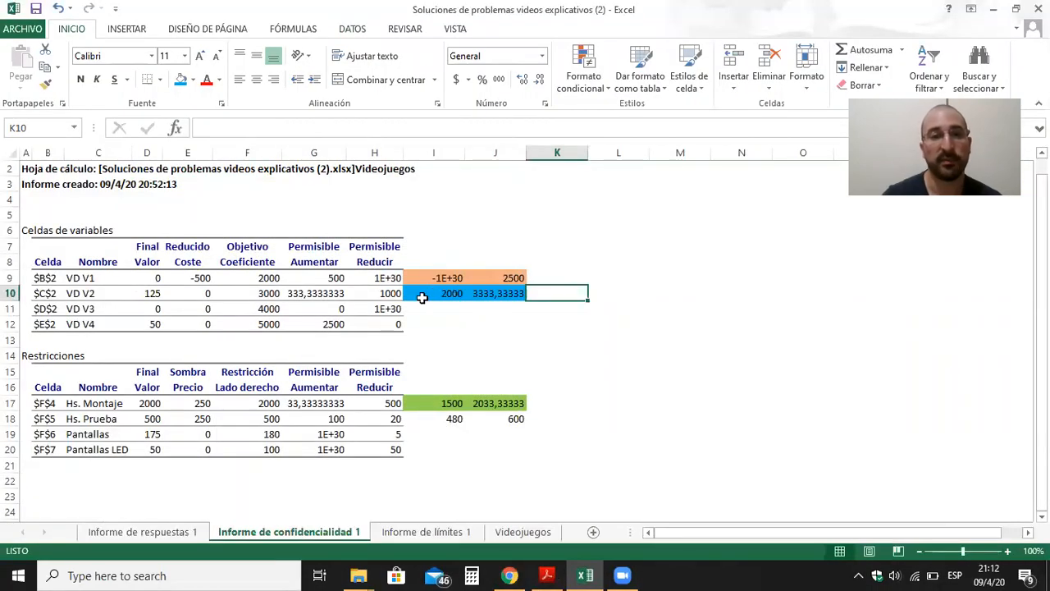
{"action": "left_click", "coordinate": [316, 293]}
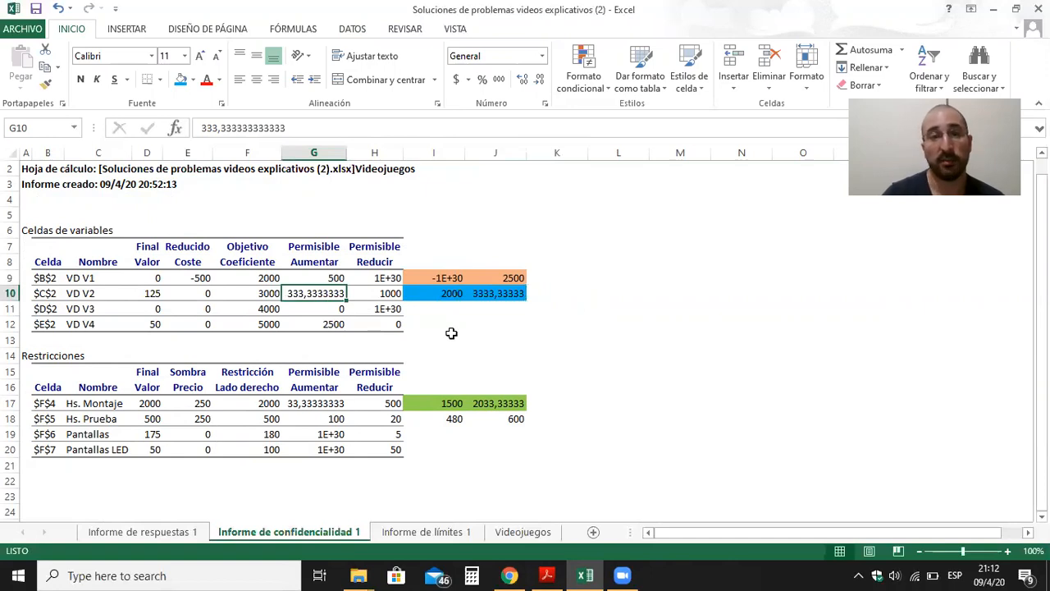
{"action": "left_click", "coordinate": [381, 294]}
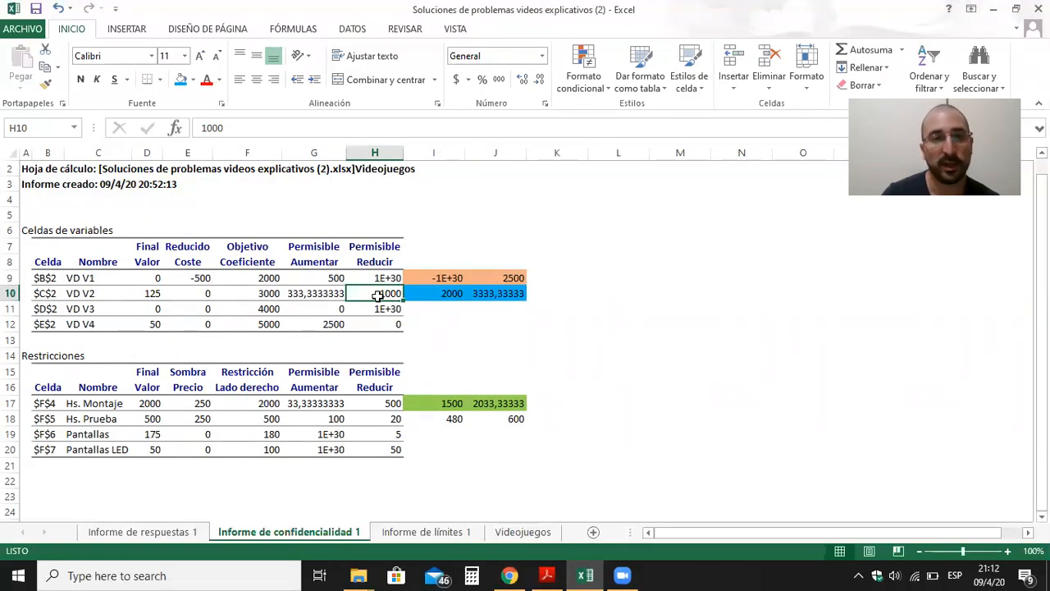
{"action": "left_click", "coordinate": [261, 295]}
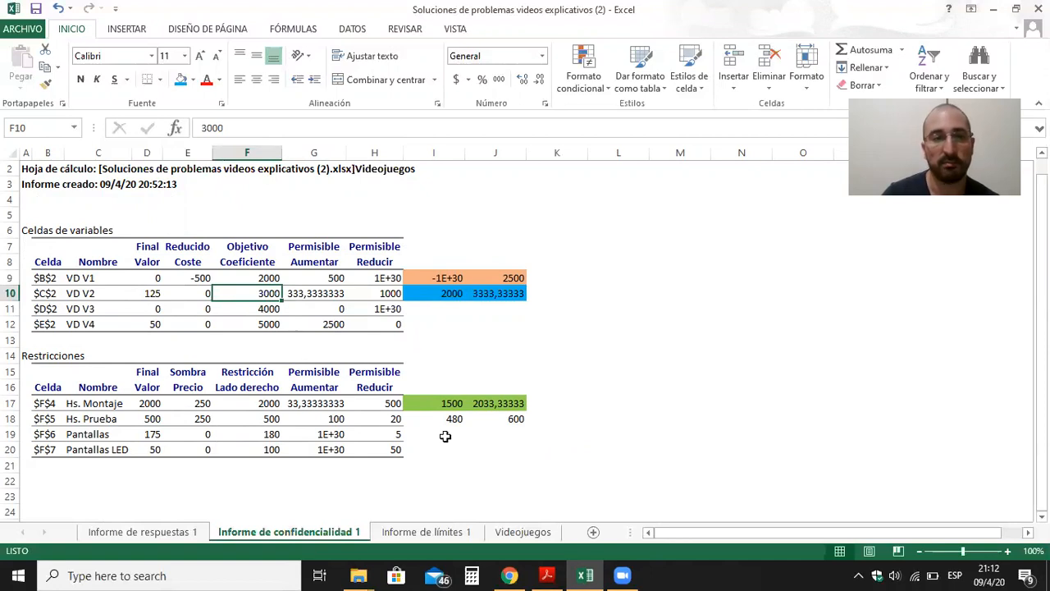
- On the Videojuegos sheet, set V2's CO coefficient in C3 to 1000
{"action": "left_click", "coordinate": [523, 532]}
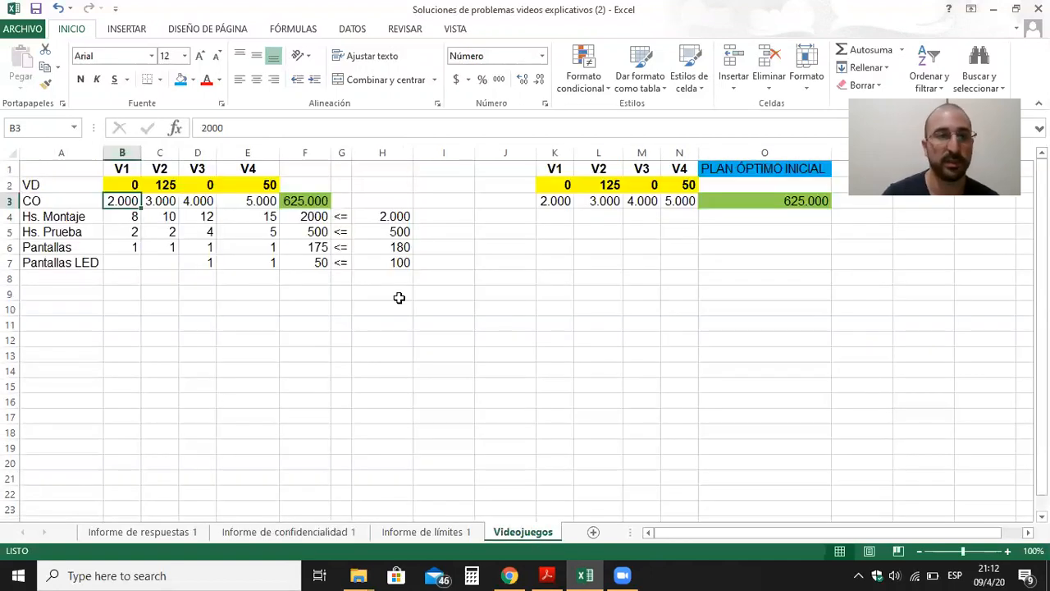
{"action": "key", "text": "Right"}
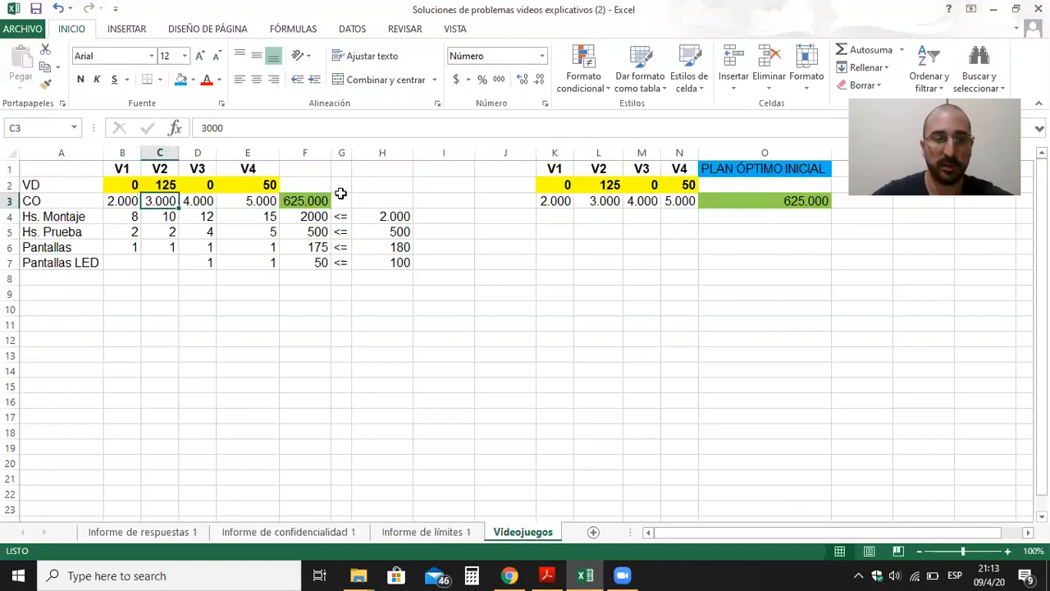
{"action": "type", "text": "1000"}
{"action": "key", "text": "Return"}
{"action": "key", "text": "Right"}
{"action": "key", "text": "Up"}
{"action": "key", "text": "Left"}
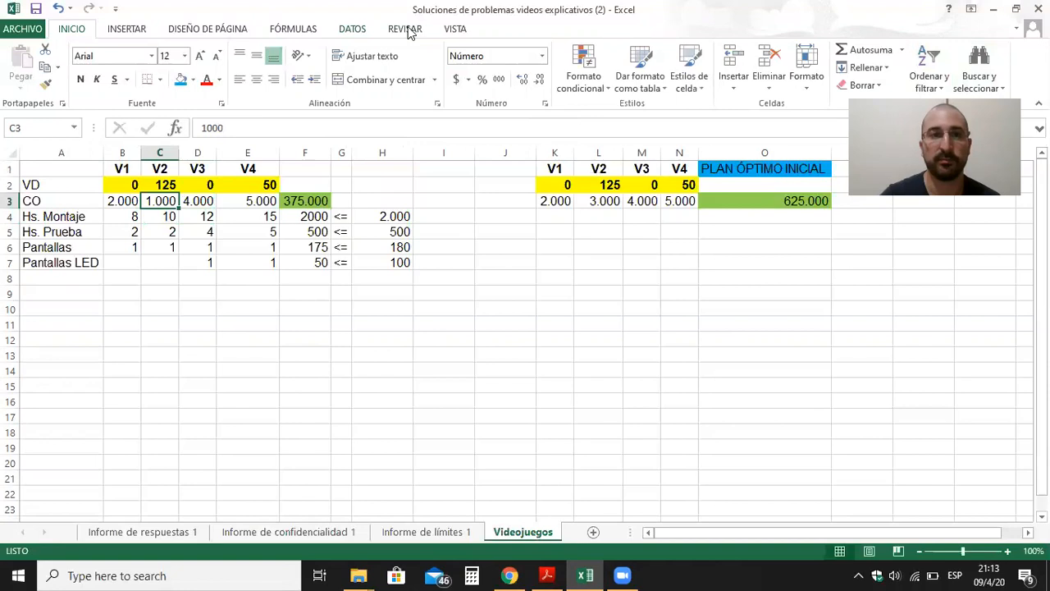
- Solve the model with Solver, keep the solution and check the decision variable values in B2:E2
{"action": "scroll", "coordinate": [408, 31], "scroll_direction": "down", "scroll_amount": 4}
{"action": "left_click", "coordinate": [947, 68]}
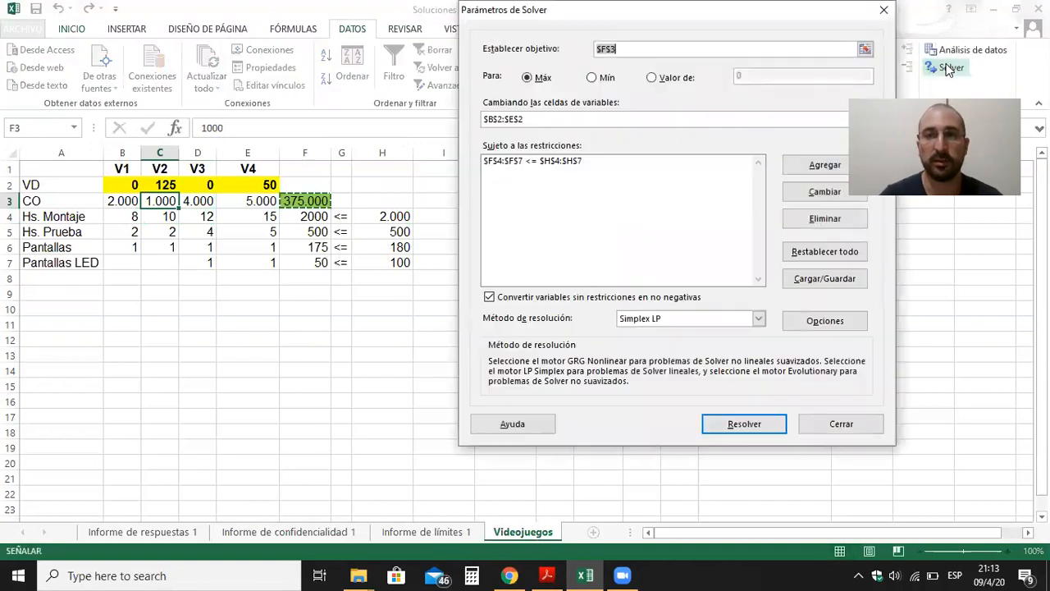
{"action": "left_click", "coordinate": [746, 423]}
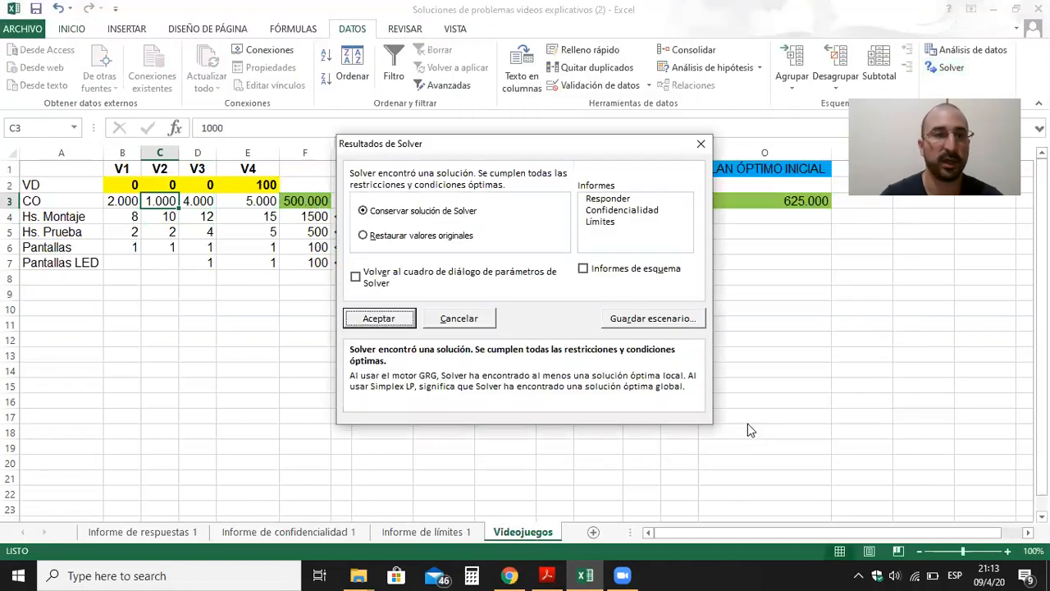
{"action": "left_click", "coordinate": [399, 315]}
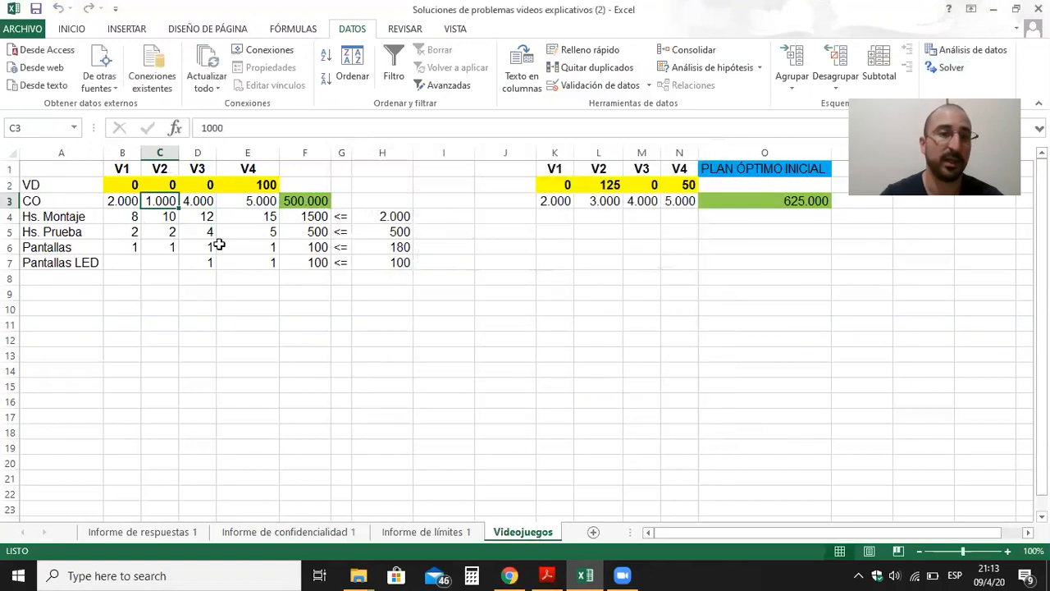
{"action": "left_click_drag", "start_coordinate": [134, 185], "coordinate": [271, 185]}
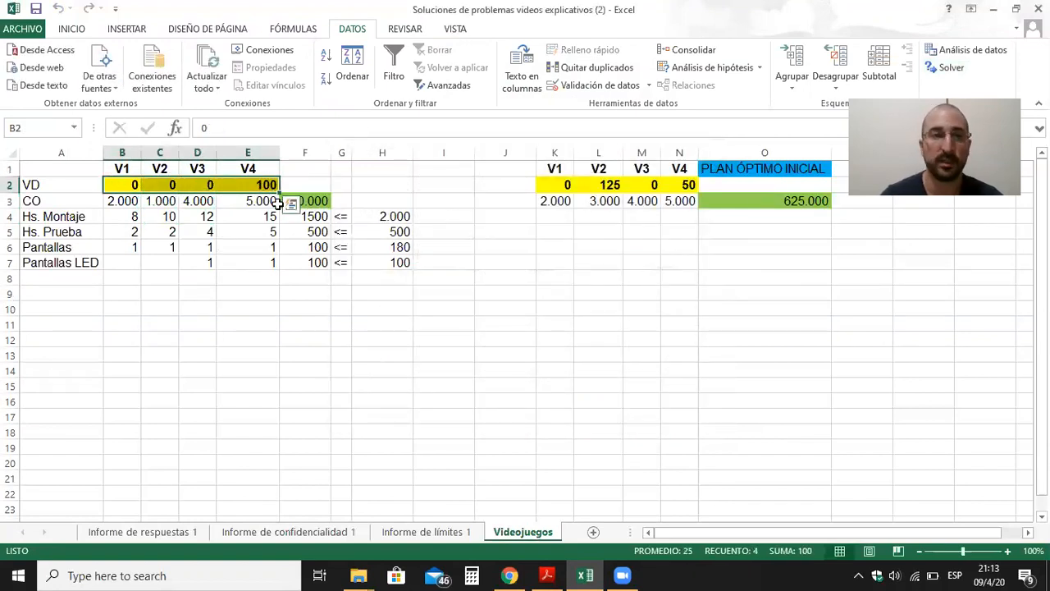
- Set V2's CO coefficient in C3 to 3000, solve the model again with Solver and keep the solution
{"action": "left_click", "coordinate": [164, 202]}
{"action": "type", "text": "3000"}
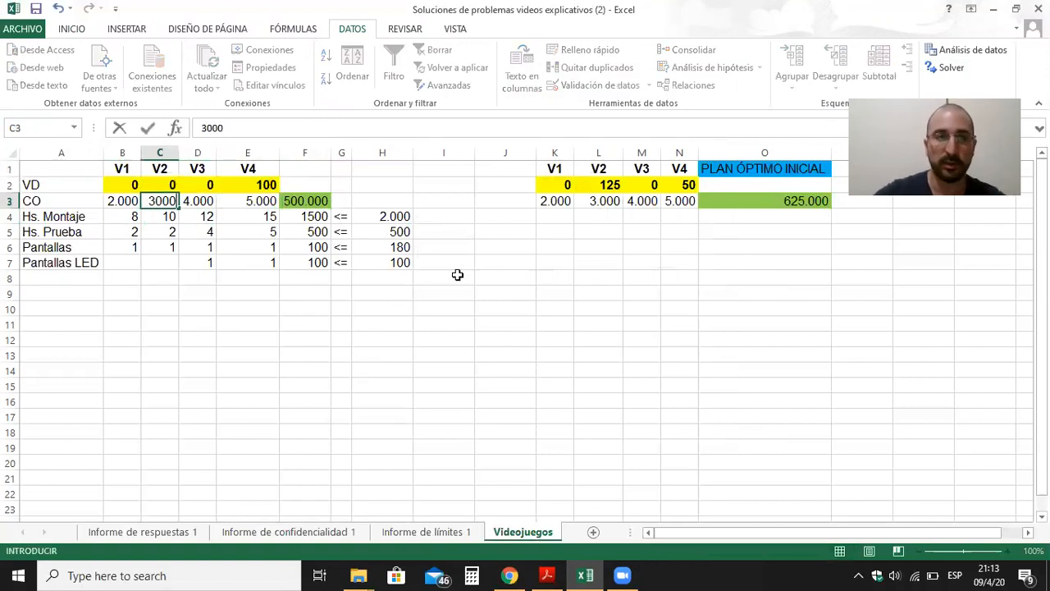
{"action": "key", "text": "Return"}
{"action": "key", "text": "Right"}
{"action": "key", "text": "Up"}
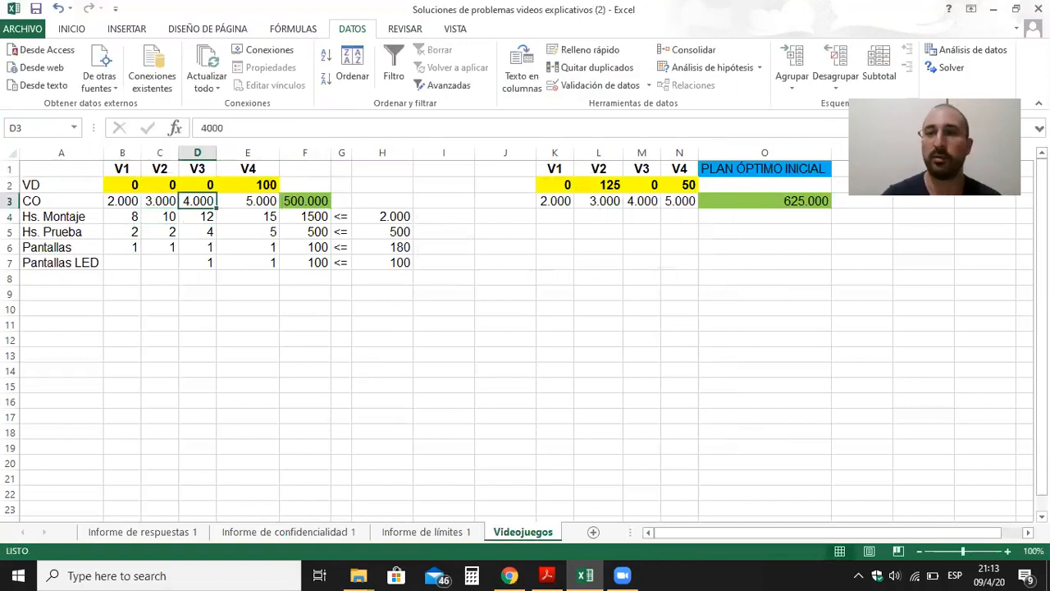
{"action": "left_click", "coordinate": [948, 67]}
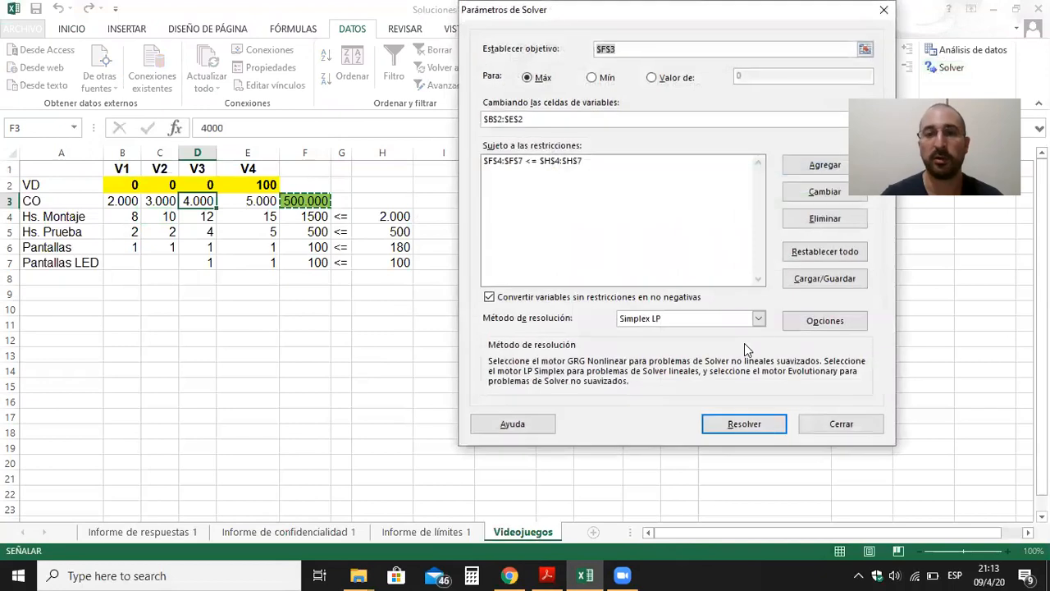
{"action": "left_click", "coordinate": [741, 423]}
{"action": "left_click", "coordinate": [380, 319]}
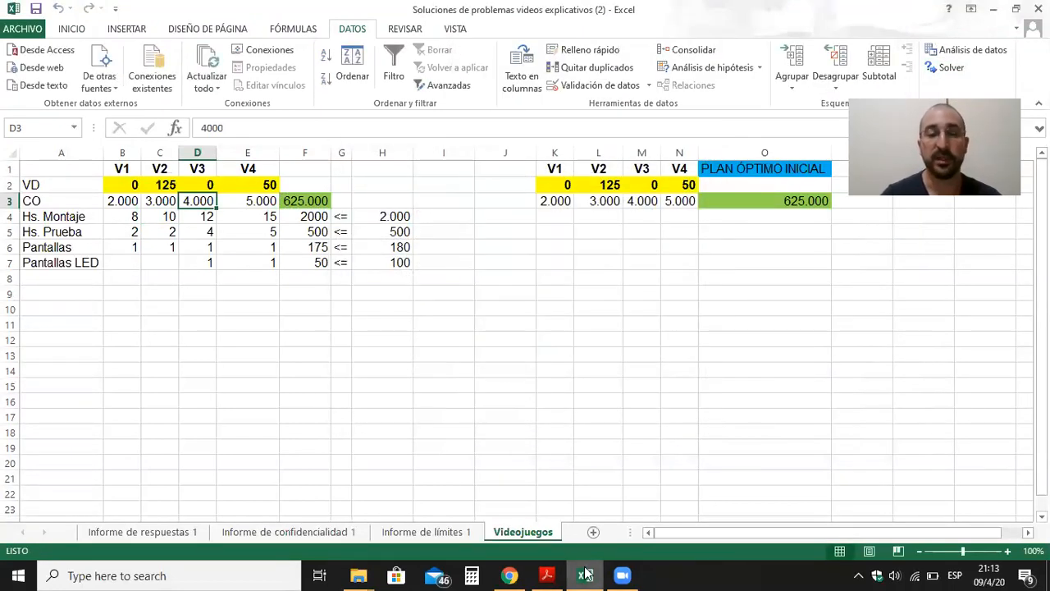
- Switch to the exercise PDF and read question g about buying additional screens from another supplier
{"action": "mouse_move", "coordinate": [584, 574]}
{"action": "mouse_move", "coordinate": [546, 575]}
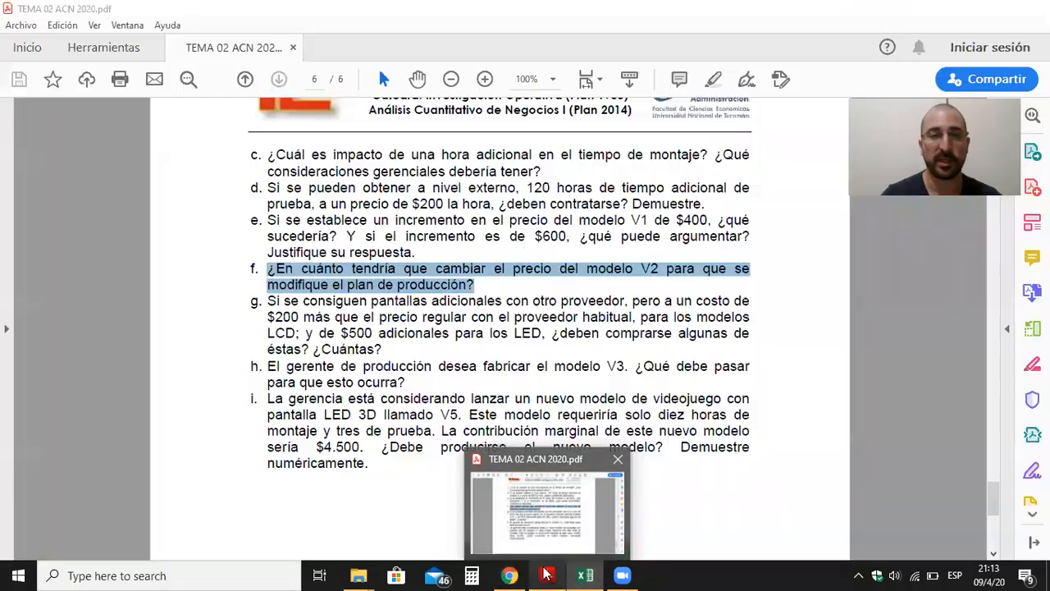
{"action": "left_click", "coordinate": [539, 535]}
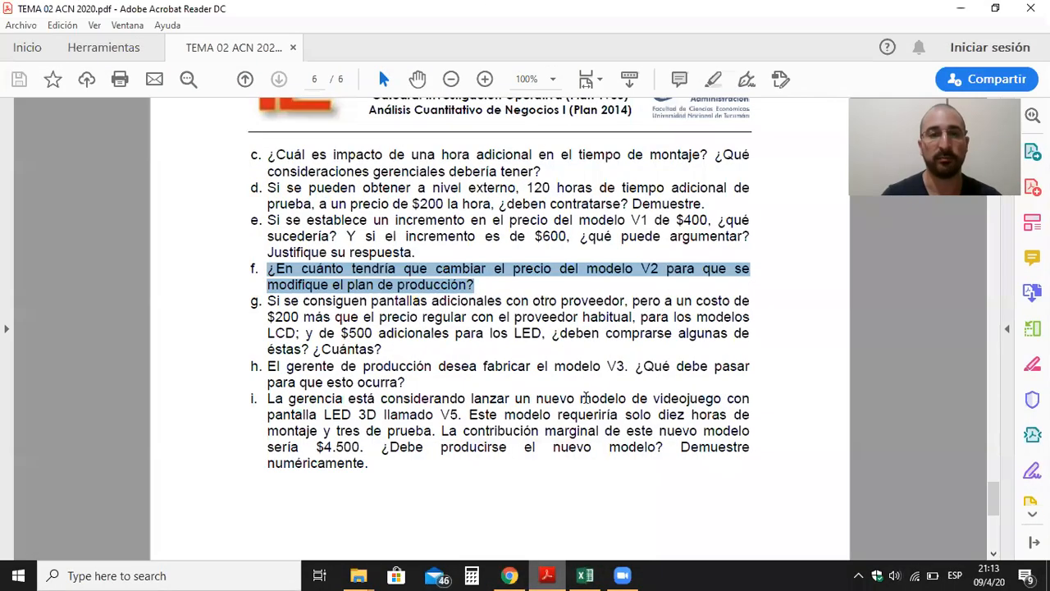
{"action": "left_click", "coordinate": [867, 358]}
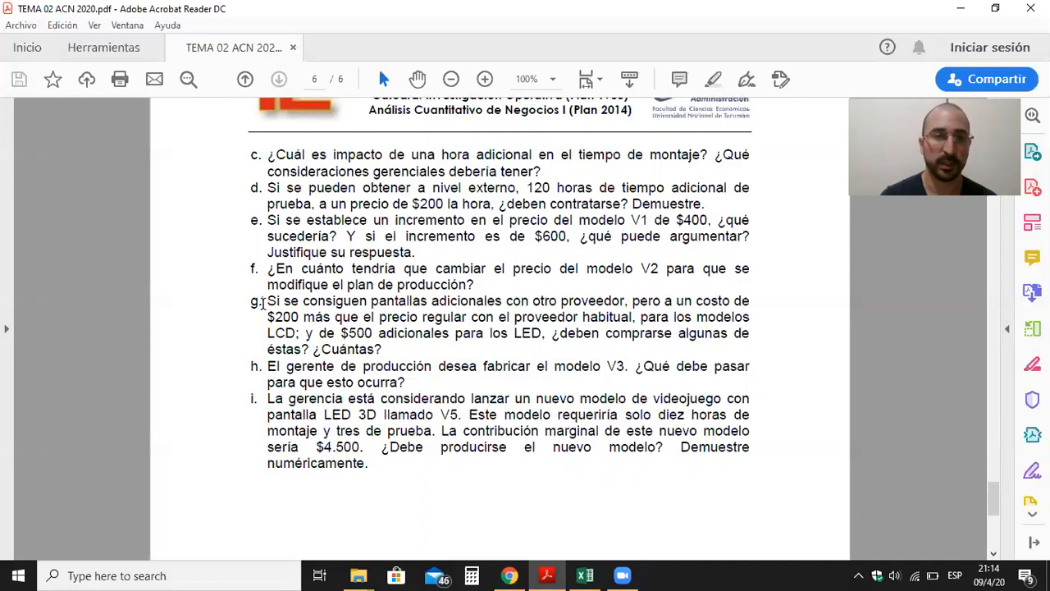
{"action": "left_click_drag", "start_coordinate": [262, 301], "coordinate": [419, 355]}
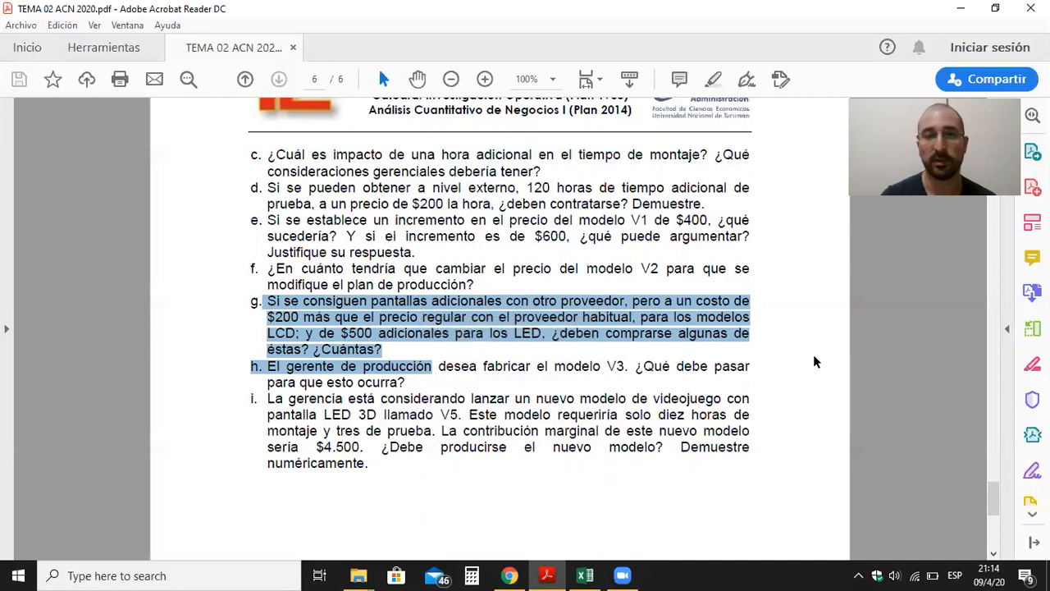
- Switch to Excel and check the Pantallas and Pantallas LED constraints in the sensitivity report, the answer report and the Videojuegos sheet
{"action": "left_click", "coordinate": [584, 575]}
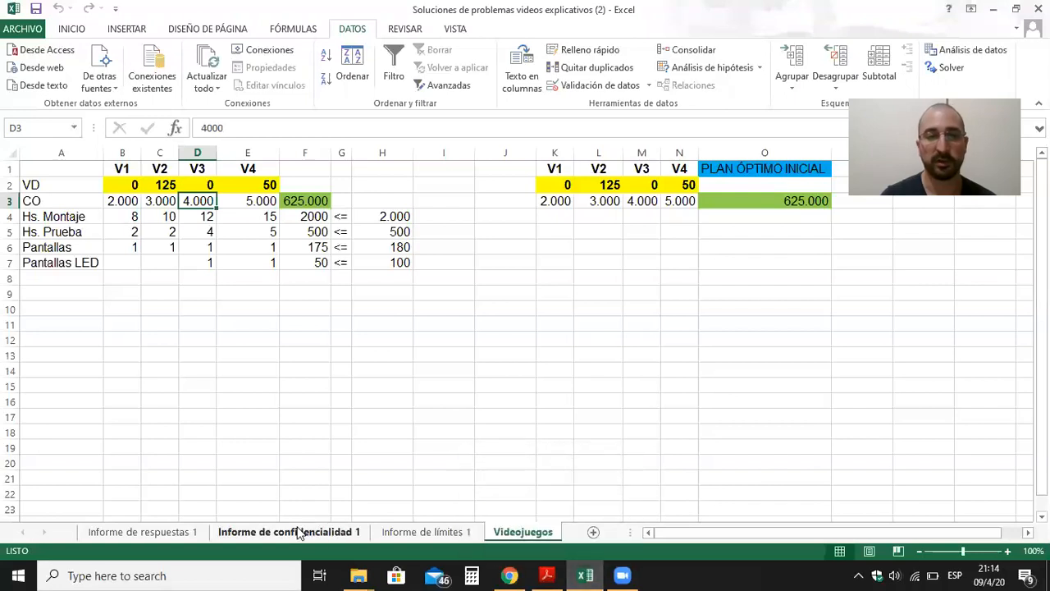
{"action": "left_click", "coordinate": [299, 533]}
{"action": "left_click_drag", "start_coordinate": [12, 435], "coordinate": [8, 448]}
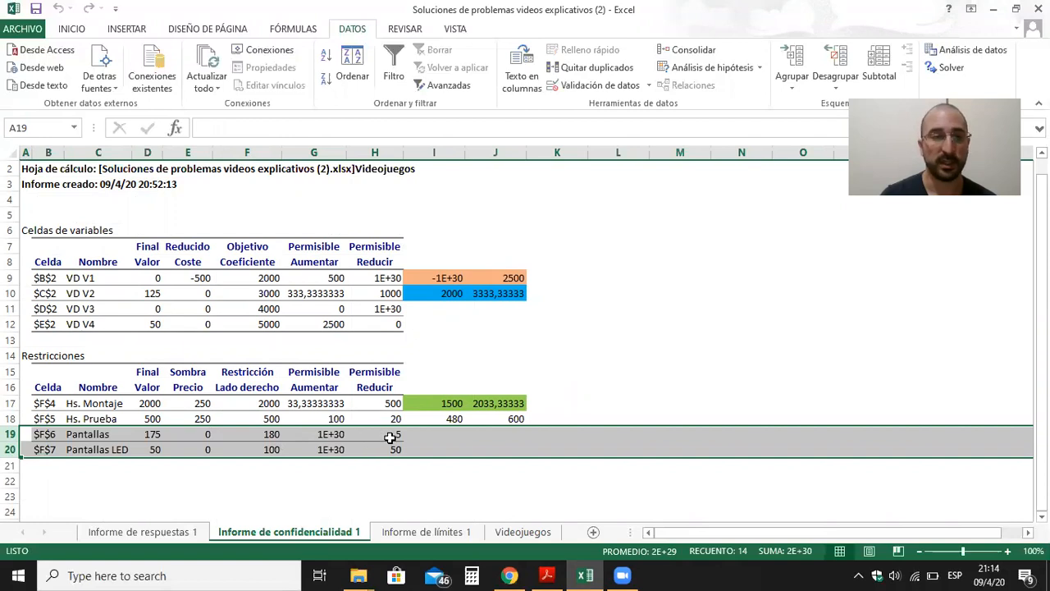
{"action": "left_click", "coordinate": [143, 531]}
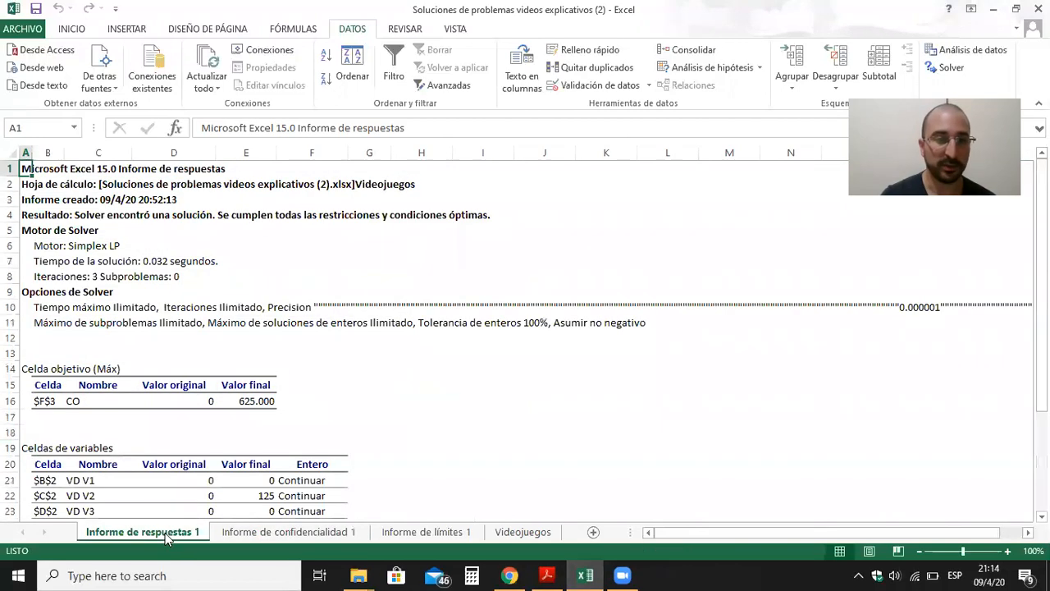
{"action": "left_click_drag", "start_coordinate": [1041, 296], "coordinate": [1040, 365]}
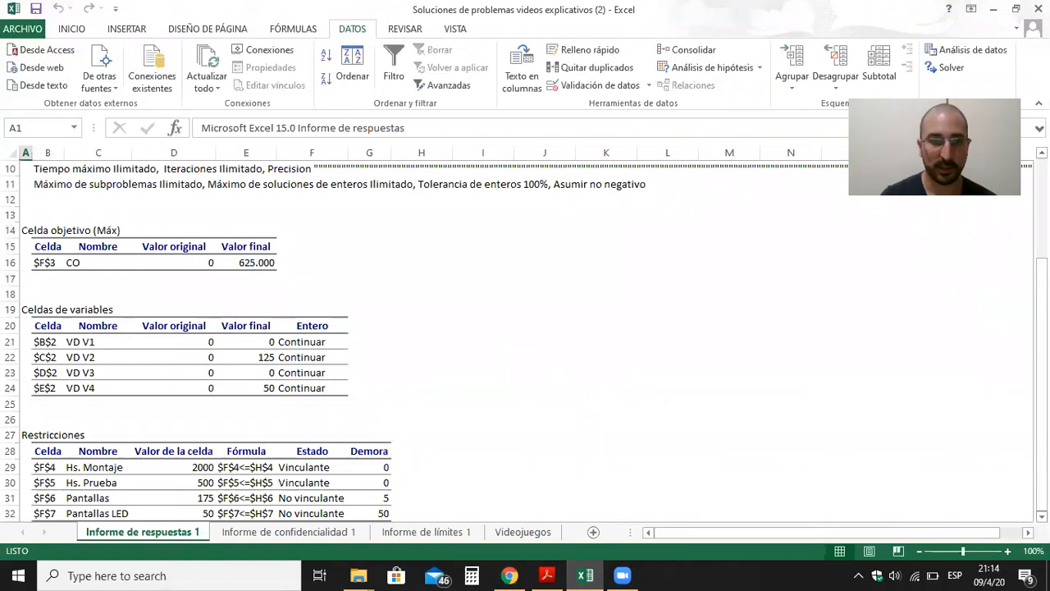
{"action": "left_click", "coordinate": [1043, 517]}
{"action": "left_click", "coordinate": [1042, 517]}
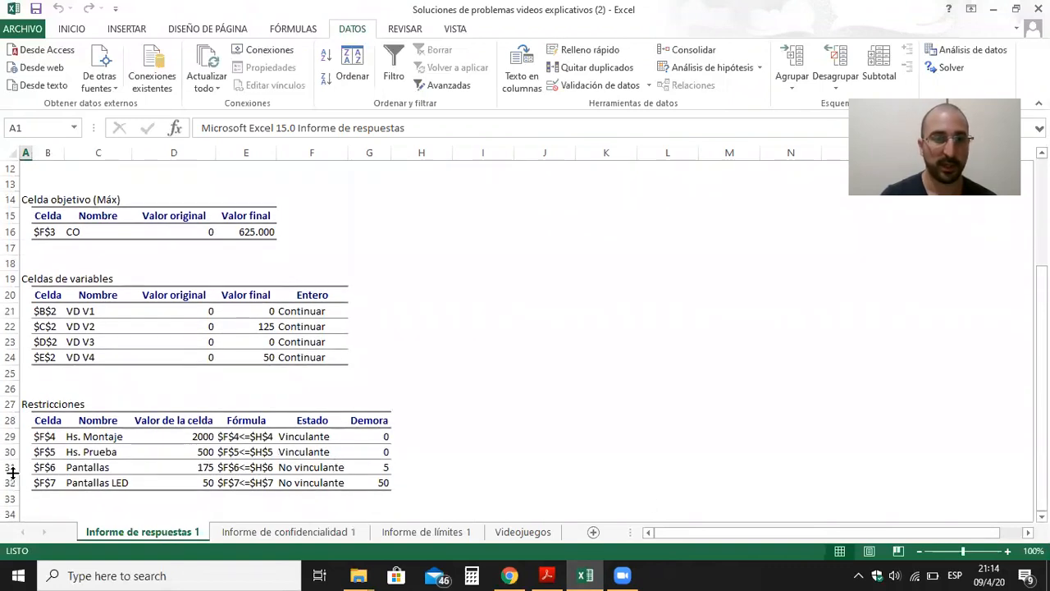
{"action": "left_click_drag", "start_coordinate": [11, 467], "coordinate": [10, 480]}
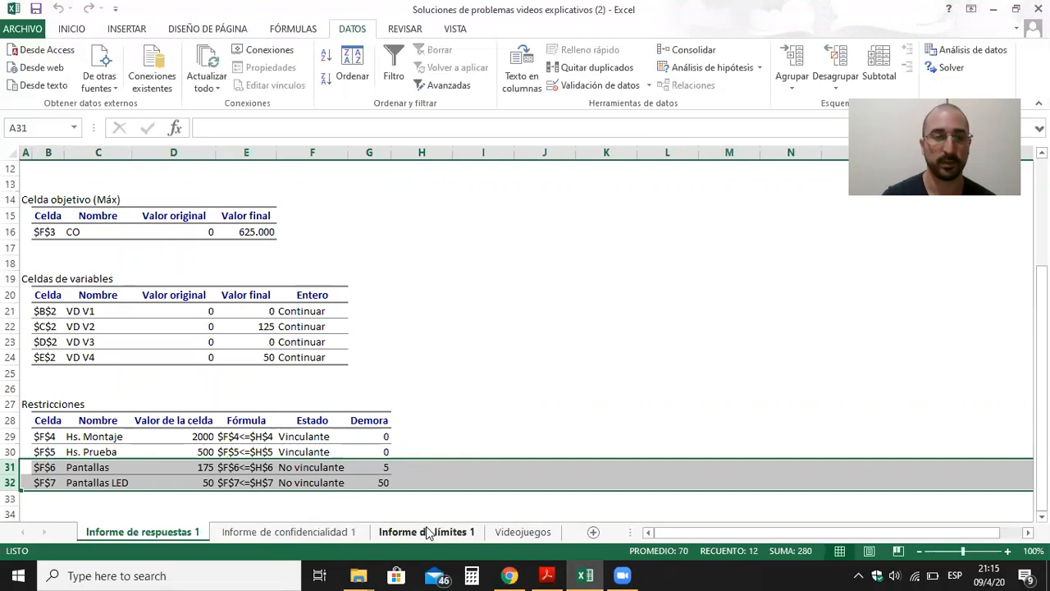
{"action": "left_click", "coordinate": [507, 540]}
{"action": "left_click", "coordinate": [296, 261]}
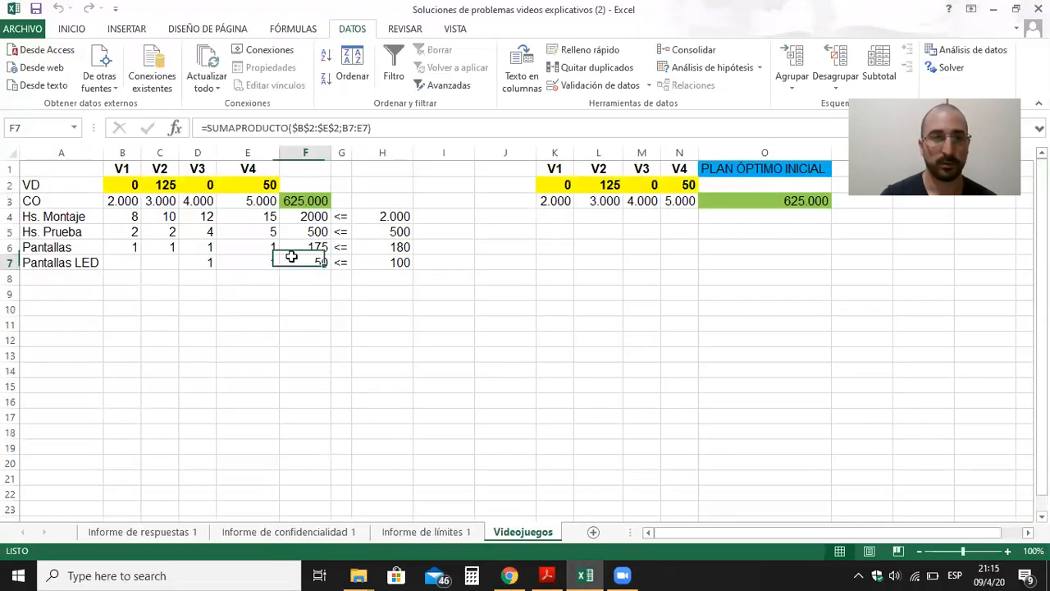
- Read question h about manufacturing model V3 in the PDF and check V3's decision variable on Excel's Videojuegos sheet
{"action": "left_click", "coordinate": [548, 576]}
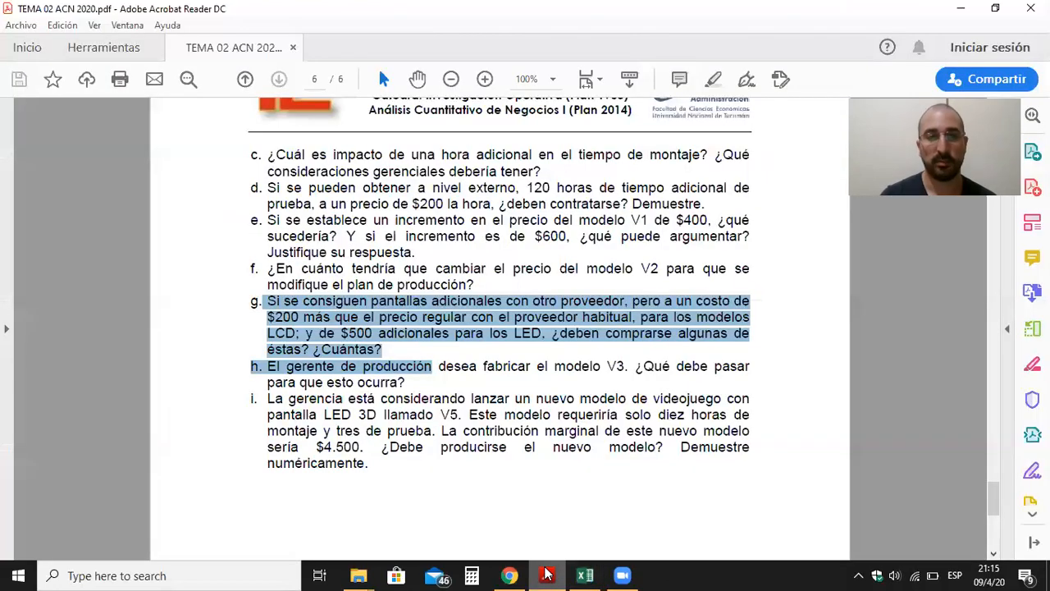
{"action": "left_click", "coordinate": [925, 489]}
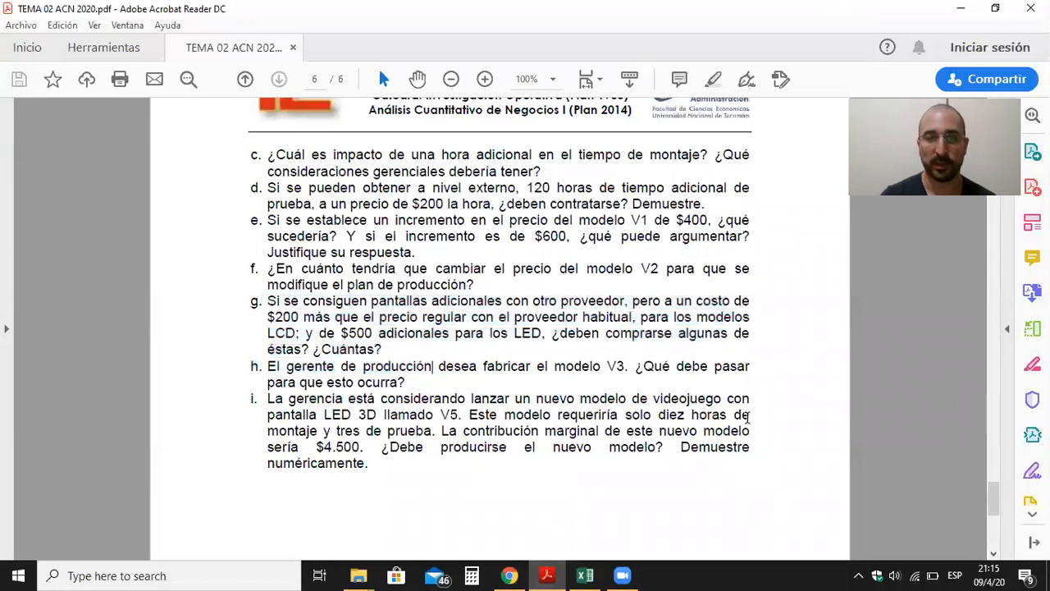
{"action": "left_click_drag", "start_coordinate": [266, 366], "coordinate": [432, 370]}
{"action": "left_click", "coordinate": [584, 575]}
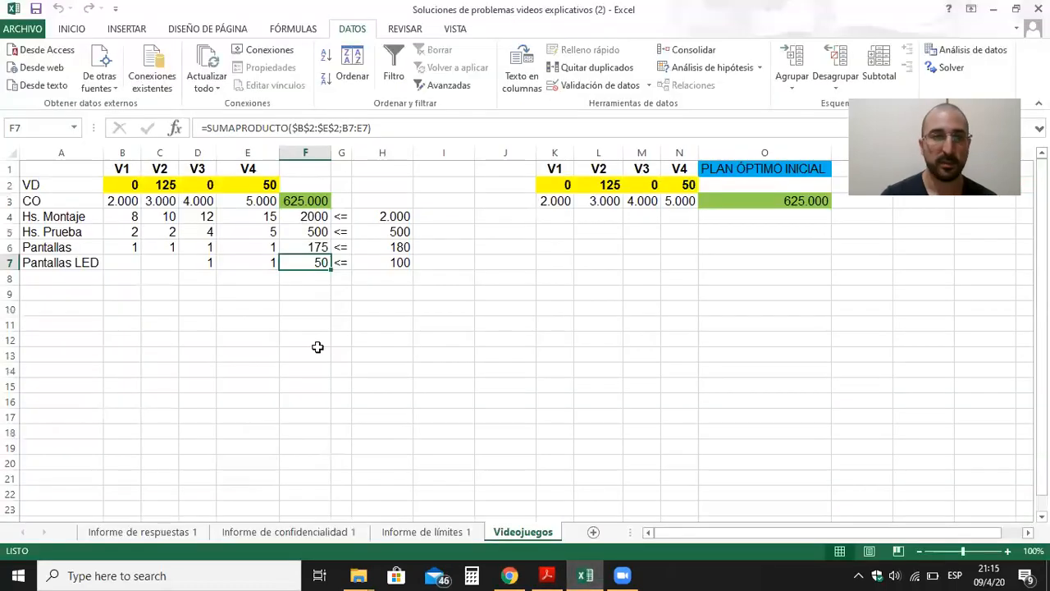
{"action": "left_click", "coordinate": [199, 188]}
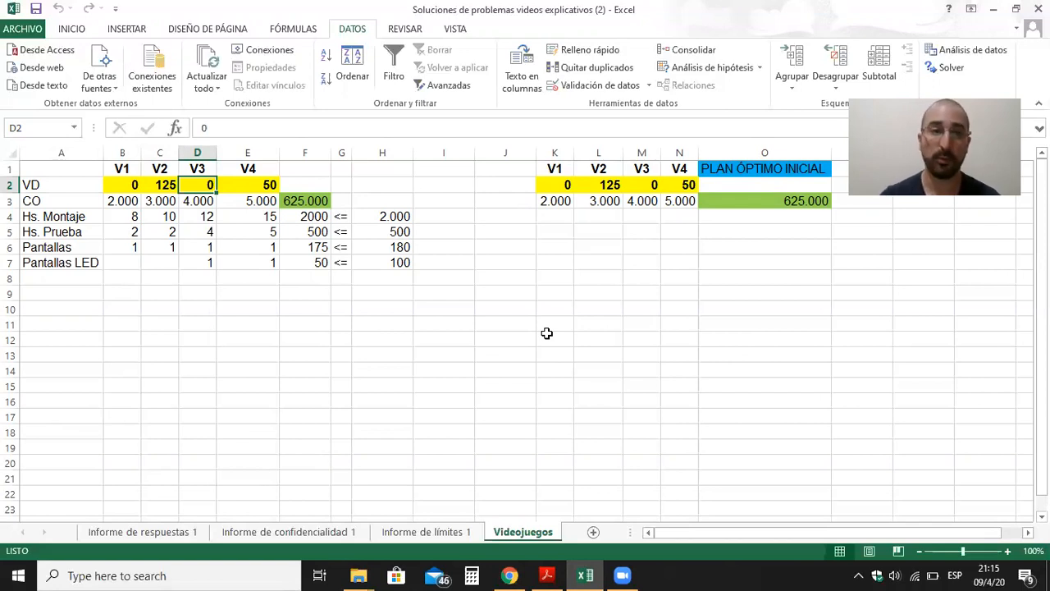
- On the sensitivity report sheet, calculate the lower limit of V3's objective coefficient in I11 with =F11-H11
{"action": "left_click", "coordinate": [288, 532]}
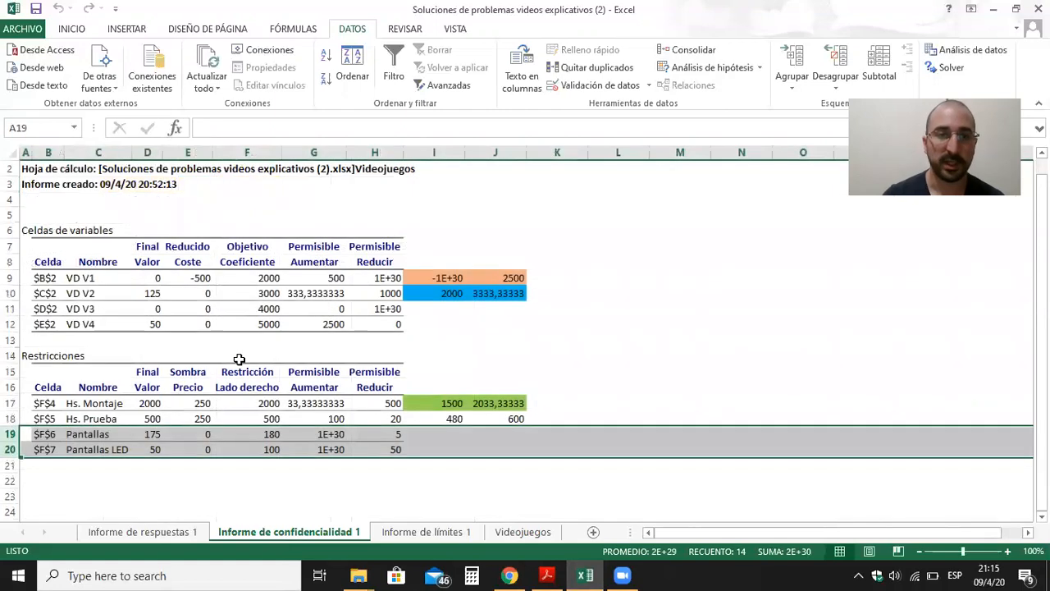
{"action": "left_click", "coordinate": [425, 313]}
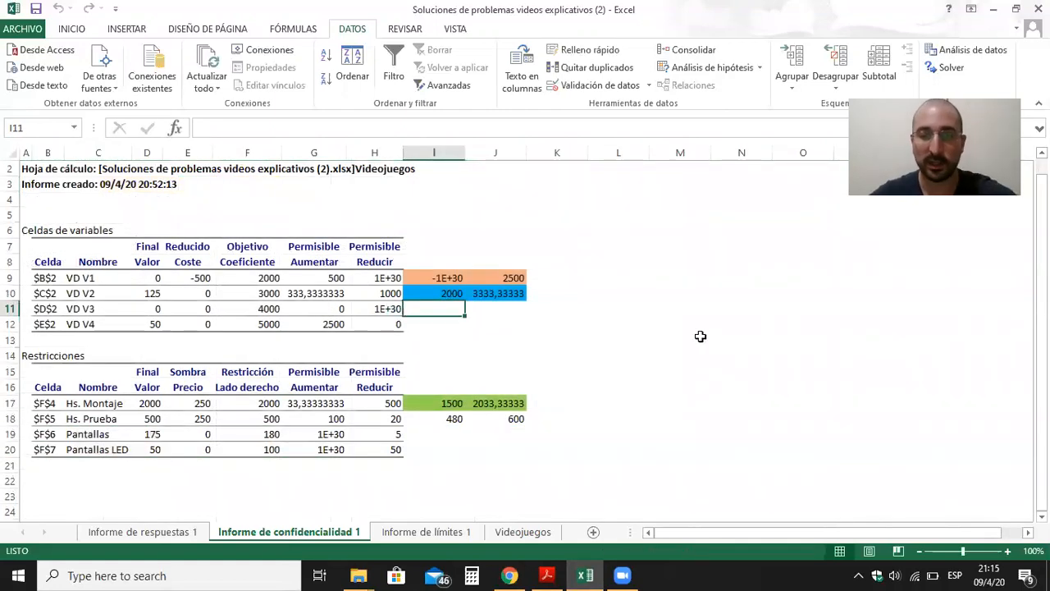
{"action": "type", "text": "="}
{"action": "key", "text": "Left"}
{"action": "key", "text": "Left"}
{"action": "key", "text": "Left"}
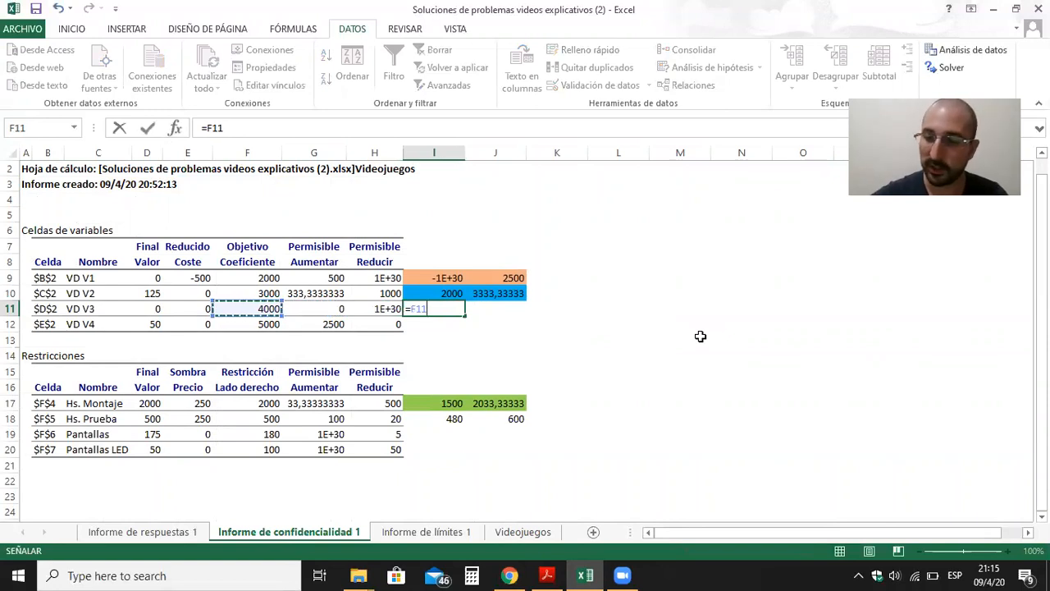
{"action": "type", "text": "-"}
{"action": "key", "text": "Left"}
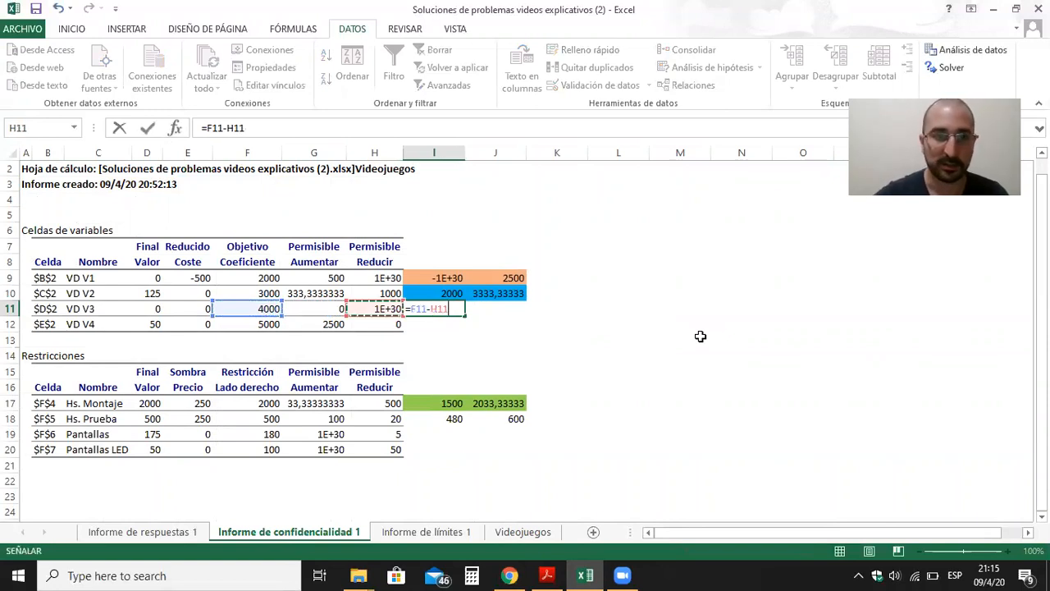
{"action": "key", "text": "Return"}
- In J11, calculate the upper limit of V3's objective coefficient with =F11+G11
{"action": "key", "text": "Up"}
{"action": "key", "text": "Right"}
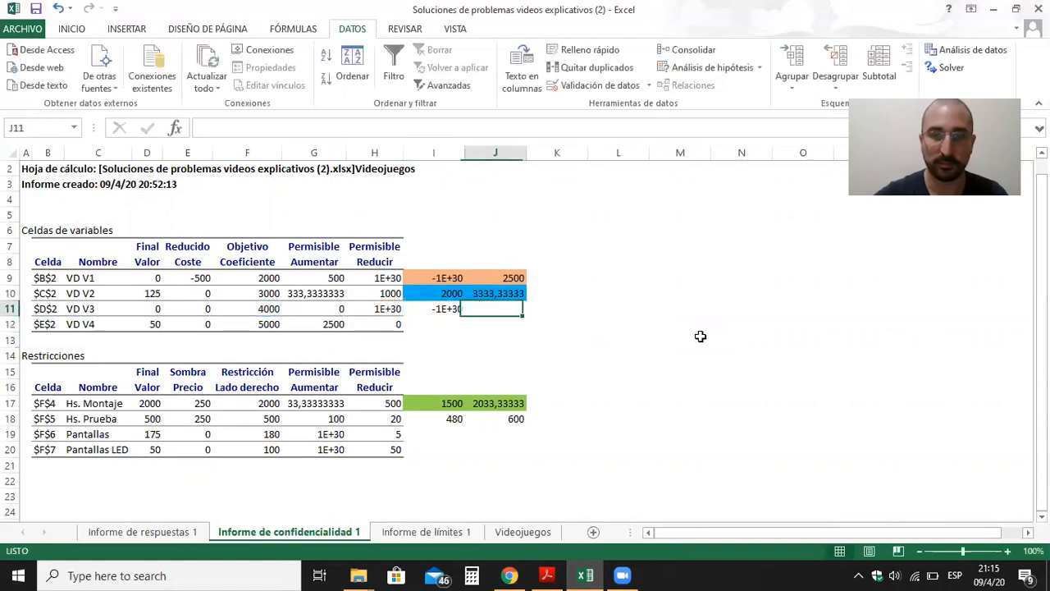
{"action": "type", "text": "="}
{"action": "key", "text": "Left"}
{"action": "key", "text": "Left"}
{"action": "key", "text": "Left"}
{"action": "key", "text": "Left"}
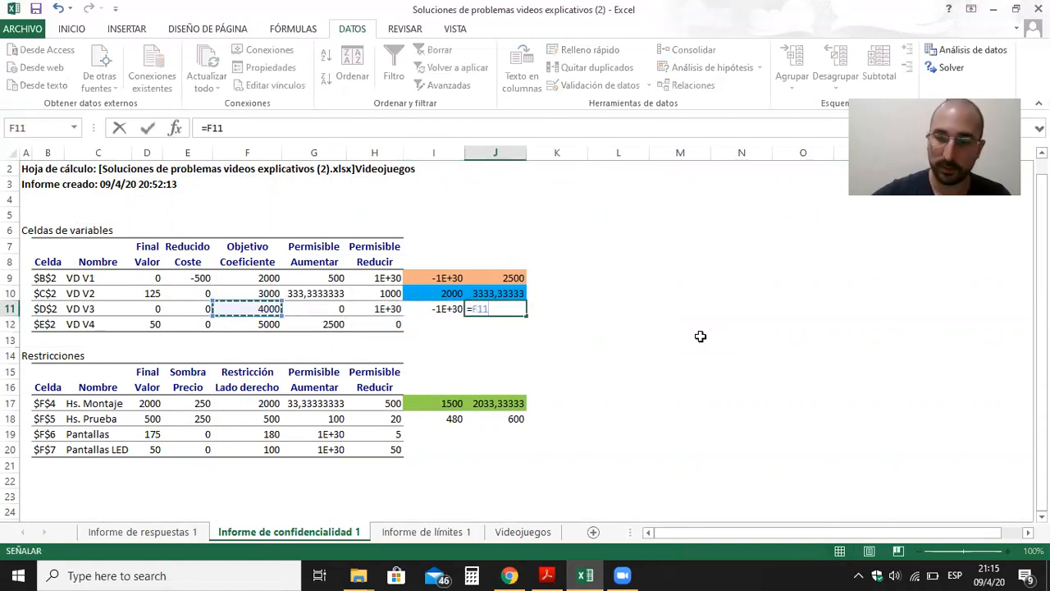
{"action": "type", "text": "+"}
{"action": "key", "text": "Left"}
{"action": "key", "text": "Left"}
{"action": "key", "text": "Left"}
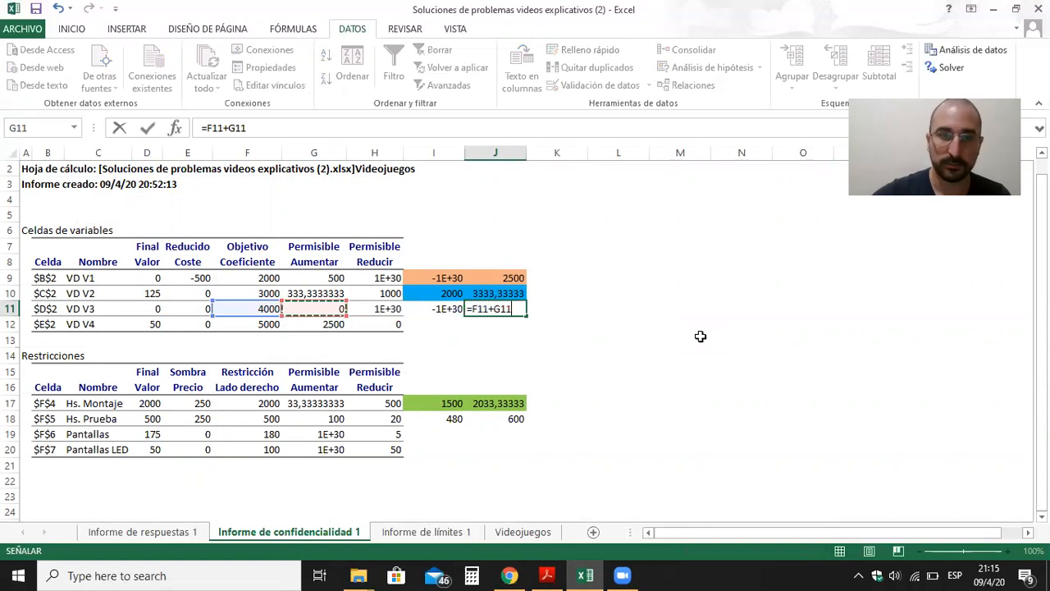
{"action": "key", "text": "ctrl+Return"}
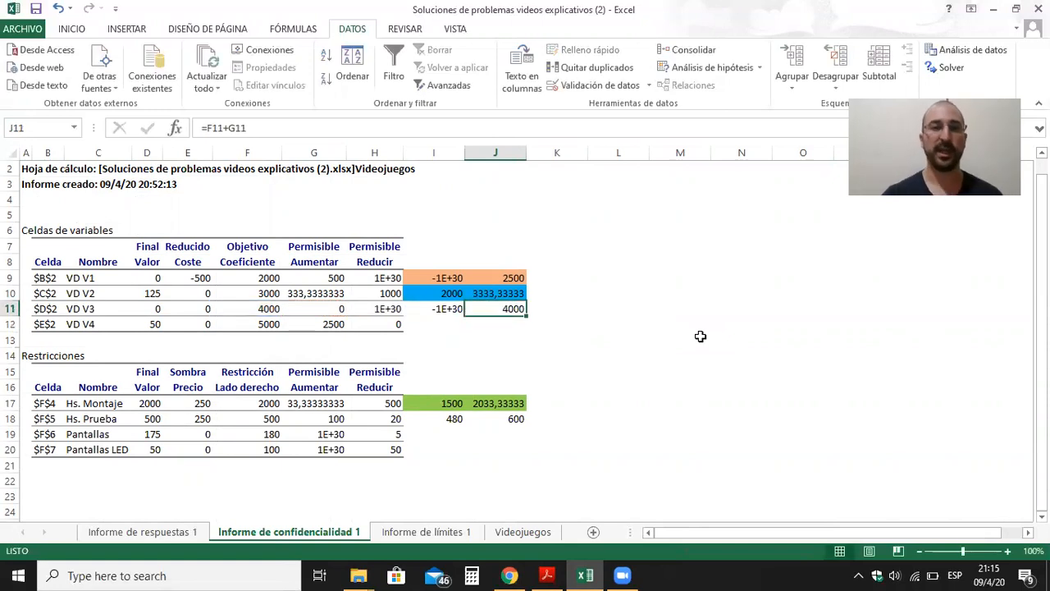
- Examine V3's final value, reduced cost, objective coefficient and allowable increase in the sensitivity report, and return to the Videojuegos sheet
{"action": "key", "text": "Left"}
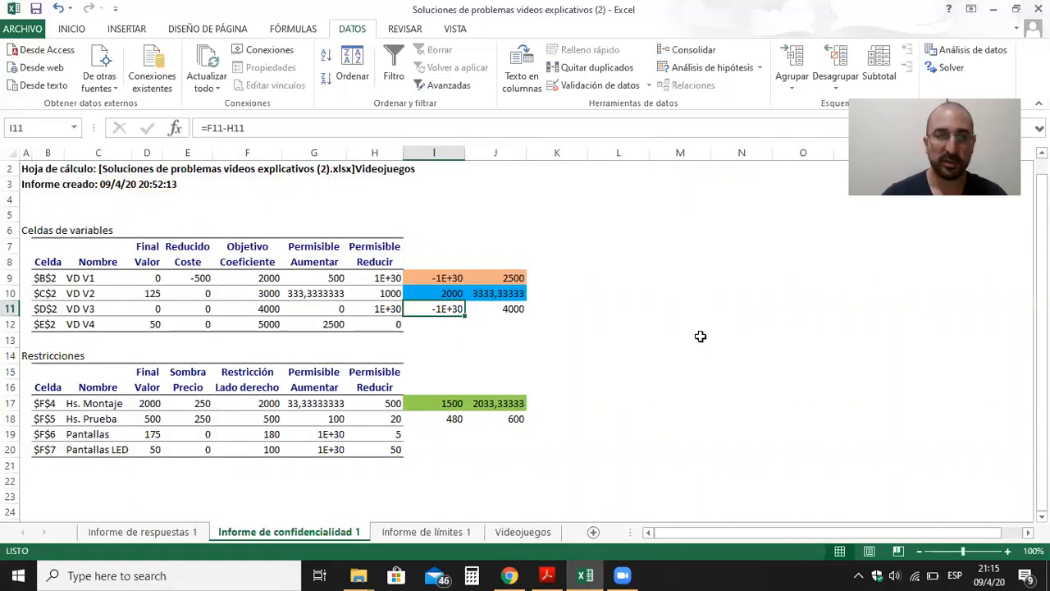
{"action": "key", "text": "Left"}
{"action": "key", "text": "Left"}
{"action": "key", "text": "Left"}
{"action": "key", "text": "Left"}
{"action": "key", "text": "Left"}
{"action": "key", "text": "Right"}
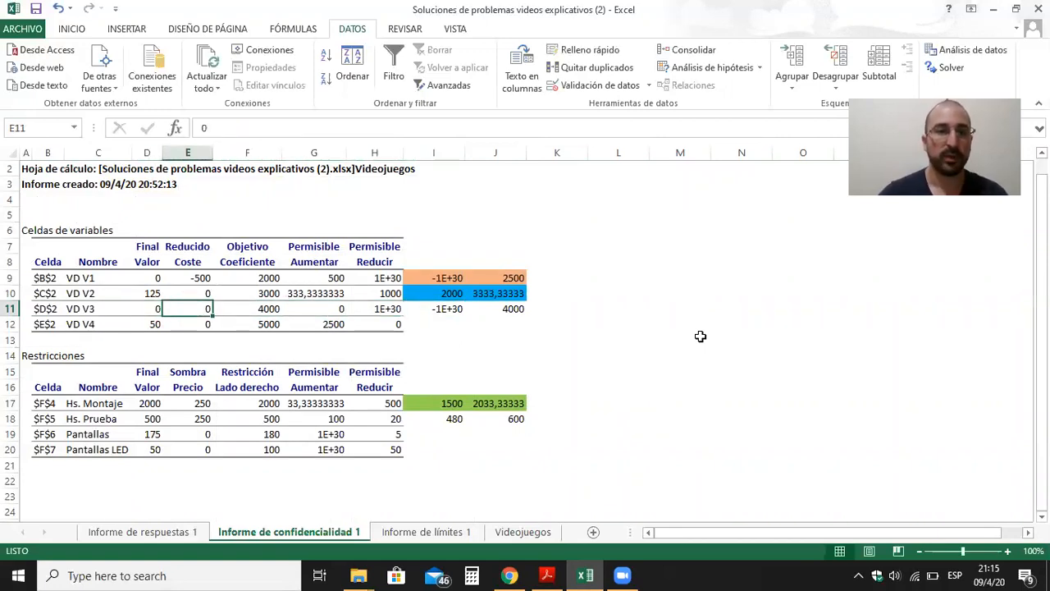
{"action": "key", "text": "Right"}
{"action": "key", "text": "Right"}
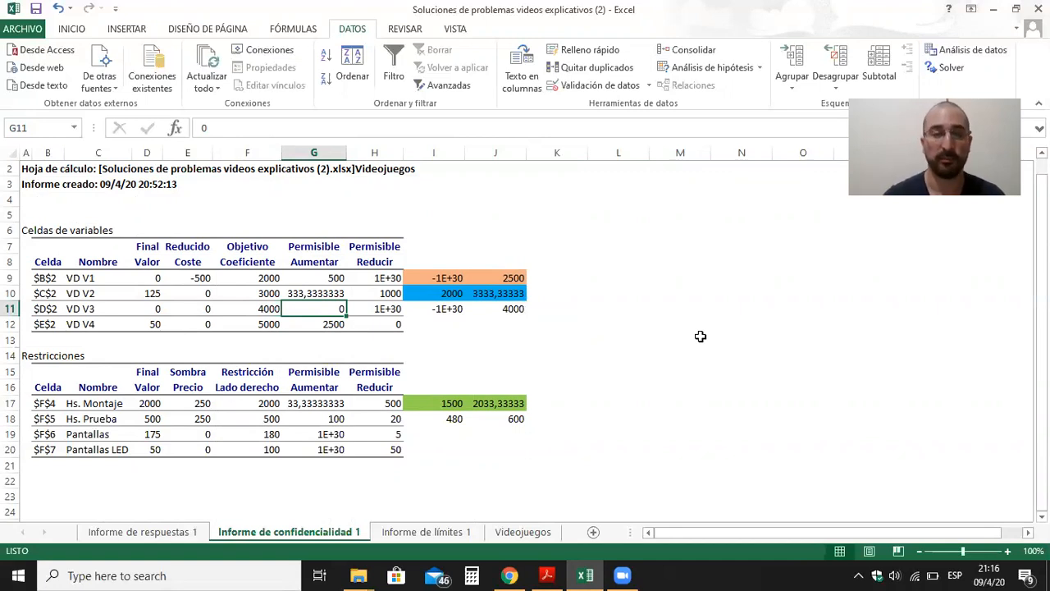
{"action": "left_click", "coordinate": [510, 532]}
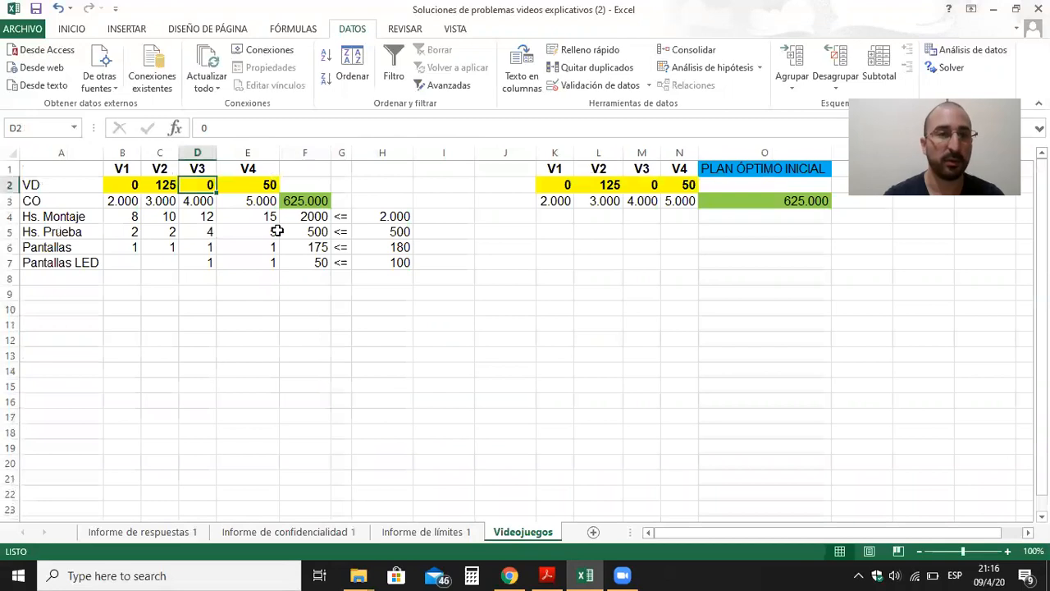
- Set V3's objective coefficient in D3 to 4001, run Solver on the model and keep its solution
{"action": "left_click", "coordinate": [200, 214]}
{"action": "key", "text": "Up"}
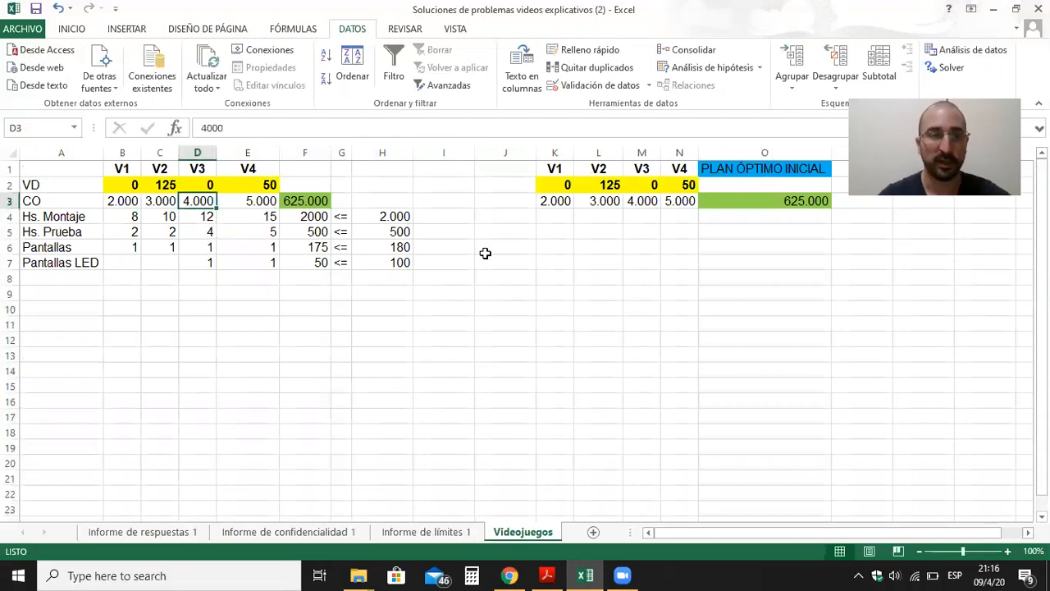
{"action": "type", "text": "4001"}
{"action": "key", "text": "Return"}
{"action": "key", "text": "Up"}
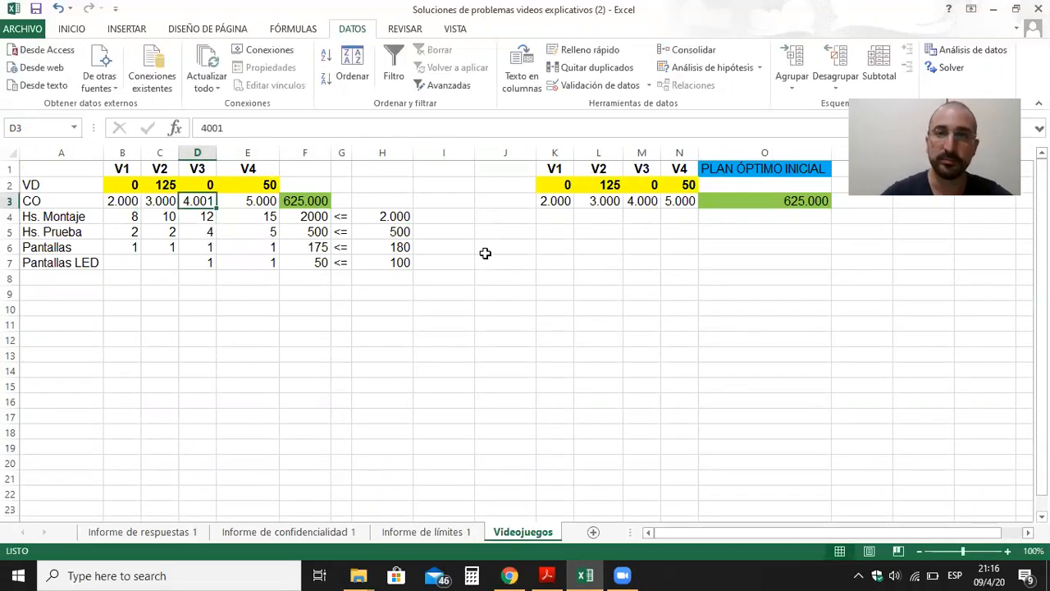
{"action": "left_click", "coordinate": [943, 68]}
{"action": "left_click", "coordinate": [743, 424]}
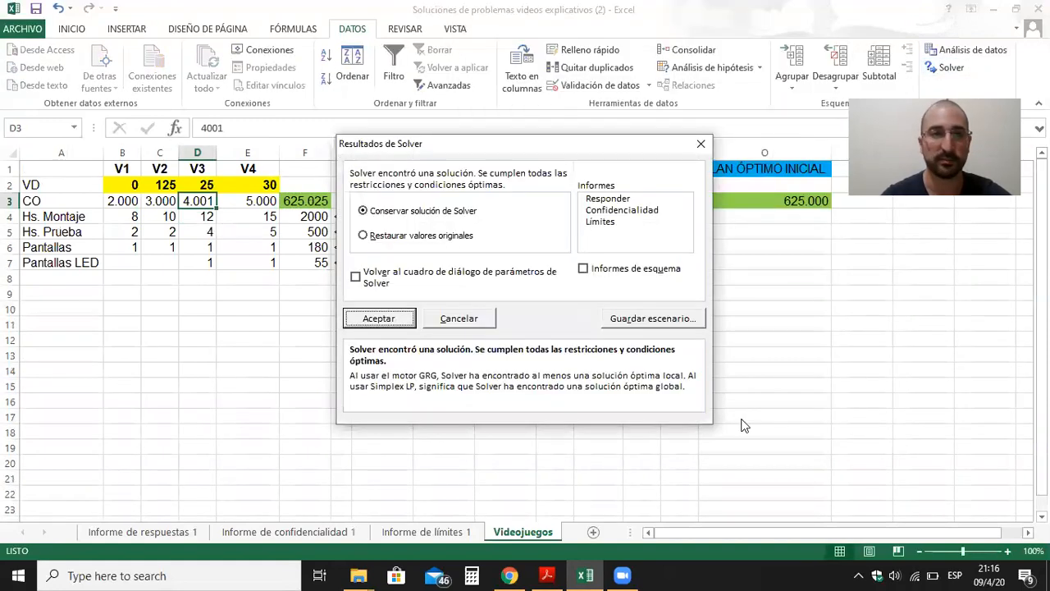
{"action": "left_click", "coordinate": [383, 318]}
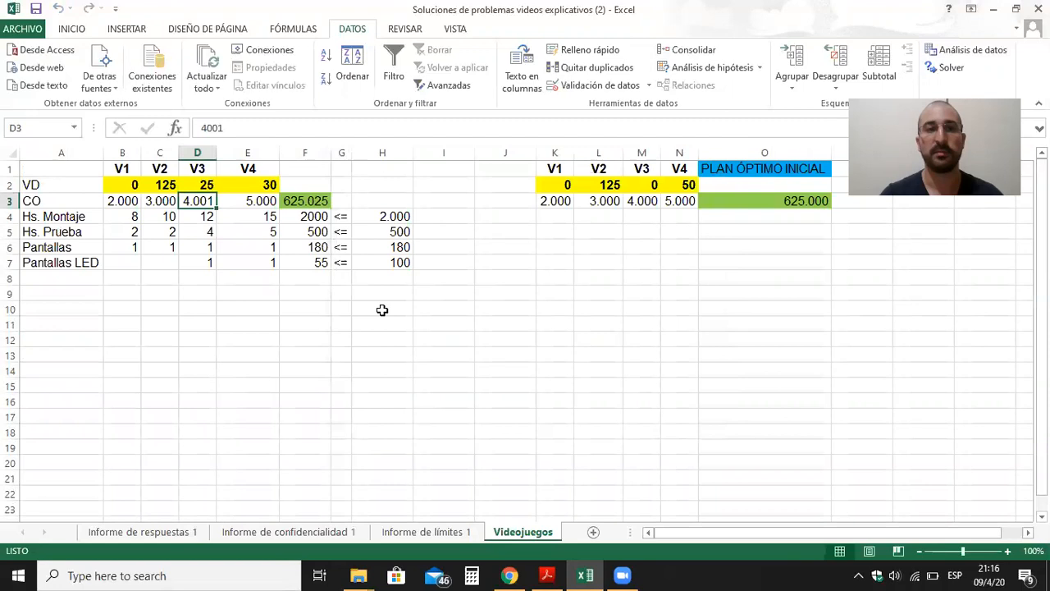
- Compare the V3 and V4 columns, examining their production quantities, objective coefficients and V4's assembly and testing hours
{"action": "left_click", "coordinate": [197, 185]}
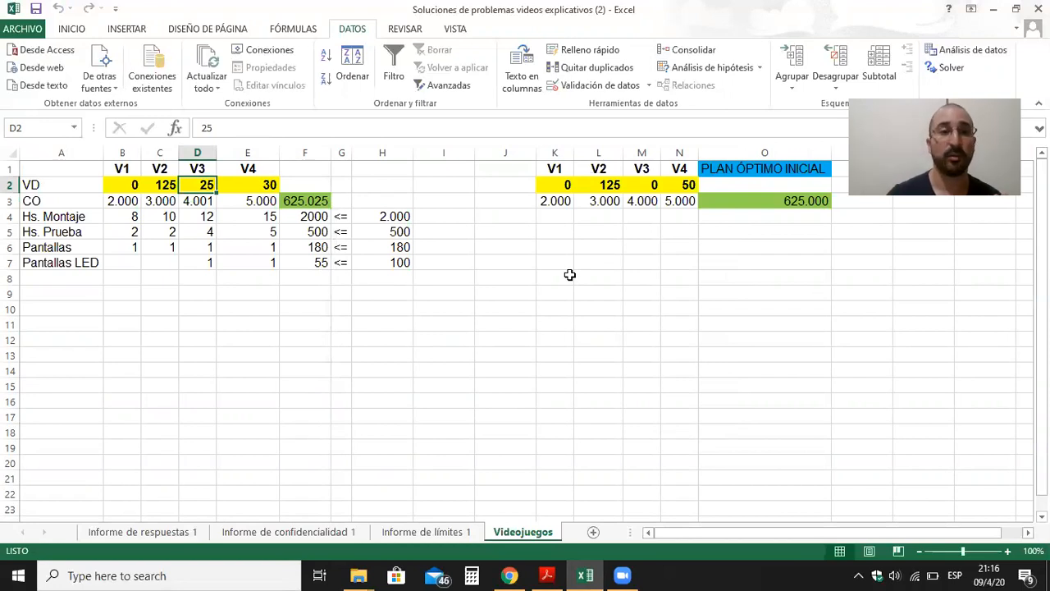
{"action": "left_click_drag", "start_coordinate": [197, 153], "coordinate": [243, 150]}
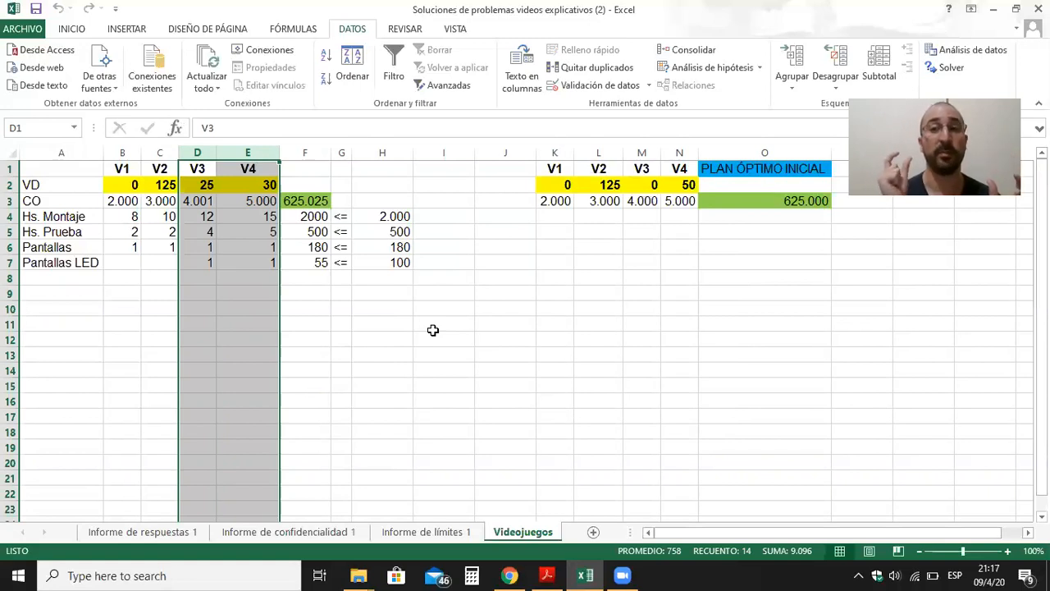
{"action": "left_click", "coordinate": [204, 203]}
{"action": "left_click_drag", "start_coordinate": [197, 153], "coordinate": [243, 154]}
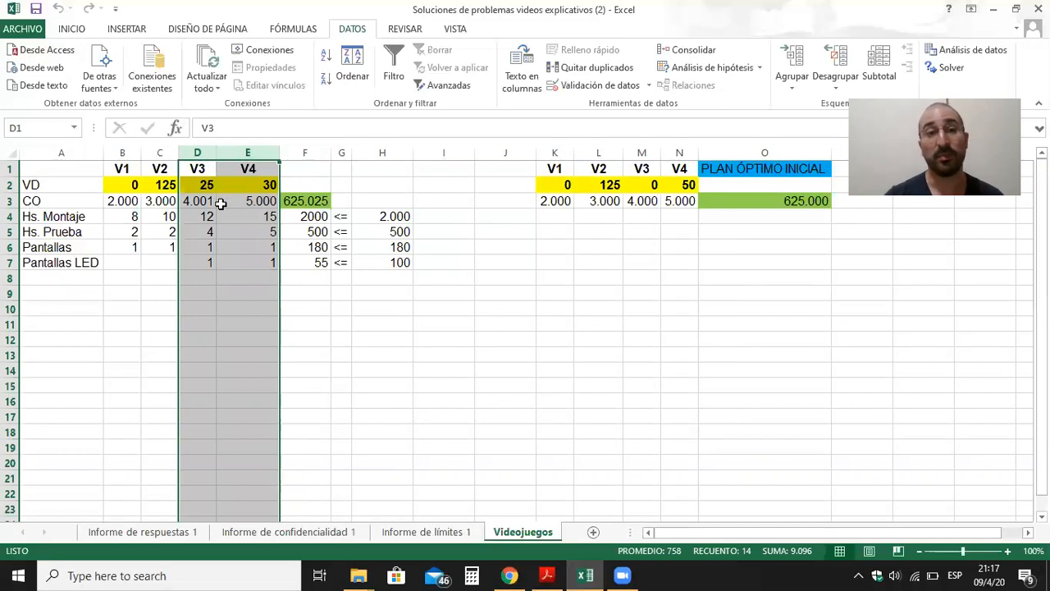
{"action": "left_click", "coordinate": [260, 203]}
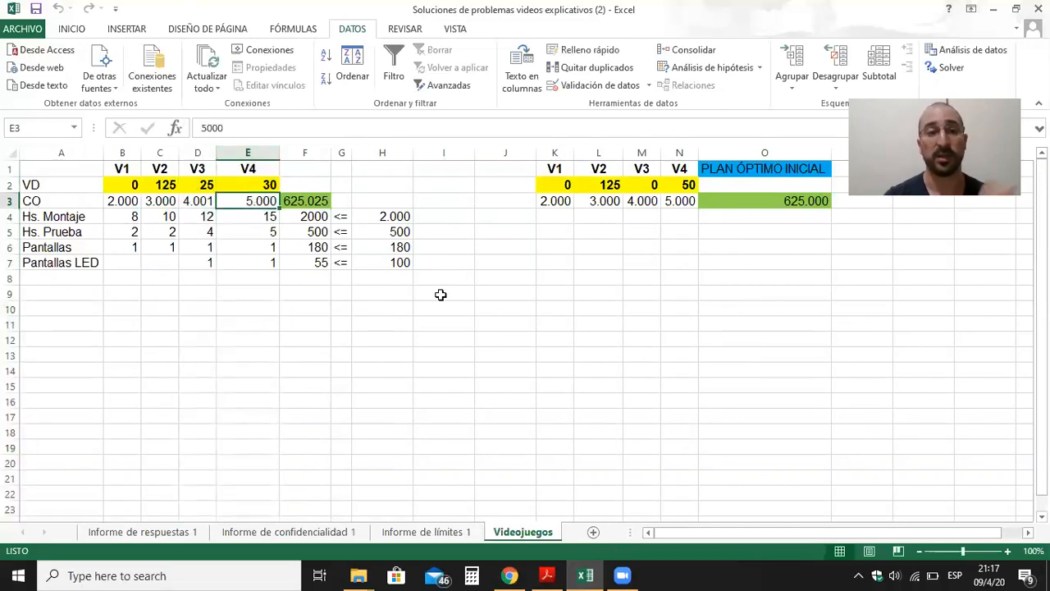
{"action": "left_click", "coordinate": [271, 218]}
{"action": "left_click_drag", "start_coordinate": [270, 219], "coordinate": [271, 228]}
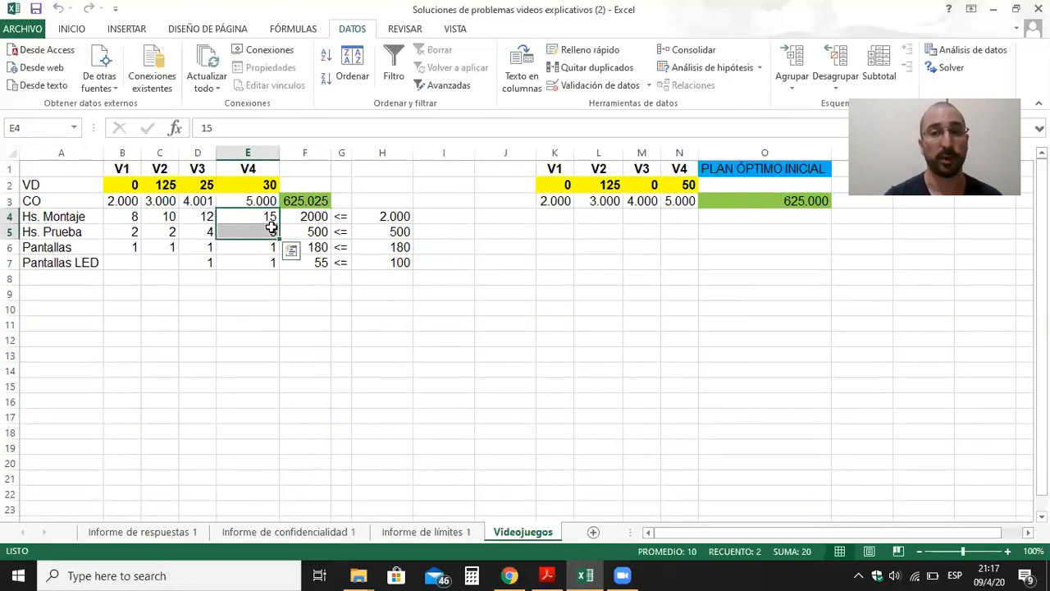
- Set V3's objective coefficient in D3 back to 4000, recheck the sensitivity report, and re-solve the model with Solver, keeping its solution
{"action": "left_click", "coordinate": [198, 201]}
{"action": "type", "text": "4000"}
{"action": "key", "text": "Return"}
{"action": "key", "text": "Up"}
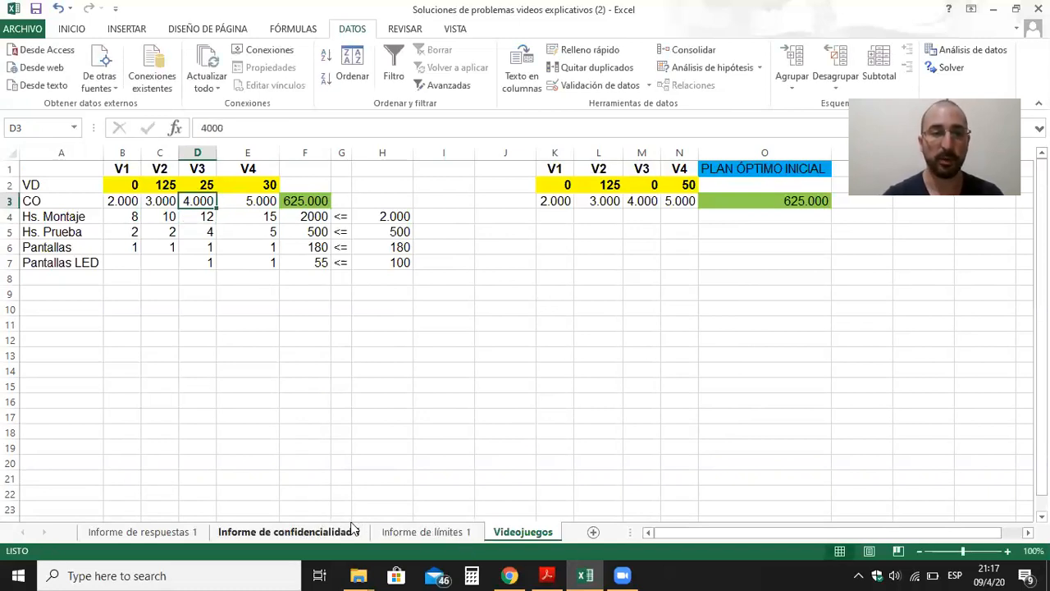
{"action": "left_click", "coordinate": [353, 530]}
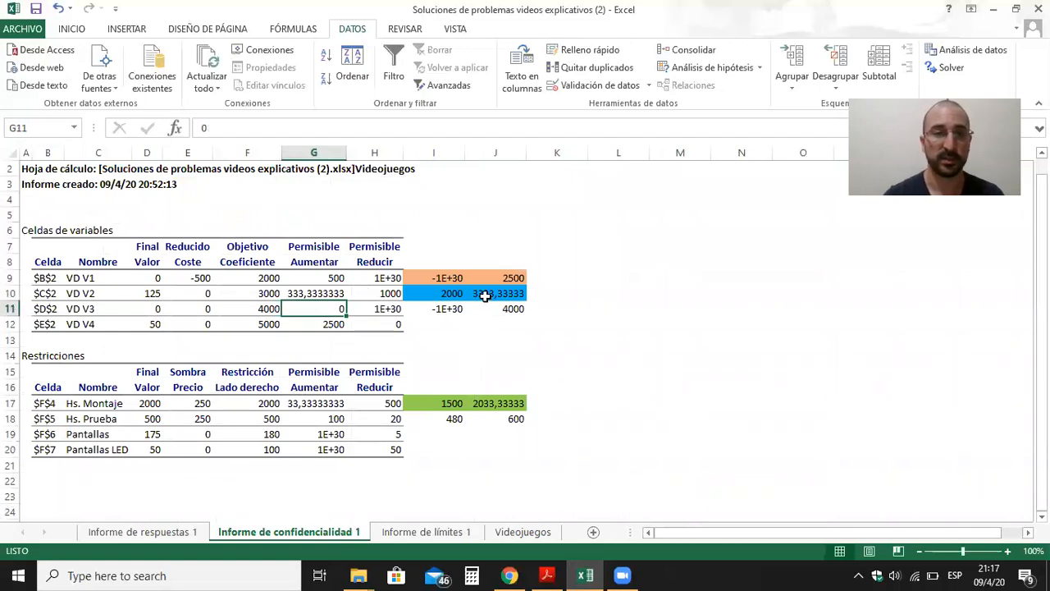
{"action": "left_click", "coordinate": [523, 532]}
{"action": "mouse_move", "coordinate": [548, 574]}
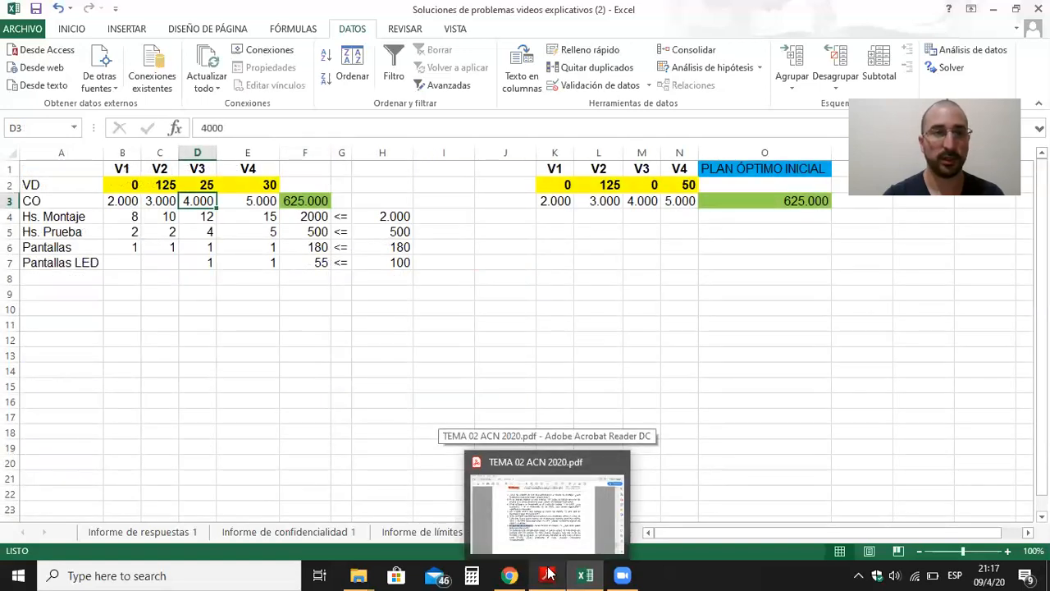
{"action": "left_click", "coordinate": [307, 203]}
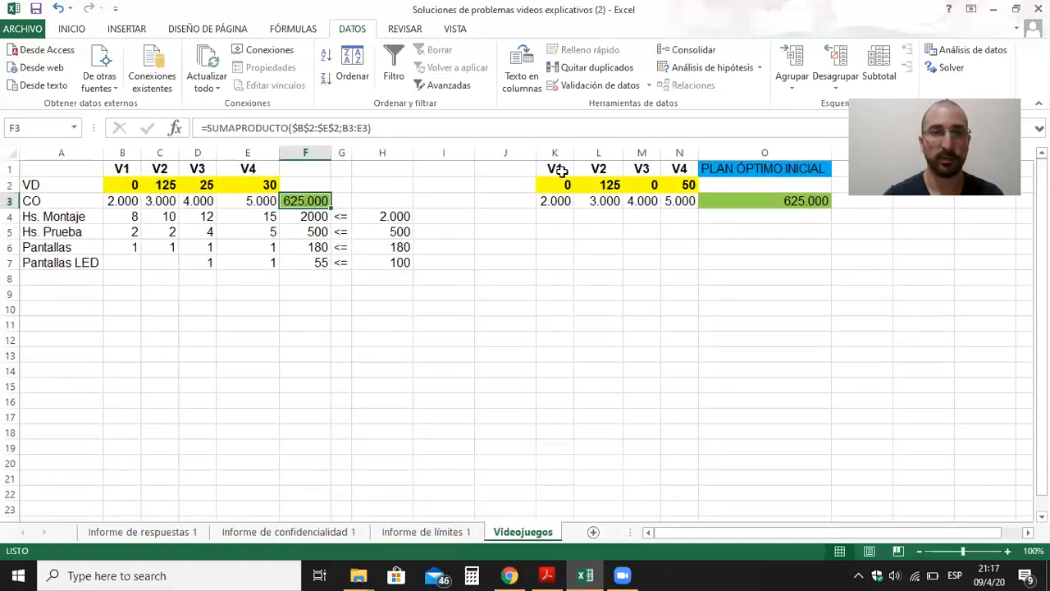
{"action": "left_click", "coordinate": [948, 69]}
{"action": "left_click", "coordinate": [747, 425]}
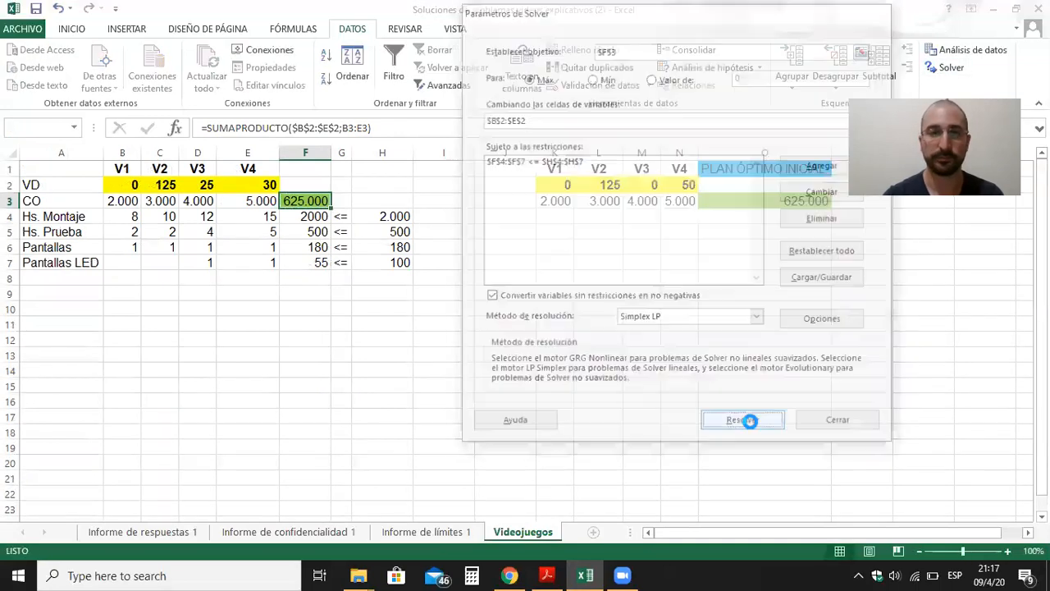
{"action": "left_click", "coordinate": [392, 319]}
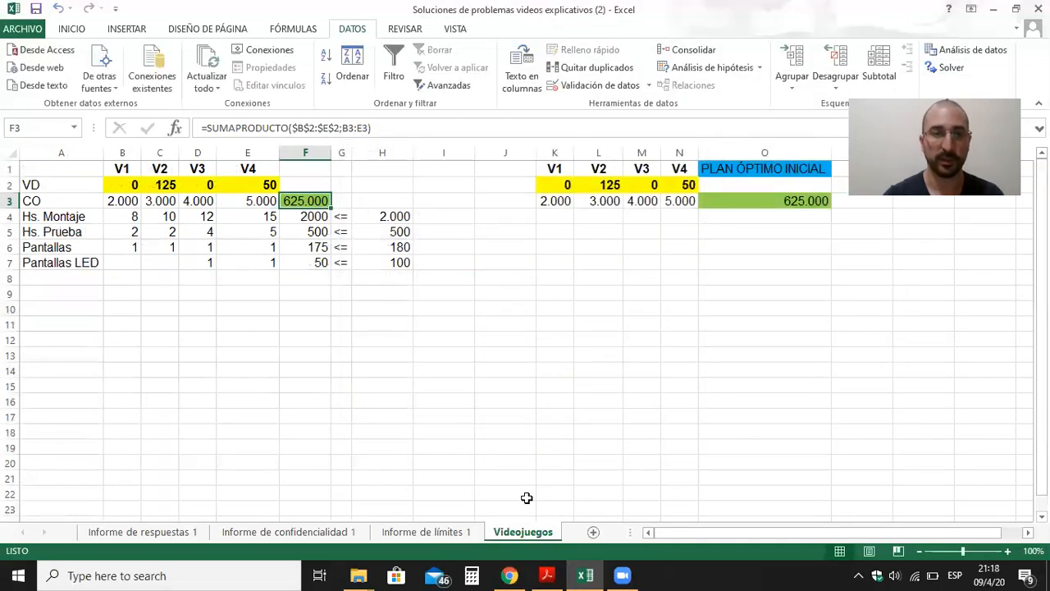
- Read question i about the new model V5 in the PDF and enter the heading "Modelo V5" in O6 of the Videojuegos sheet
{"action": "left_click", "coordinate": [546, 575]}
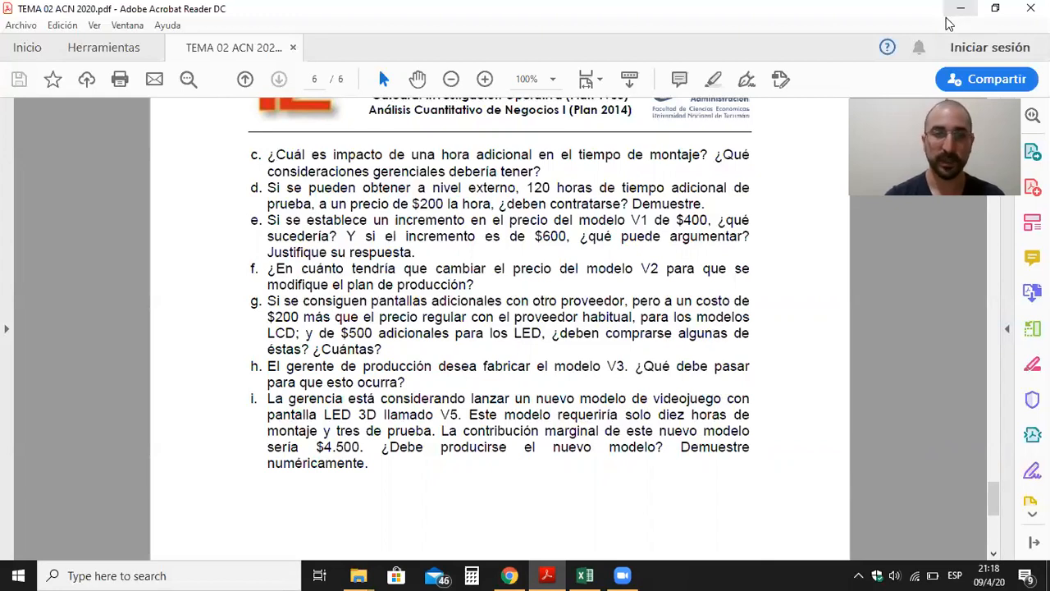
{"action": "left_click", "coordinate": [585, 575]}
{"action": "left_click", "coordinate": [91, 306]}
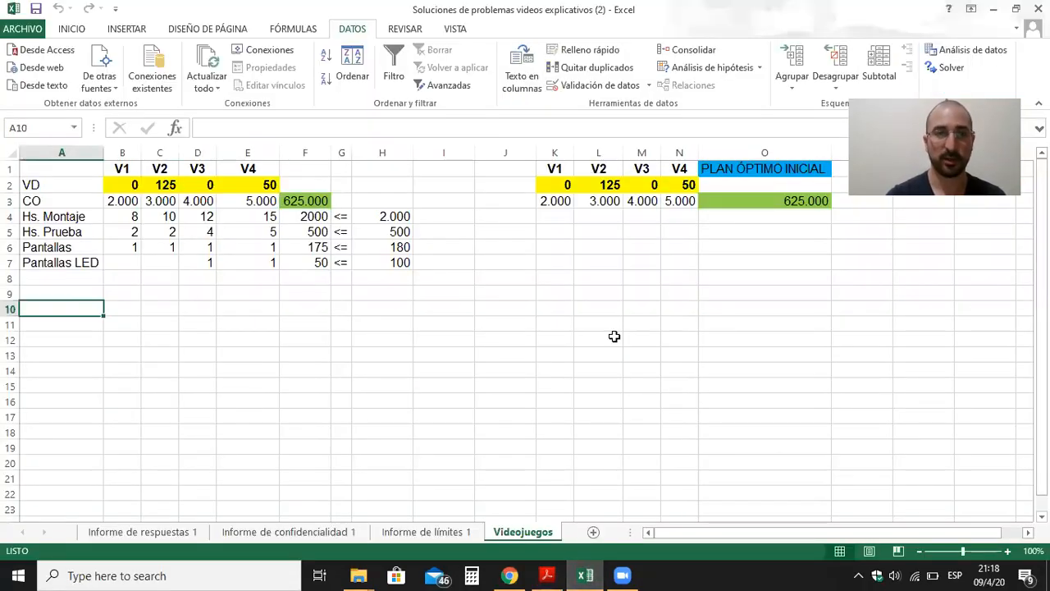
{"action": "key", "text": "Right"}
{"action": "key", "text": "Right"}
{"action": "key", "text": "Right"}
{"action": "key", "text": "Right"}
{"action": "key", "text": "Right"}
{"action": "key", "text": "Right"}
{"action": "key", "text": "Right"}
{"action": "key", "text": "Right"}
{"action": "key", "text": "Right"}
{"action": "key", "text": "Right"}
{"action": "key", "text": "Right"}
{"action": "key", "text": "Up"}
{"action": "key", "text": "Right"}
{"action": "key", "text": "Up"}
{"action": "key", "text": "Up"}
{"action": "key", "text": "Right"}
{"action": "key", "text": "Up"}
{"action": "key", "text": "Right"}
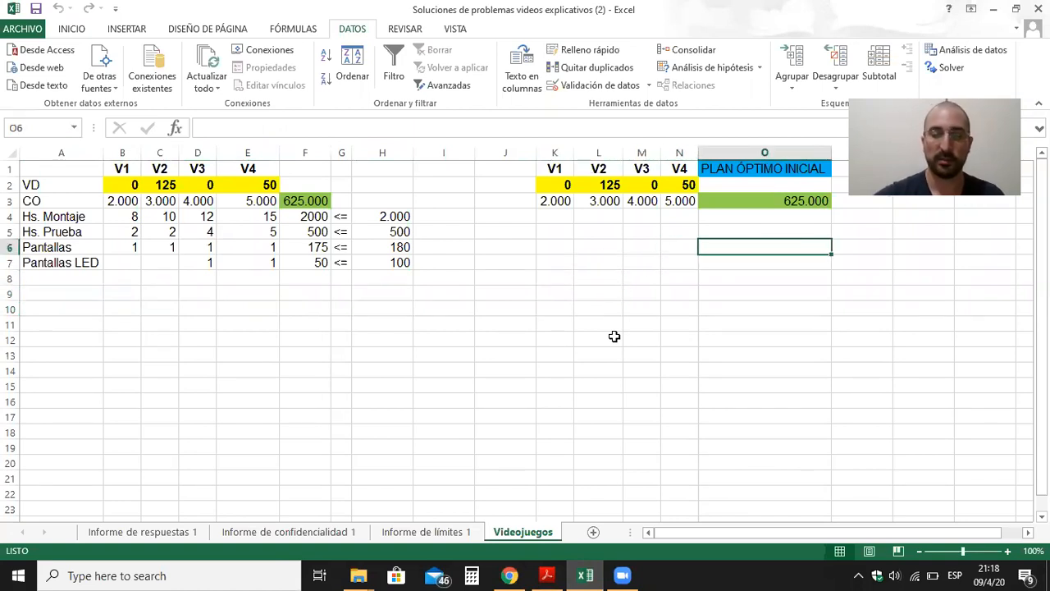
{"action": "type", "text": "Moveis"}
{"action": "key", "text": "BackSpace"}
{"action": "key", "text": "BackSpace"}
{"action": "key", "text": "BackSpace"}
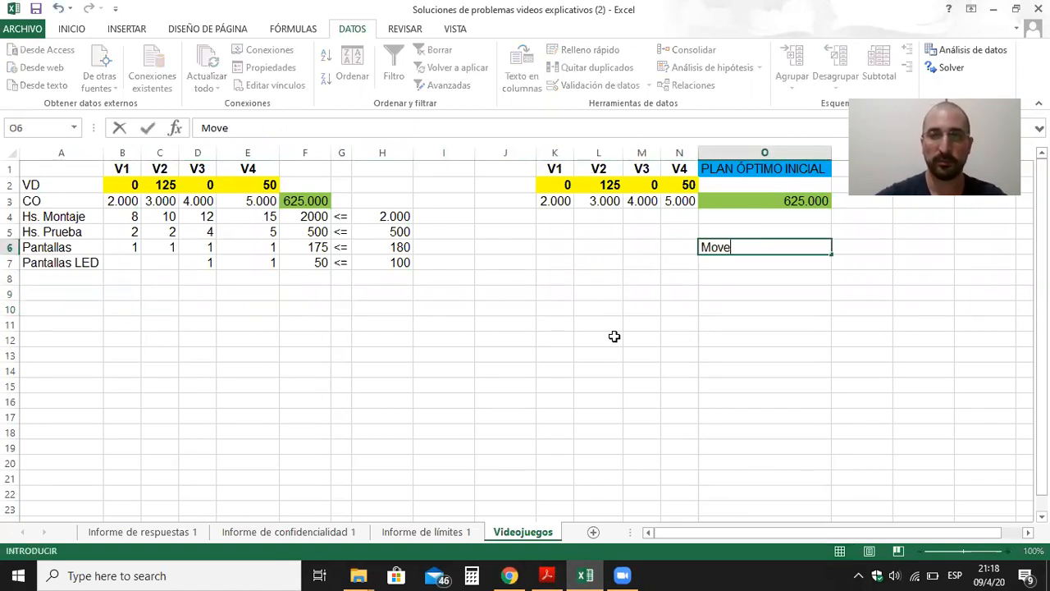
{"action": "key", "text": "BackSpace"}
{"action": "type", "text": "delo V5"}
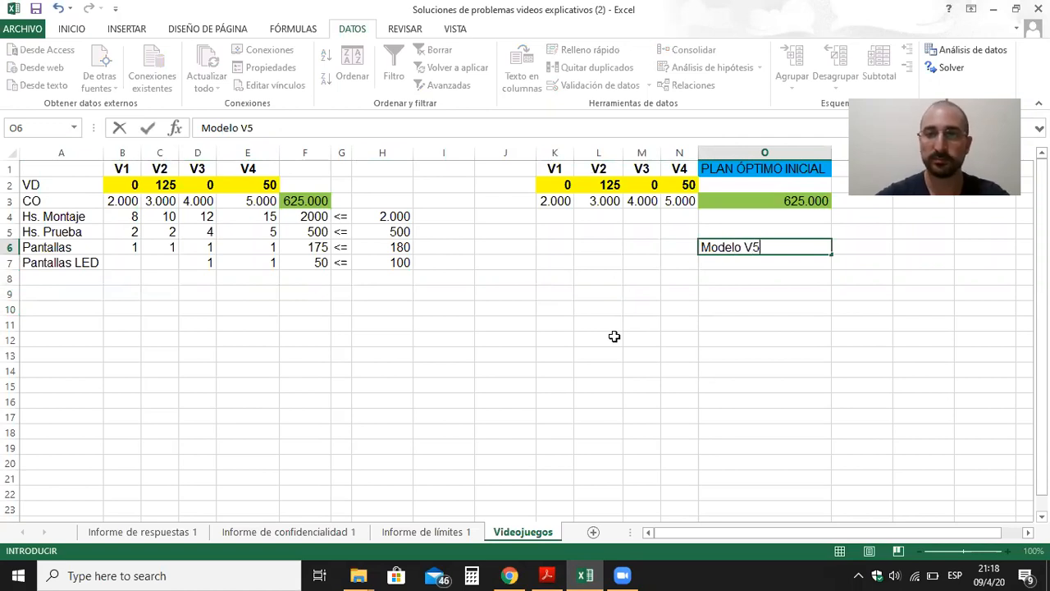
{"action": "key", "text": "Return"}
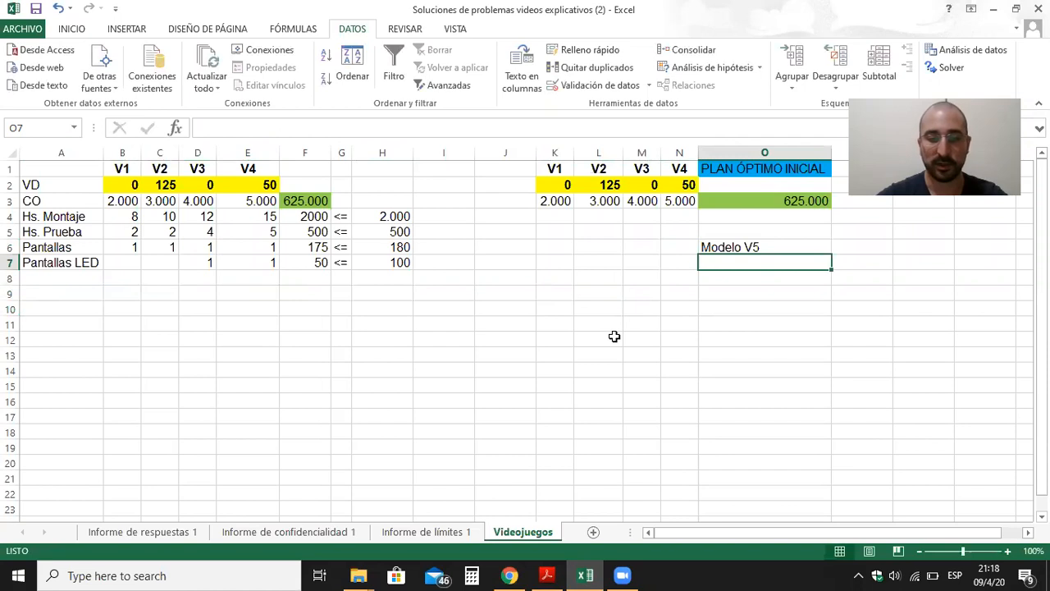
- Enter the label "CMT unitaria" in O7 and V5's marginal contribution of 4500 in Q7
{"action": "type", "text": "CMT unit"}
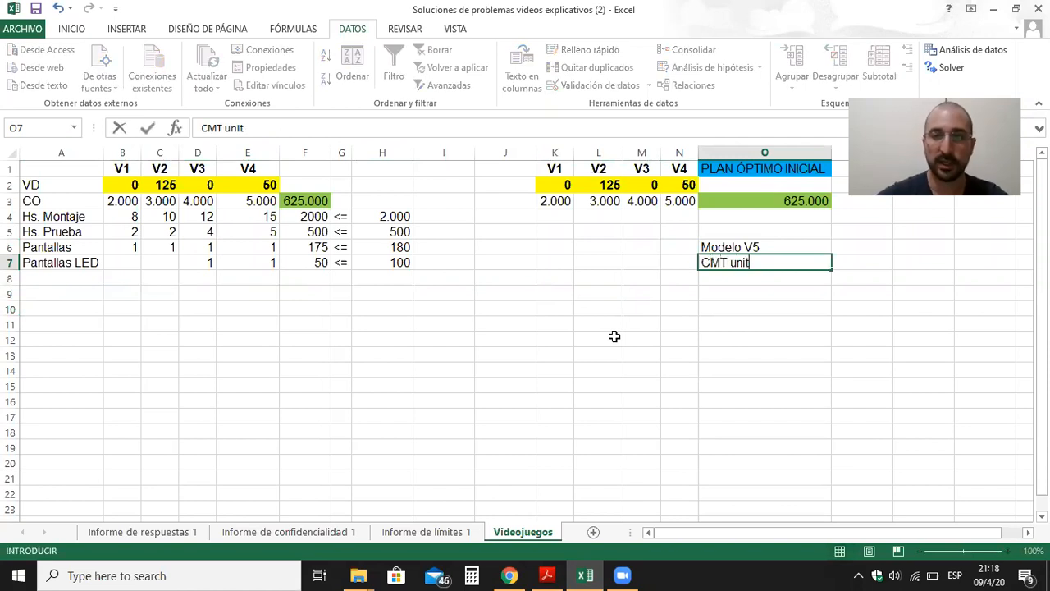
{"action": "type", "text": "aria"}
{"action": "key", "text": "Return"}
{"action": "key", "text": "Up"}
{"action": "key", "text": "Right"}
{"action": "key", "text": "Right"}
{"action": "type", "text": "4500"}
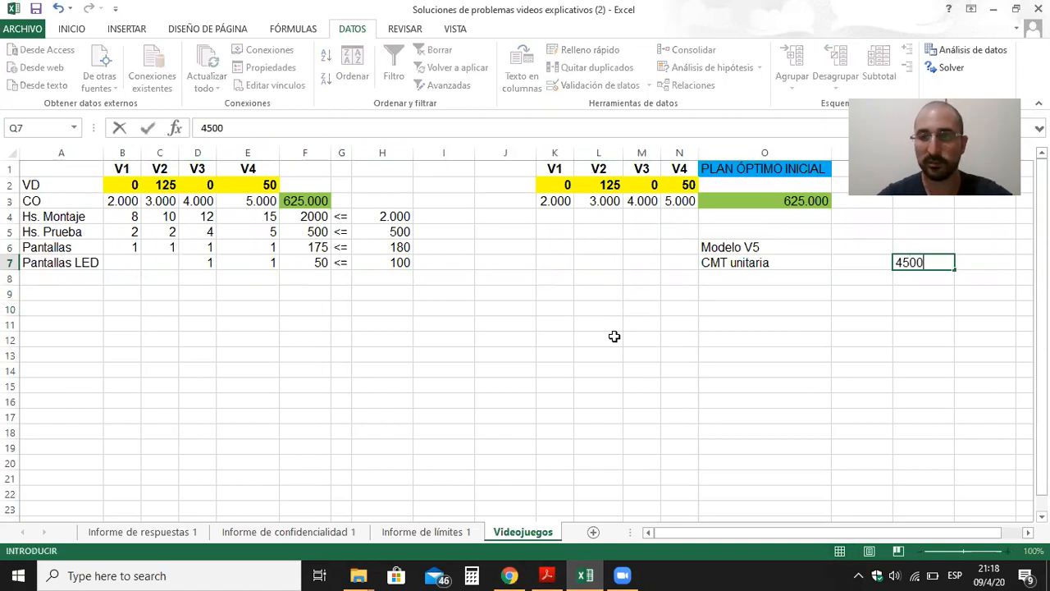
{"action": "key", "text": "Return"}
{"action": "key", "text": "Left"}
{"action": "key", "text": "Left"}
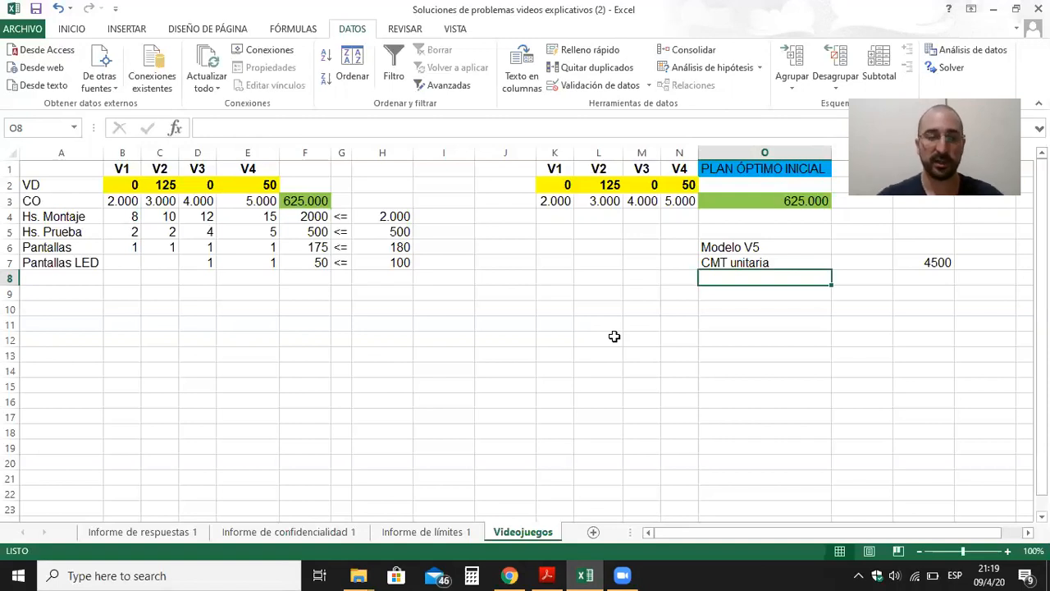
- Enter the label "Costo Op (PS mont.)" in O8 for the assembly-hours opportunity cost
{"action": "type", "text": "Co"}
{"action": "key", "text": "BackSpace"}
{"action": "type", "text": "o"}
{"action": "key", "text": "BackSpace"}
{"action": "type", "text": "osto Op (PS"}
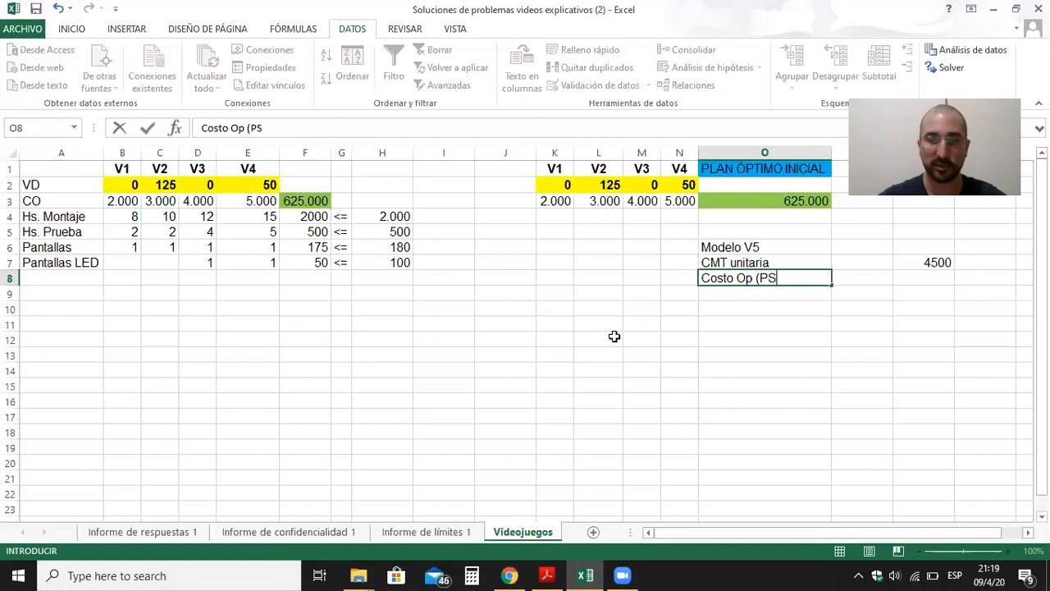
{"action": "type", "text": " mont.)"}
{"action": "key", "text": "Tab"}
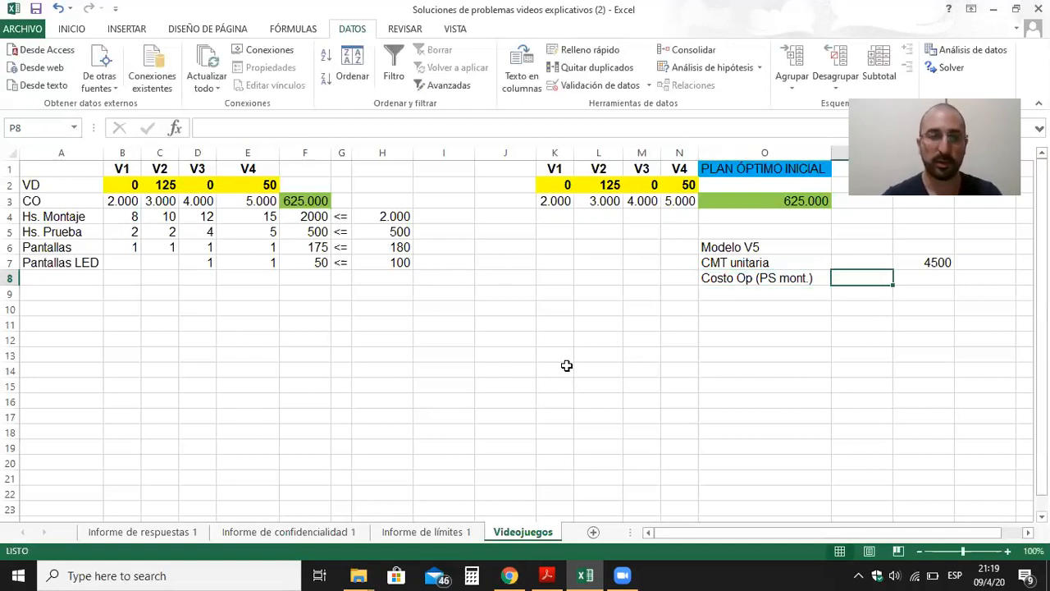
- Check the assembly-hours shadow price in the sensitivity report and V5's hours in the PDF, then enter =10*250 in Q8 of Videojuegos
{"action": "left_click", "coordinate": [271, 541]}
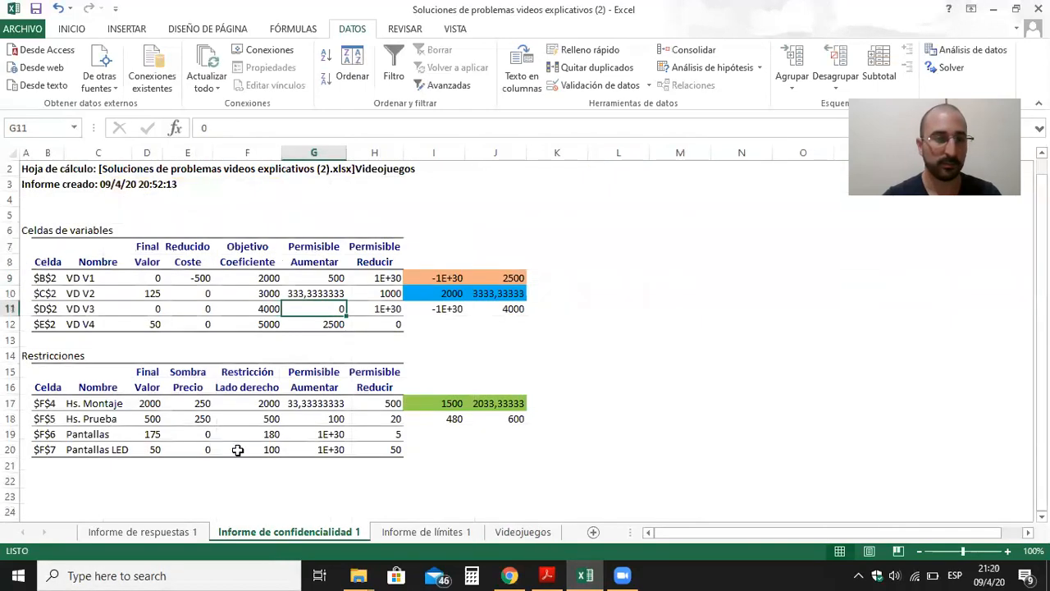
{"action": "left_click", "coordinate": [197, 401]}
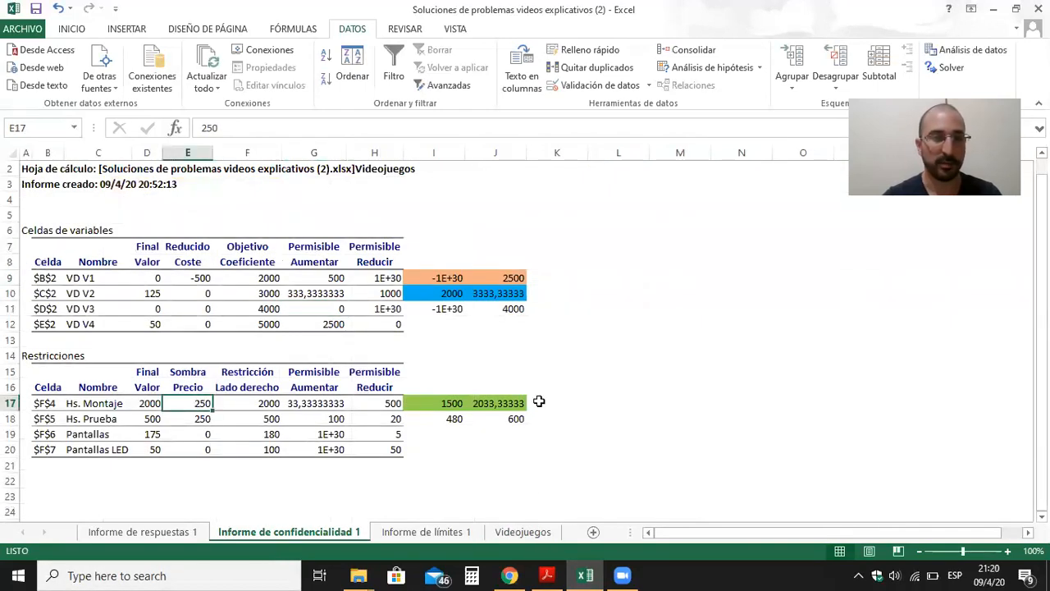
{"action": "left_click", "coordinate": [534, 532]}
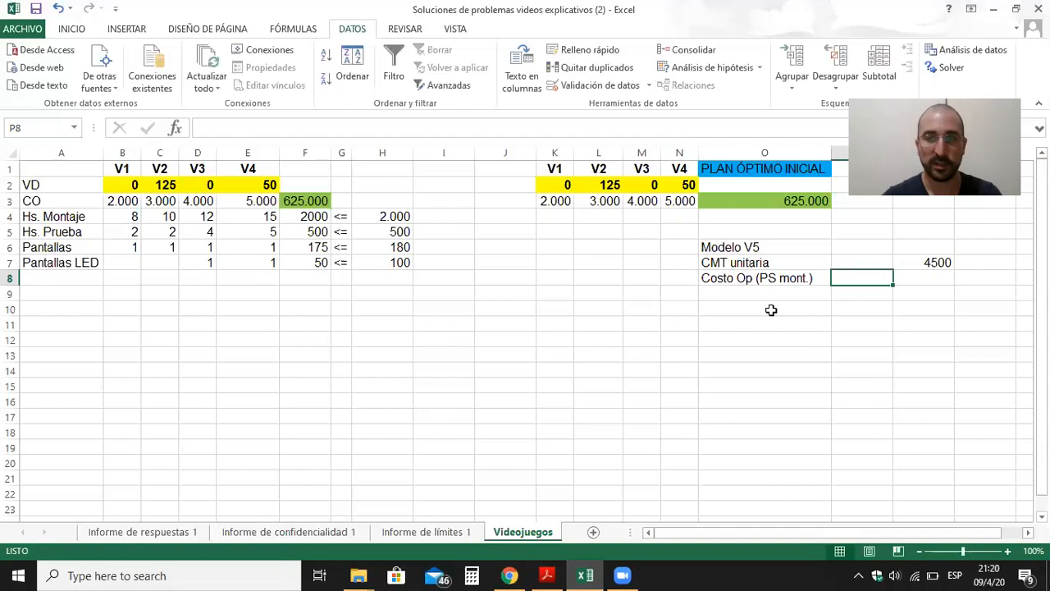
{"action": "left_click", "coordinate": [905, 280]}
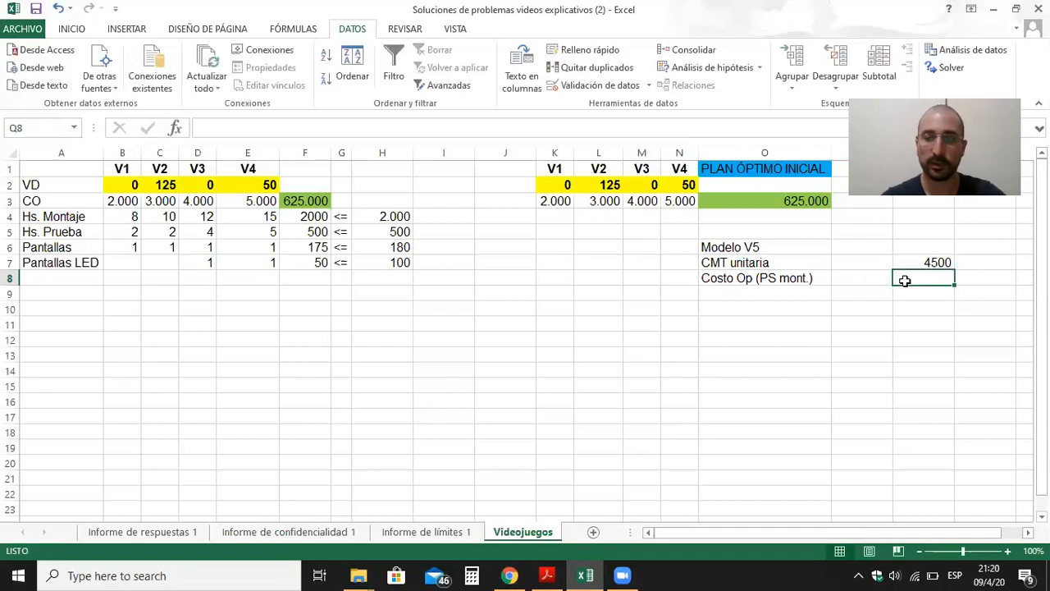
{"action": "type", "text": "="}
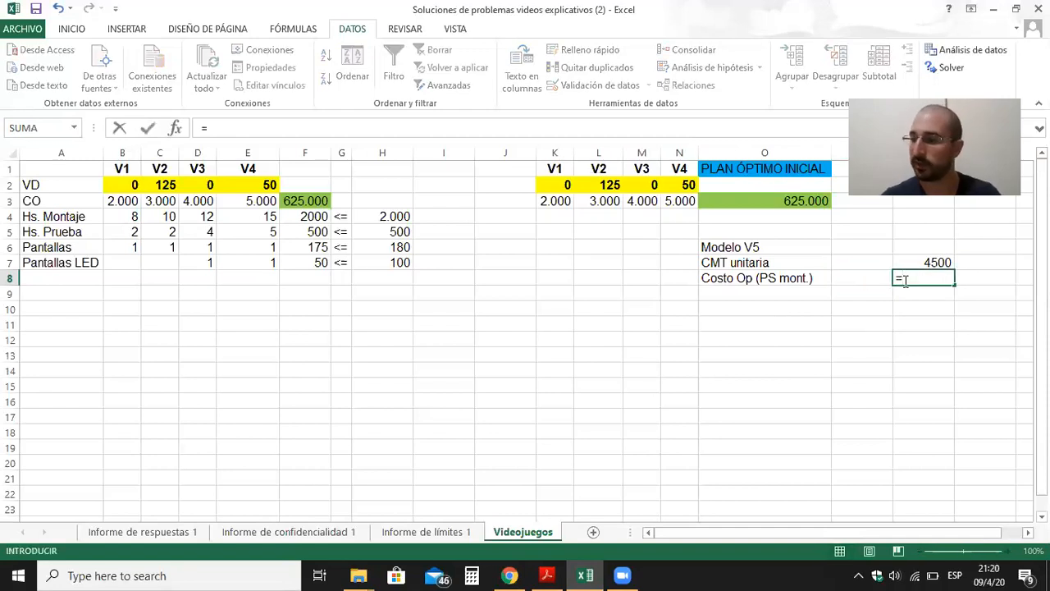
{"action": "left_click", "coordinate": [548, 575]}
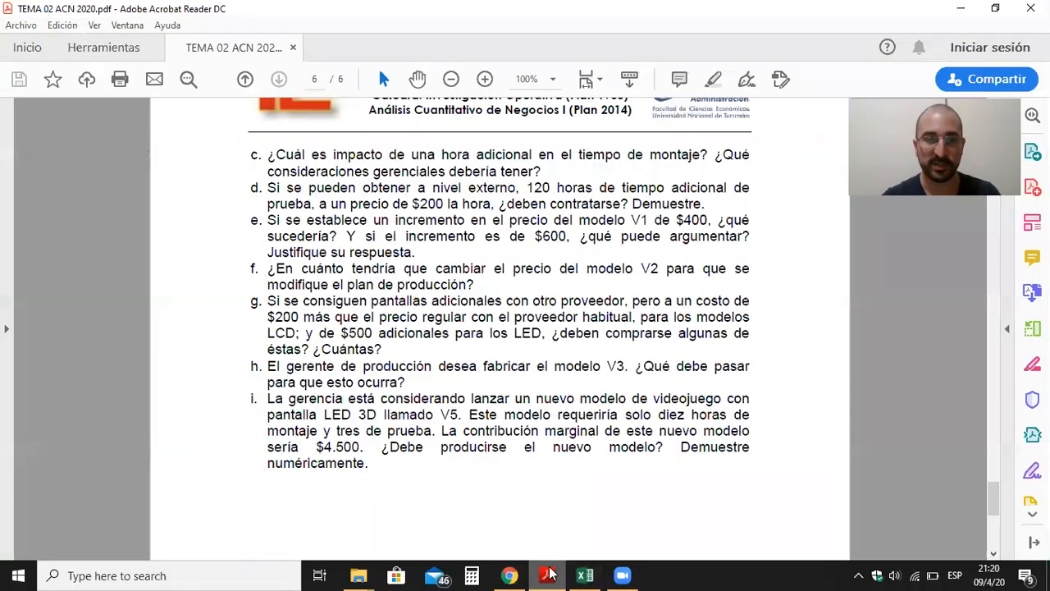
{"action": "left_click", "coordinate": [548, 575]}
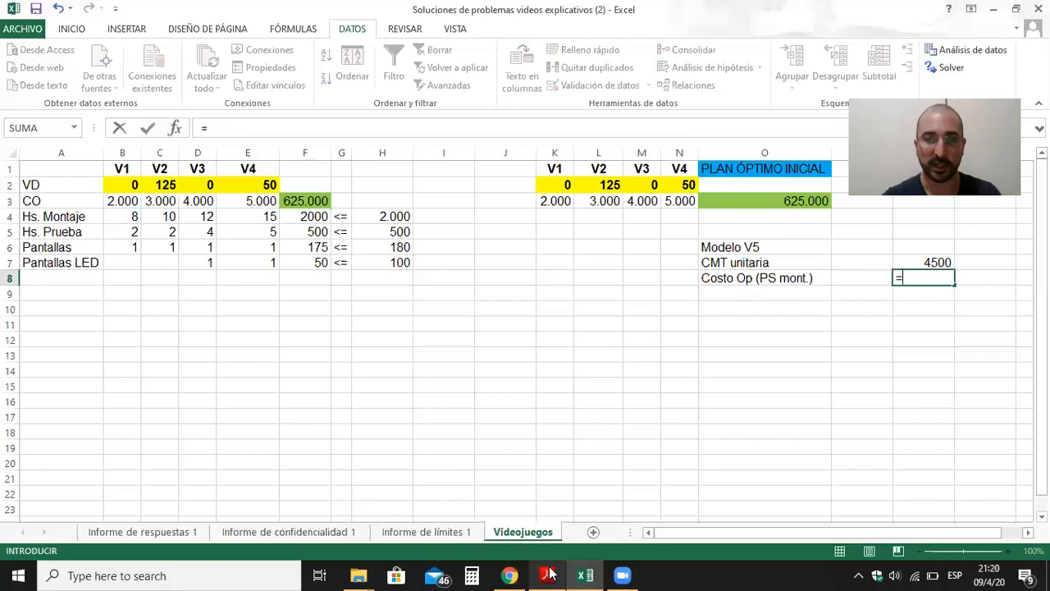
{"action": "type", "text": "10"}
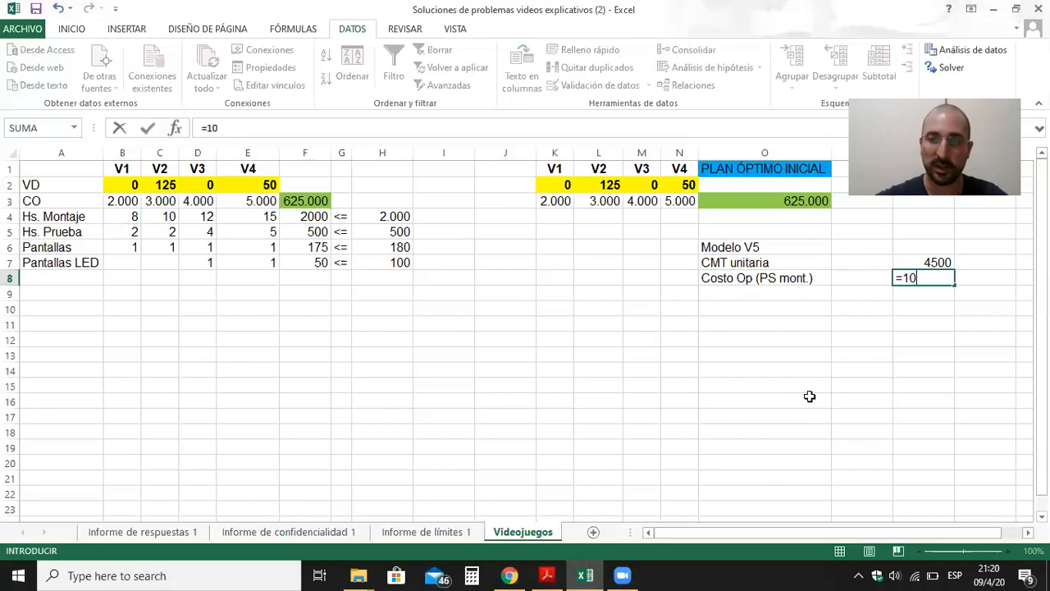
{"action": "type", "text": "*250"}
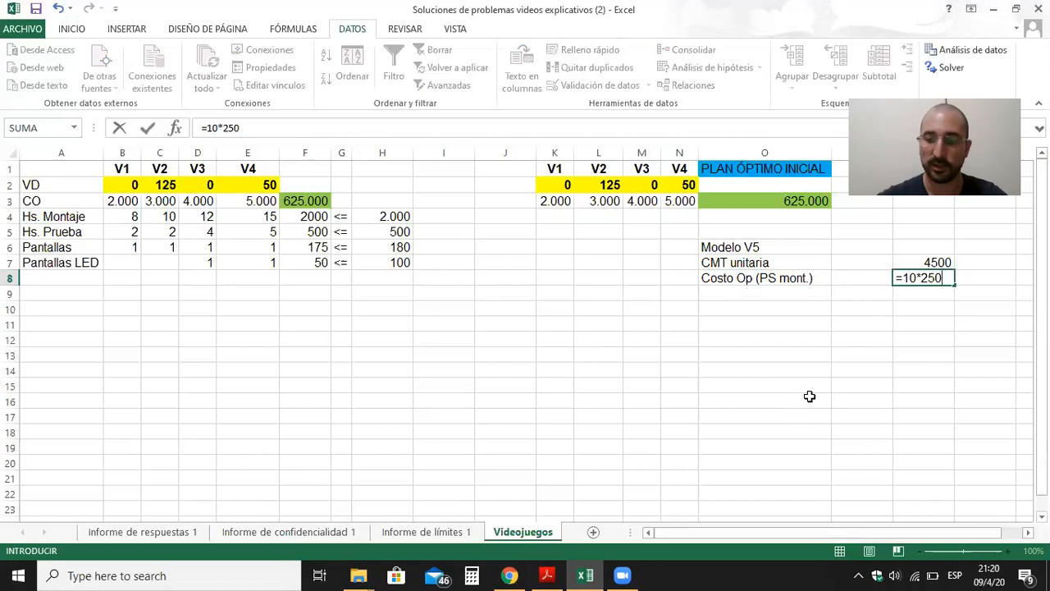
{"action": "key", "text": "ctrl+Return"}
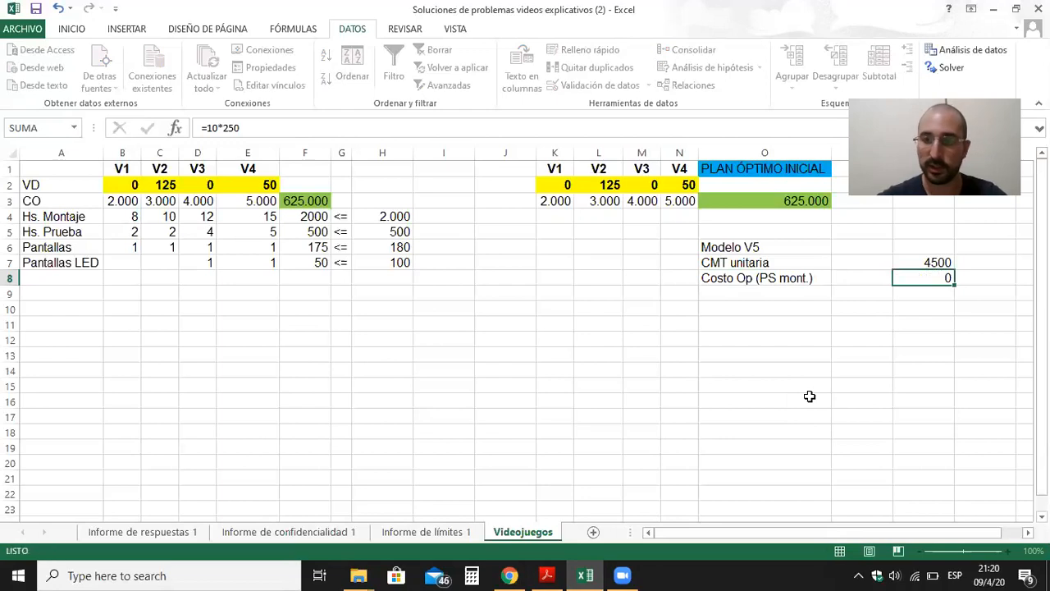
- Make the assembly-hours opportunity cost in Q8 negative, as =-10*250
{"action": "key", "text": "F2"}
{"action": "key", "text": "Left"}
{"action": "key", "text": "Left"}
{"action": "key", "text": "Left"}
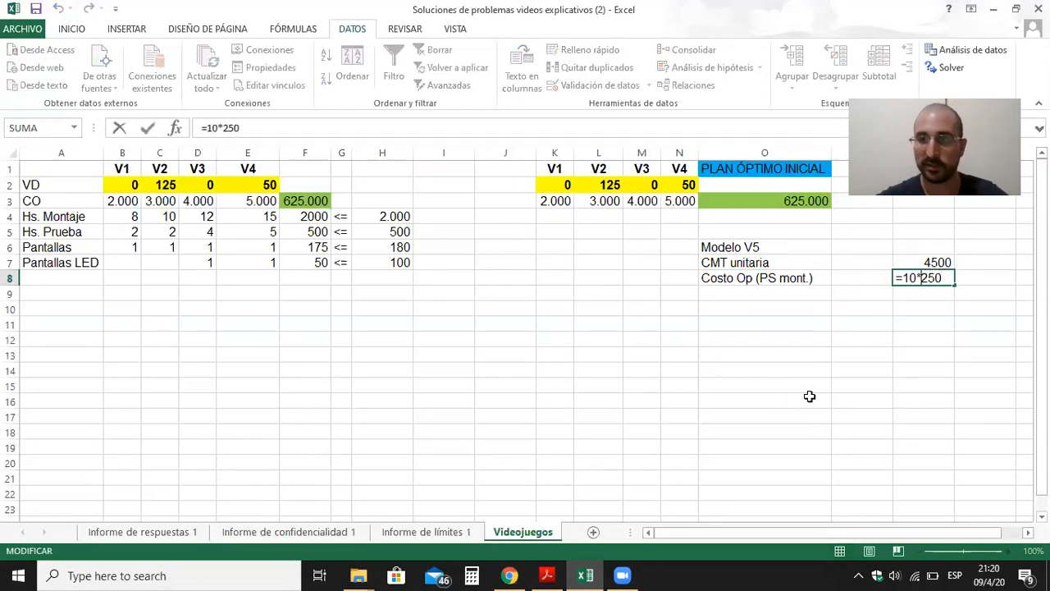
{"action": "type", "text": "-2500"}
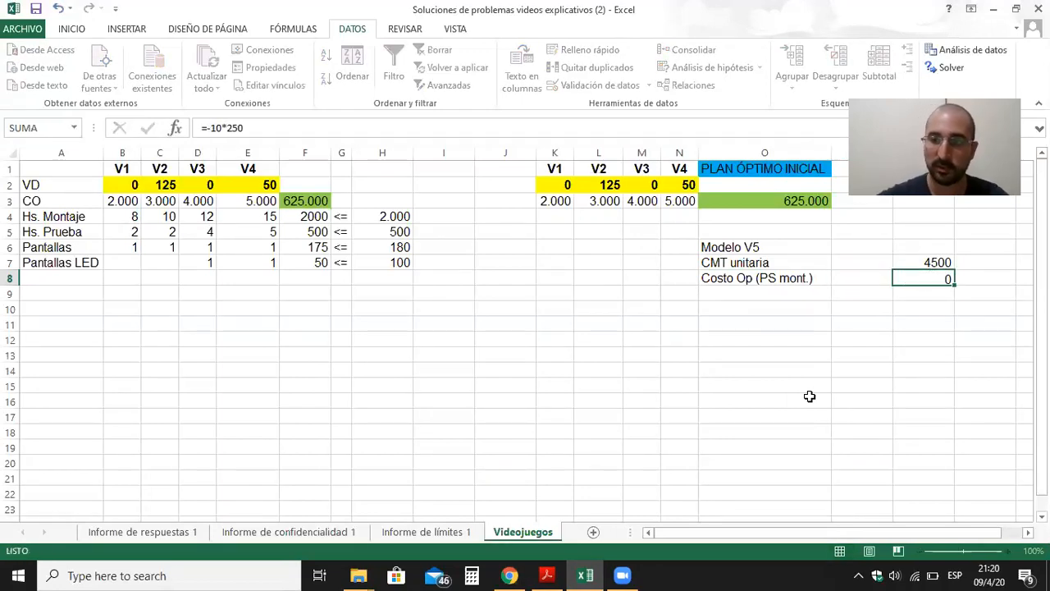
{"action": "key", "text": "Return"}
- Copy the opportunity cost label from O8 to O9 and change it to "Costo Op (PS prueb.)"
{"action": "type", "text": "="}
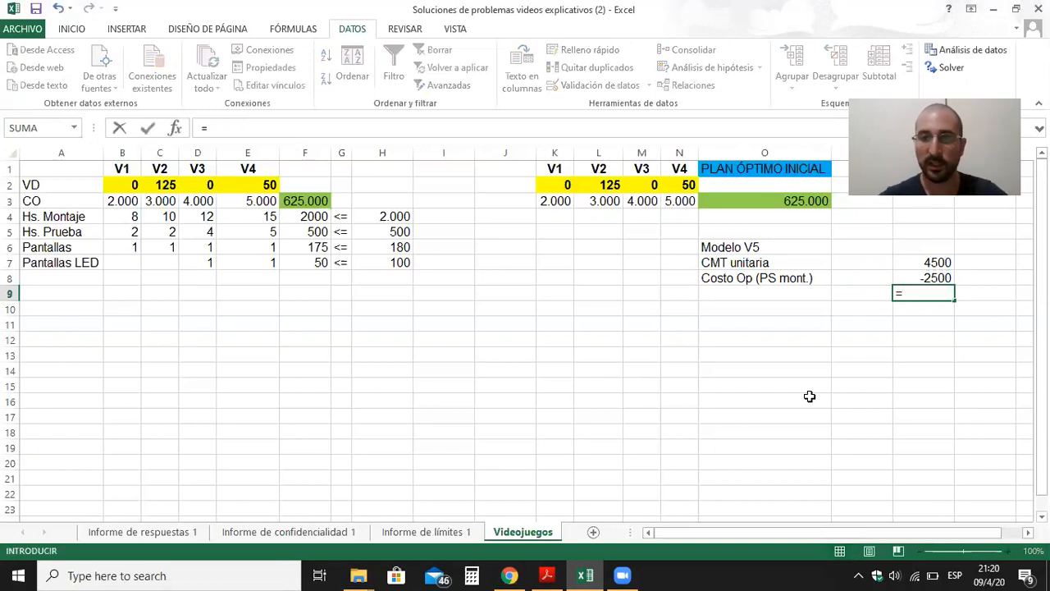
{"action": "key", "text": "Escape"}
{"action": "key", "text": "Left"}
{"action": "key", "text": "Left"}
{"action": "key", "text": "Up"}
{"action": "key", "text": "ctrl+c"}
{"action": "key", "text": "Down"}
{"action": "key", "text": "ctrl+v"}
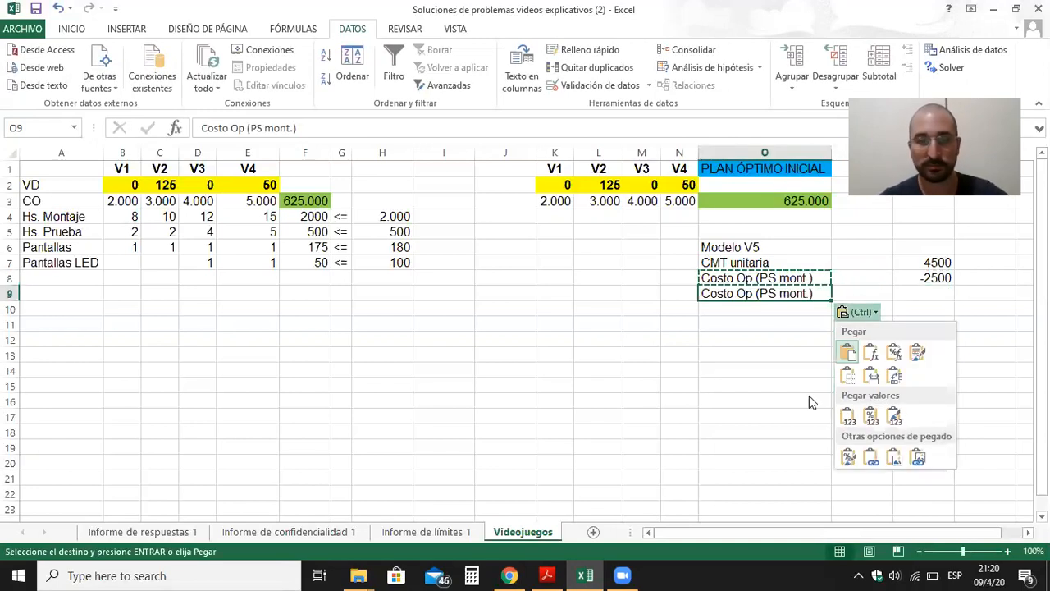
{"action": "key", "text": "Escape"}
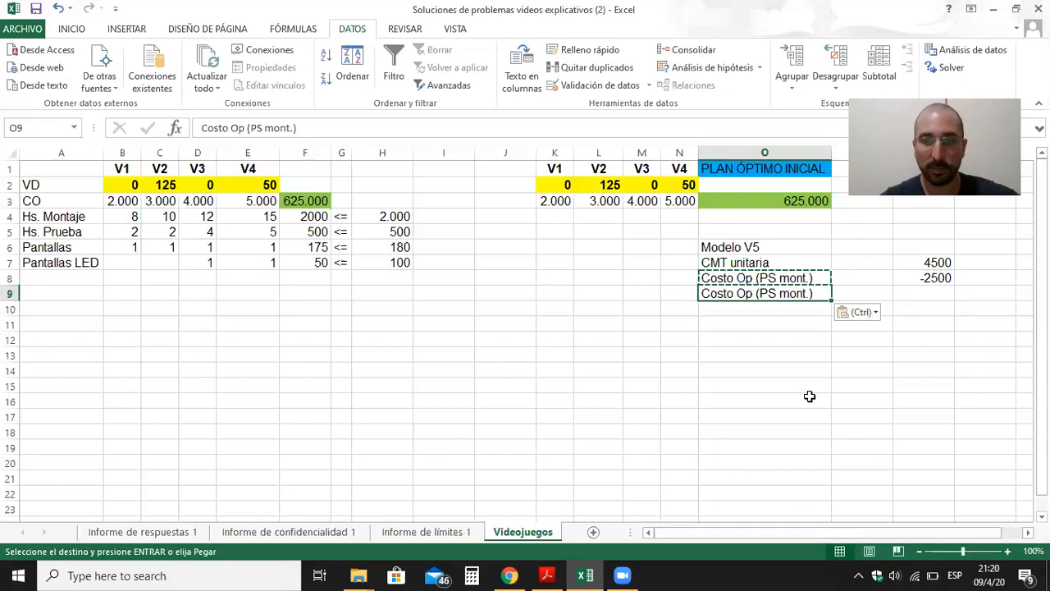
{"action": "key", "text": "F2"}
{"action": "key", "text": "shift+Left"}
{"action": "key", "text": "shift+Left"}
{"action": "key", "text": "shift+Left"}
{"action": "key", "text": "shift+Left"}
{"action": "key", "text": "shift+Left"}
{"action": "key", "text": "shift+Left"}
{"action": "key", "text": "shift+Left"}
{"action": "key", "text": "shift+Right"}
{"action": "type", "text": "prueb."}
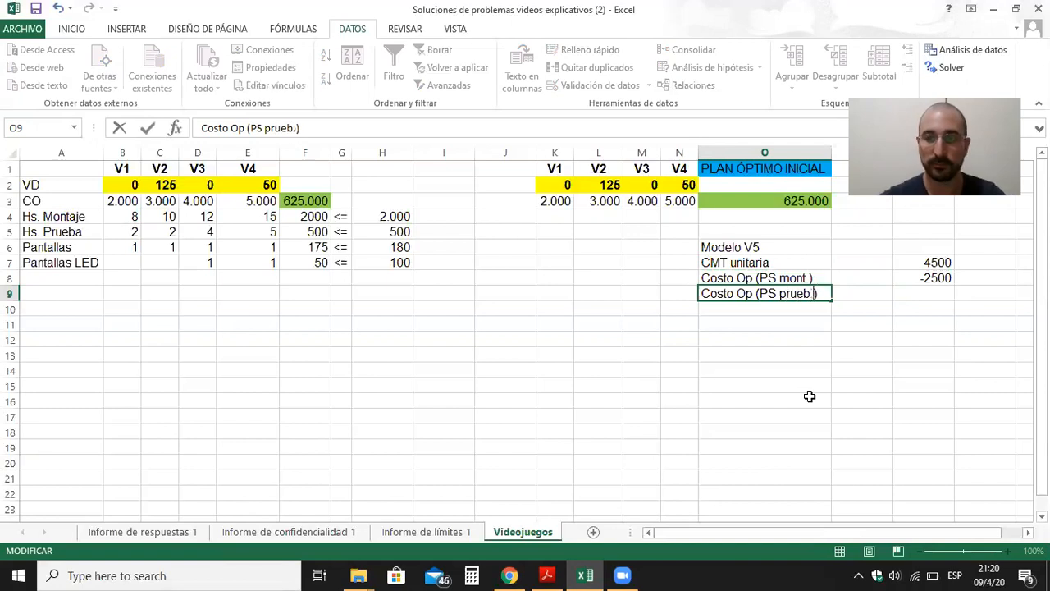
- Enter V5's testing-hours opportunity cost in Q9 as =-3*250
{"action": "key", "text": "Tab"}
{"action": "key", "text": "Tab"}
{"action": "type", "text": "="}
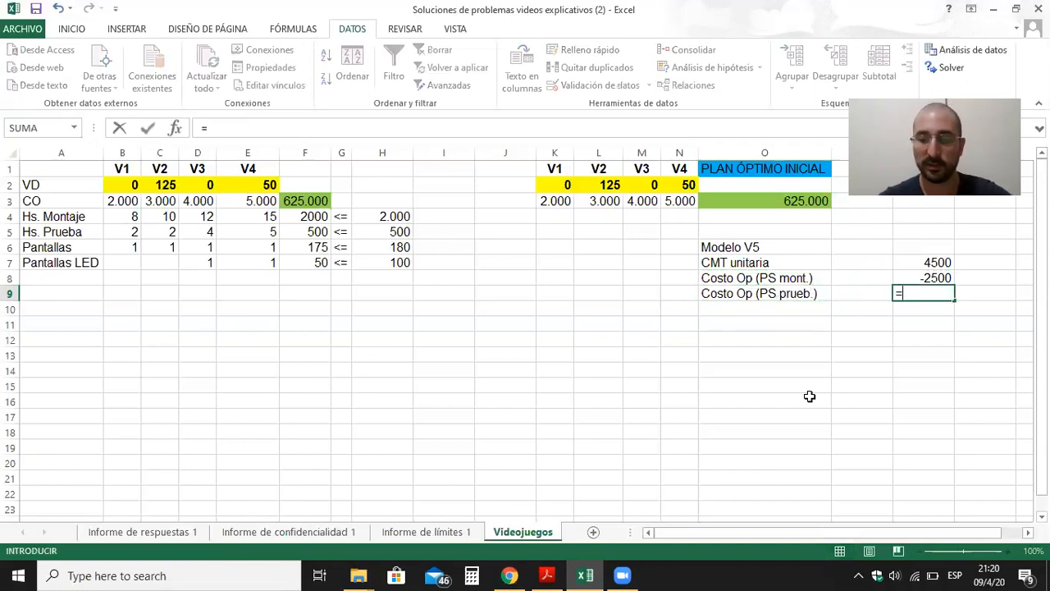
{"action": "type", "text": "-3*"}
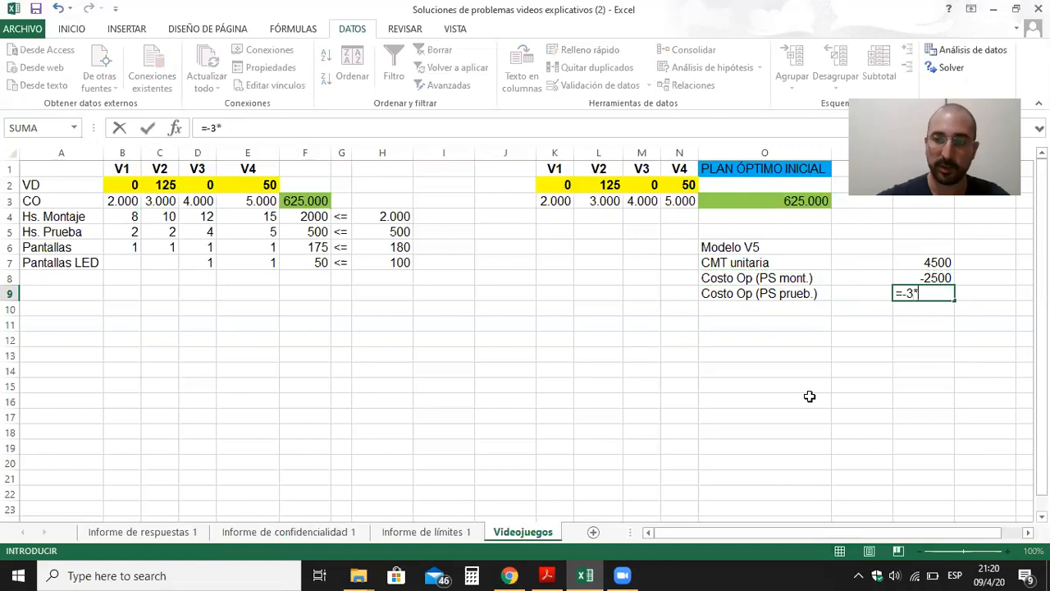
{"action": "type", "text": "250"}
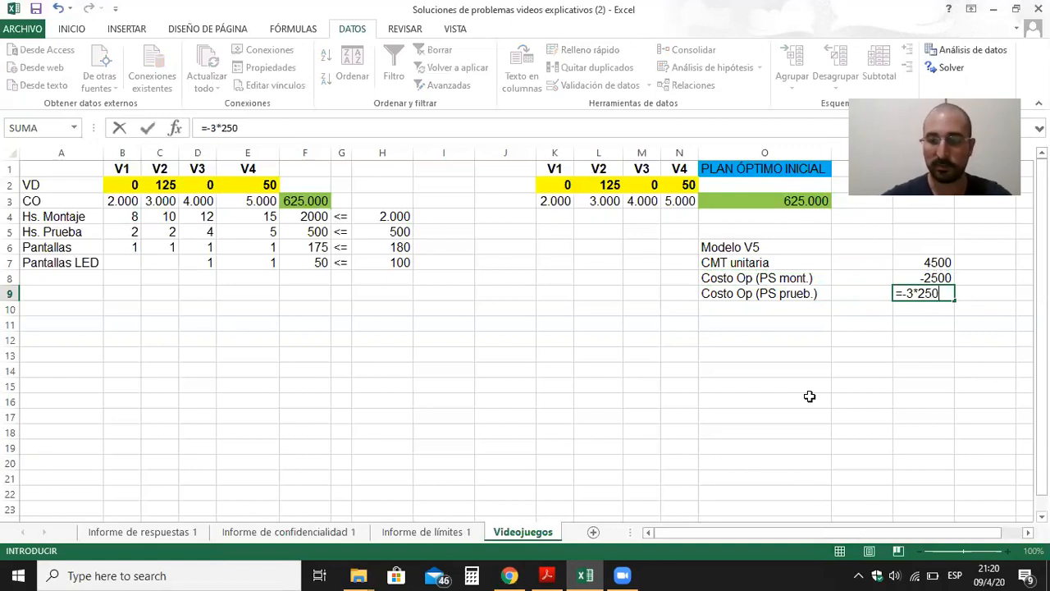
{"action": "key", "text": "Return"}
- Enter the label "Cambio en el rdo." in O10 below the opportunity costs
{"action": "key", "text": "Left"}
{"action": "key", "text": "Left"}
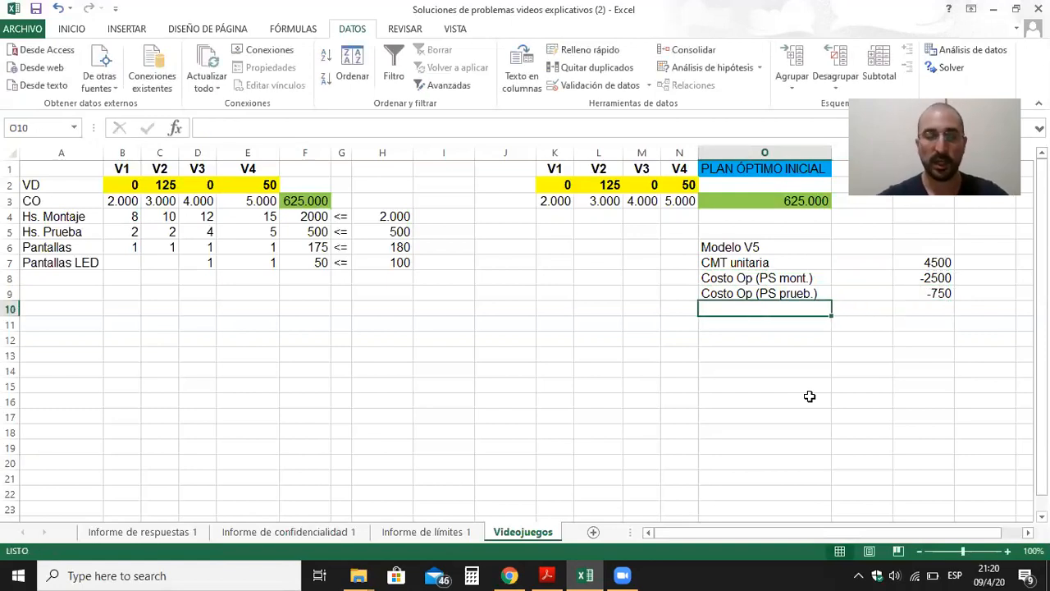
{"action": "type", "text": "Cambio"}
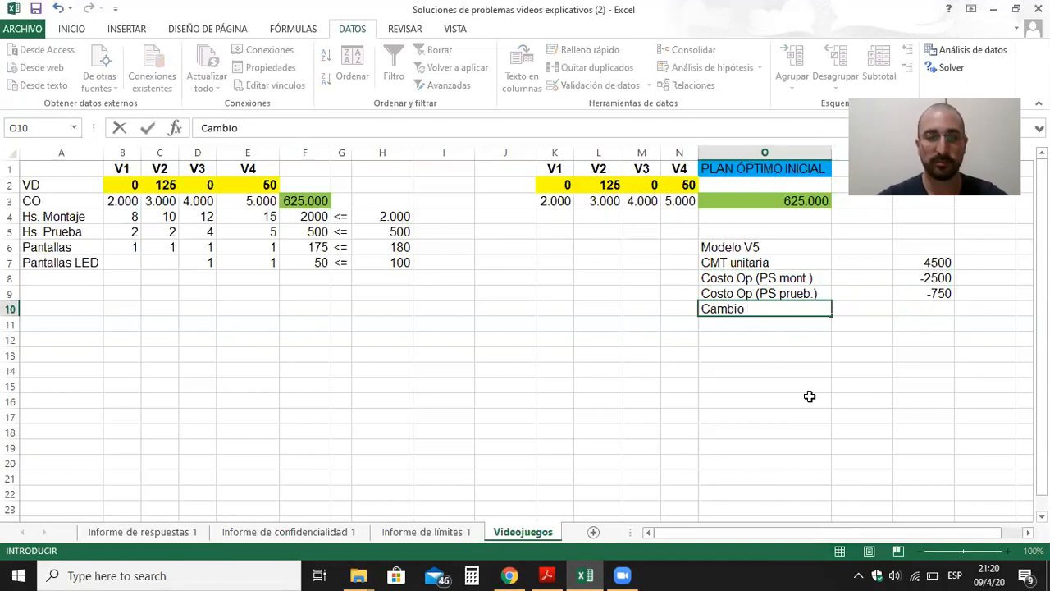
{"action": "type", "text": " en el rdo."}
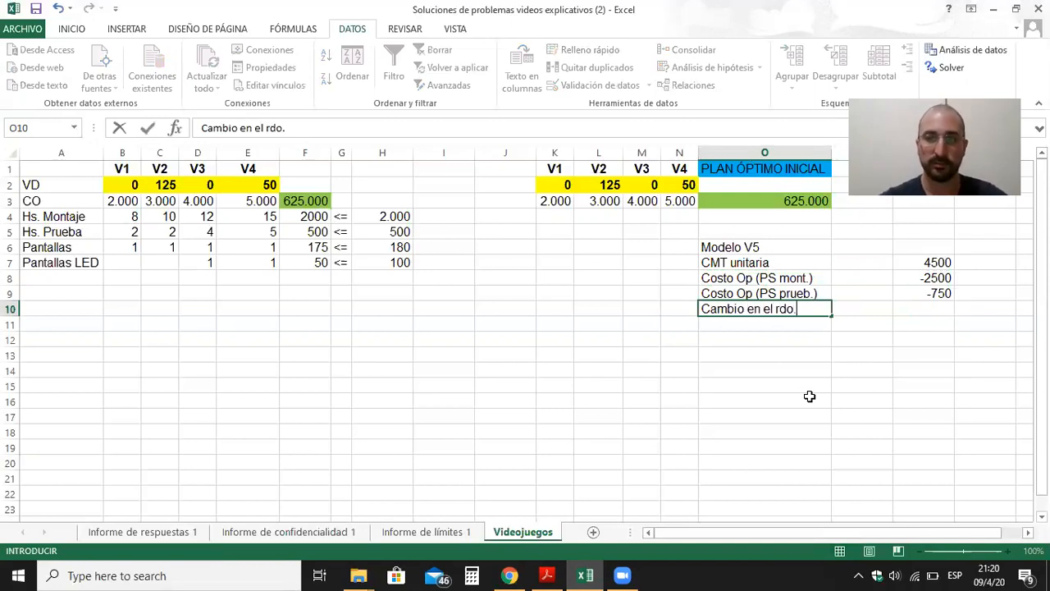
{"action": "key", "text": "Return"}
- Calculate the unit change in the result in Q10 with the formula =Q7+Q8+Q9
{"action": "key", "text": "Up"}
{"action": "key", "text": "Right"}
{"action": "key", "text": "Right"}
{"action": "type", "text": "="}
{"action": "key", "text": "Up"}
{"action": "key", "text": "Up"}
{"action": "key", "text": "Up"}
{"action": "type", "text": "+"}
{"action": "key", "text": "Up"}
{"action": "key", "text": "Up"}
{"action": "type", "text": "+"}
{"action": "key", "text": "Up"}
{"action": "key", "text": "ctrl+Return"}
- Review the "Cambio en el rdo." row and the two opportunity cost rows of the V5 calculation
{"action": "key", "text": "shift+Left"}
{"action": "key", "text": "shift+Left"}
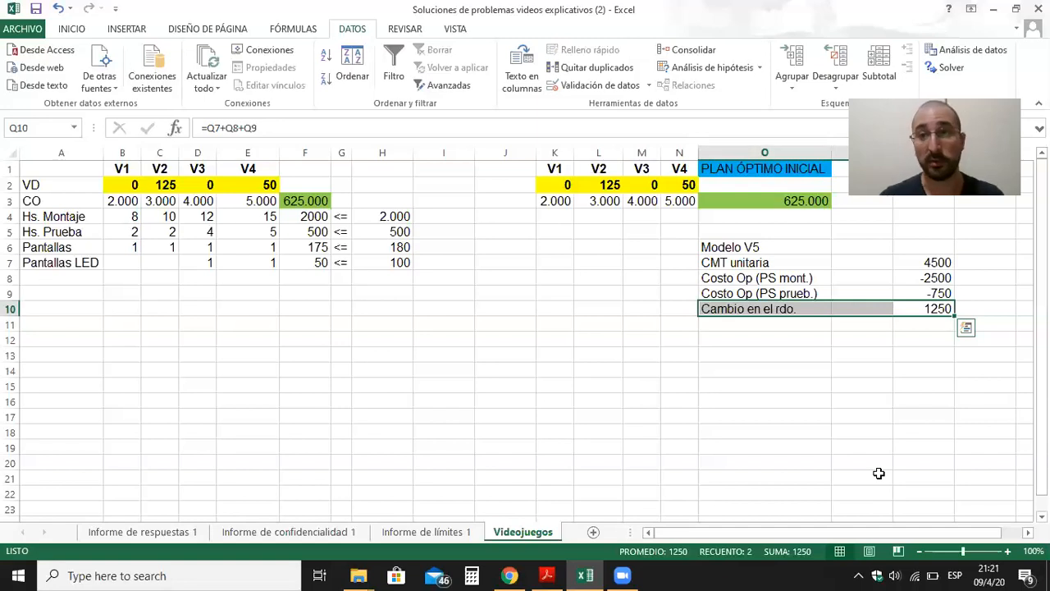
{"action": "key", "text": "Up"}
{"action": "key", "text": "Left"}
{"action": "key", "text": "Up"}
{"action": "key", "text": "Left"}
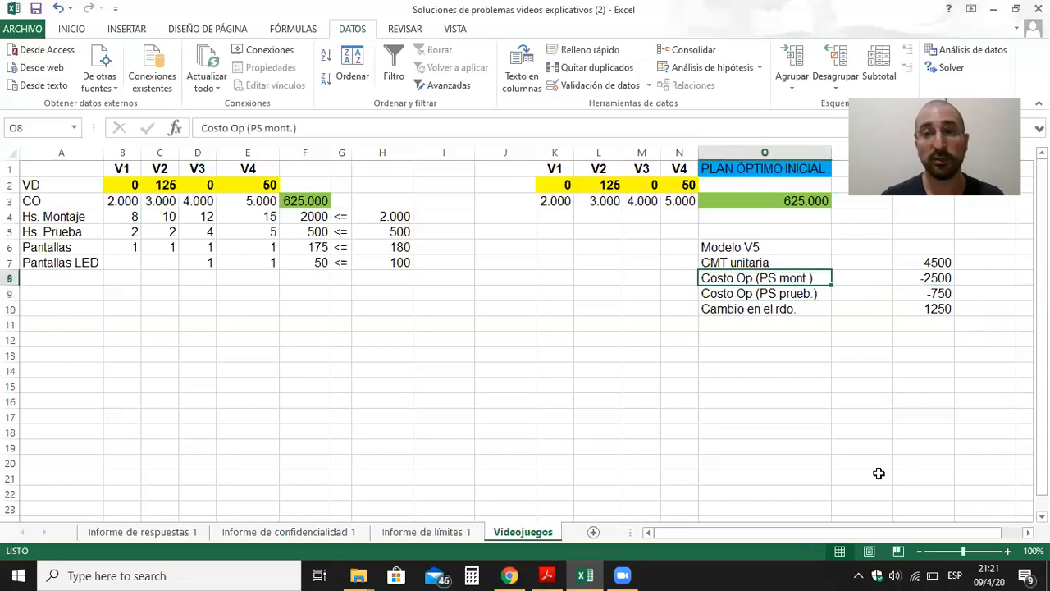
{"action": "key", "text": "shift+Down"}
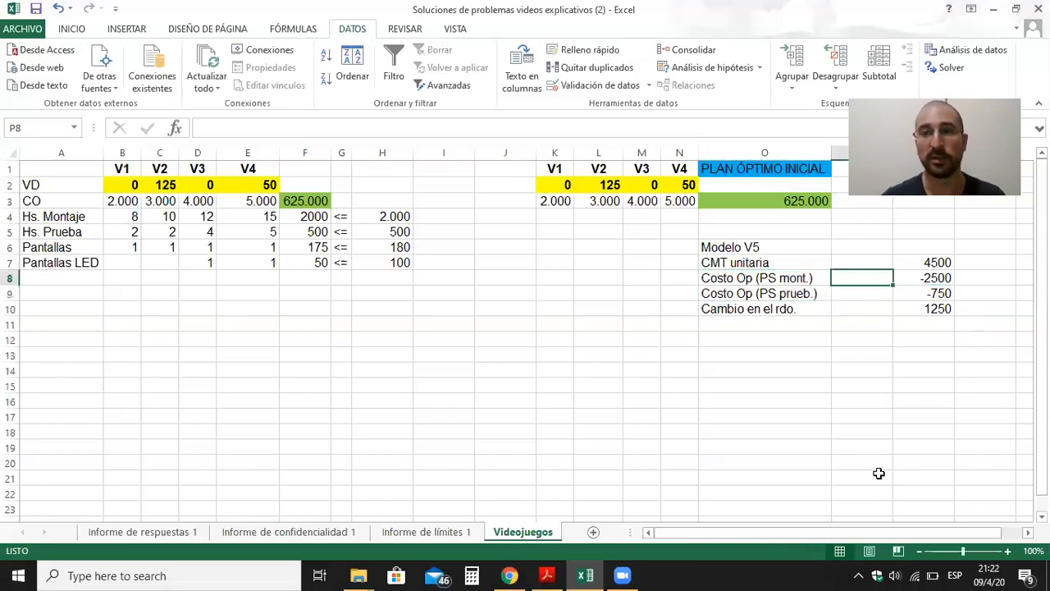
{"action": "key", "text": "Right"}
{"action": "key", "text": "shift+Down"}
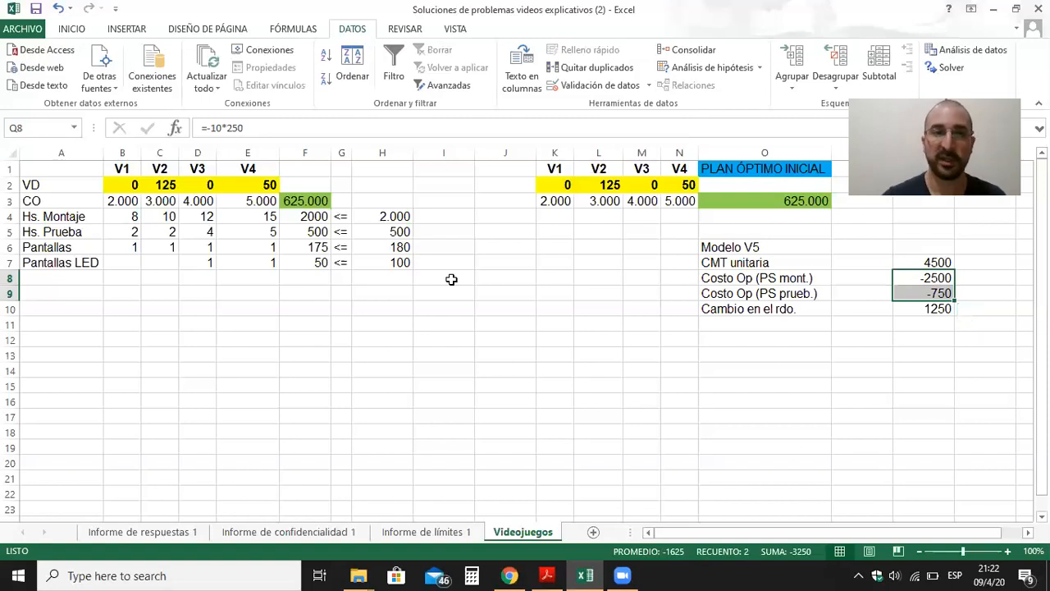
- Insert a new column before V4 in the model and head it "V5" in E1
{"action": "left_click", "coordinate": [250, 152]}
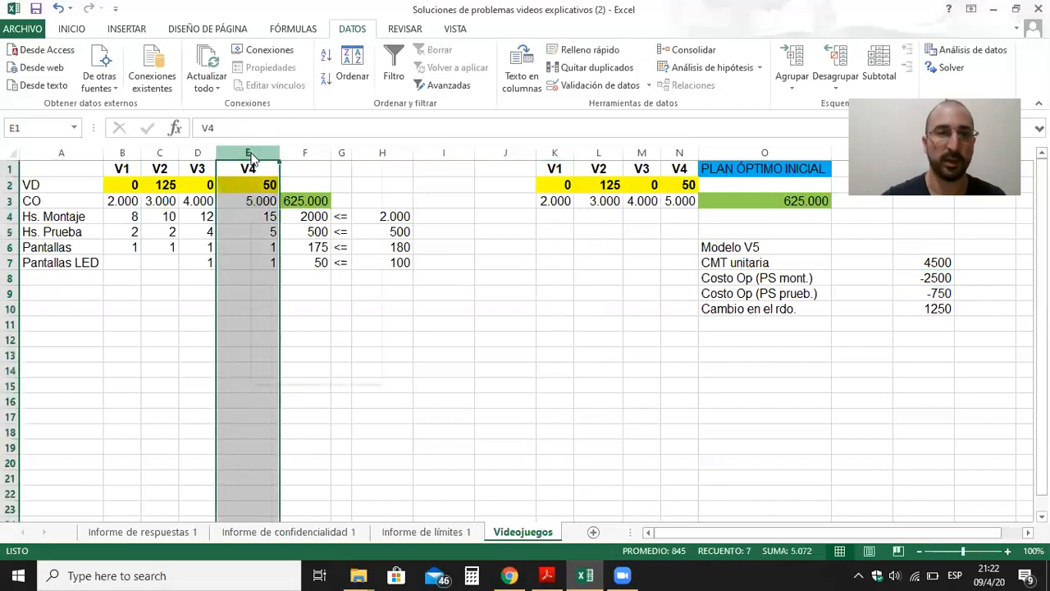
{"action": "right_click", "coordinate": [250, 152]}
{"action": "left_click", "coordinate": [292, 262]}
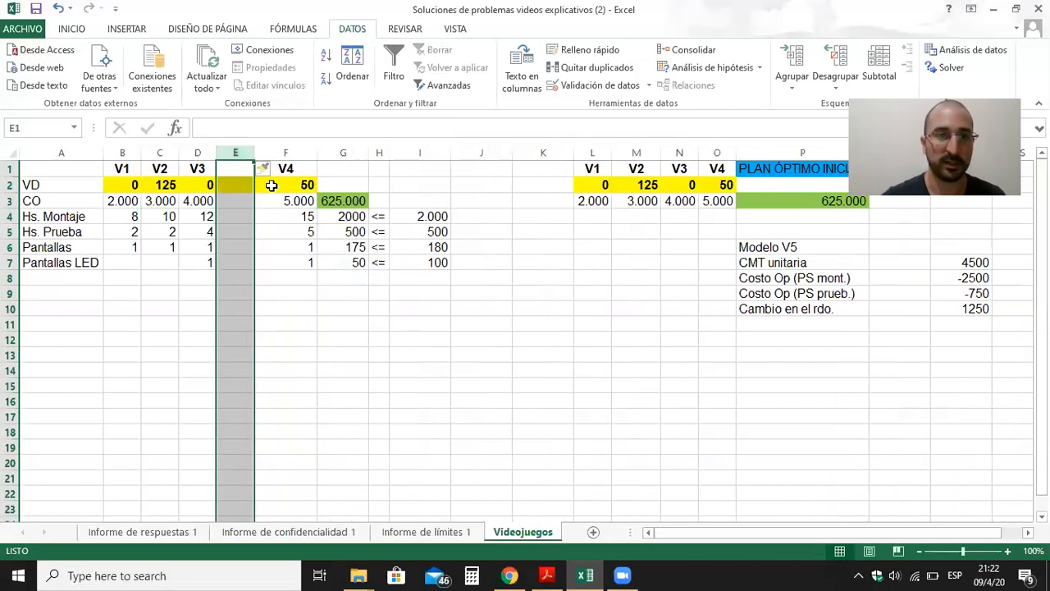
{"action": "left_click", "coordinate": [235, 168]}
{"action": "type", "text": "V5"}
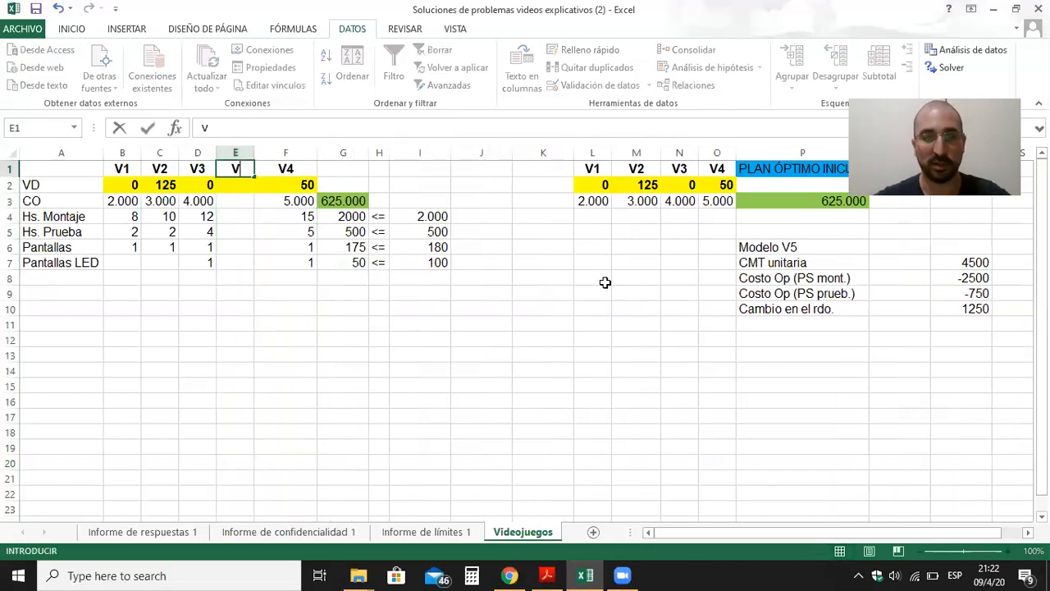
- Set V5's decision variable to 0 in E2 and its objective coefficient to 4500 in E3
{"action": "key", "text": "Return"}
{"action": "type", "text": "0"}
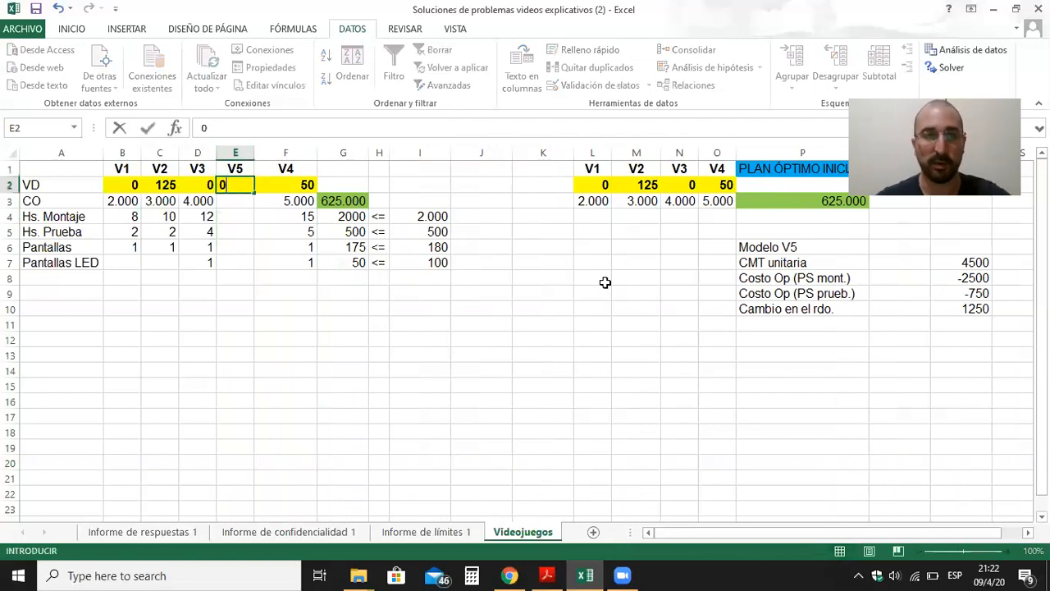
{"action": "key", "text": "Return"}
{"action": "type", "text": "4500"}
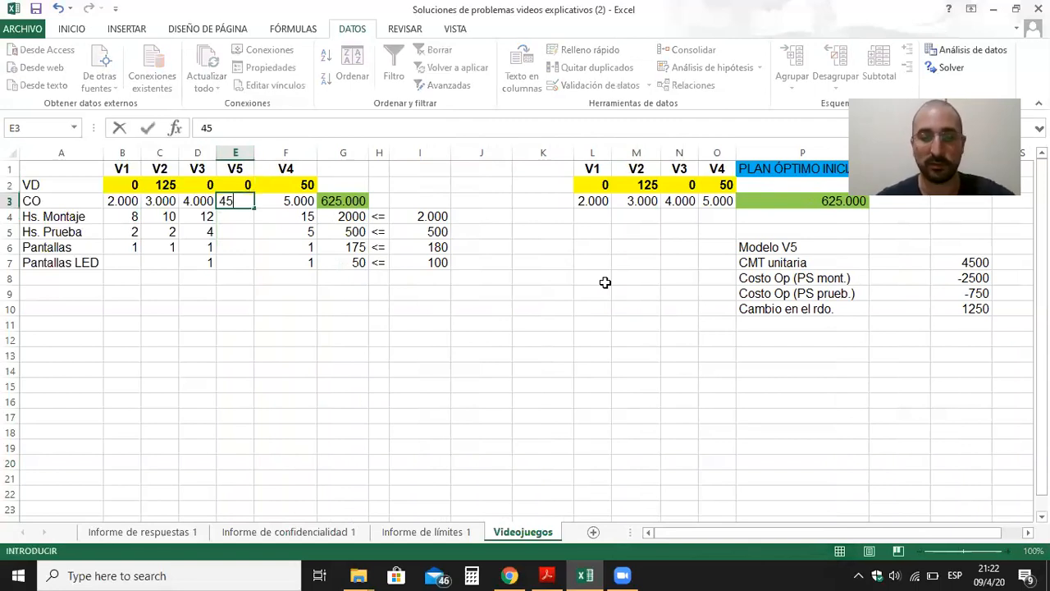
- Enter V5's constraint coefficients 10, 3, 1 and 1 in E4:E7 and check the objective formula in G3
{"action": "key", "text": "Return"}
{"action": "type", "text": "10"}
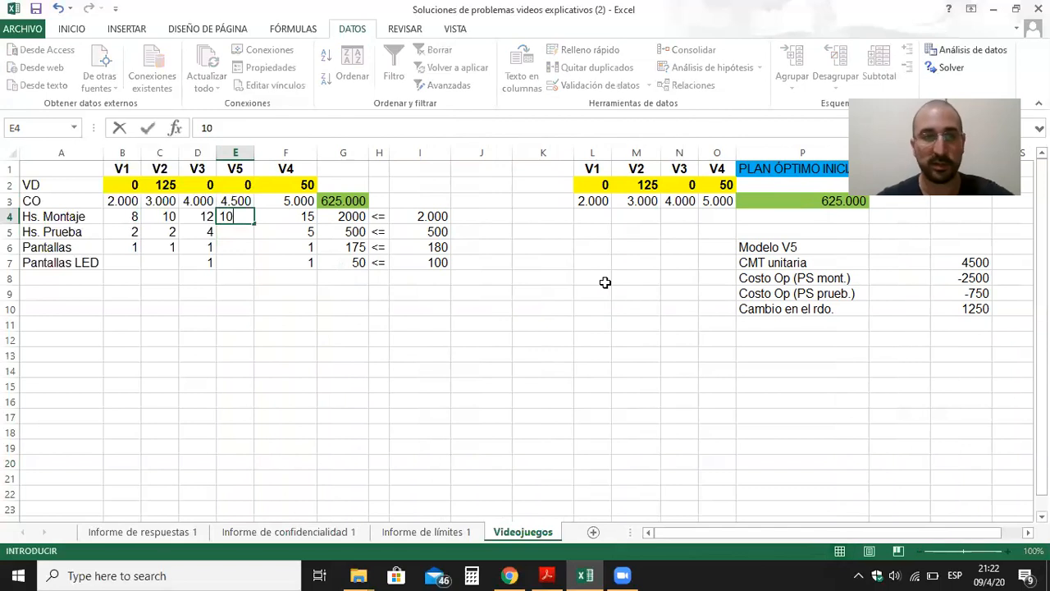
{"action": "key", "text": "Return"}
{"action": "type", "text": "3"}
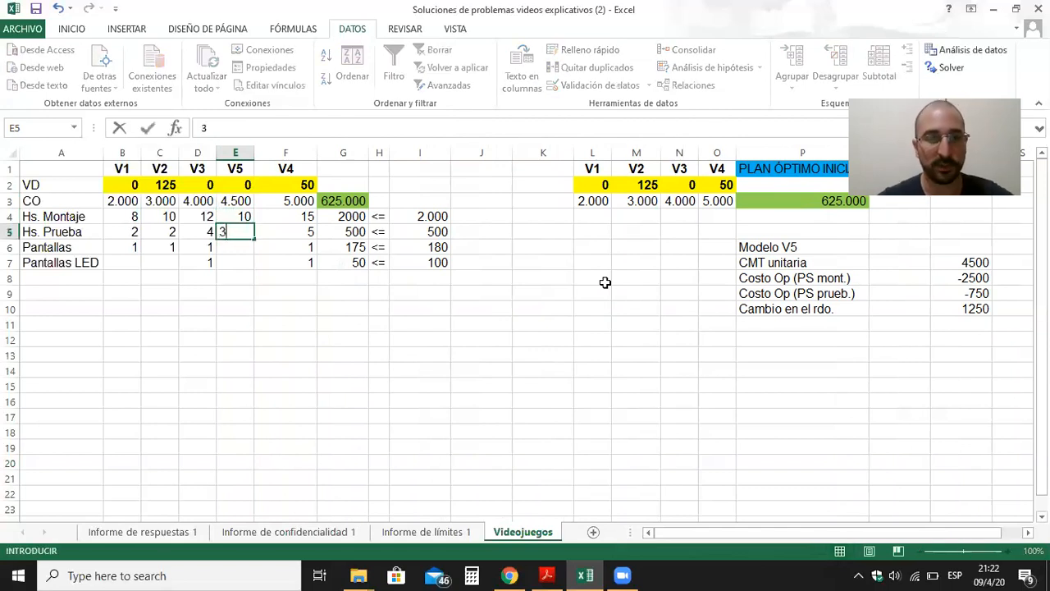
{"action": "key", "text": "Return"}
{"action": "type", "text": "1"}
{"action": "key", "text": "Return"}
{"action": "type", "text": "1"}
{"action": "key", "text": "Return"}
{"action": "key", "text": "Up"}
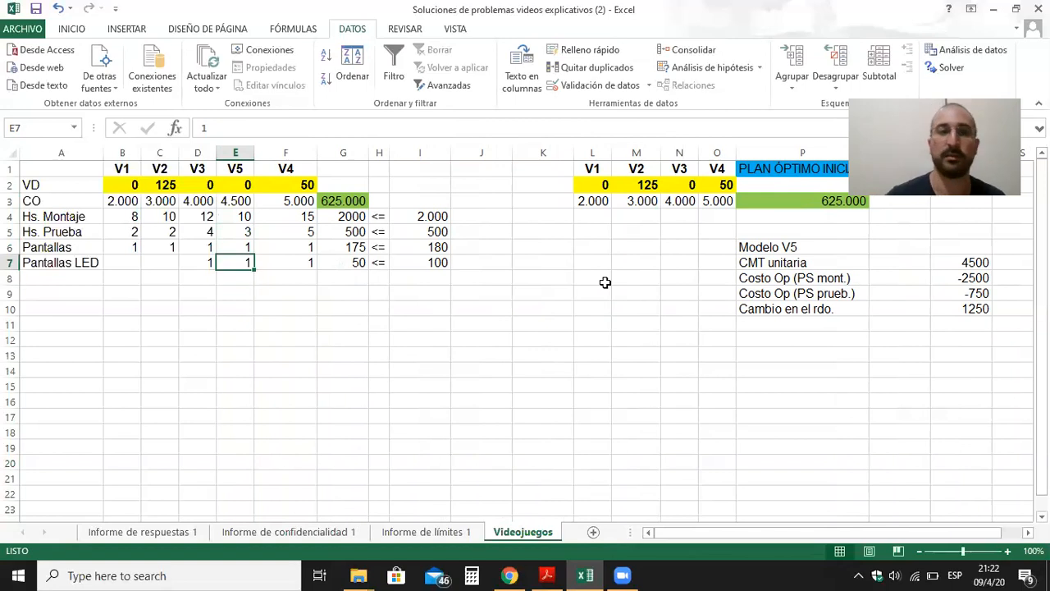
{"action": "left_click", "coordinate": [352, 203]}
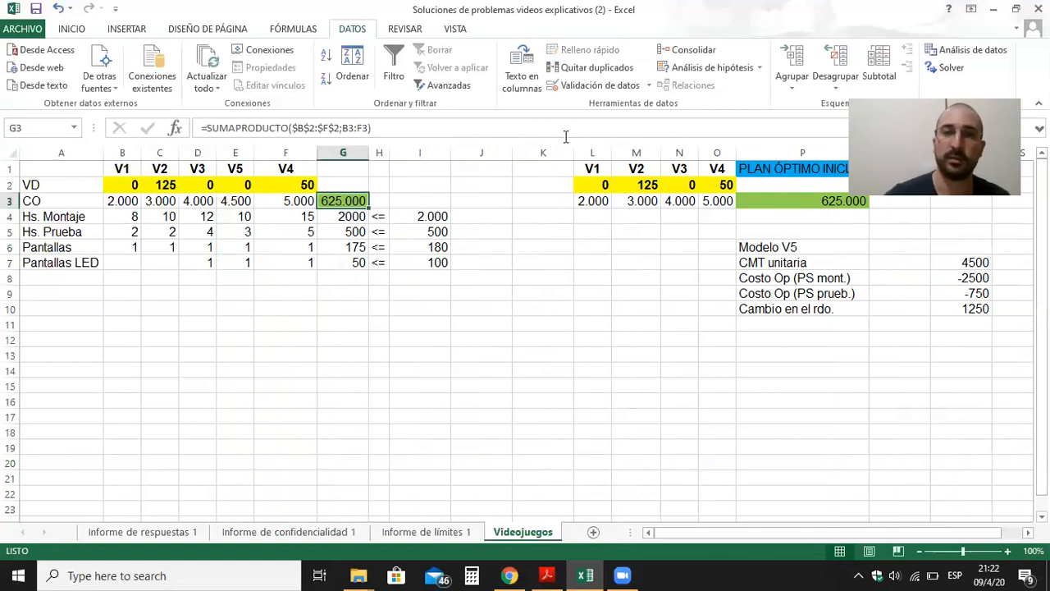
- Solve the model including V5 with Solver, keep the solution, and check V5's quantity in E2 and the objective in G3
{"action": "left_click", "coordinate": [952, 69]}
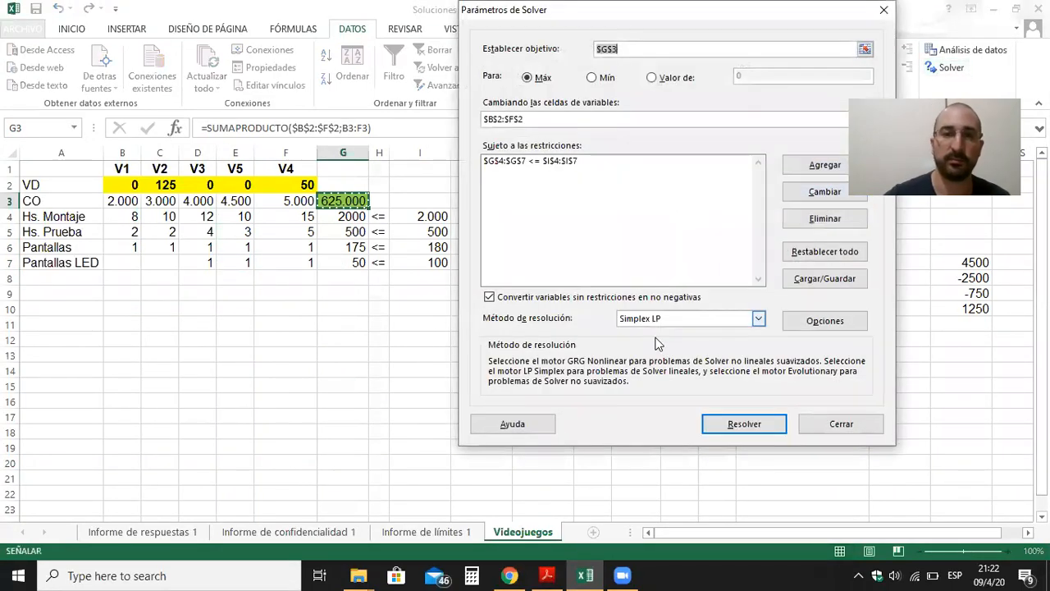
{"action": "left_click", "coordinate": [745, 426]}
{"action": "left_click", "coordinate": [398, 312]}
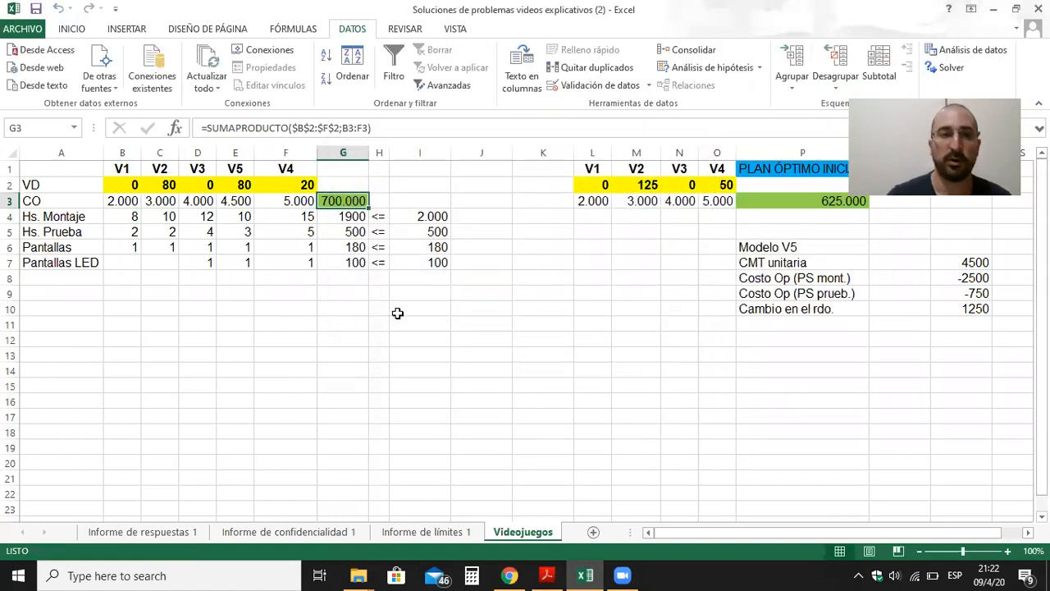
{"action": "left_click", "coordinate": [242, 186]}
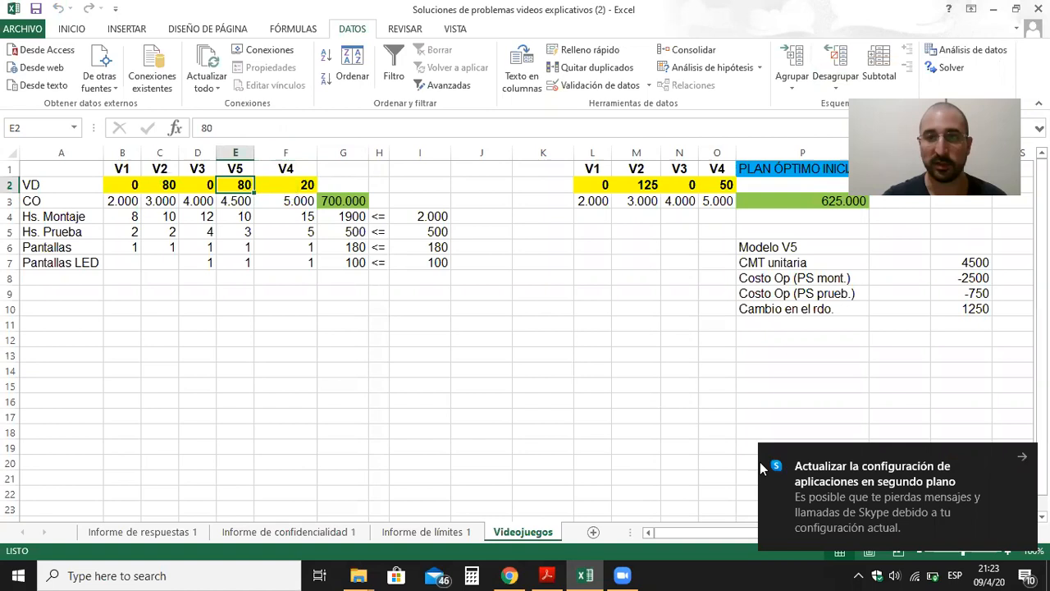
{"action": "left_click", "coordinate": [351, 203]}
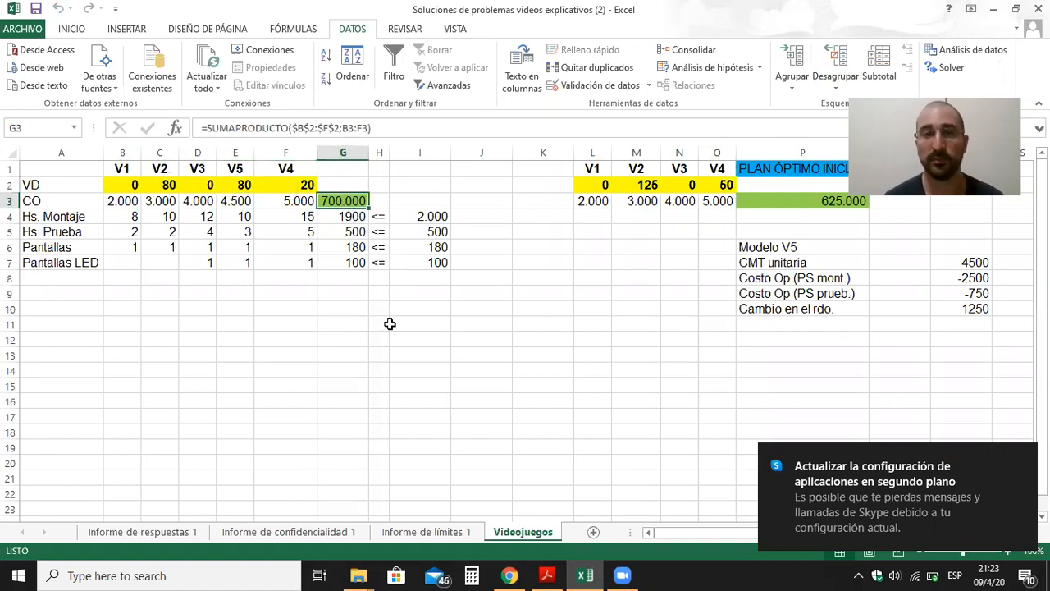
- Set V5's objective coefficient in E3 to 3000, solve the model again with Solver and keep the solution
{"action": "left_click", "coordinate": [242, 203]}
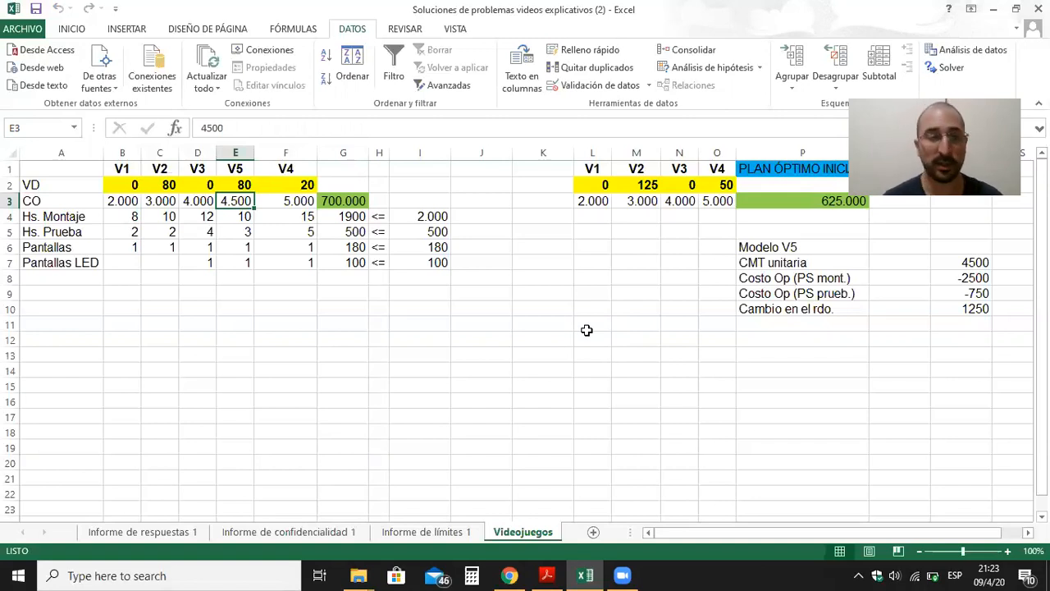
{"action": "type", "text": "3000"}
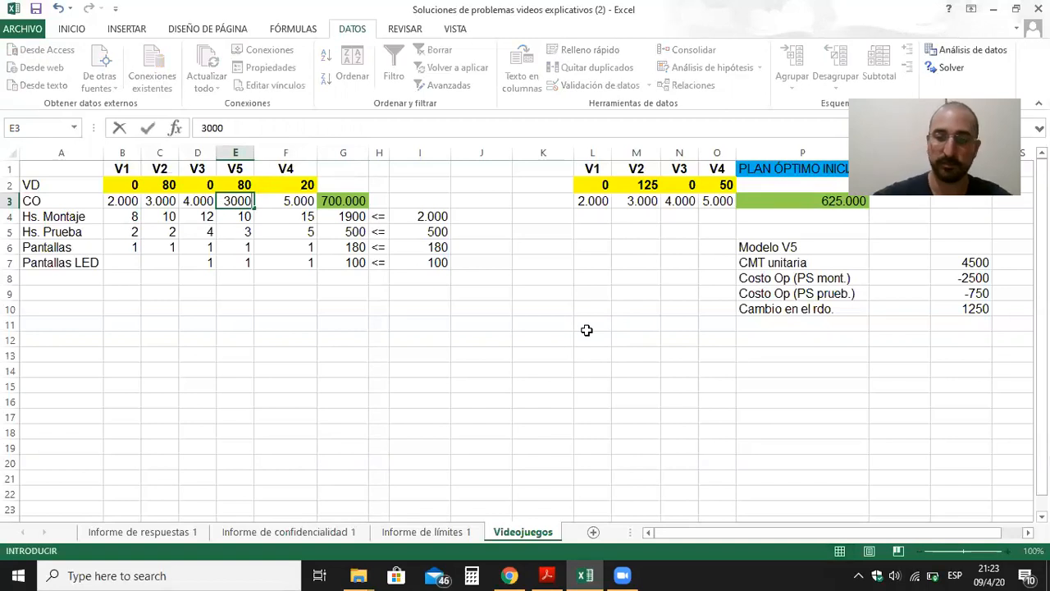
{"action": "key", "text": "ctrl+Return"}
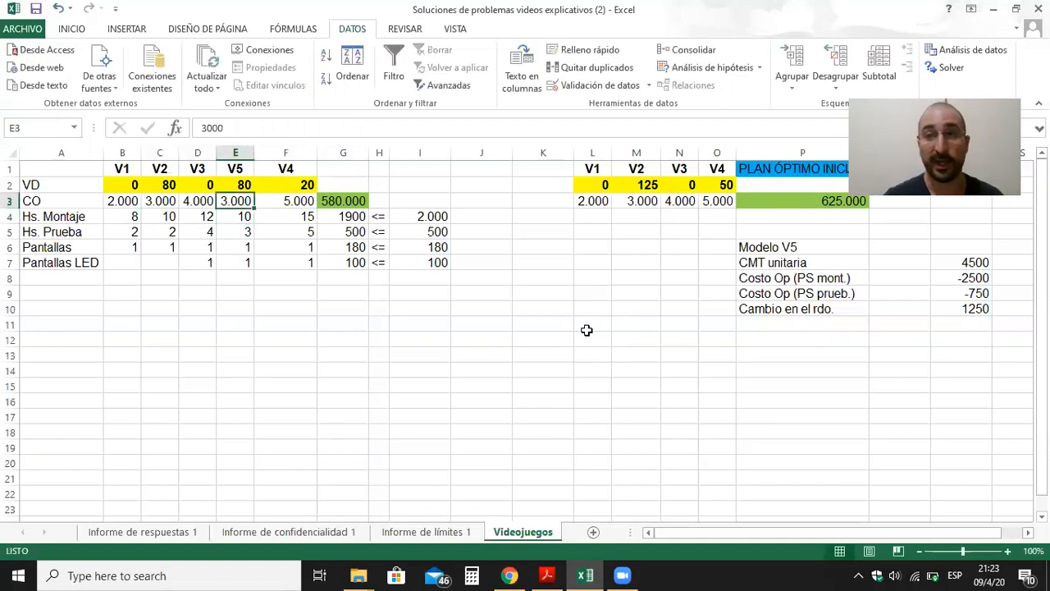
{"action": "left_click", "coordinate": [950, 71]}
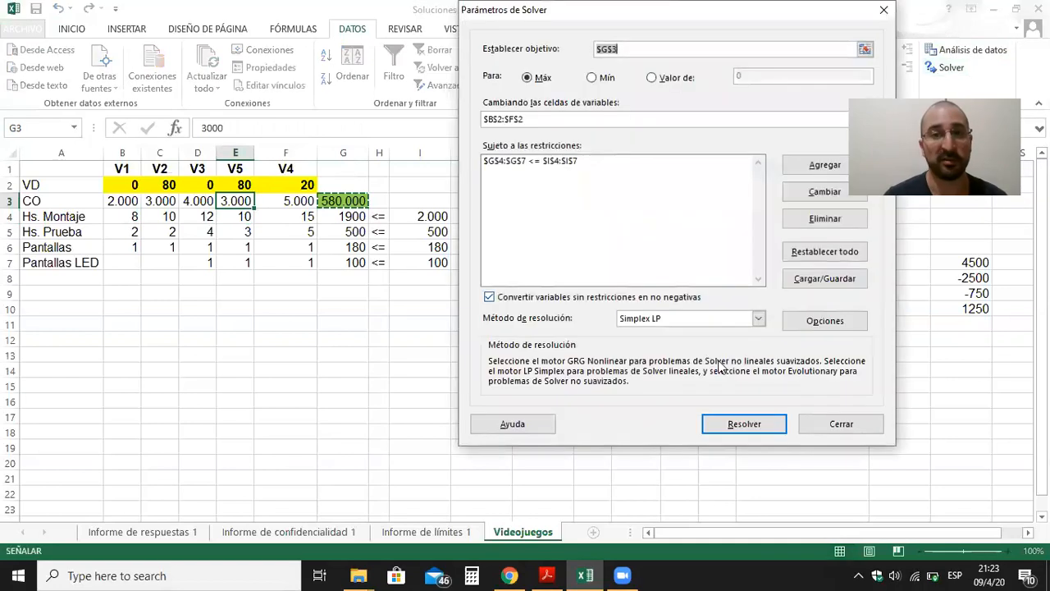
{"action": "left_click", "coordinate": [744, 423]}
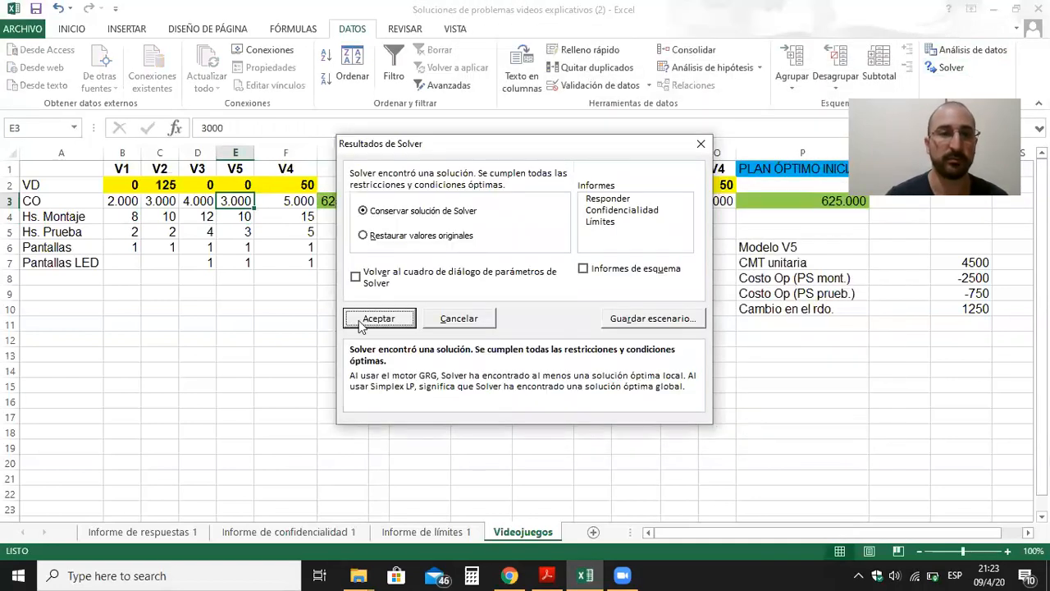
{"action": "left_click", "coordinate": [378, 319]}
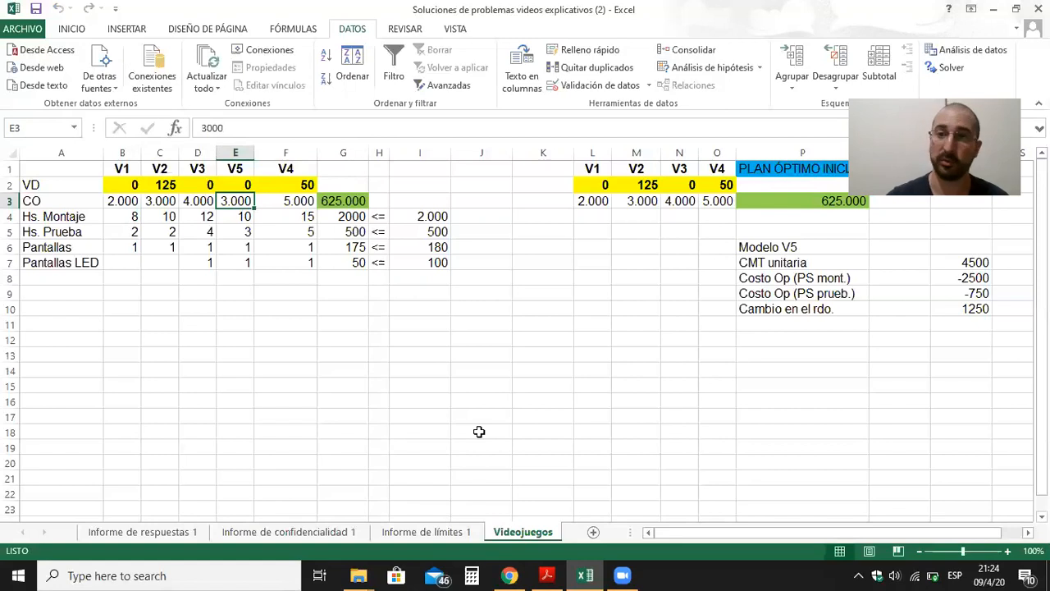
- Review the exercise questions in the Acrobat Reader PDF, and look over the Excel sensitivity report before returning to the Videojuegos sheet
{"action": "left_click", "coordinate": [549, 576]}
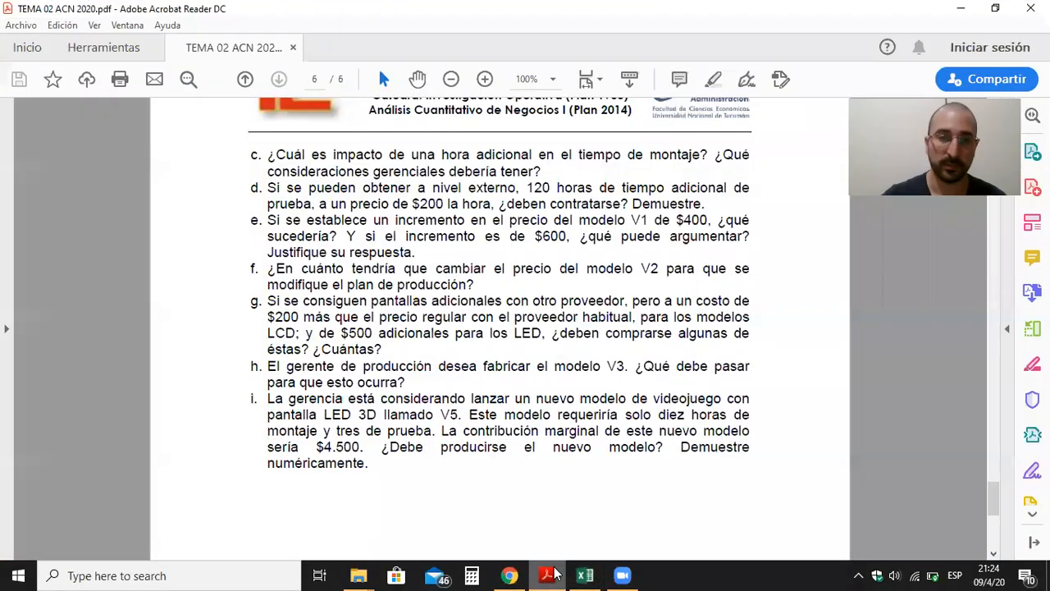
{"action": "mouse_move", "coordinate": [994, 507]}
{"action": "left_mouse_down"}
{"action": "mouse_move", "coordinate": [996, 529]}
{"action": "mouse_move", "coordinate": [995, 507]}
{"action": "left_mouse_up"}
{"action": "left_click", "coordinate": [587, 575]}
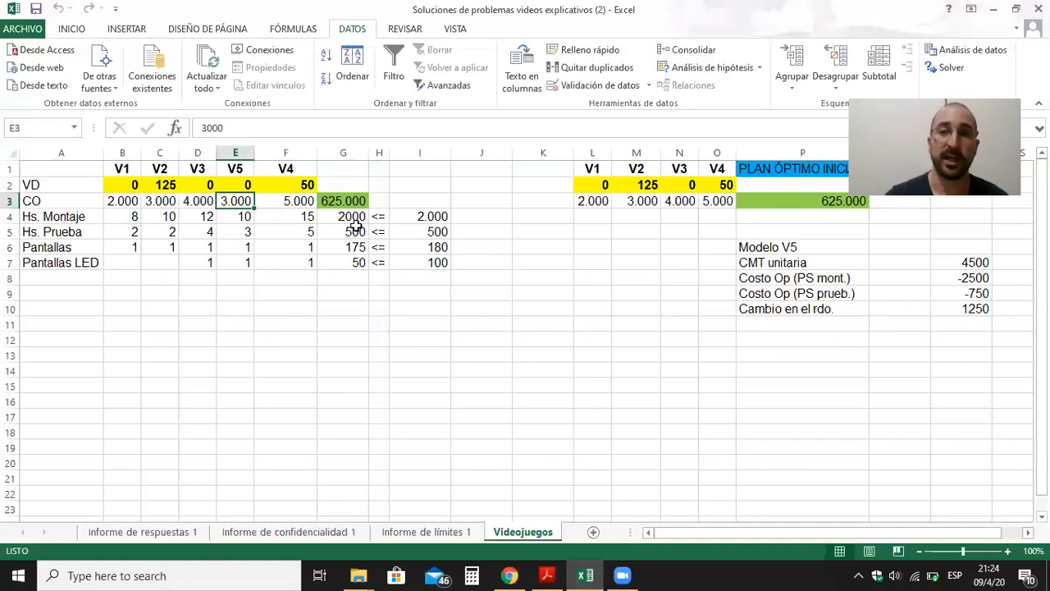
{"action": "left_click", "coordinate": [292, 532]}
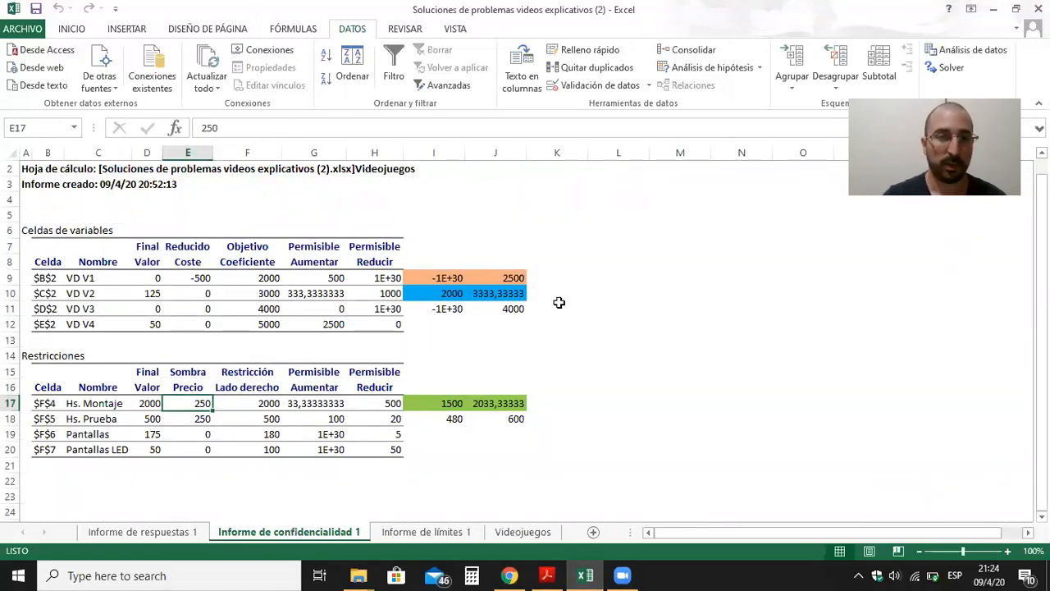
{"action": "left_click", "coordinate": [519, 532]}
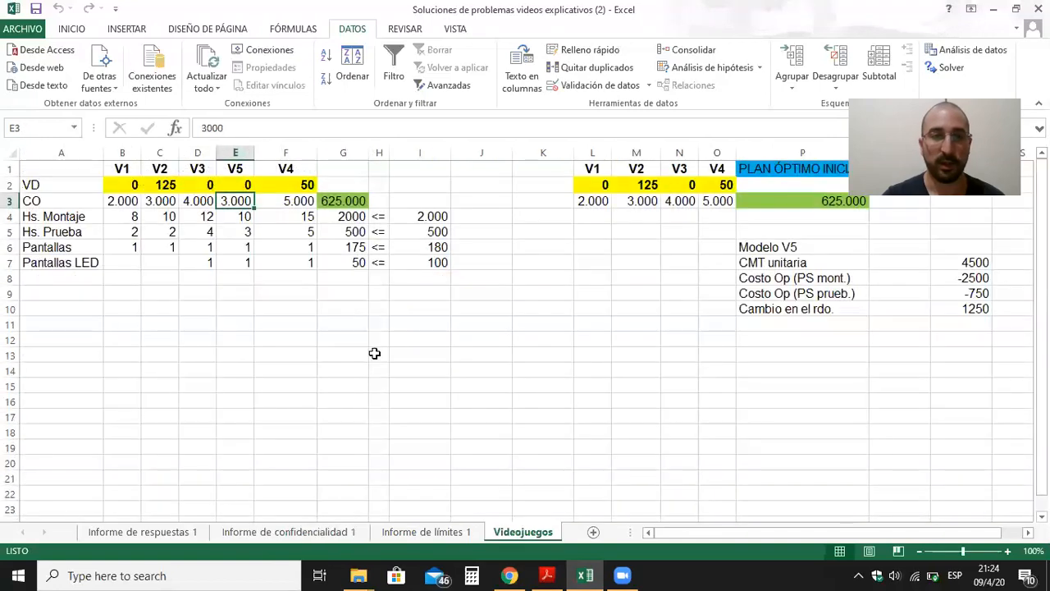